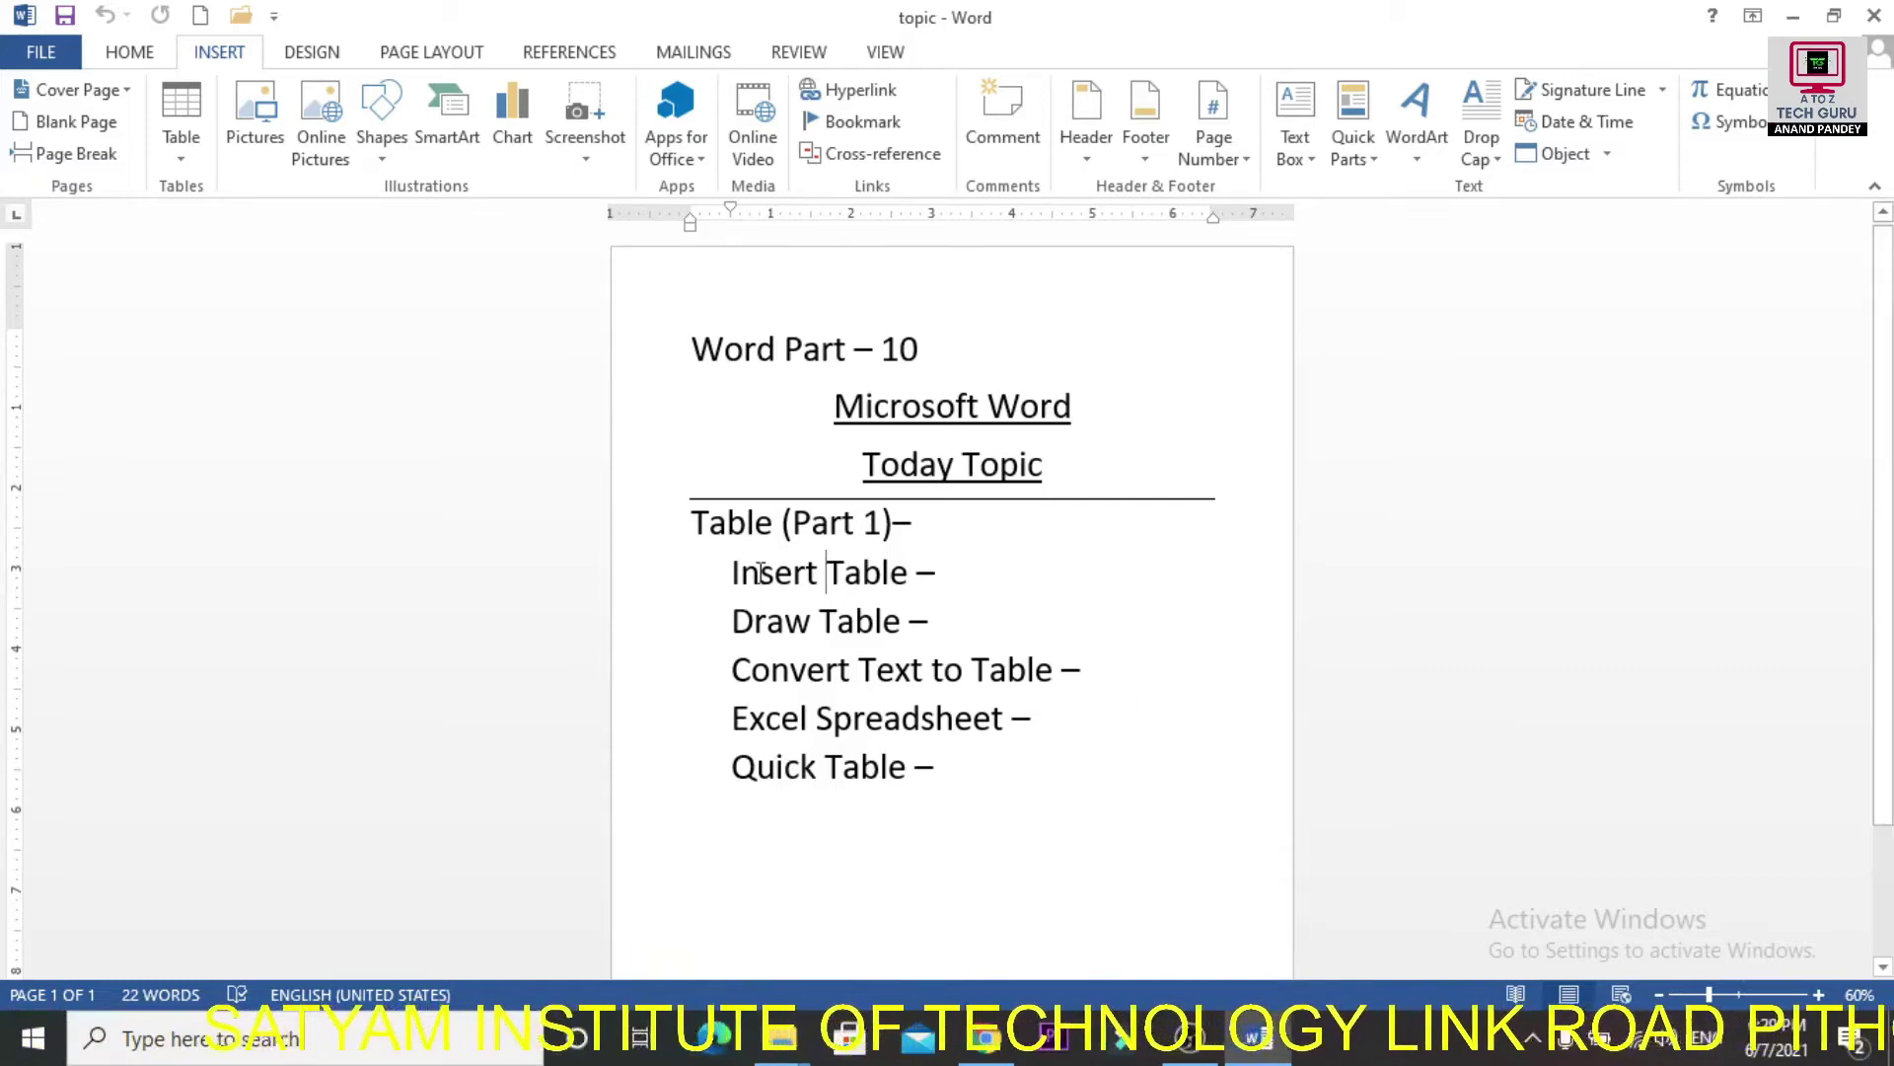
Create a new blank document and insert a table with 8 columns and 6 rows using the size grid.
click(181, 163)
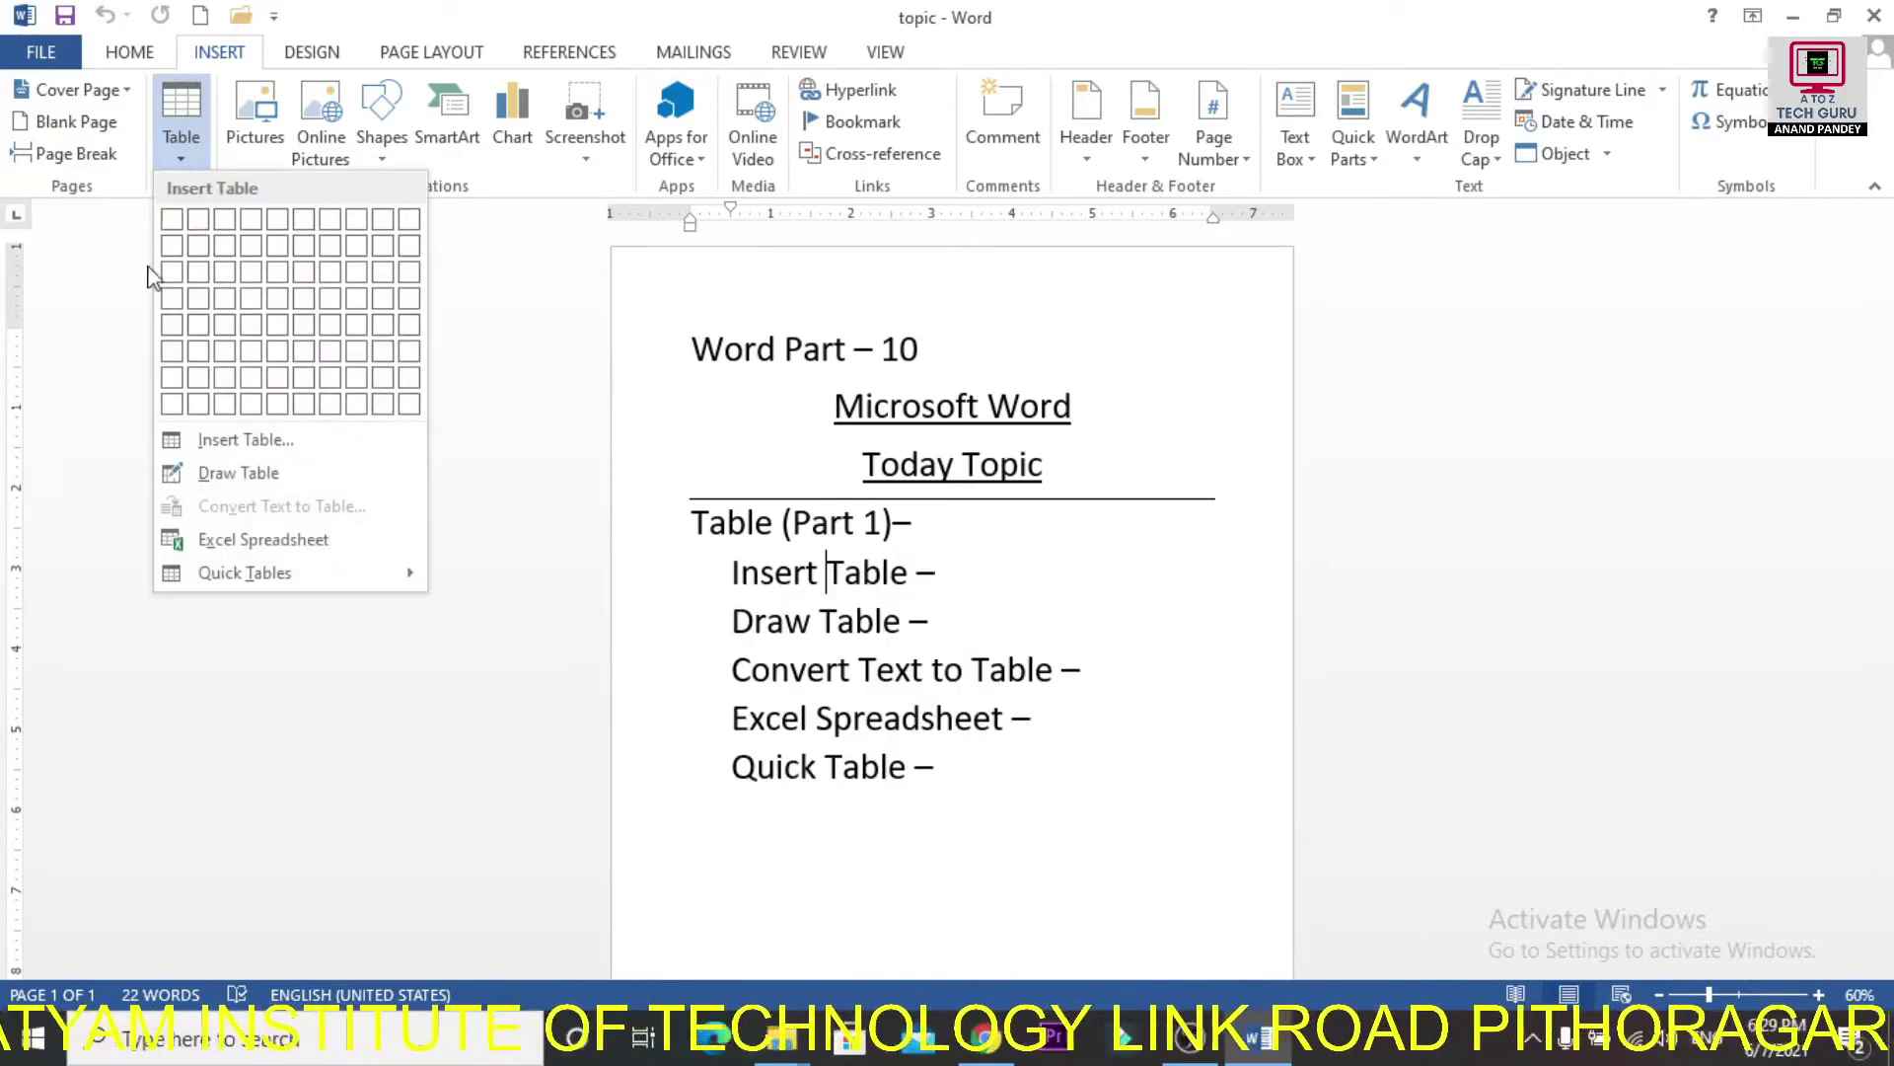
click(112, 297)
key(ctrl+n)
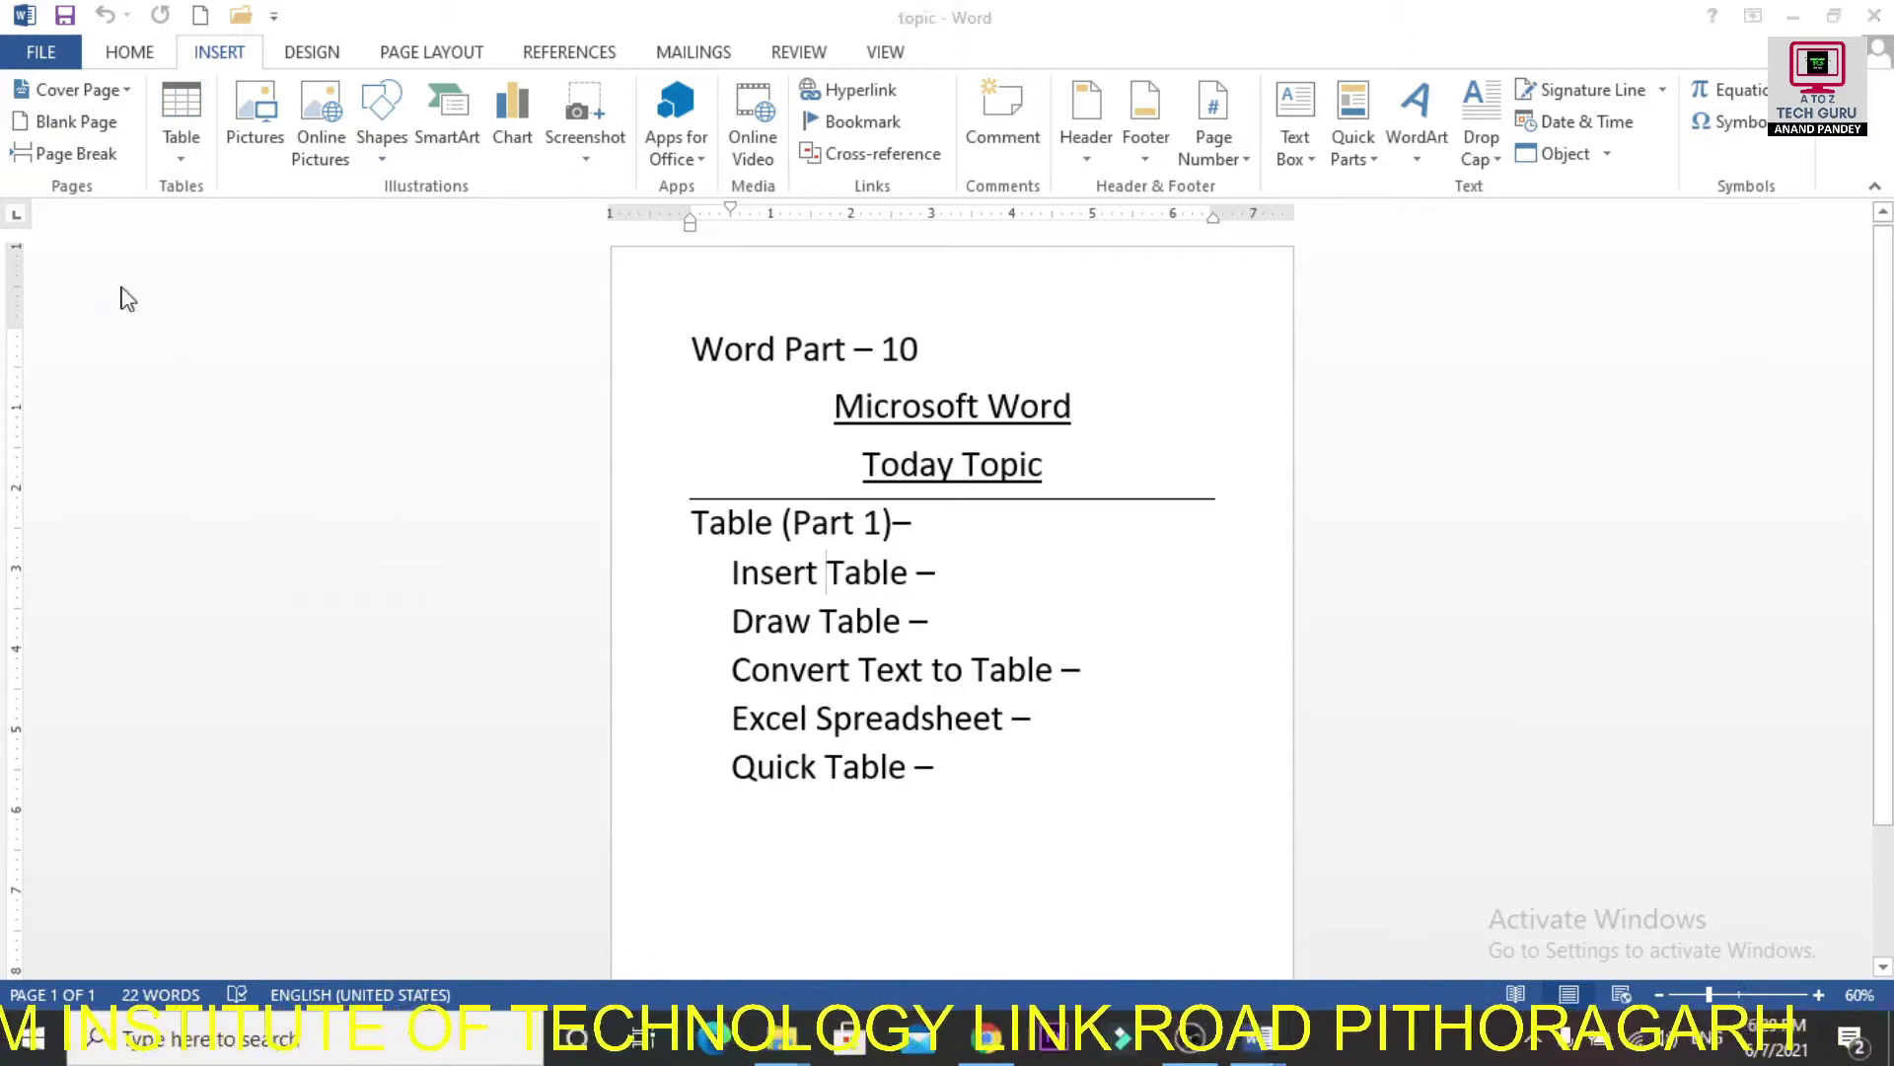
click(221, 54)
click(181, 163)
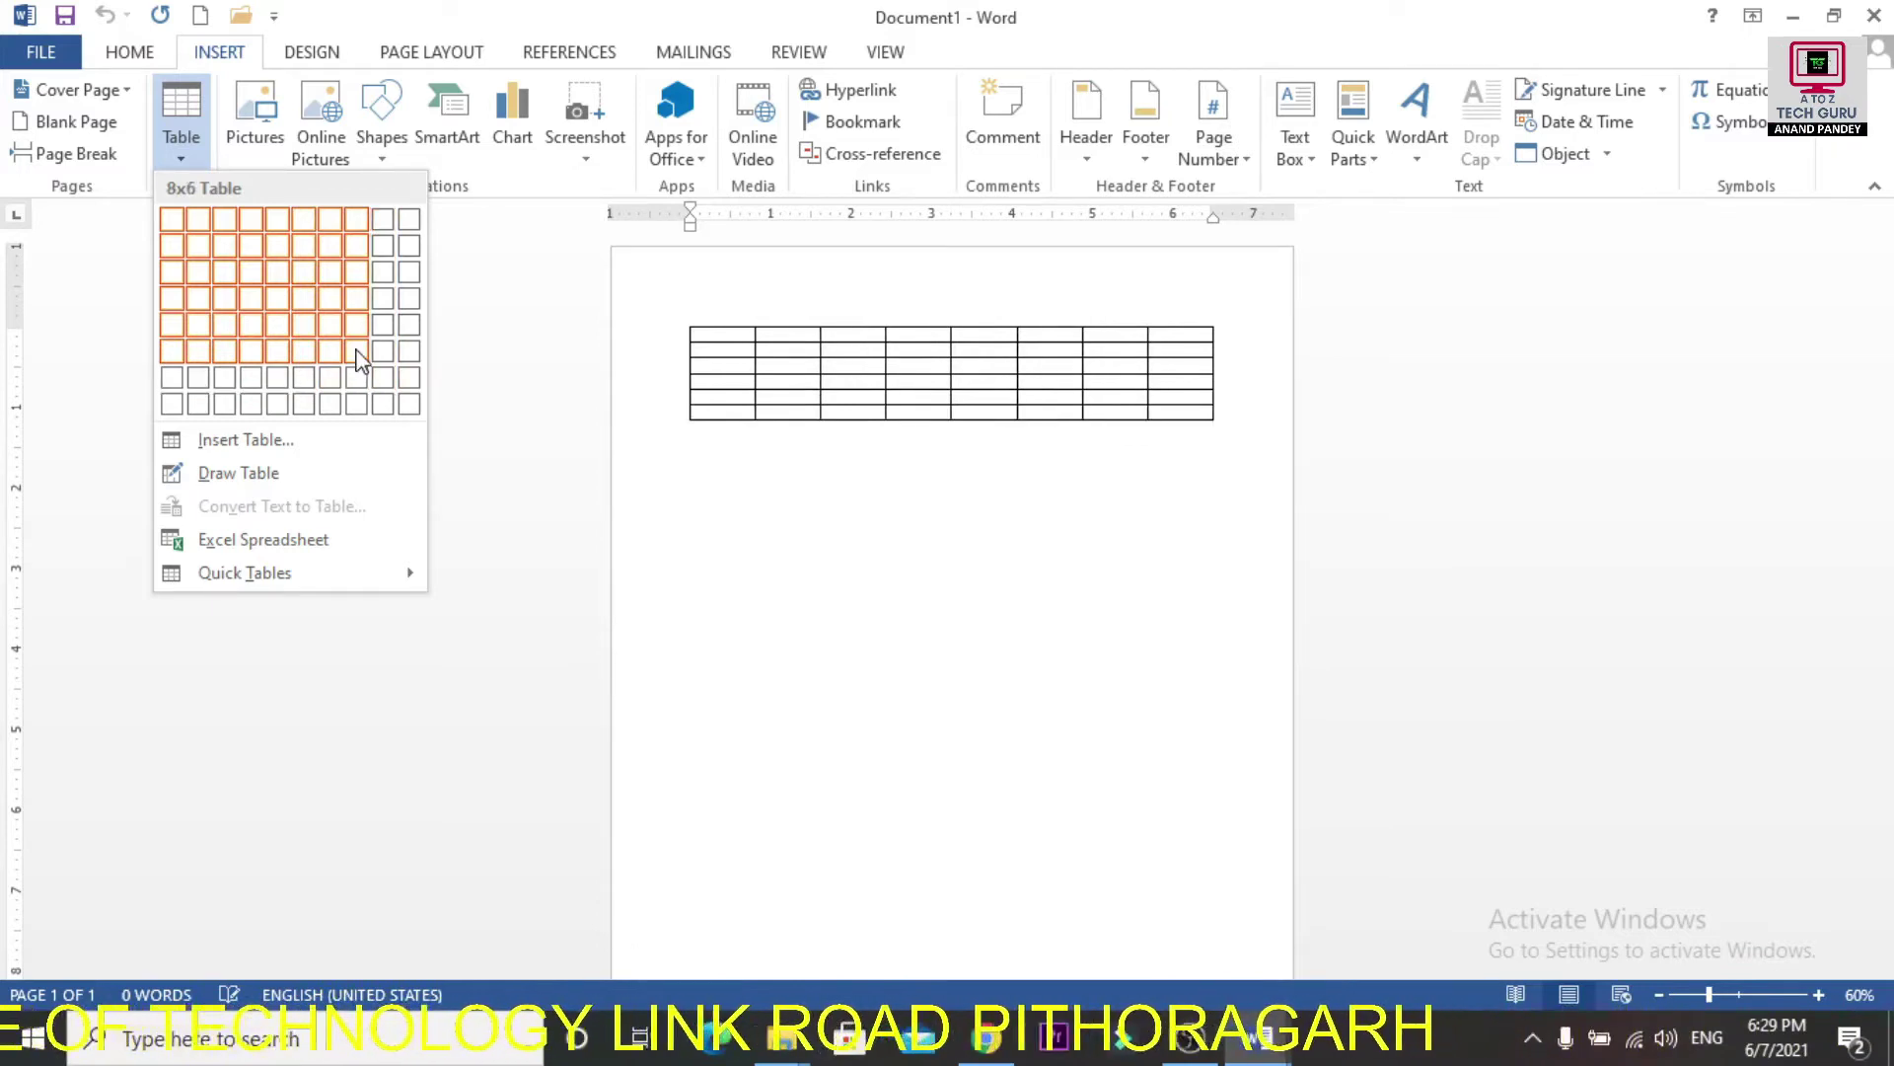
click(358, 355)
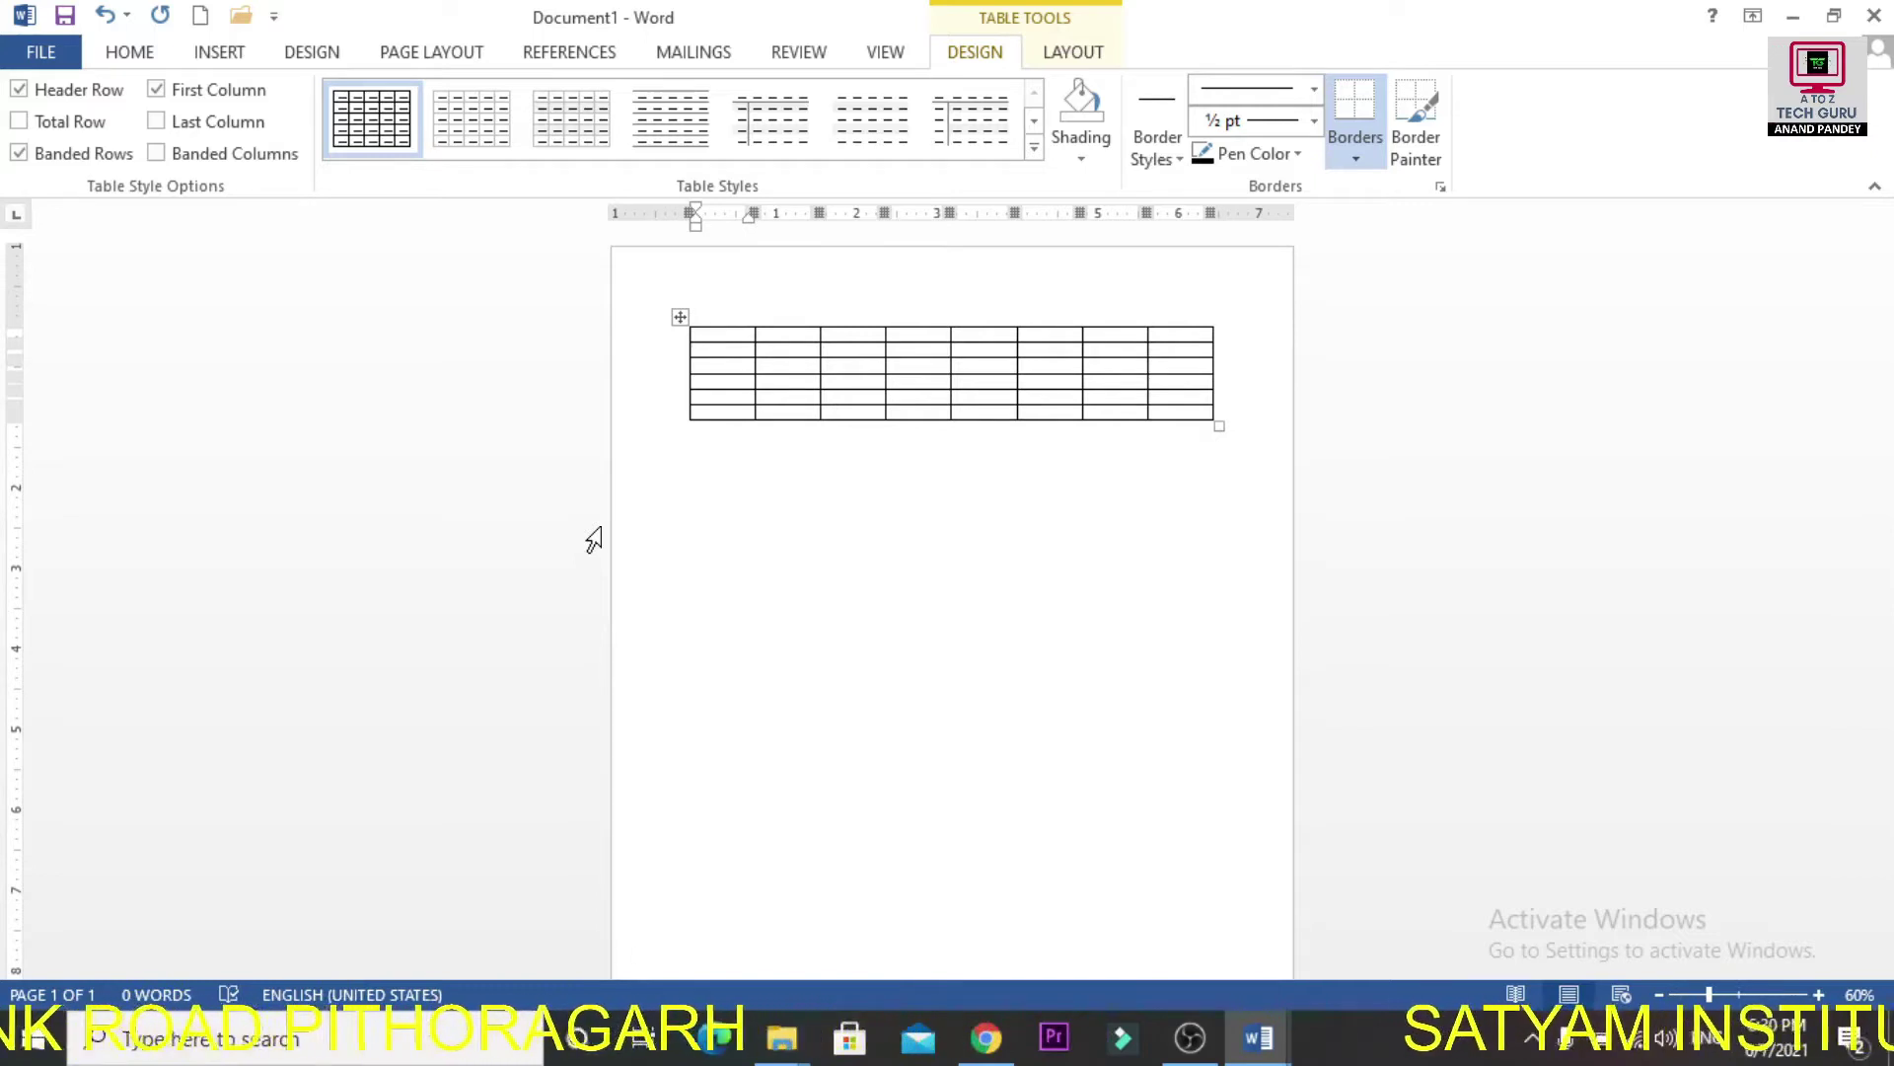
Insert a second table with 12 columns and 22 rows below the first one, specifying its size in the Insert Table dialog.
click(766, 486)
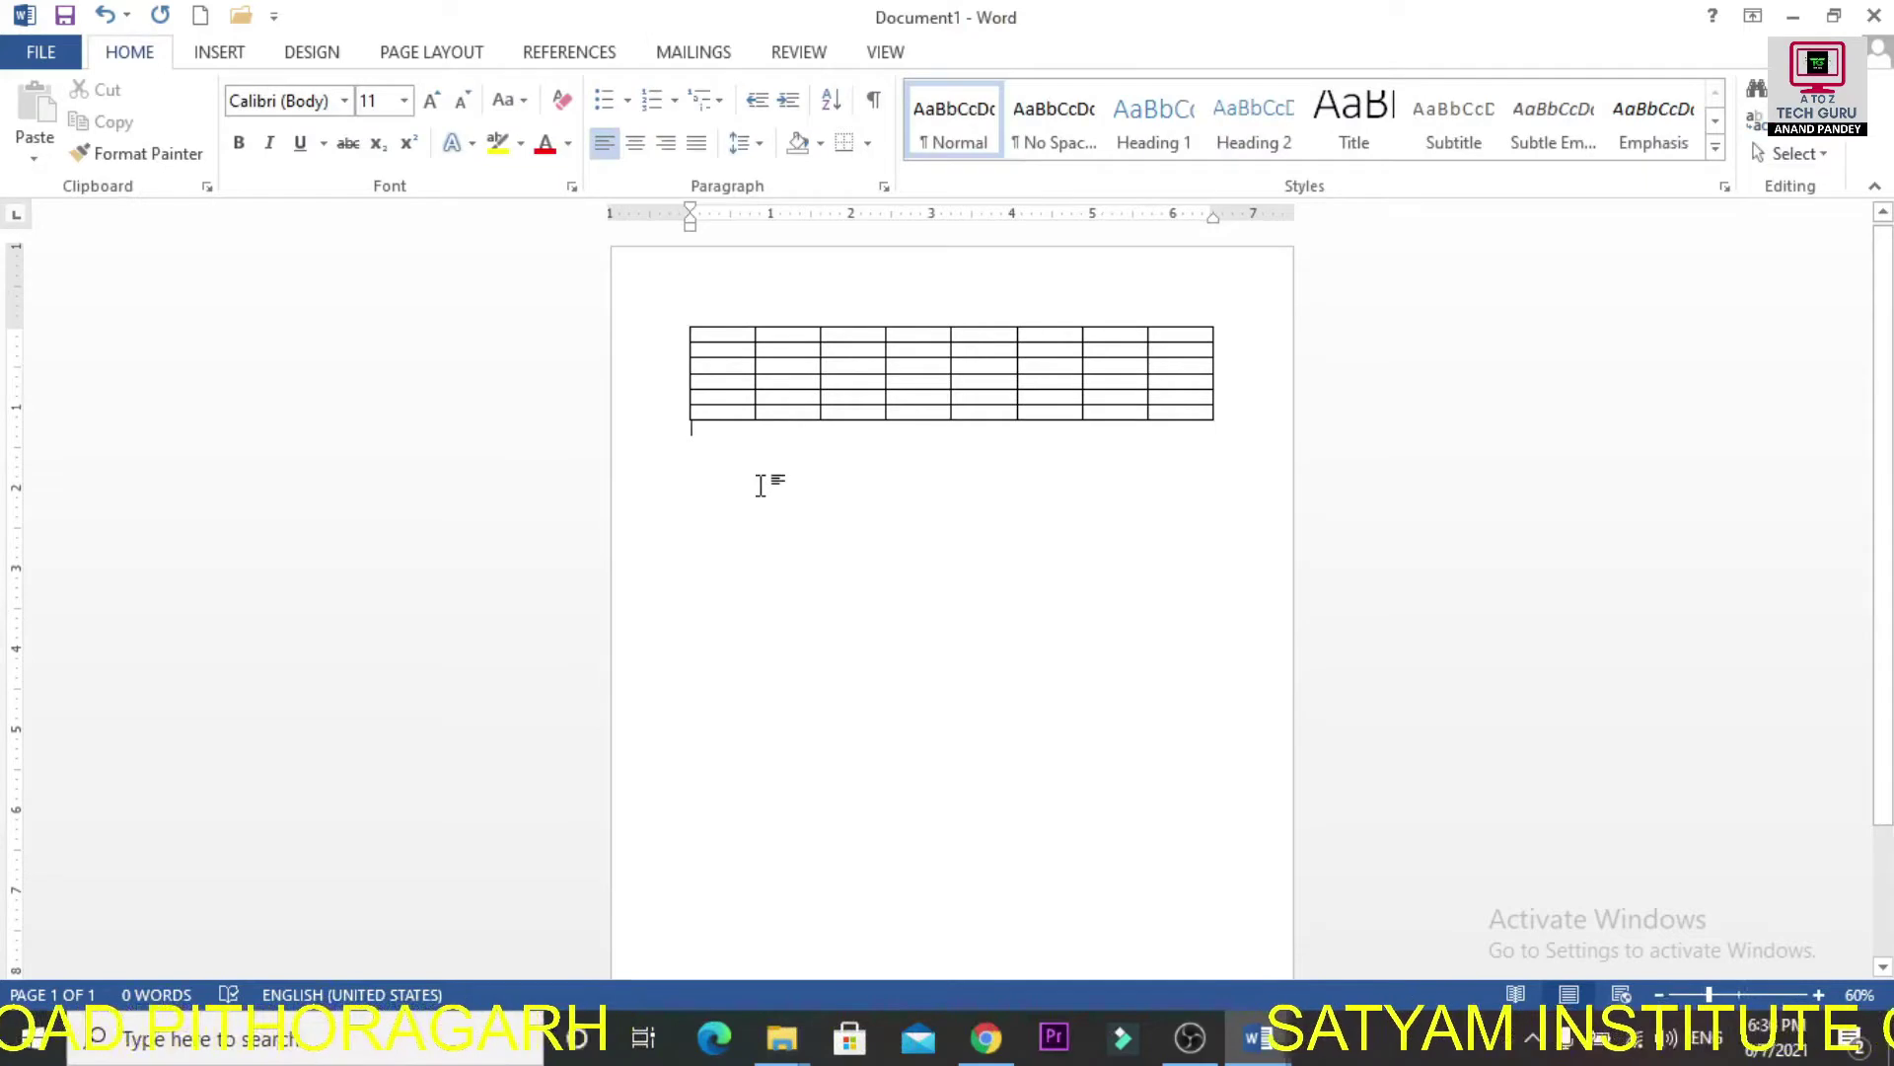
click(226, 59)
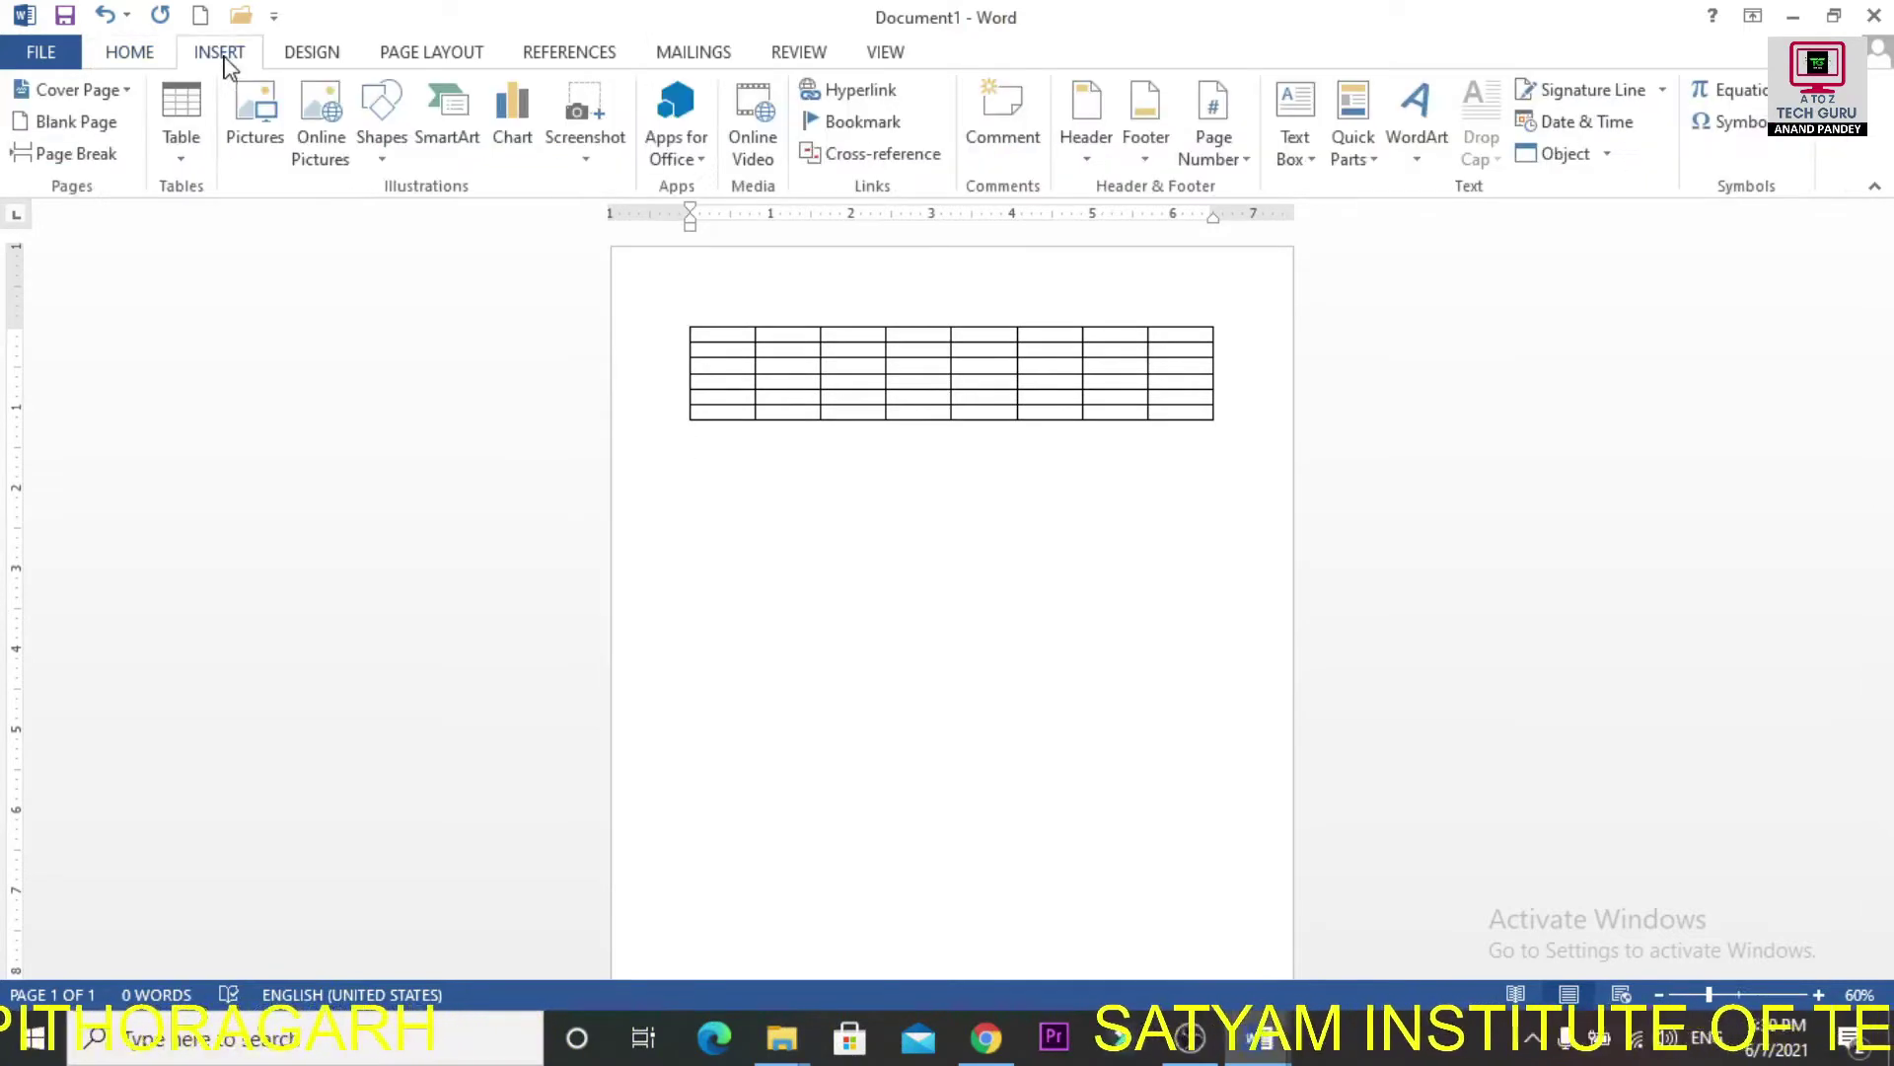
click(190, 146)
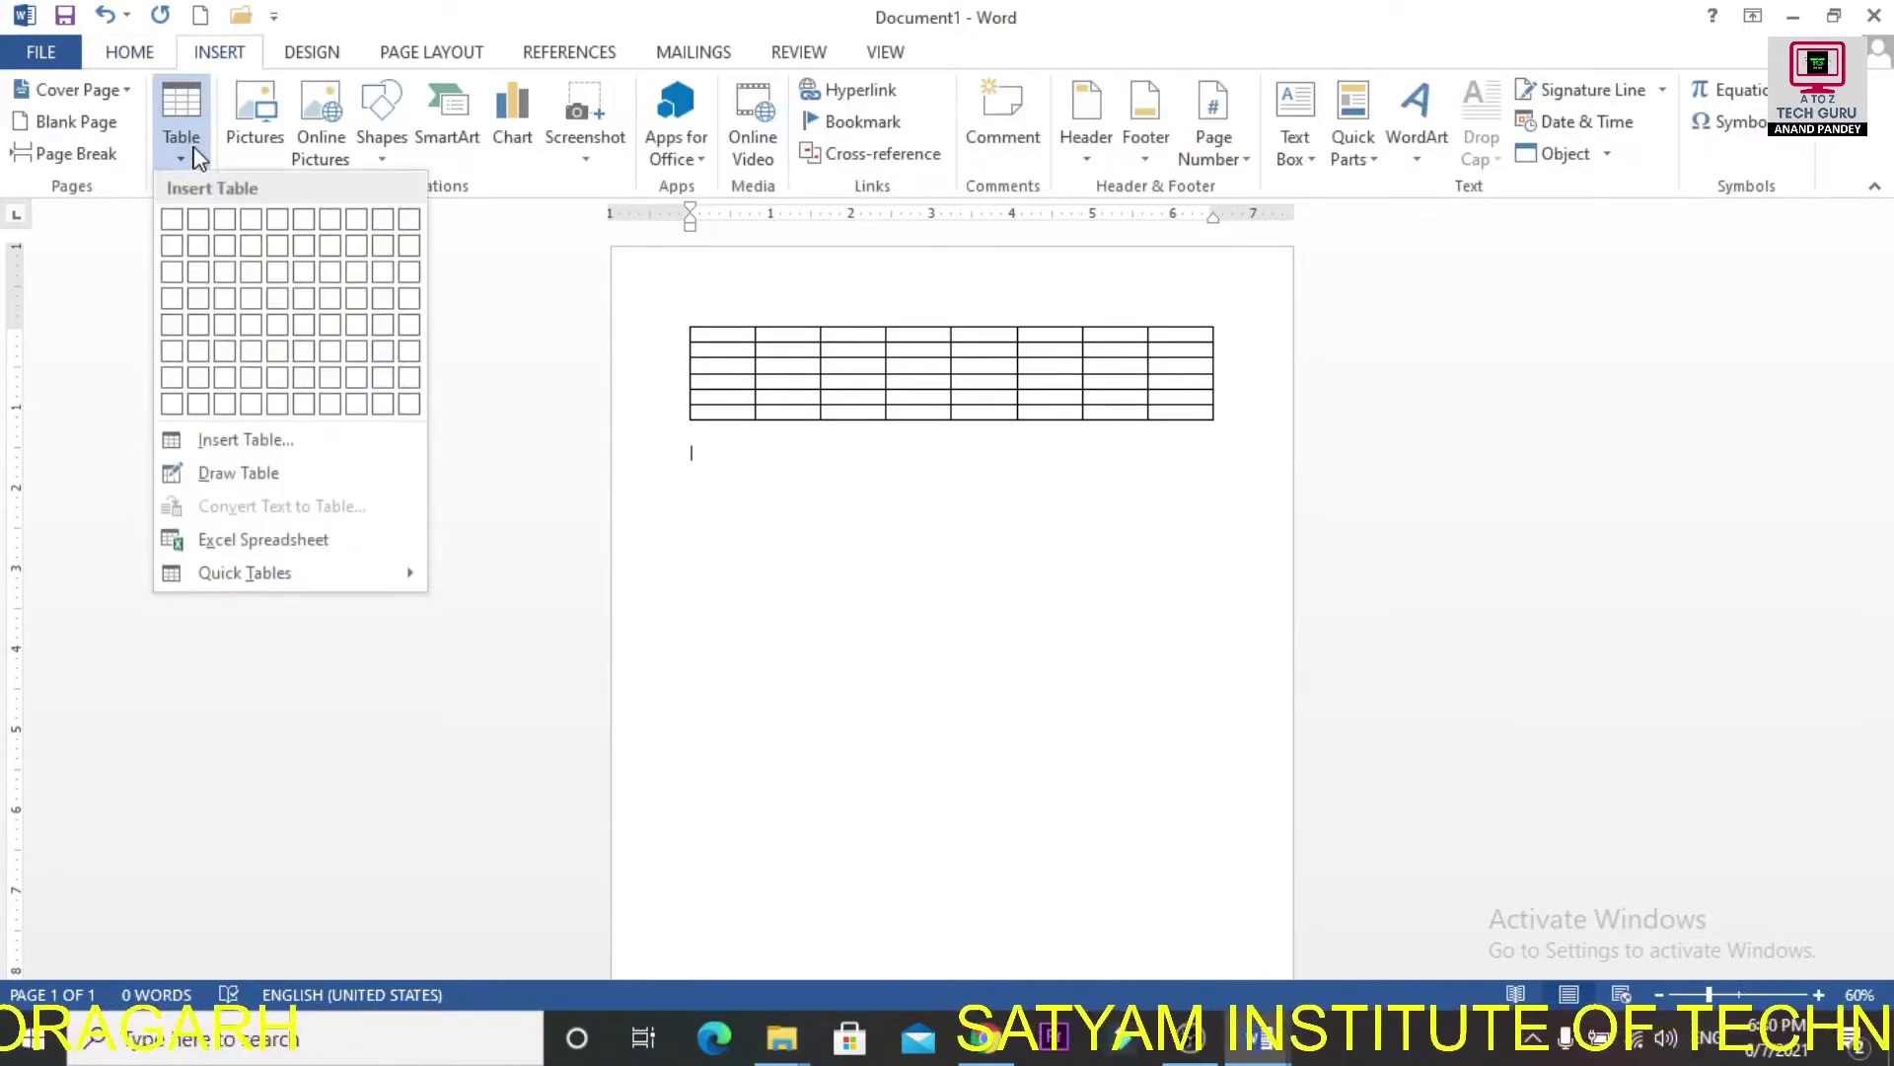
click(245, 440)
drag(1267, 273, 1431, 260)
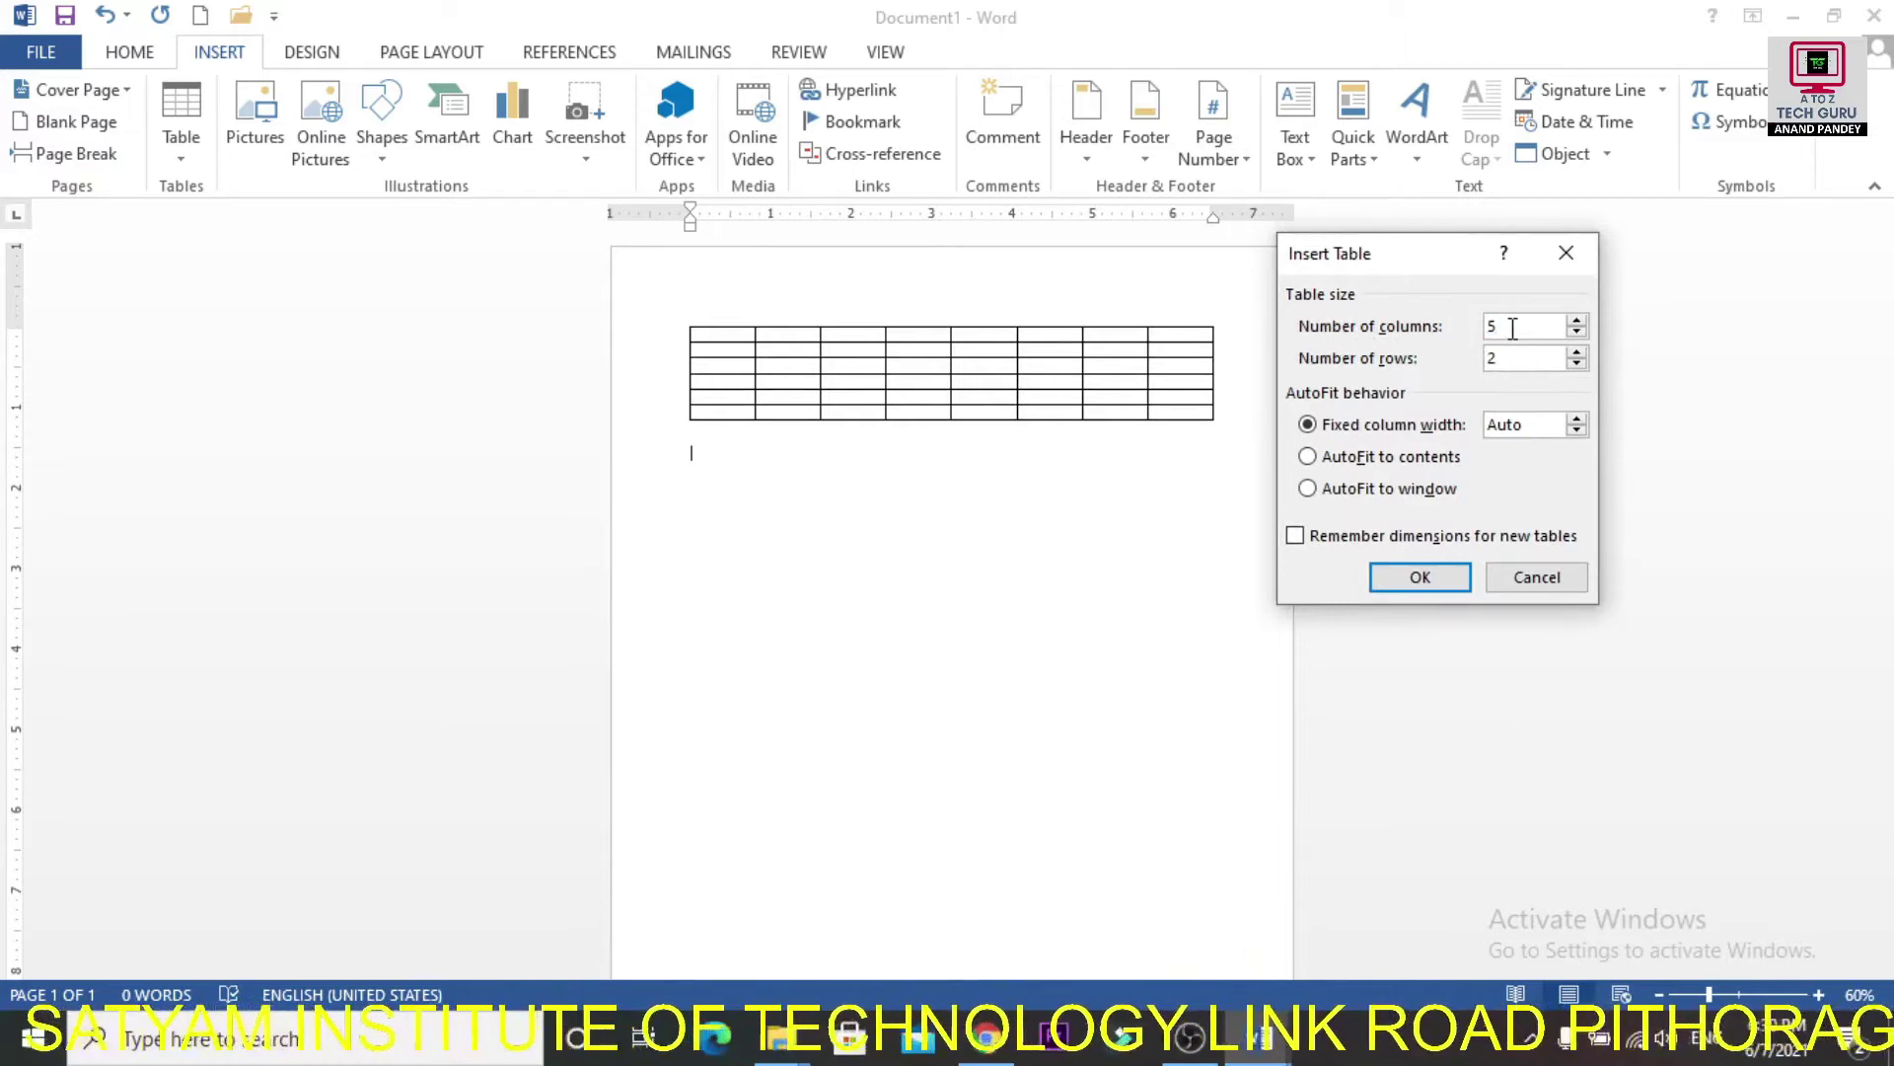
key(BackSpace)
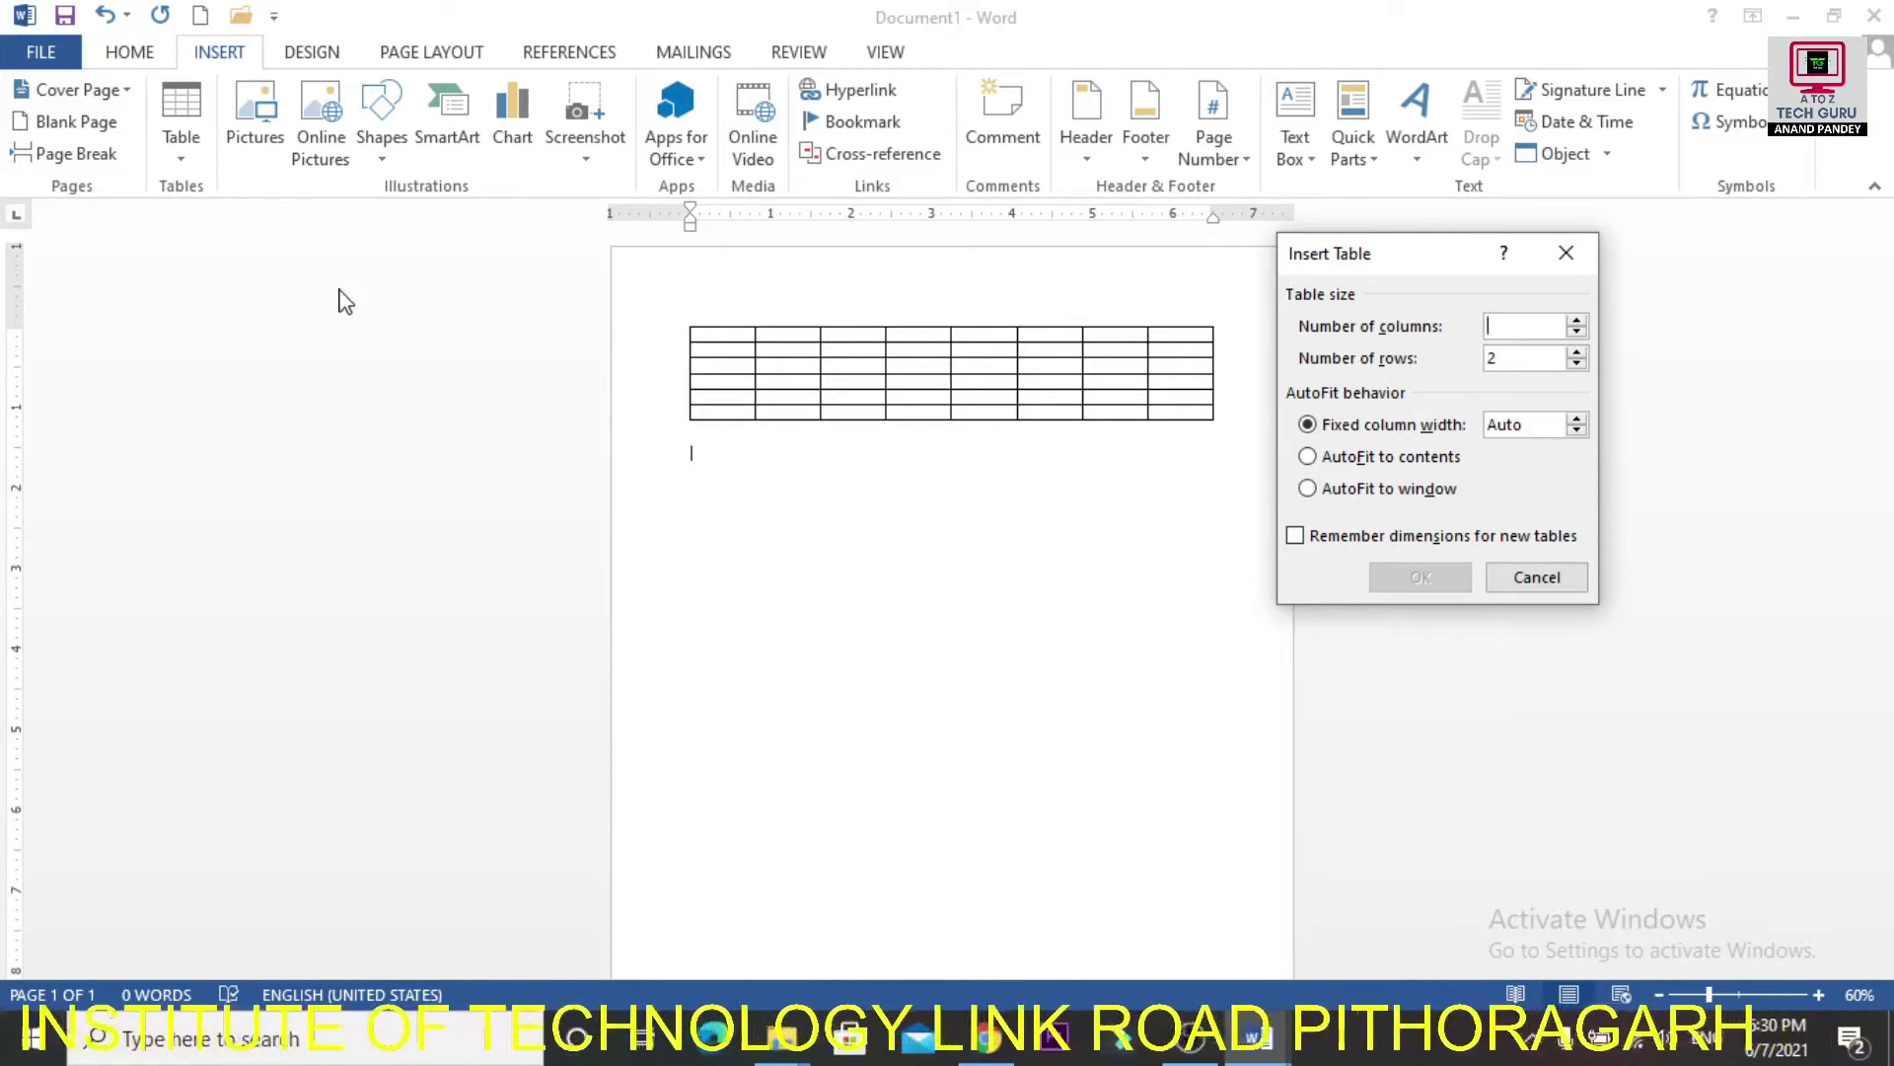
drag(1422, 252, 1354, 257)
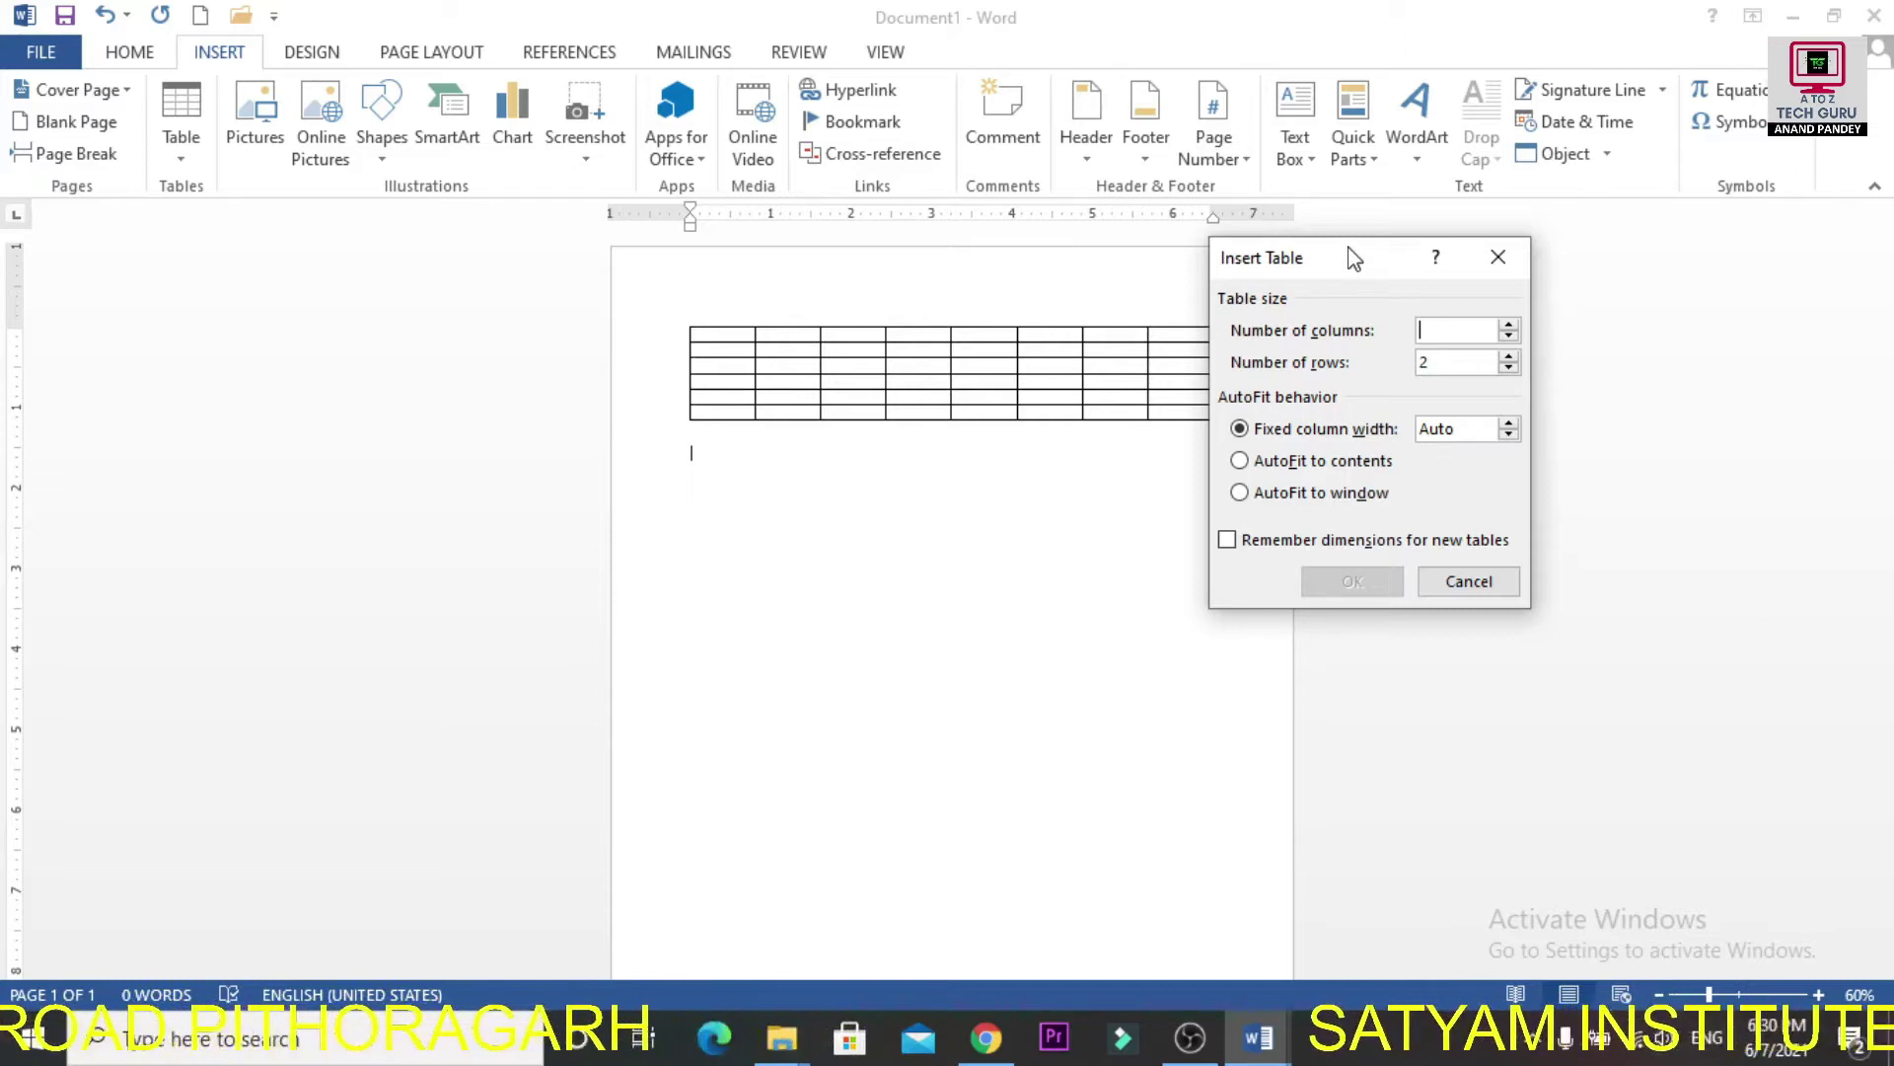
text(12)
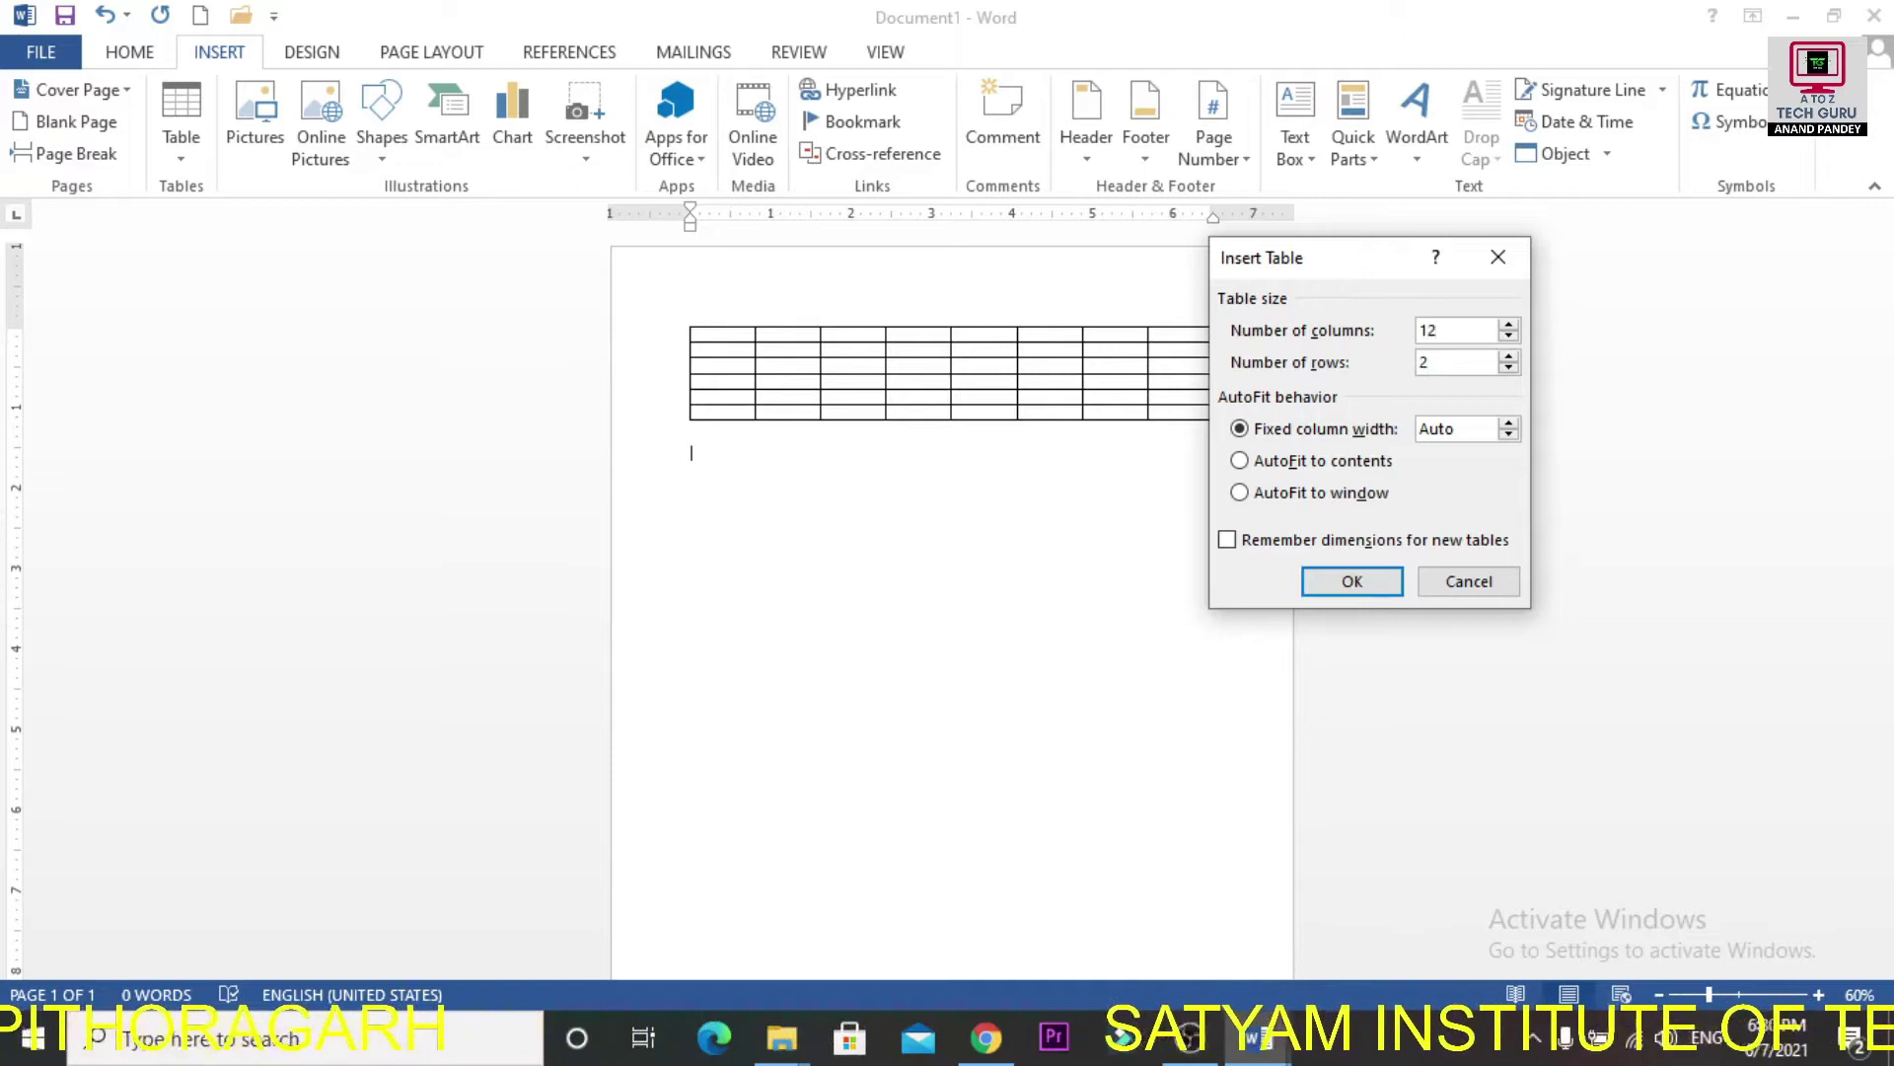
double_click(1424, 363)
text(20)
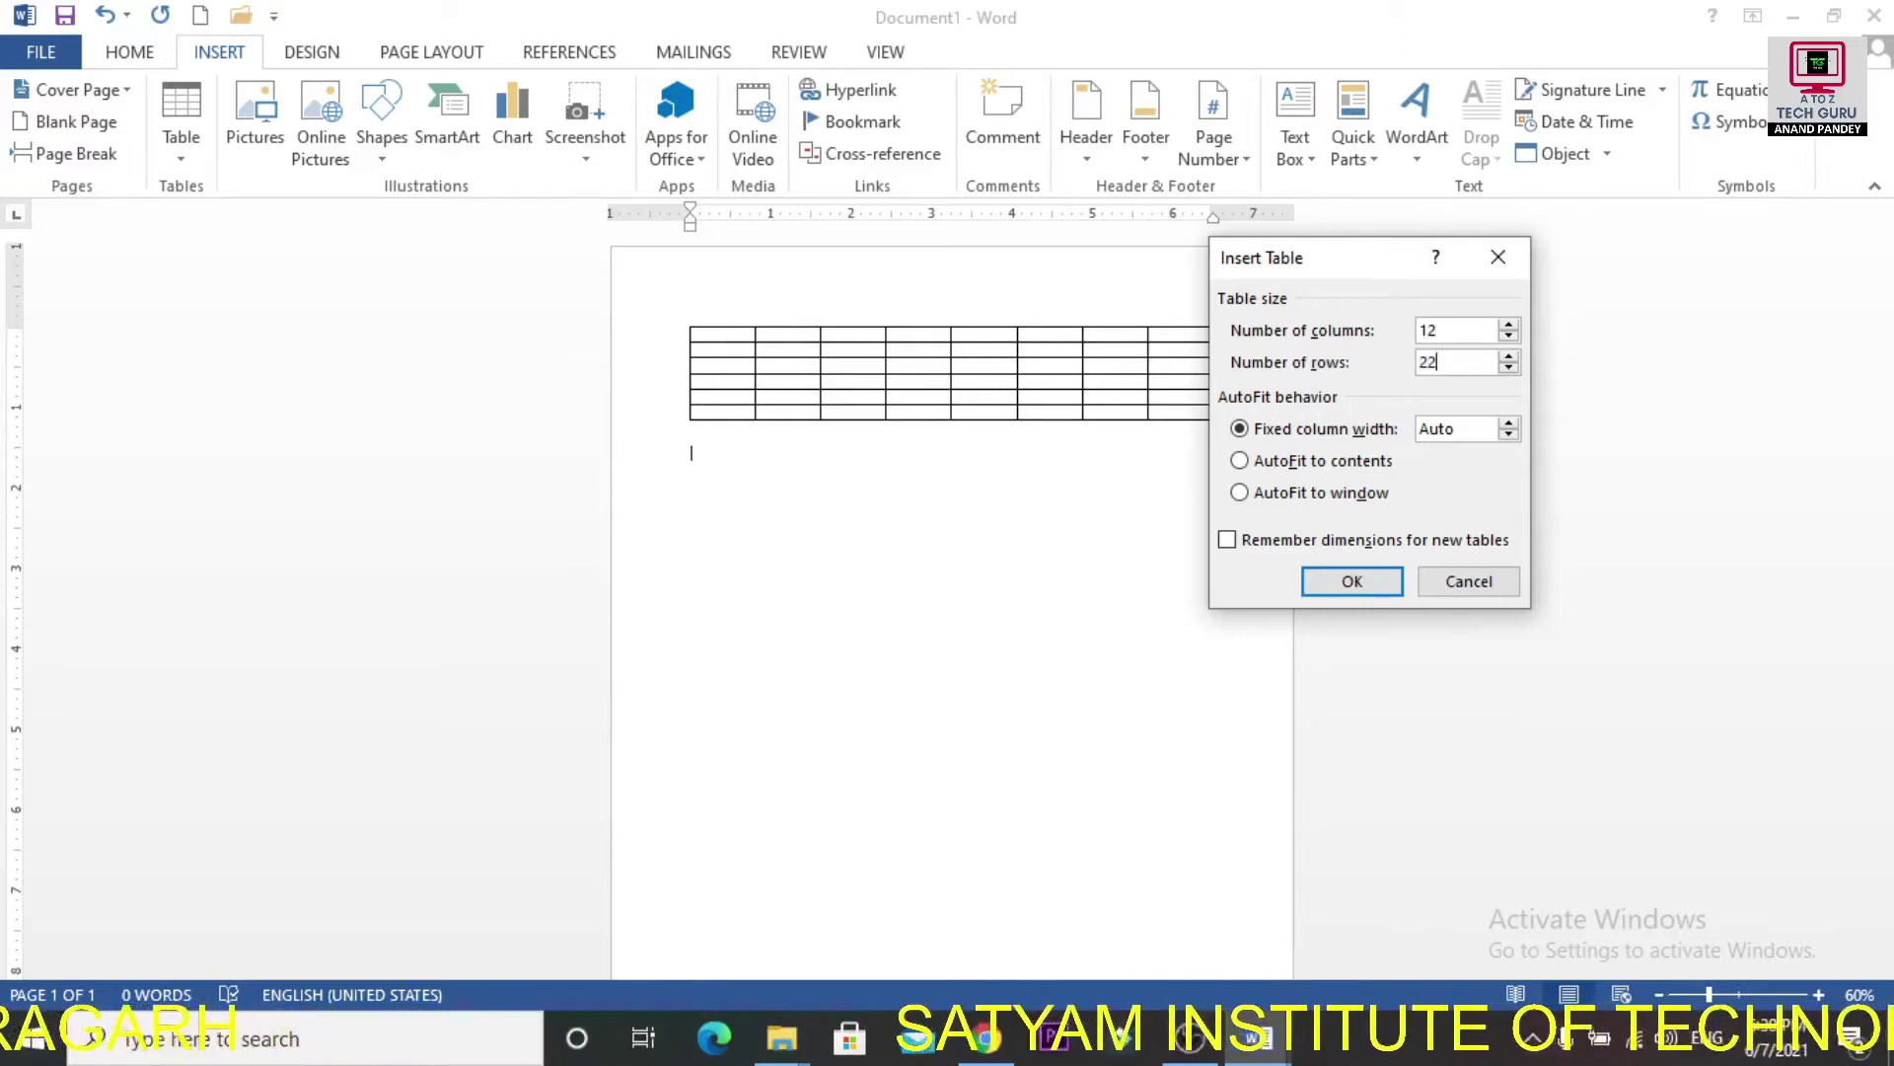
click(1381, 586)
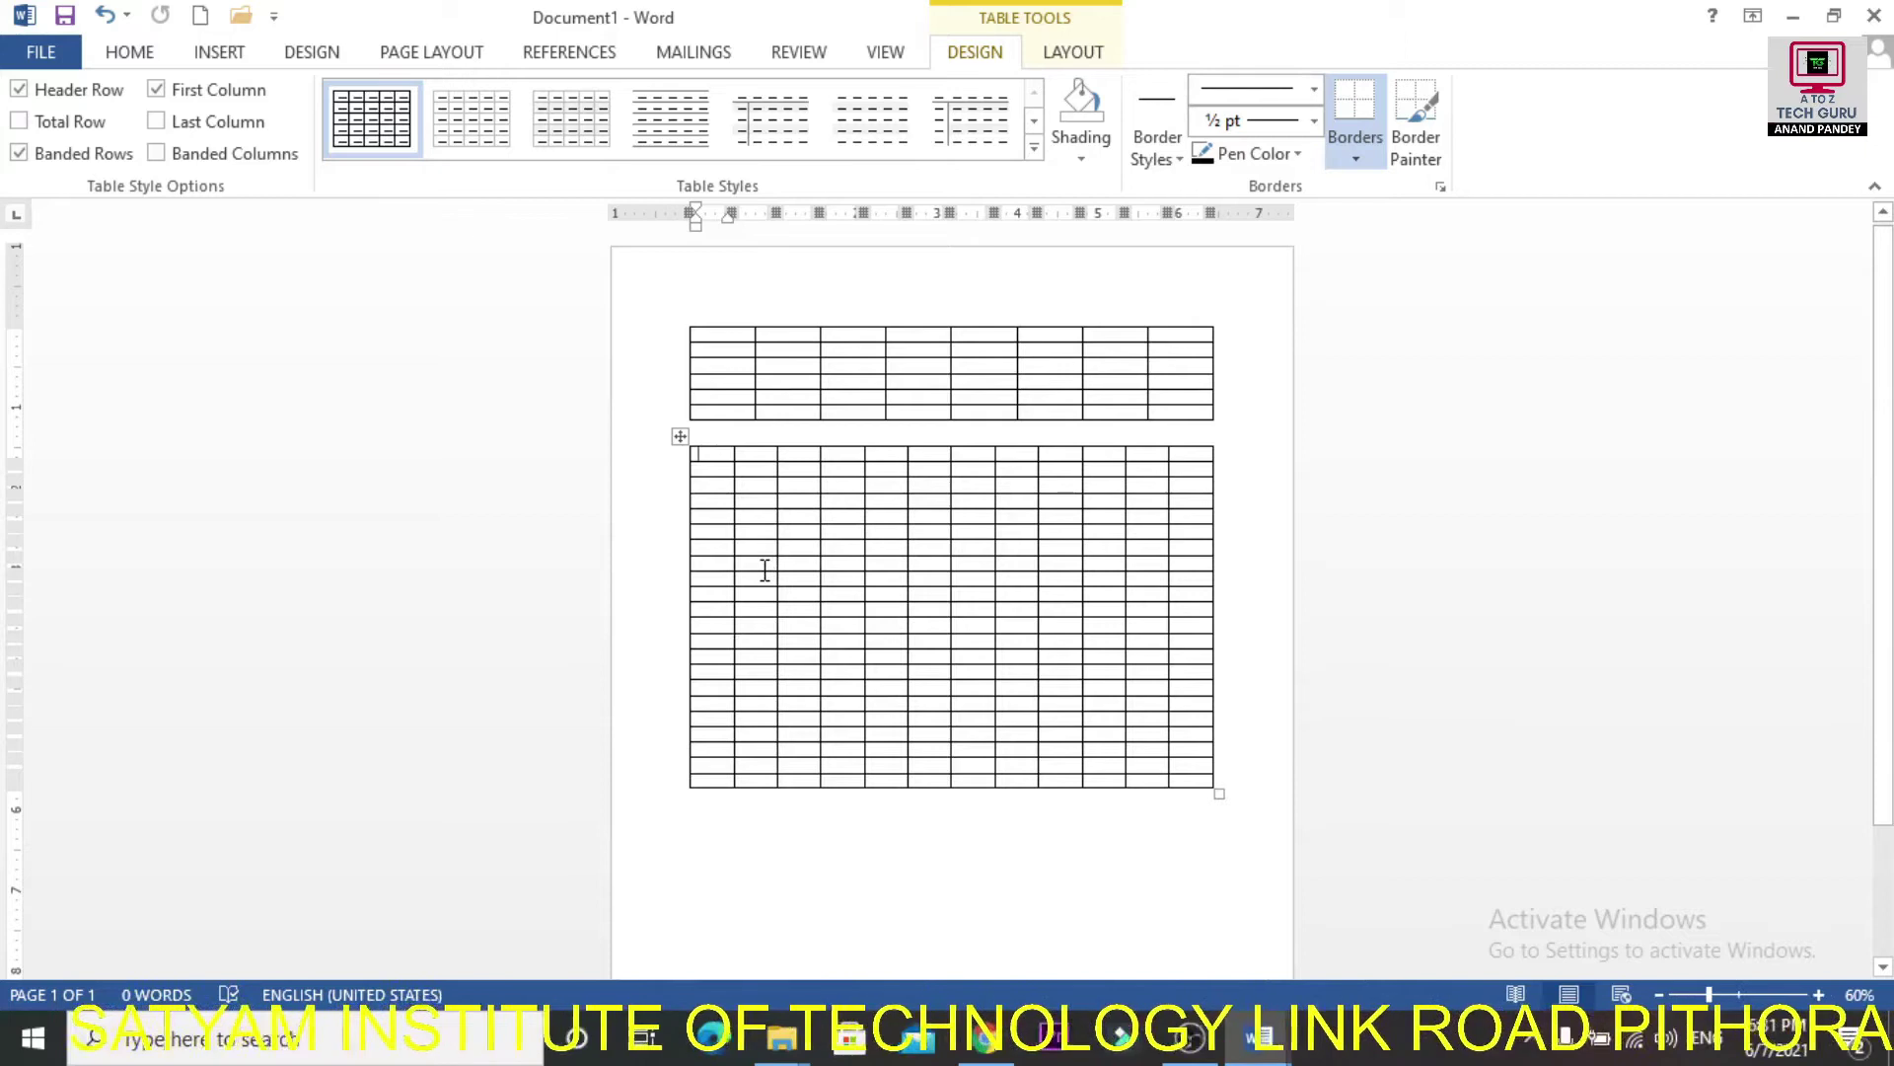
click(728, 365)
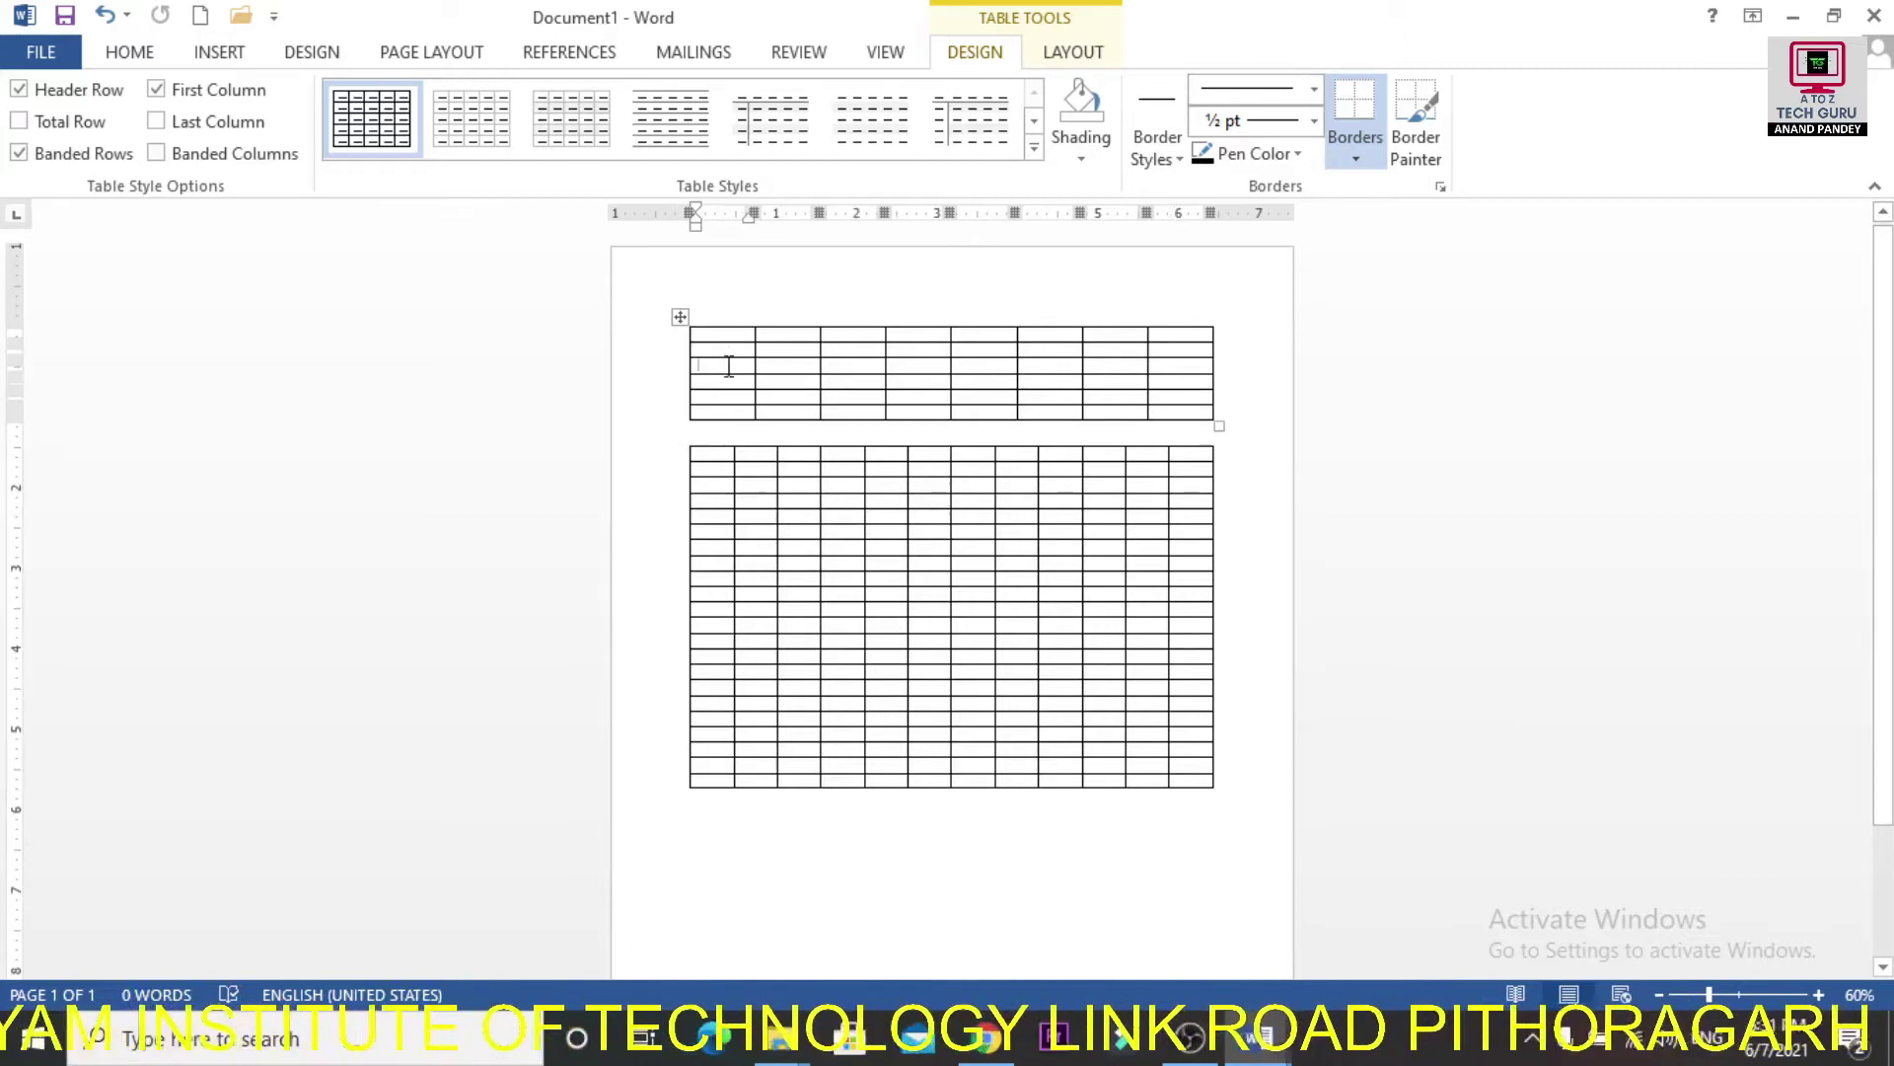
click(735, 844)
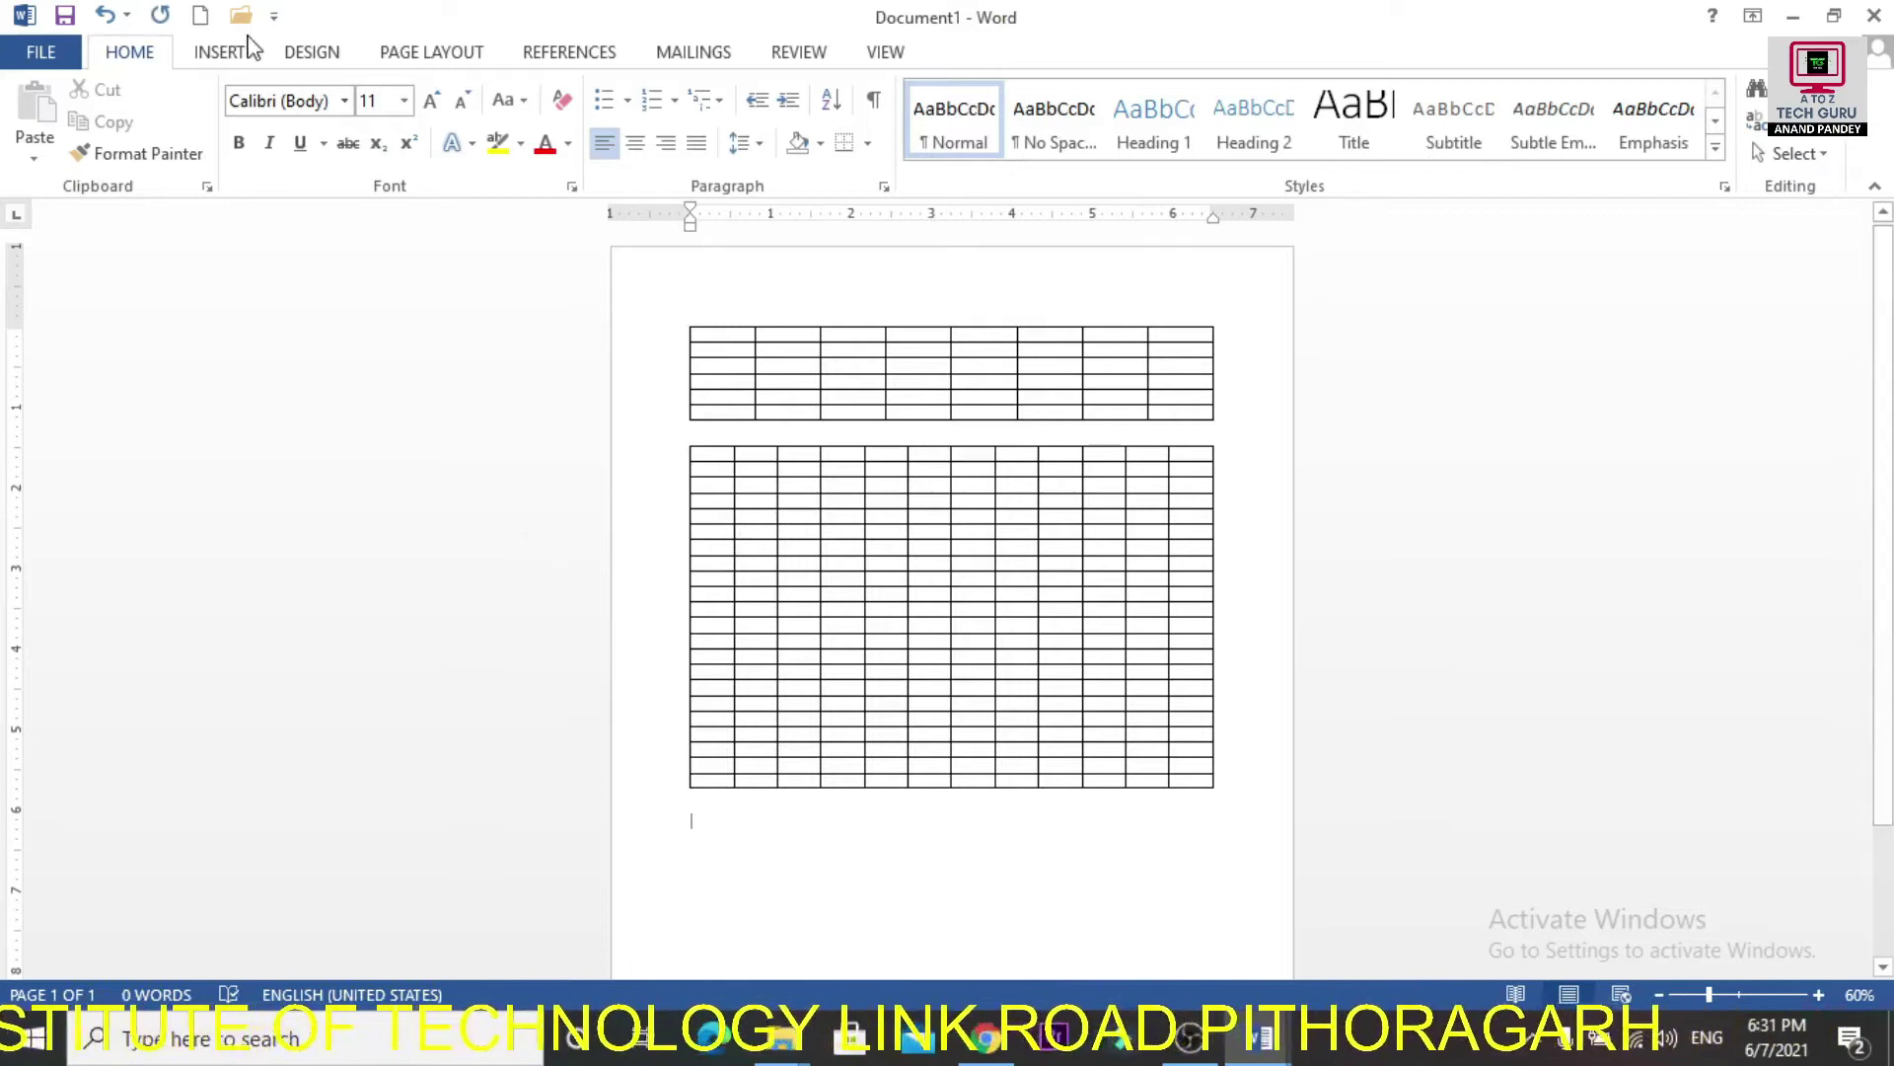
click(219, 52)
click(182, 124)
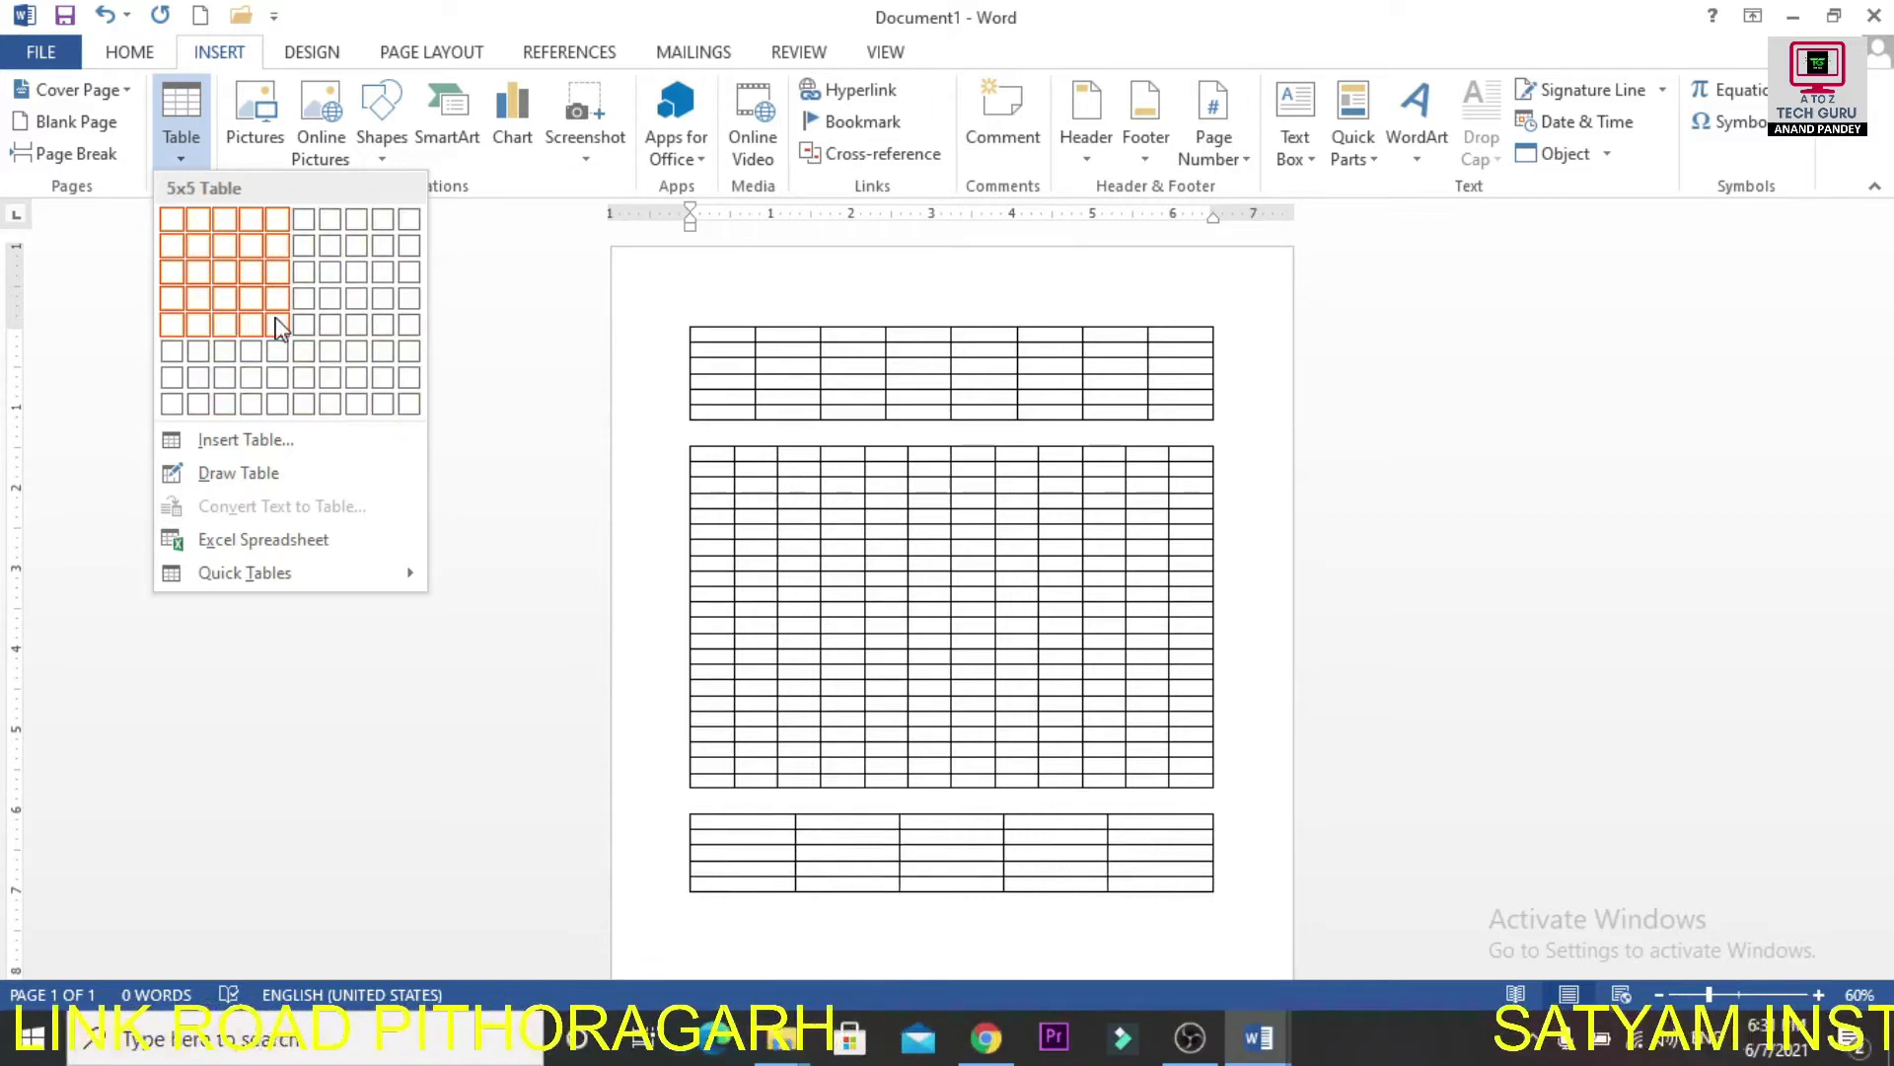
click(249, 441)
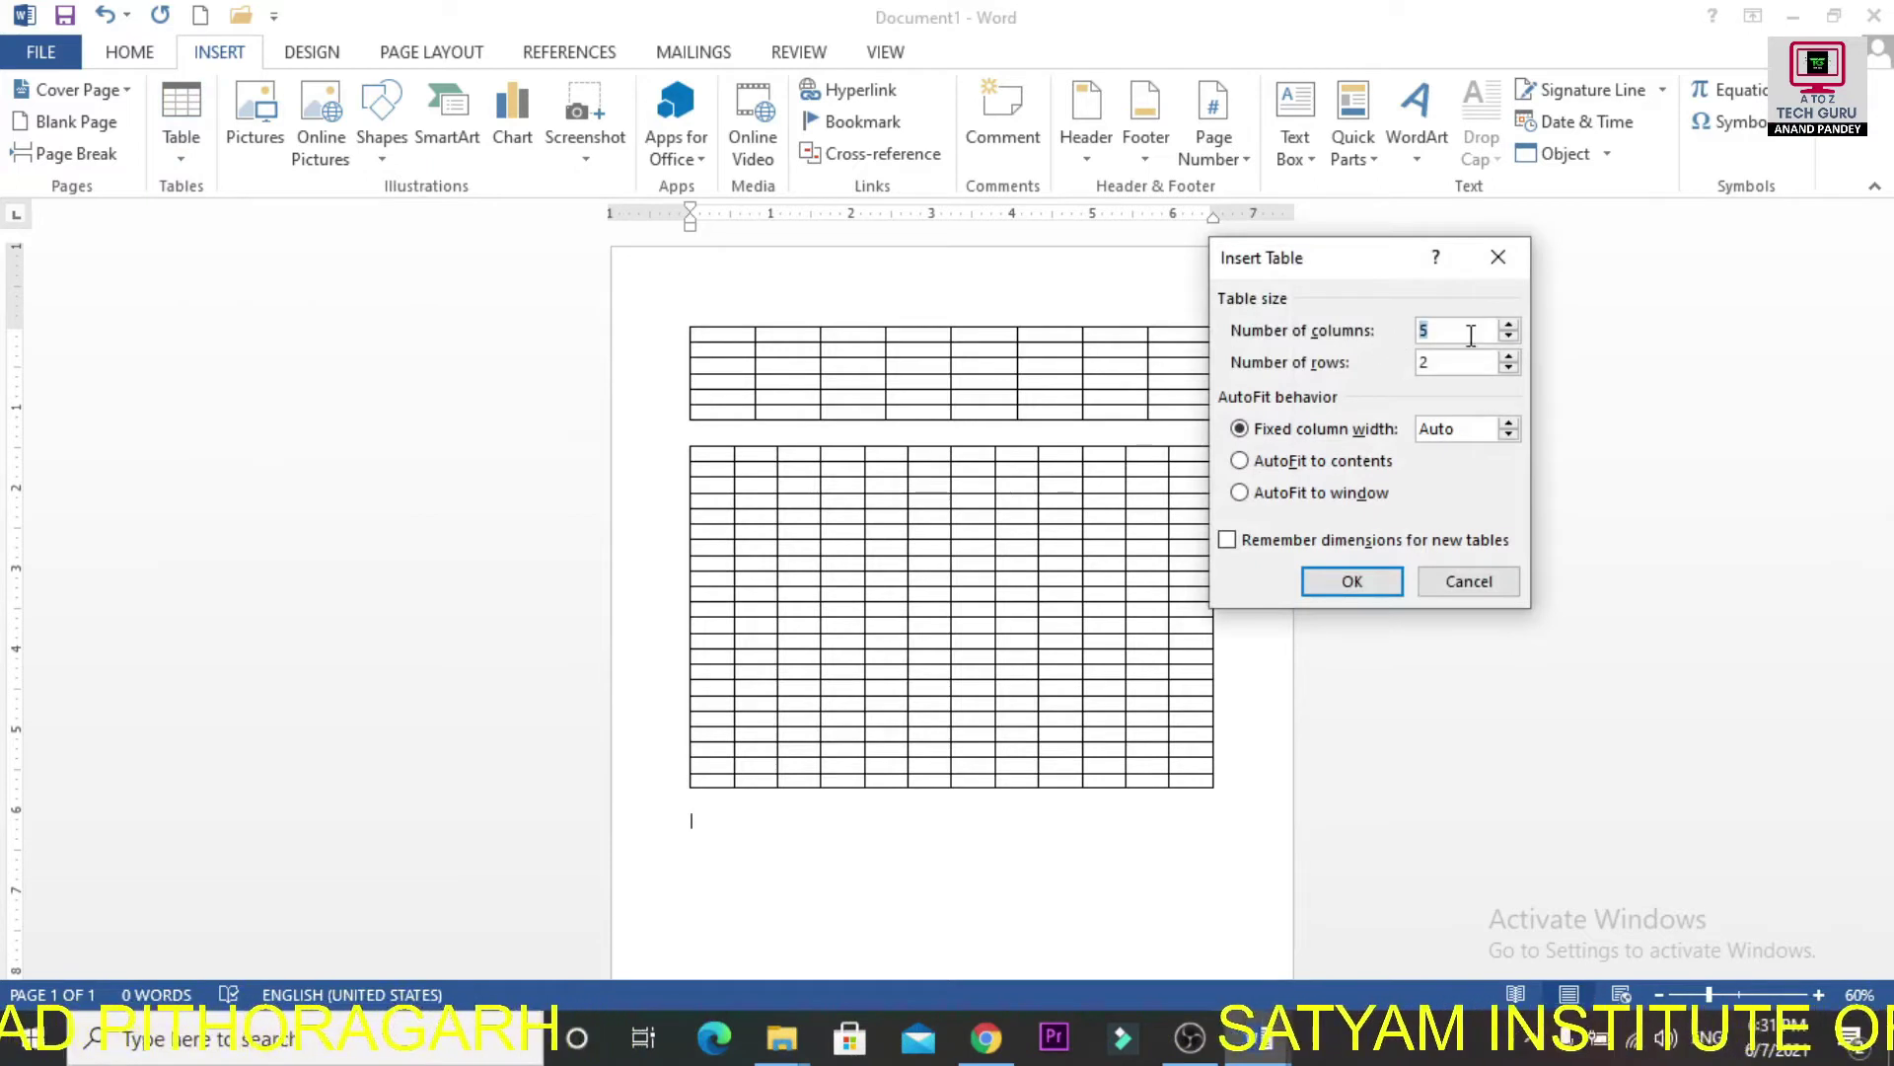
click(1498, 257)
Draw a table outline about 1.52" high below the second table, spanning nearly the full text width, with Draw Table.
click(182, 148)
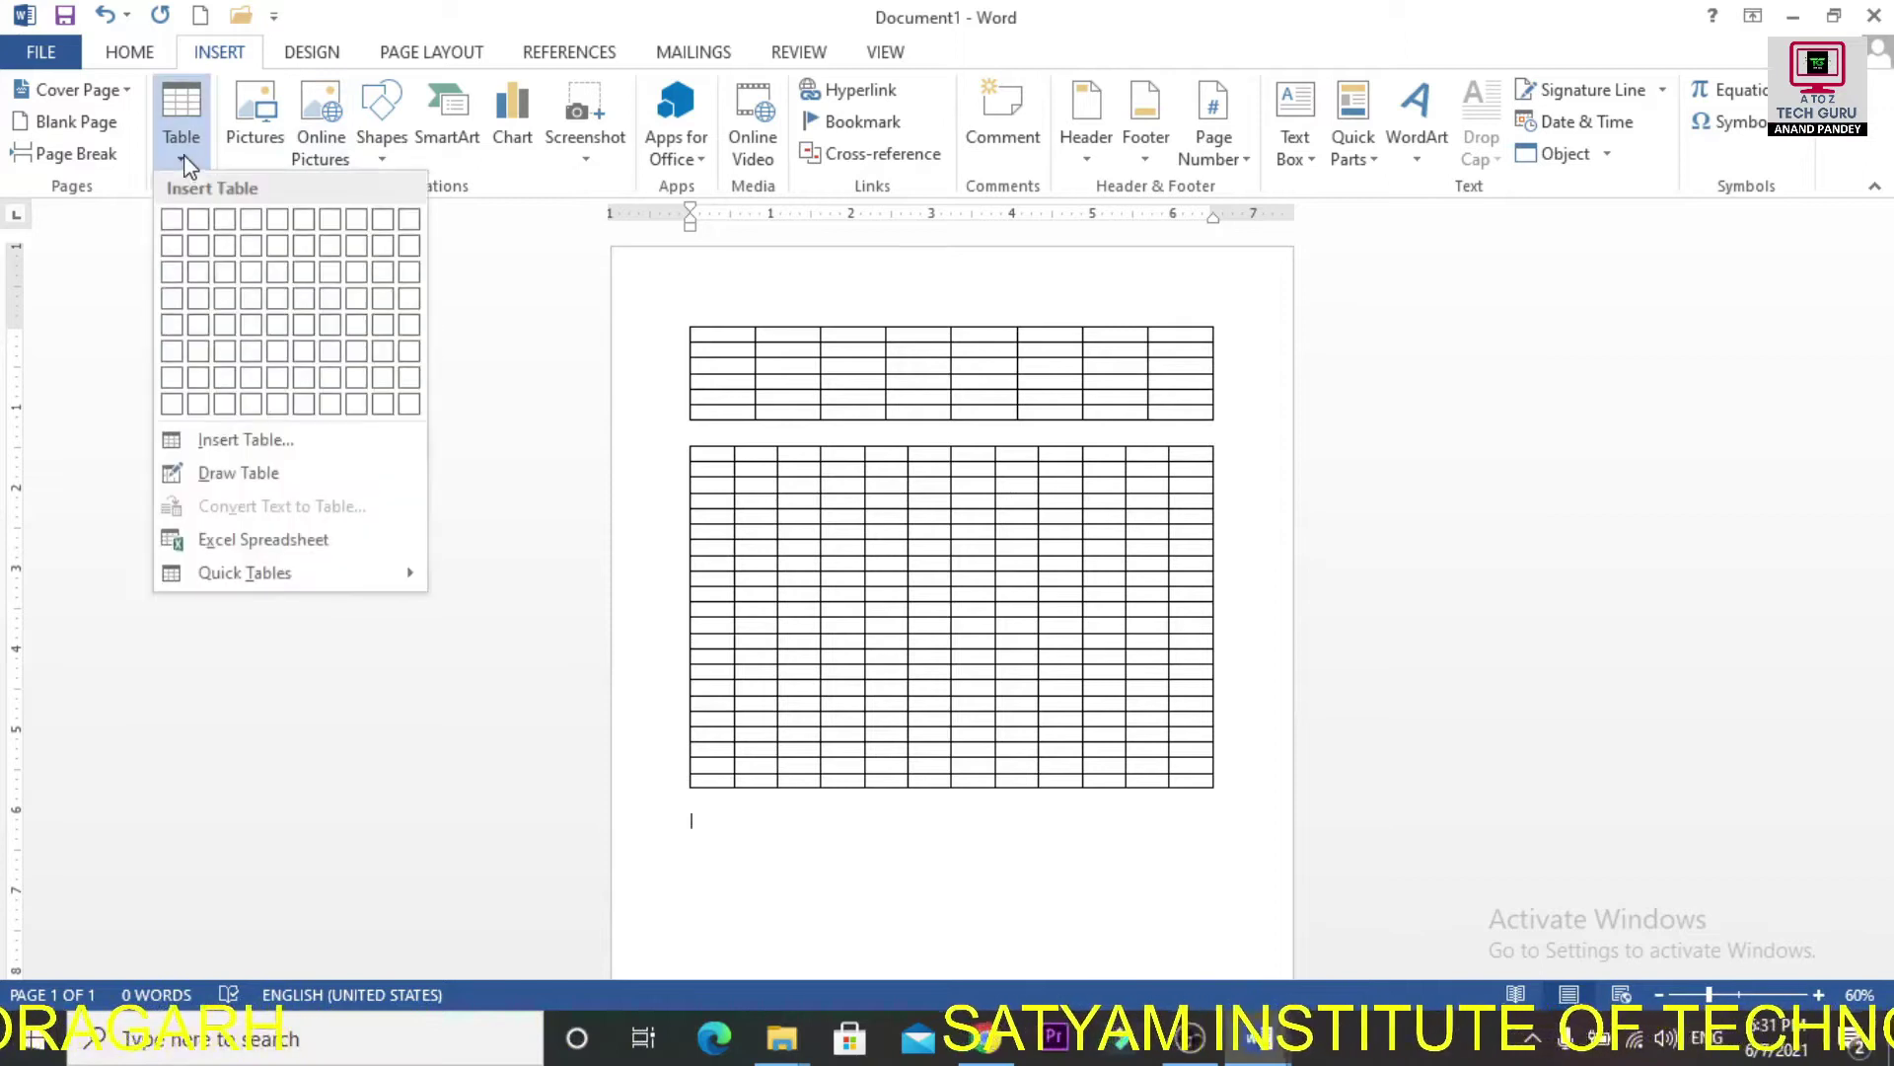
click(239, 474)
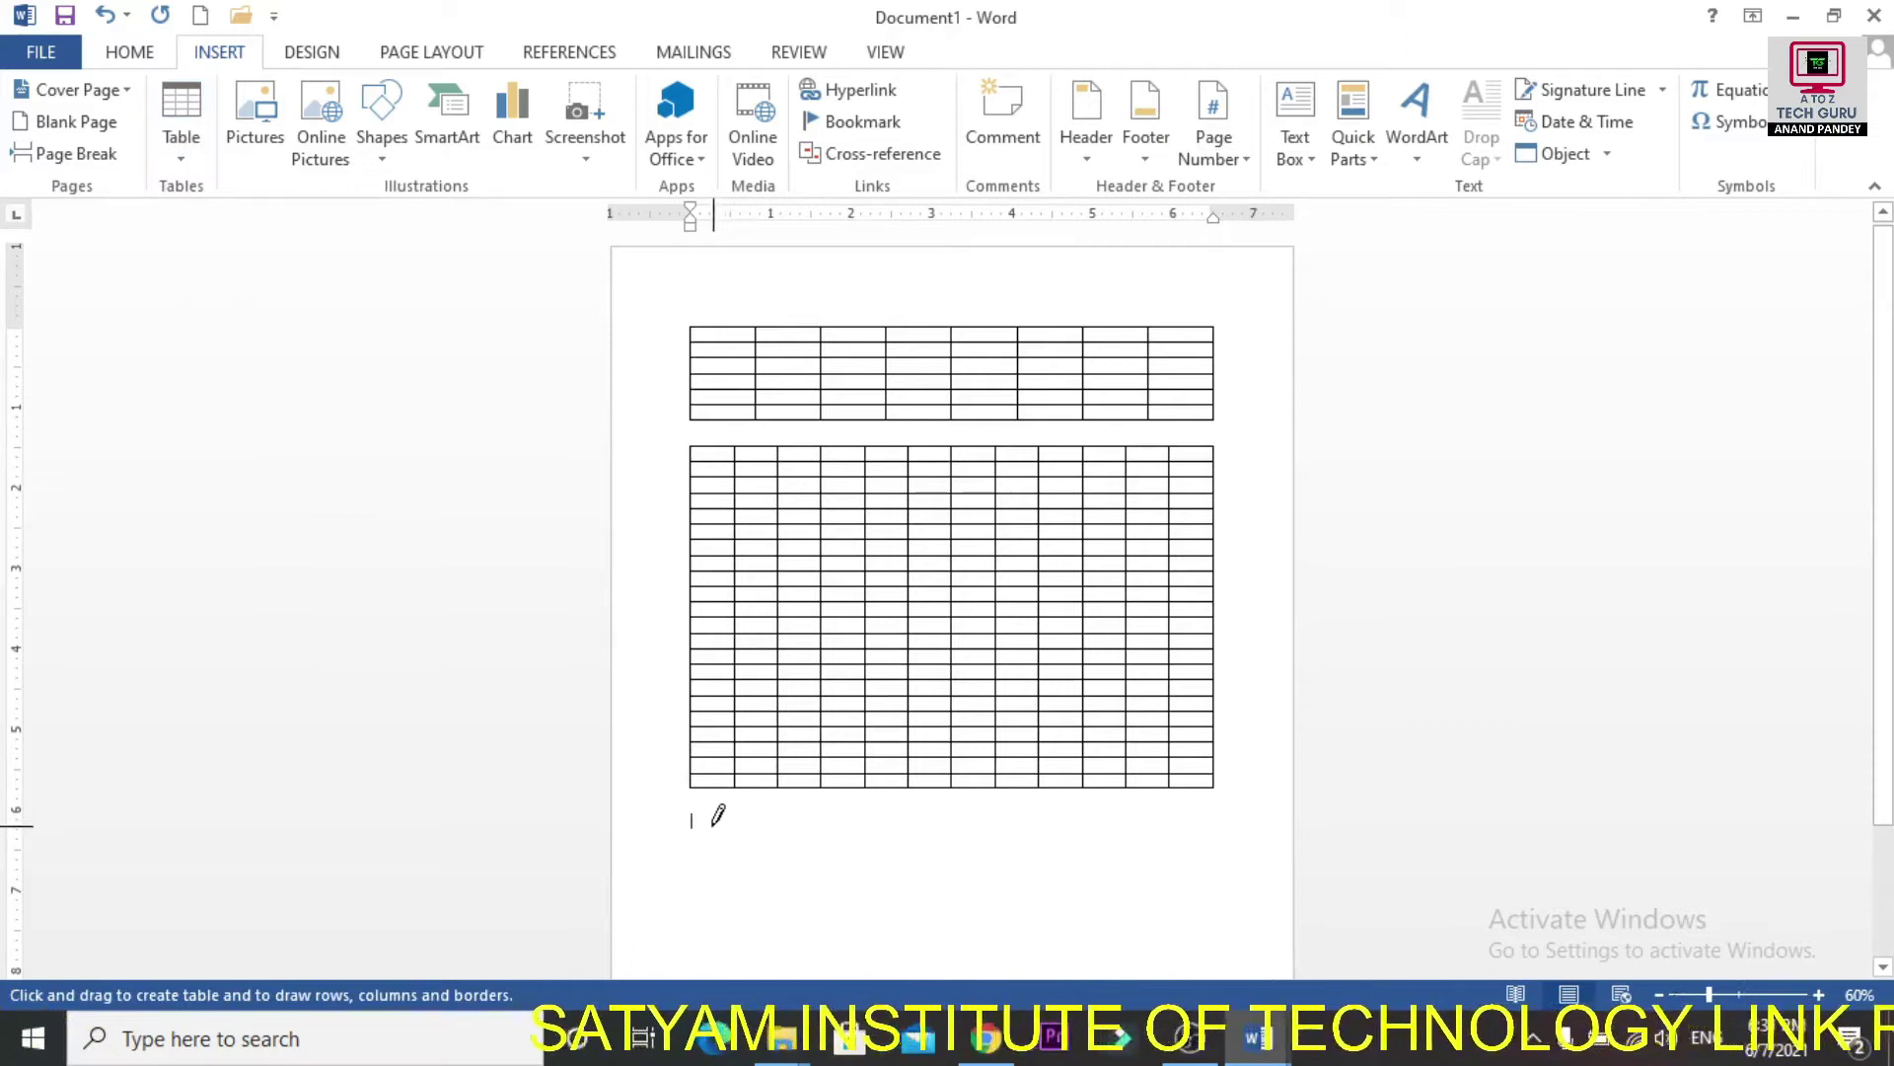
mouse_move(697, 825)
mouse_down()
mouse_move(873, 893)
mouse_move(1215, 947)
mouse_up()
Draw five vertical lines in the left part of the hand-drawn table, undoing the small nested table drawn by mistake.
scroll(1888, 324, down, 2)
drag(738, 705, 738, 772)
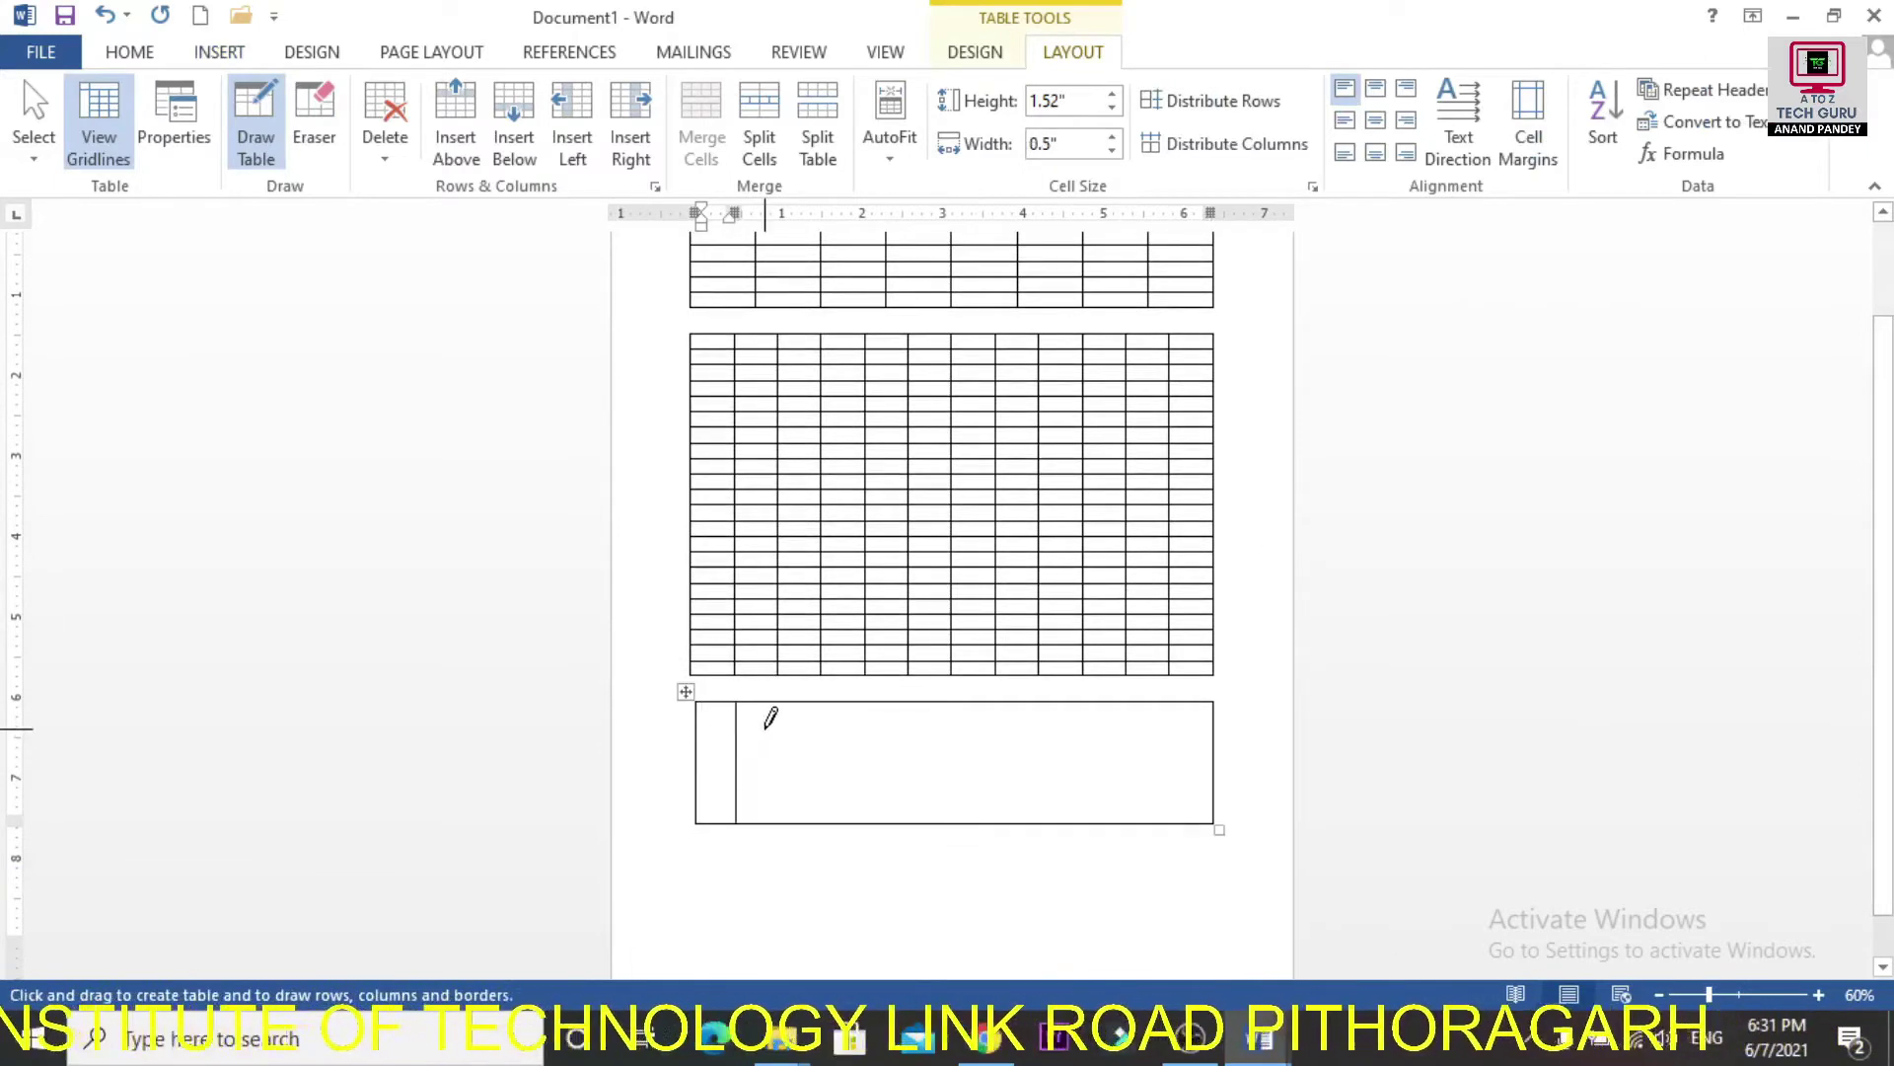
drag(777, 702, 778, 779)
mouse_move(821, 702)
mouse_down()
mouse_move(815, 821)
mouse_move(857, 774)
mouse_move(854, 821)
mouse_up()
drag(900, 704, 901, 822)
drag(963, 803, 1012, 807)
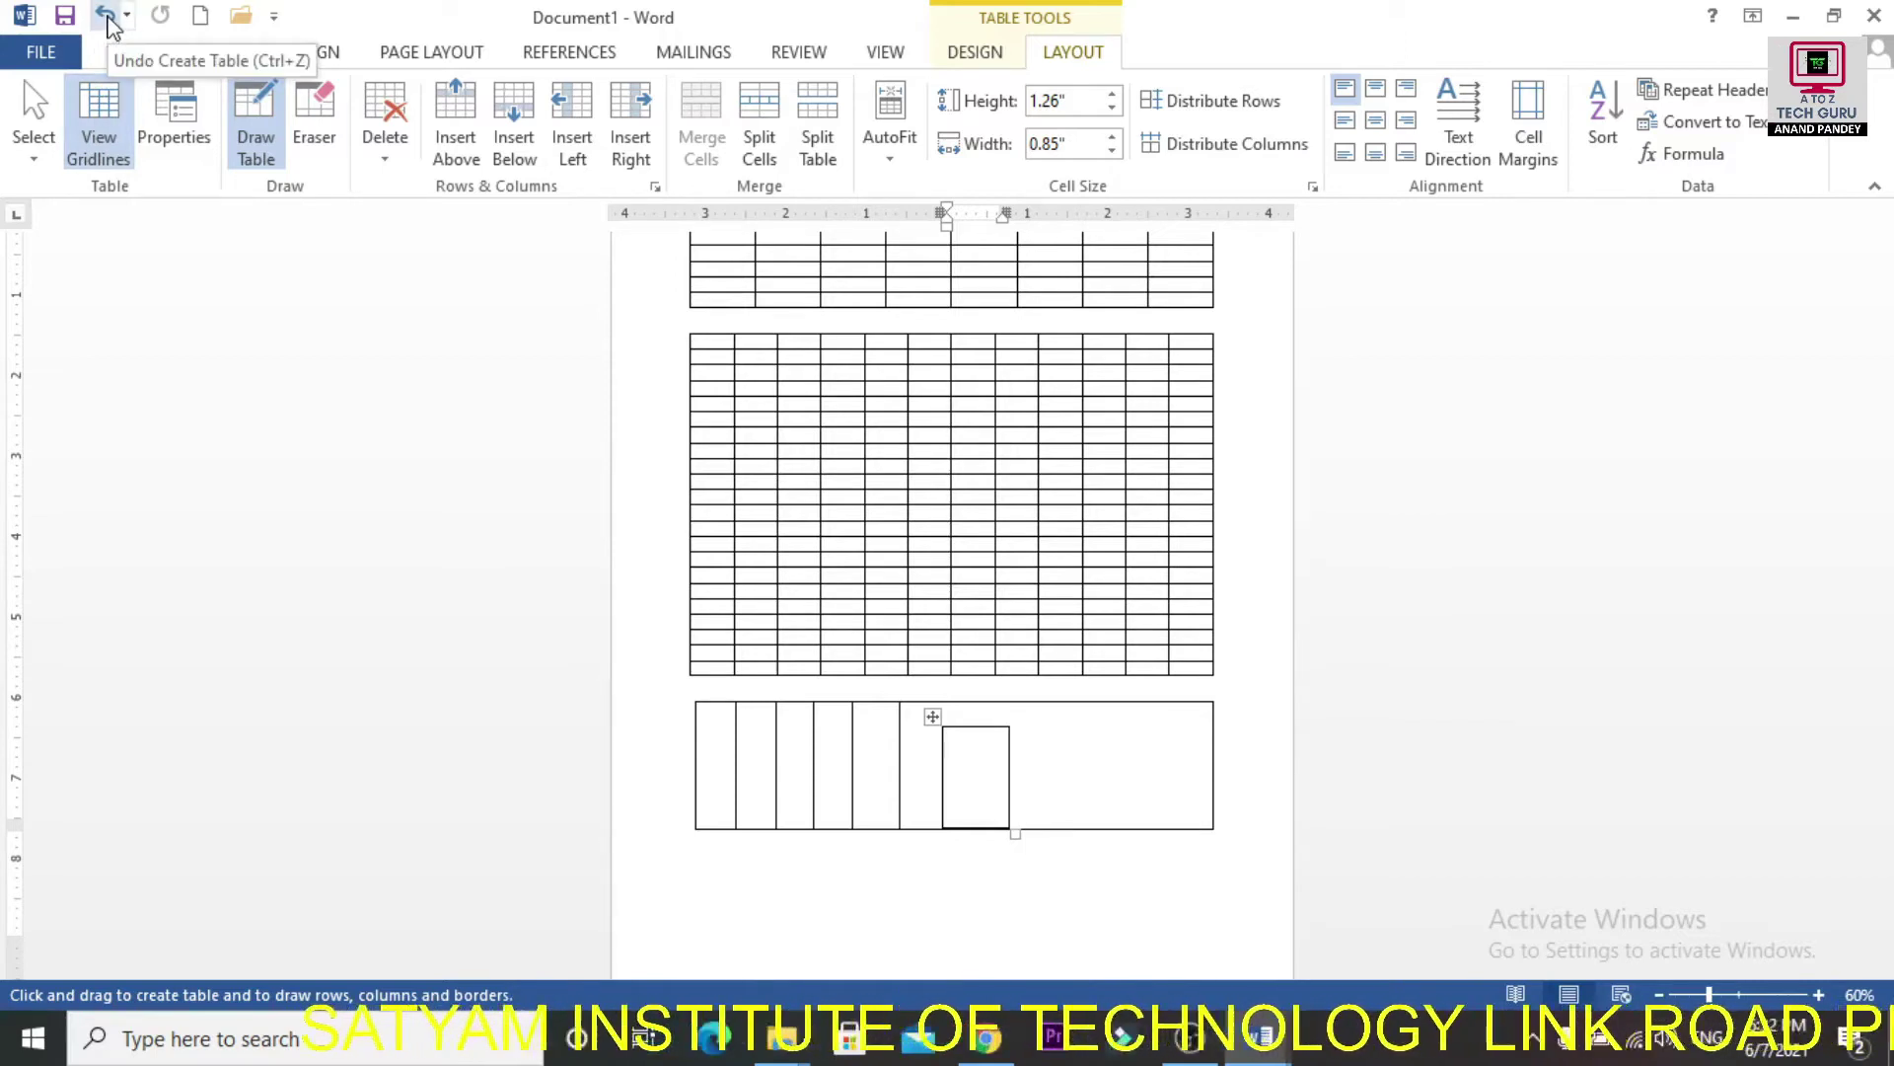
key(ctrl+z)
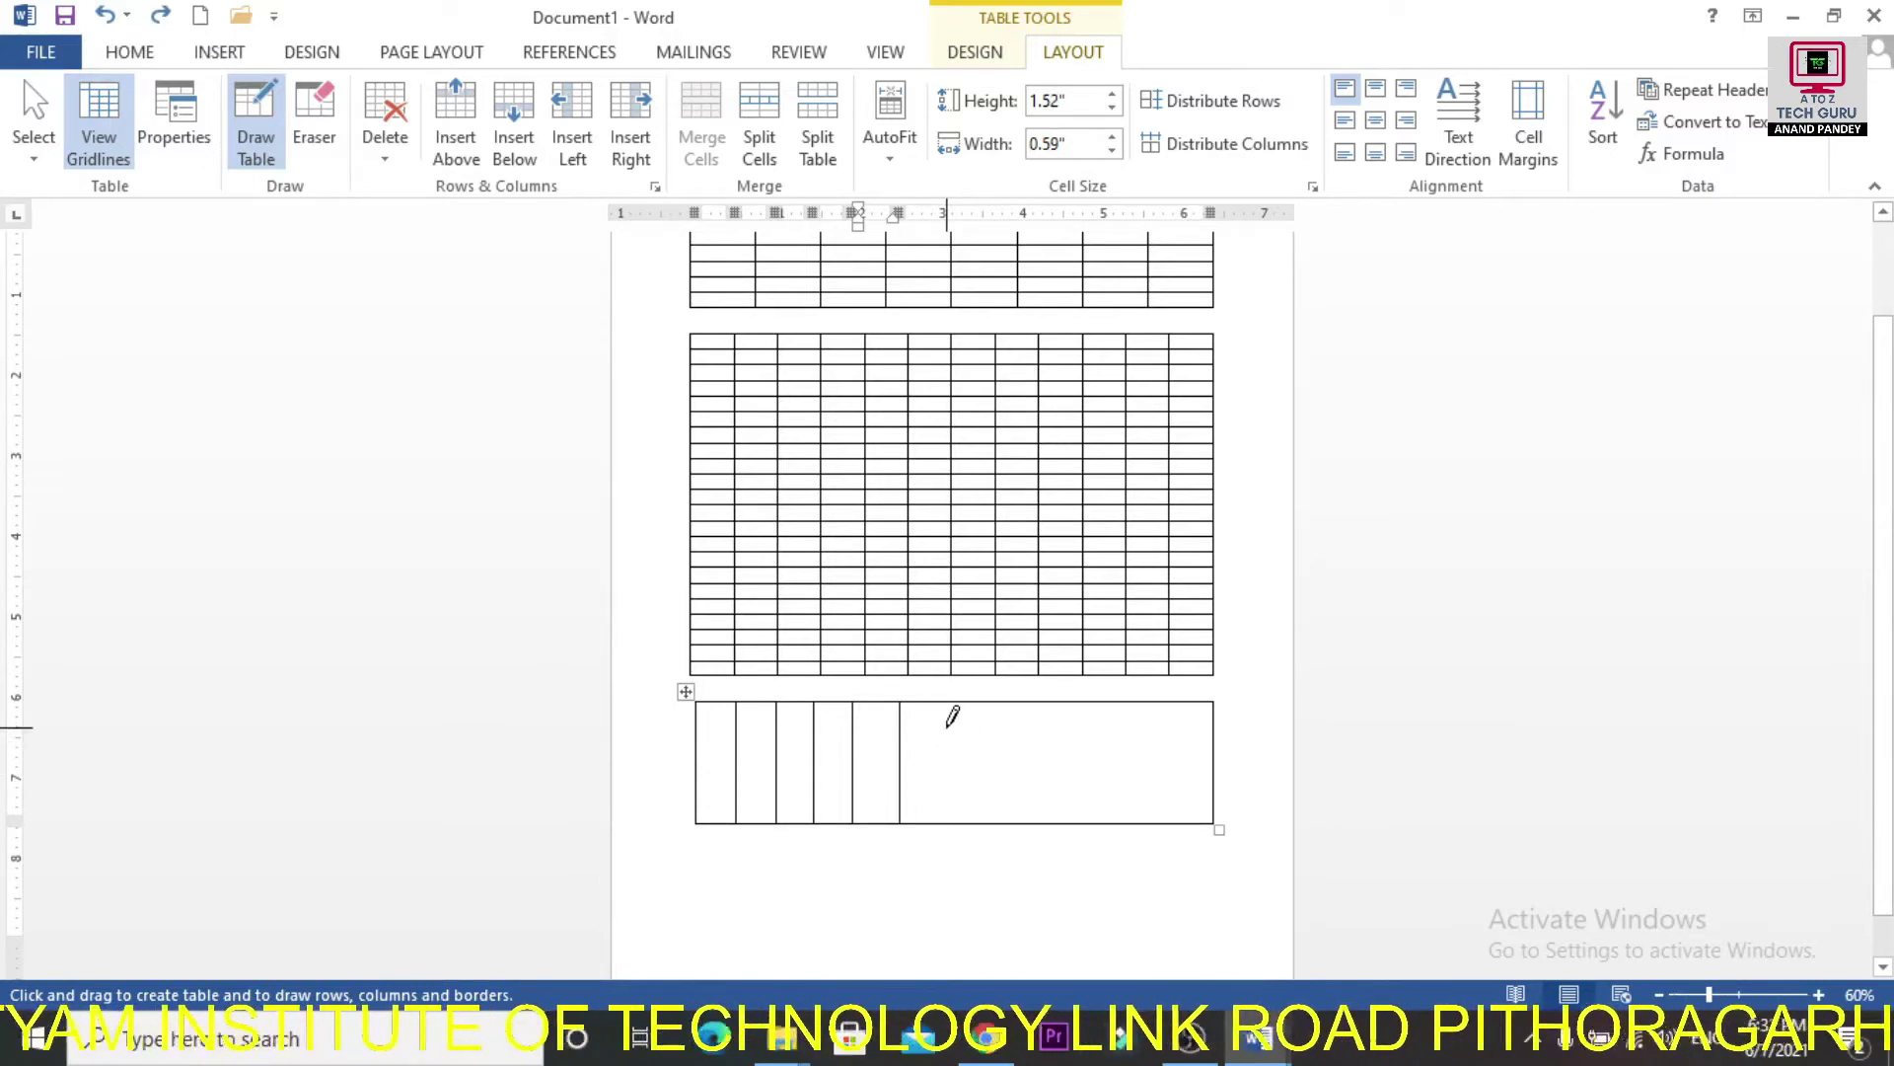
Draw five more vertical lines across the undivided right part of the hand-drawn table.
mouse_move(947, 705)
mouse_down()
mouse_move(948, 820)
mouse_move(1003, 762)
mouse_move(1005, 821)
mouse_up()
drag(1037, 710, 1037, 821)
mouse_move(1092, 735)
mouse_down()
mouse_move(1092, 821)
mouse_move(1164, 707)
mouse_up()
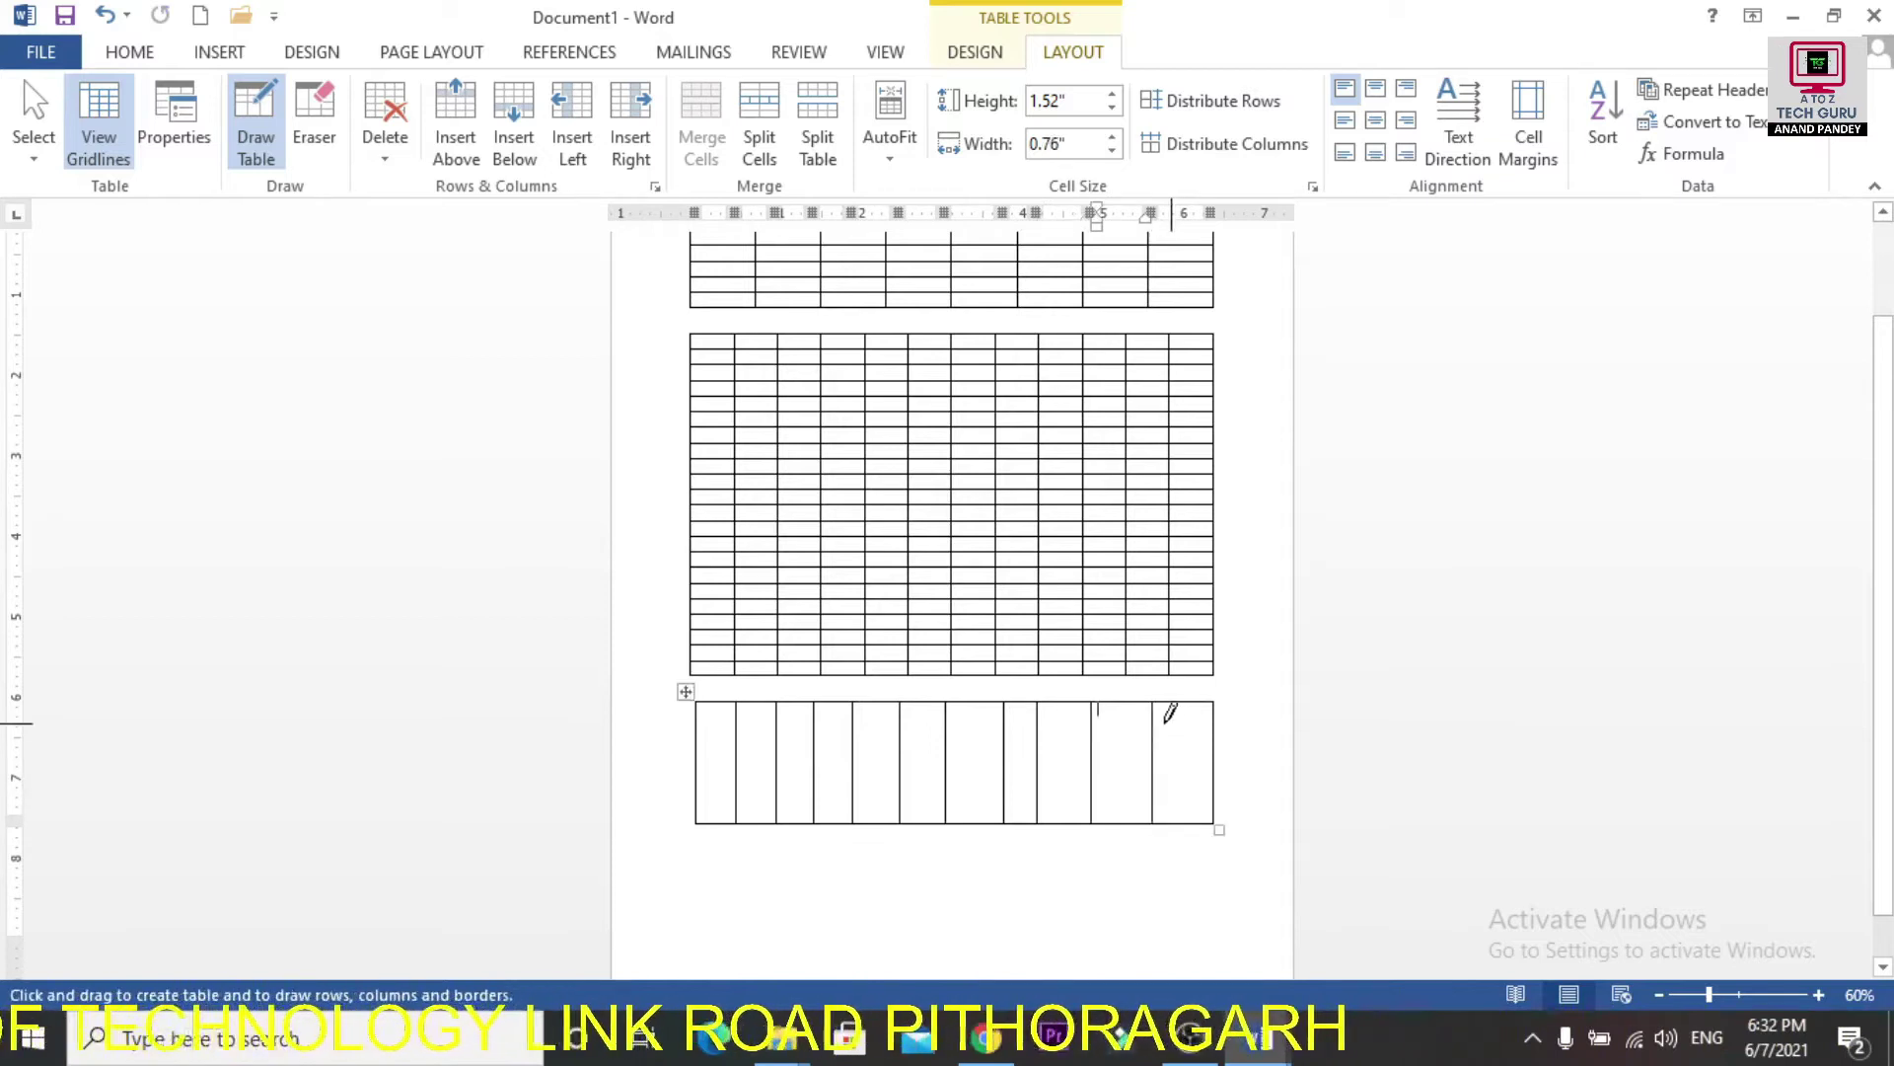
Draw four horizontal lines to split the hand-drawn table into five rows, and undo the stray outer cell drawn around it.
drag(722, 725, 1210, 726)
mouse_move(719, 750)
mouse_down()
mouse_move(1180, 706)
mouse_move(1228, 755)
mouse_up()
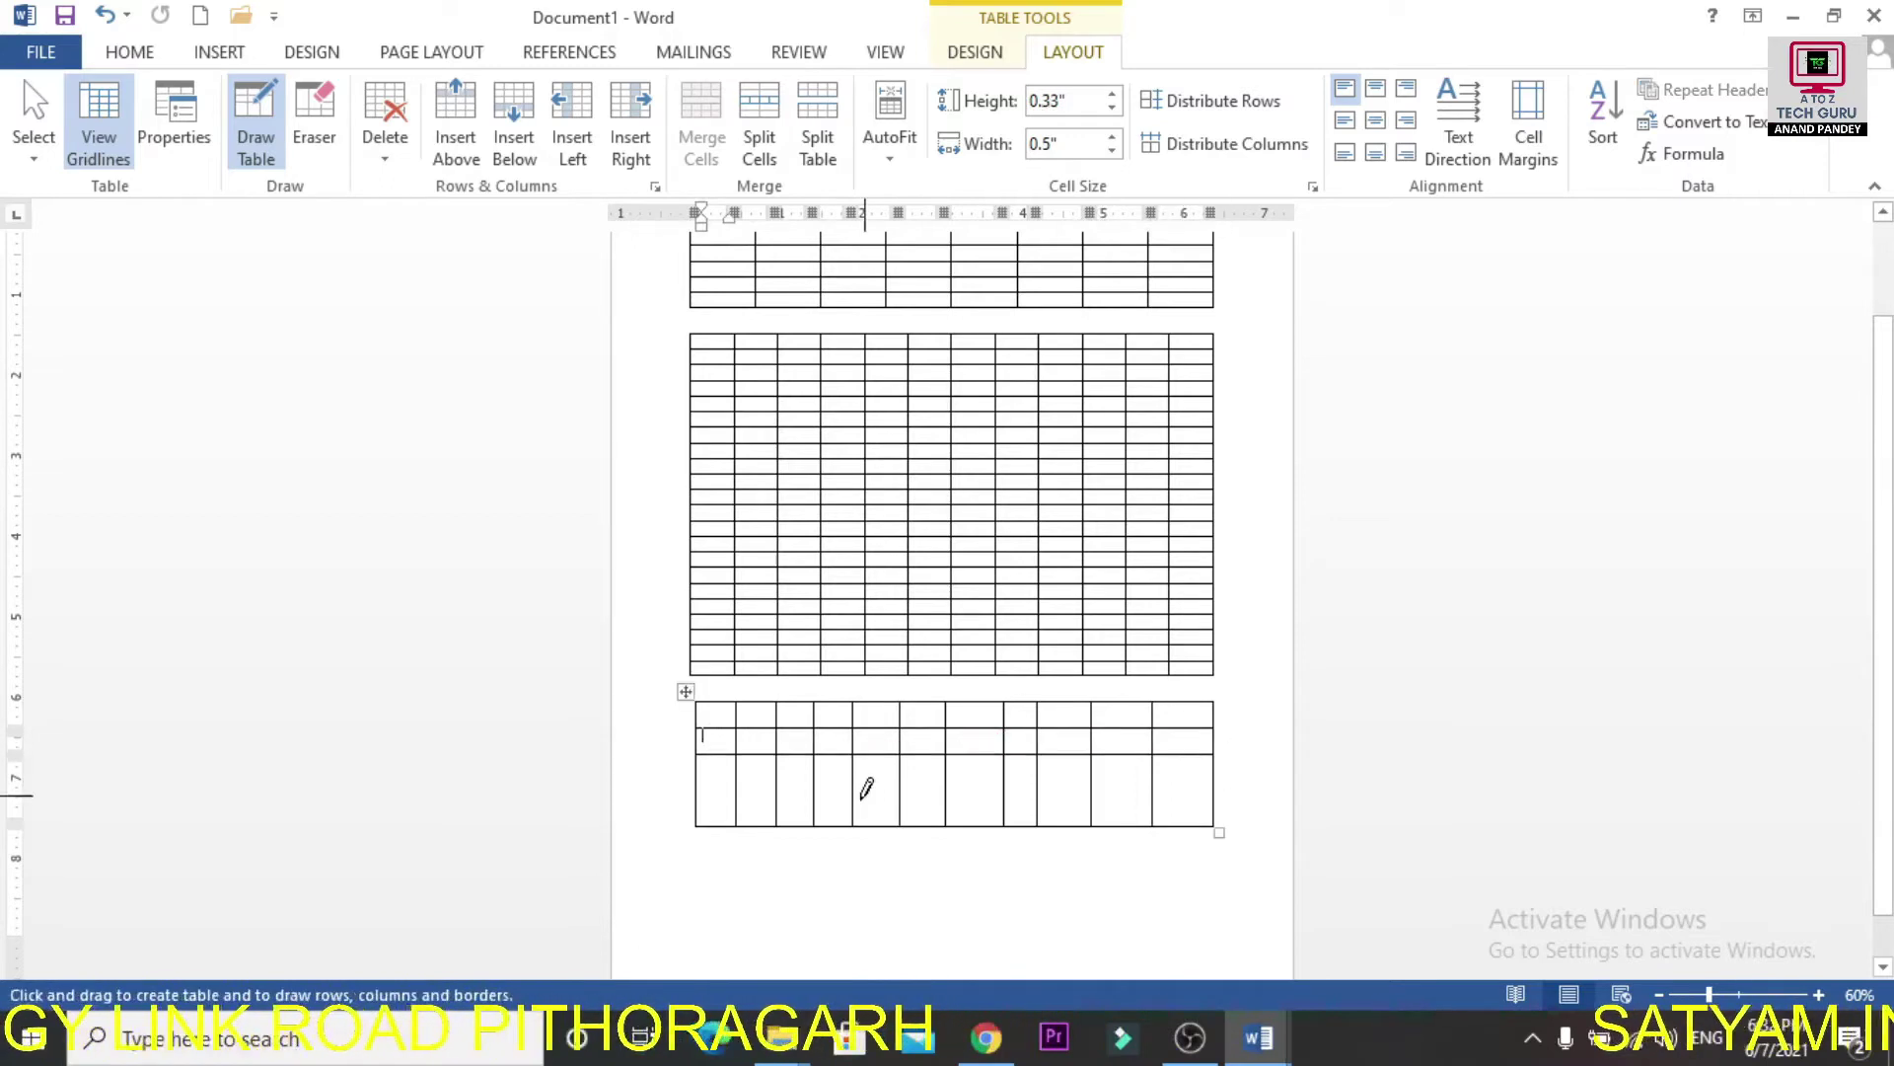
drag(719, 779, 1205, 783)
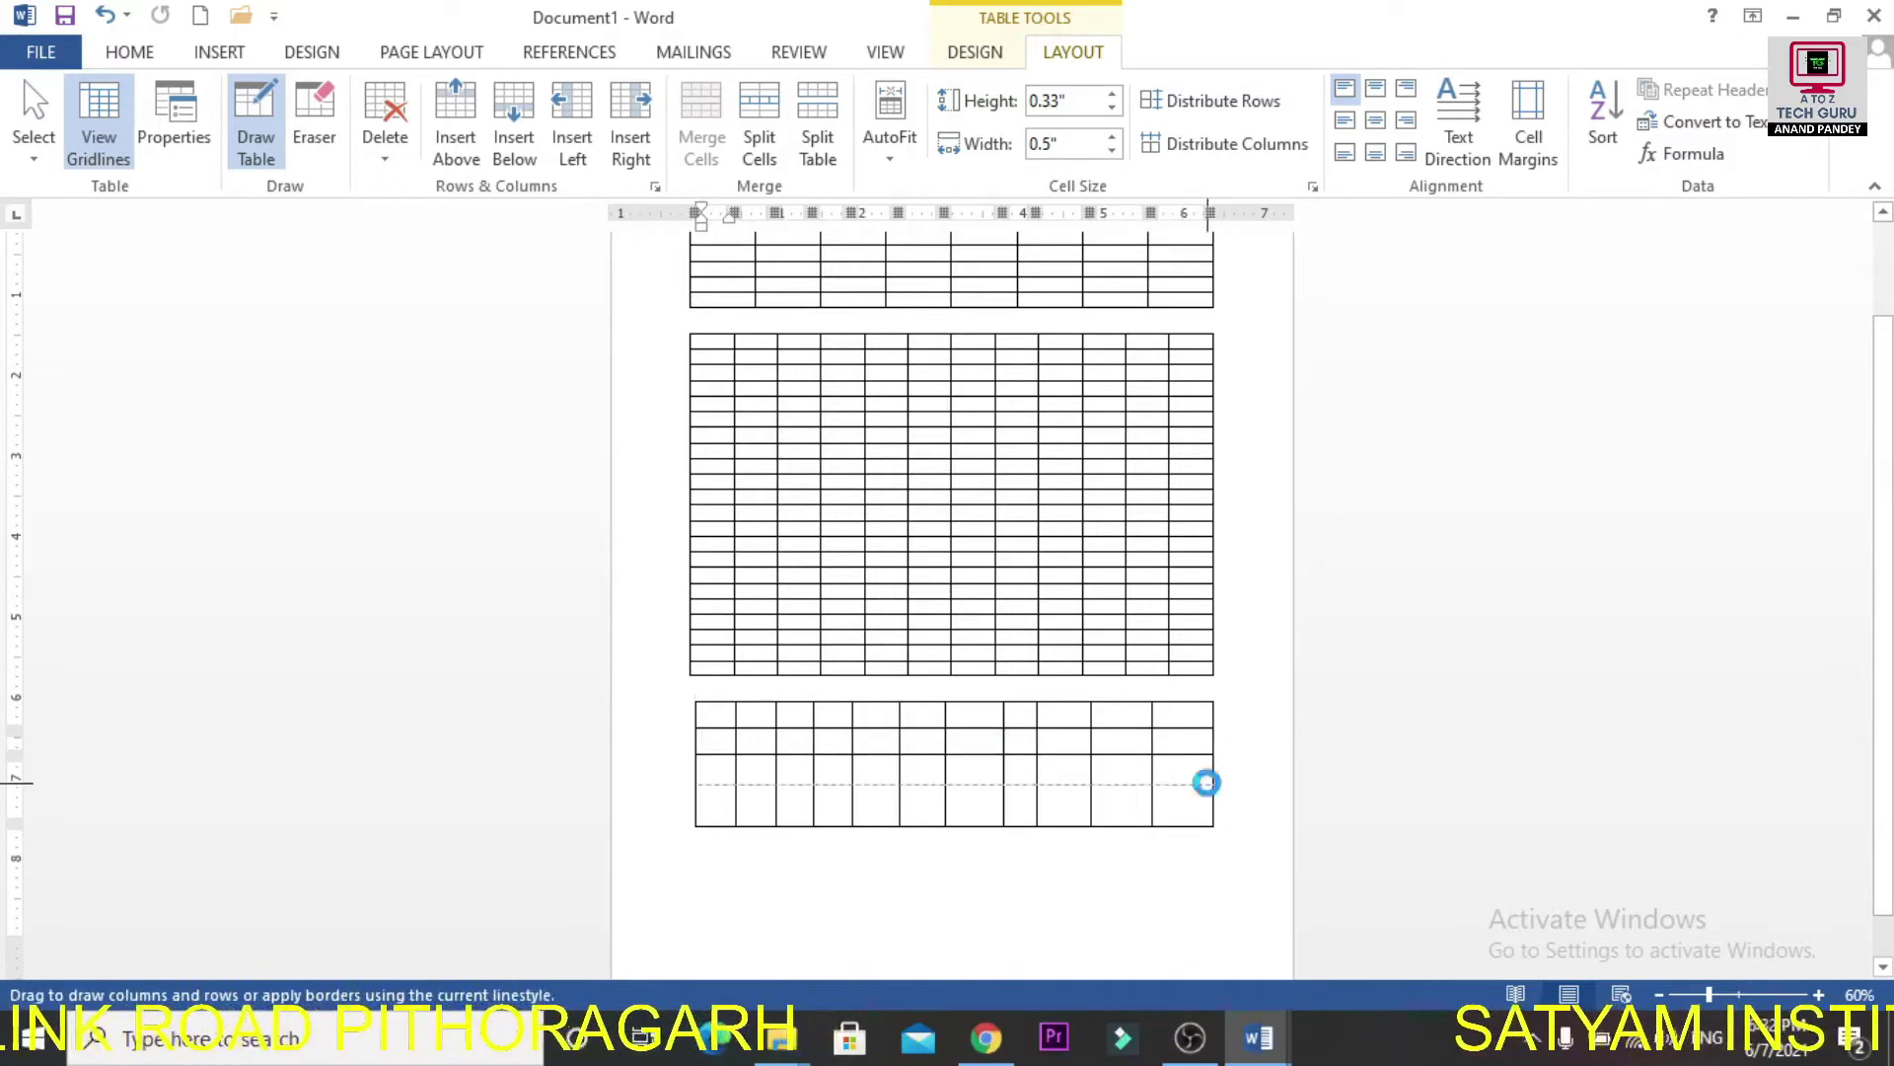
mouse_move(719, 796)
mouse_down()
mouse_move(1256, 808)
mouse_move(1227, 931)
mouse_move(1252, 763)
mouse_move(1228, 632)
mouse_move(1226, 664)
mouse_move(1053, 787)
mouse_move(727, 799)
mouse_move(1239, 793)
mouse_move(1083, 740)
mouse_move(1239, 753)
mouse_move(679, 714)
mouse_up()
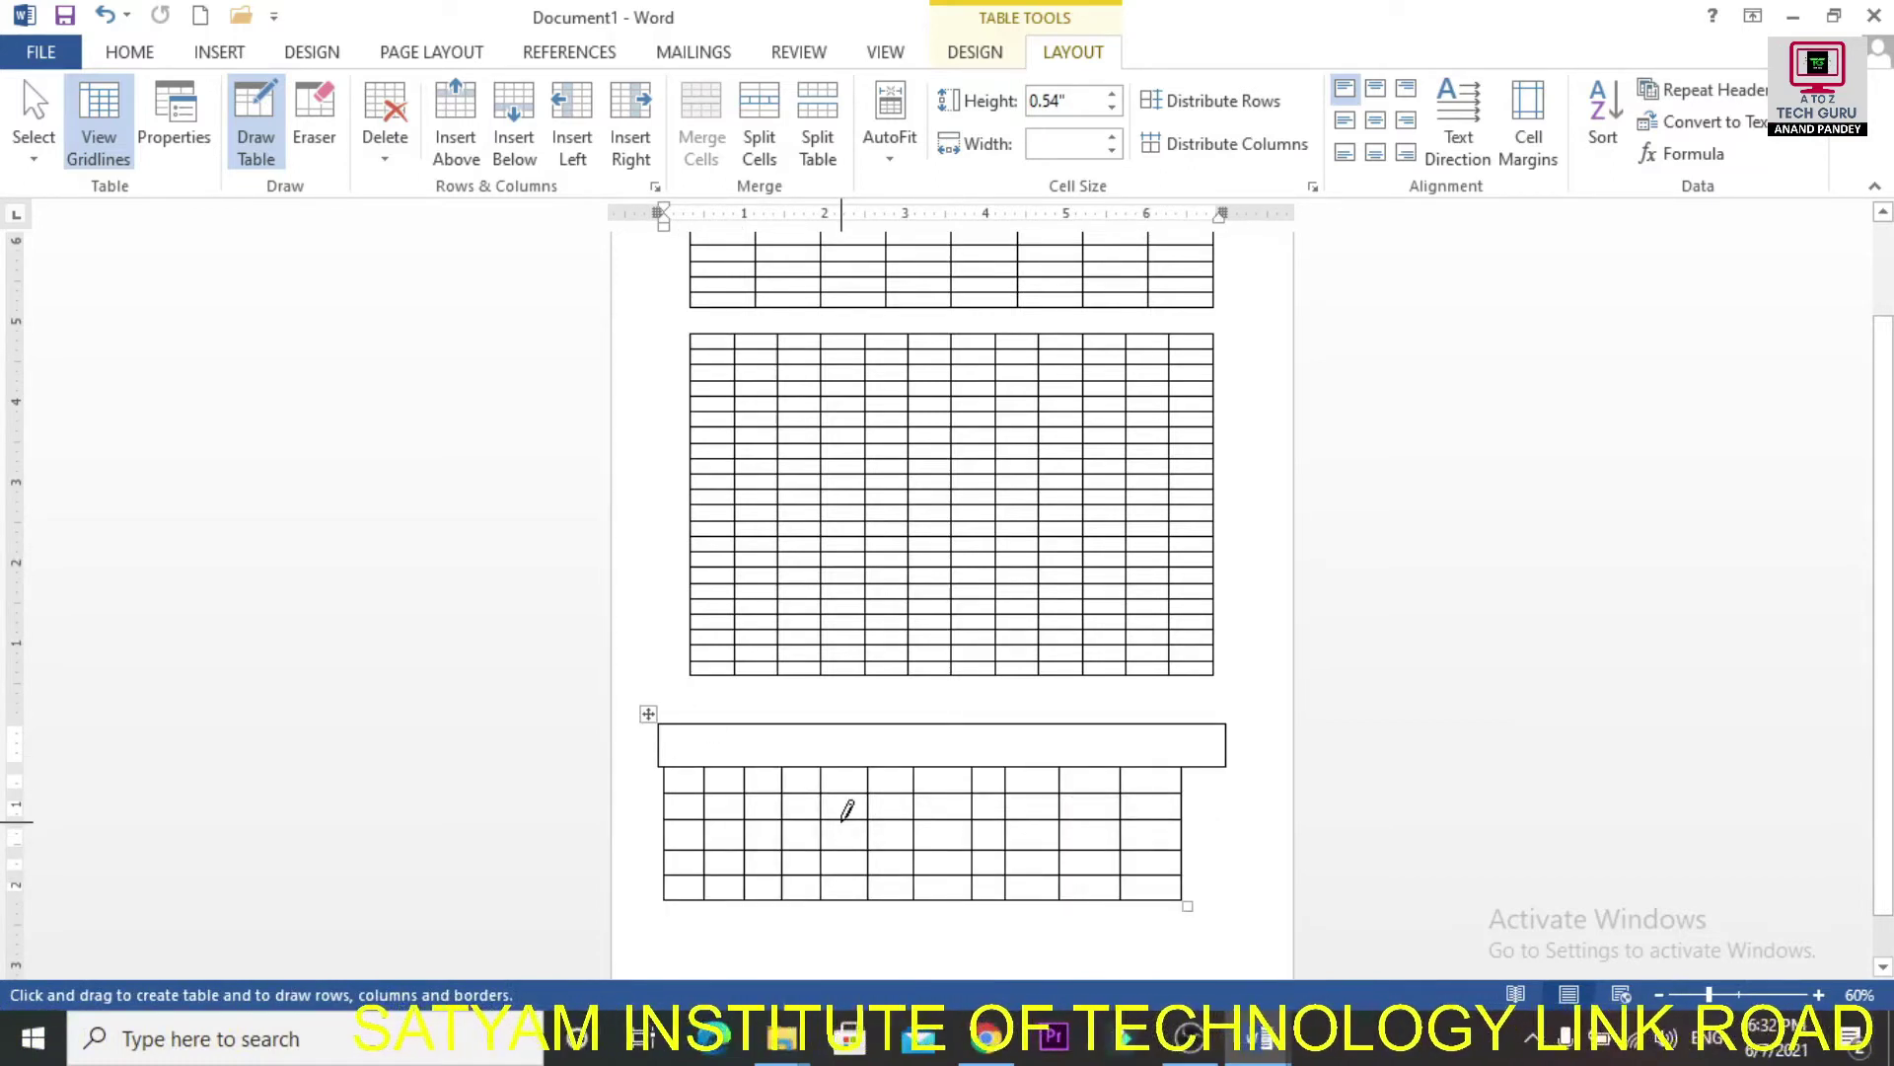
key(ctrl+z)
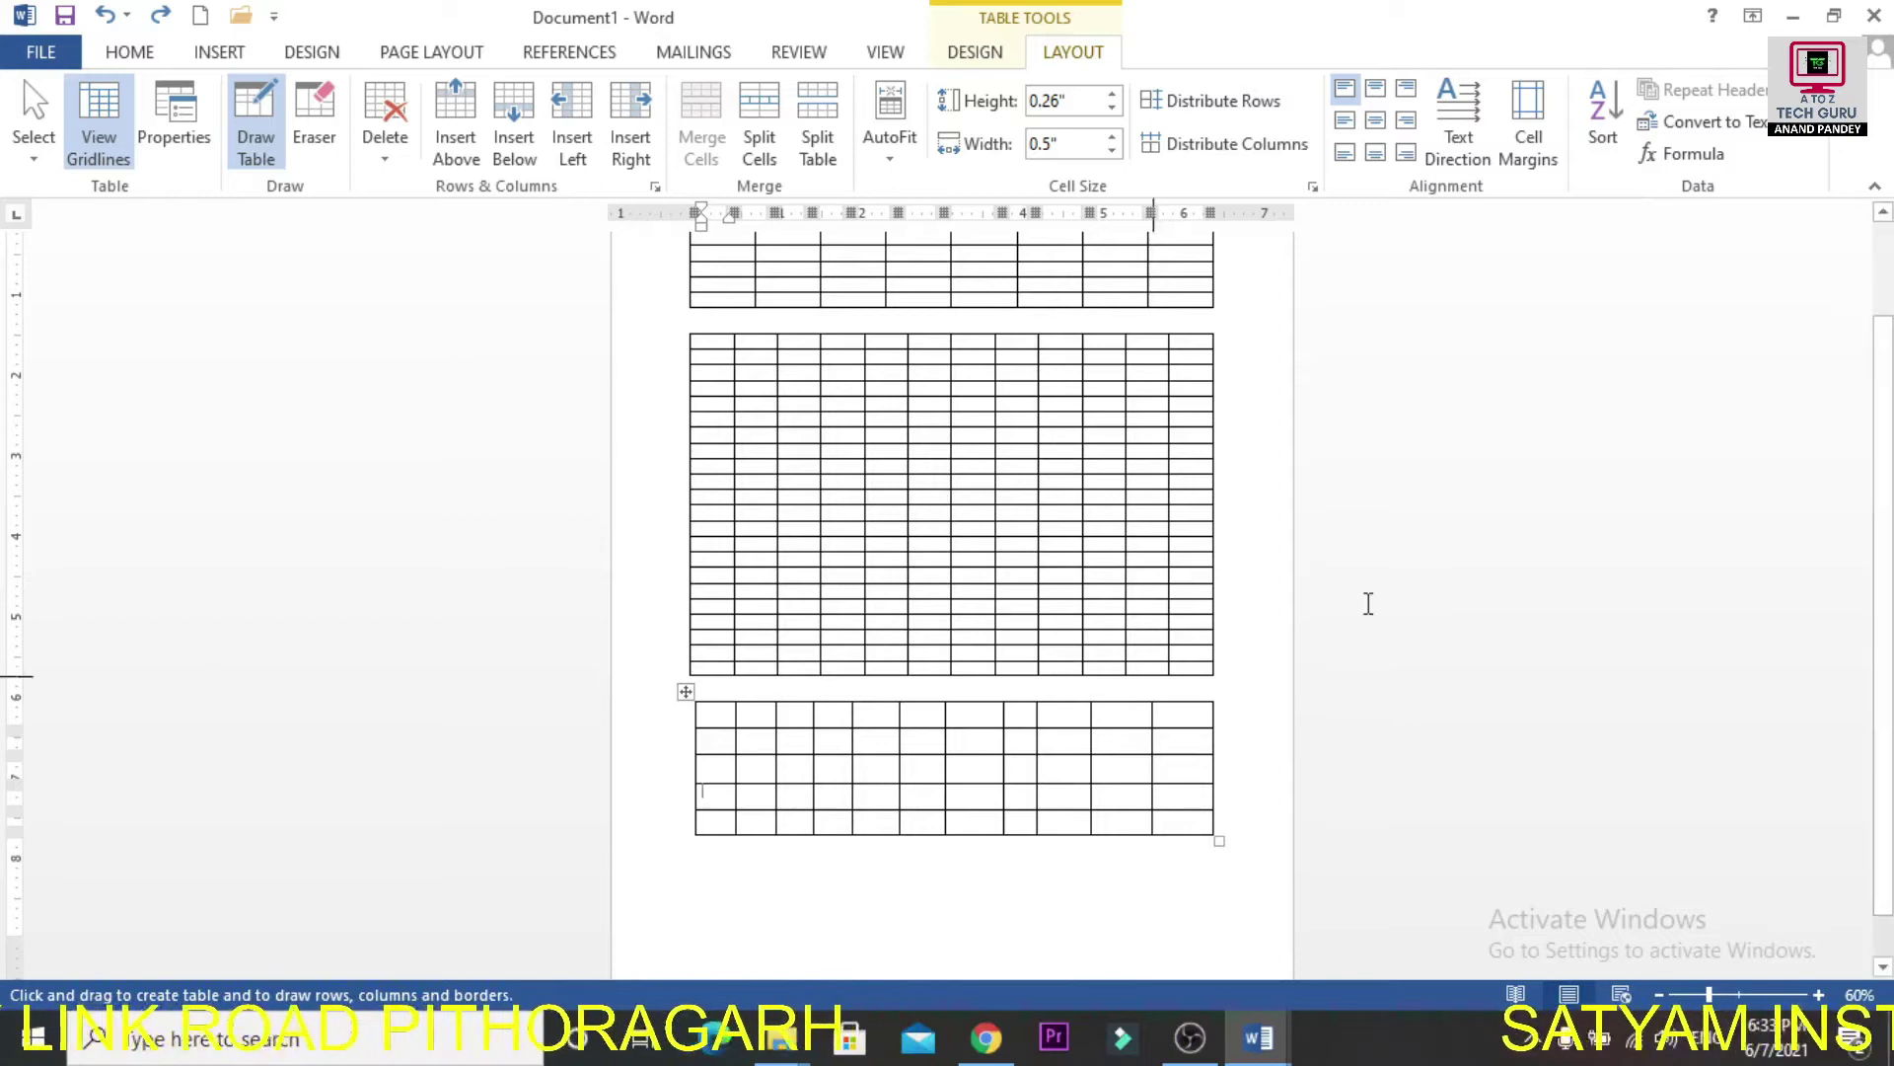
Turn off the Draw Table tool and return to normal editing.
scroll(1883, 375, up, 2)
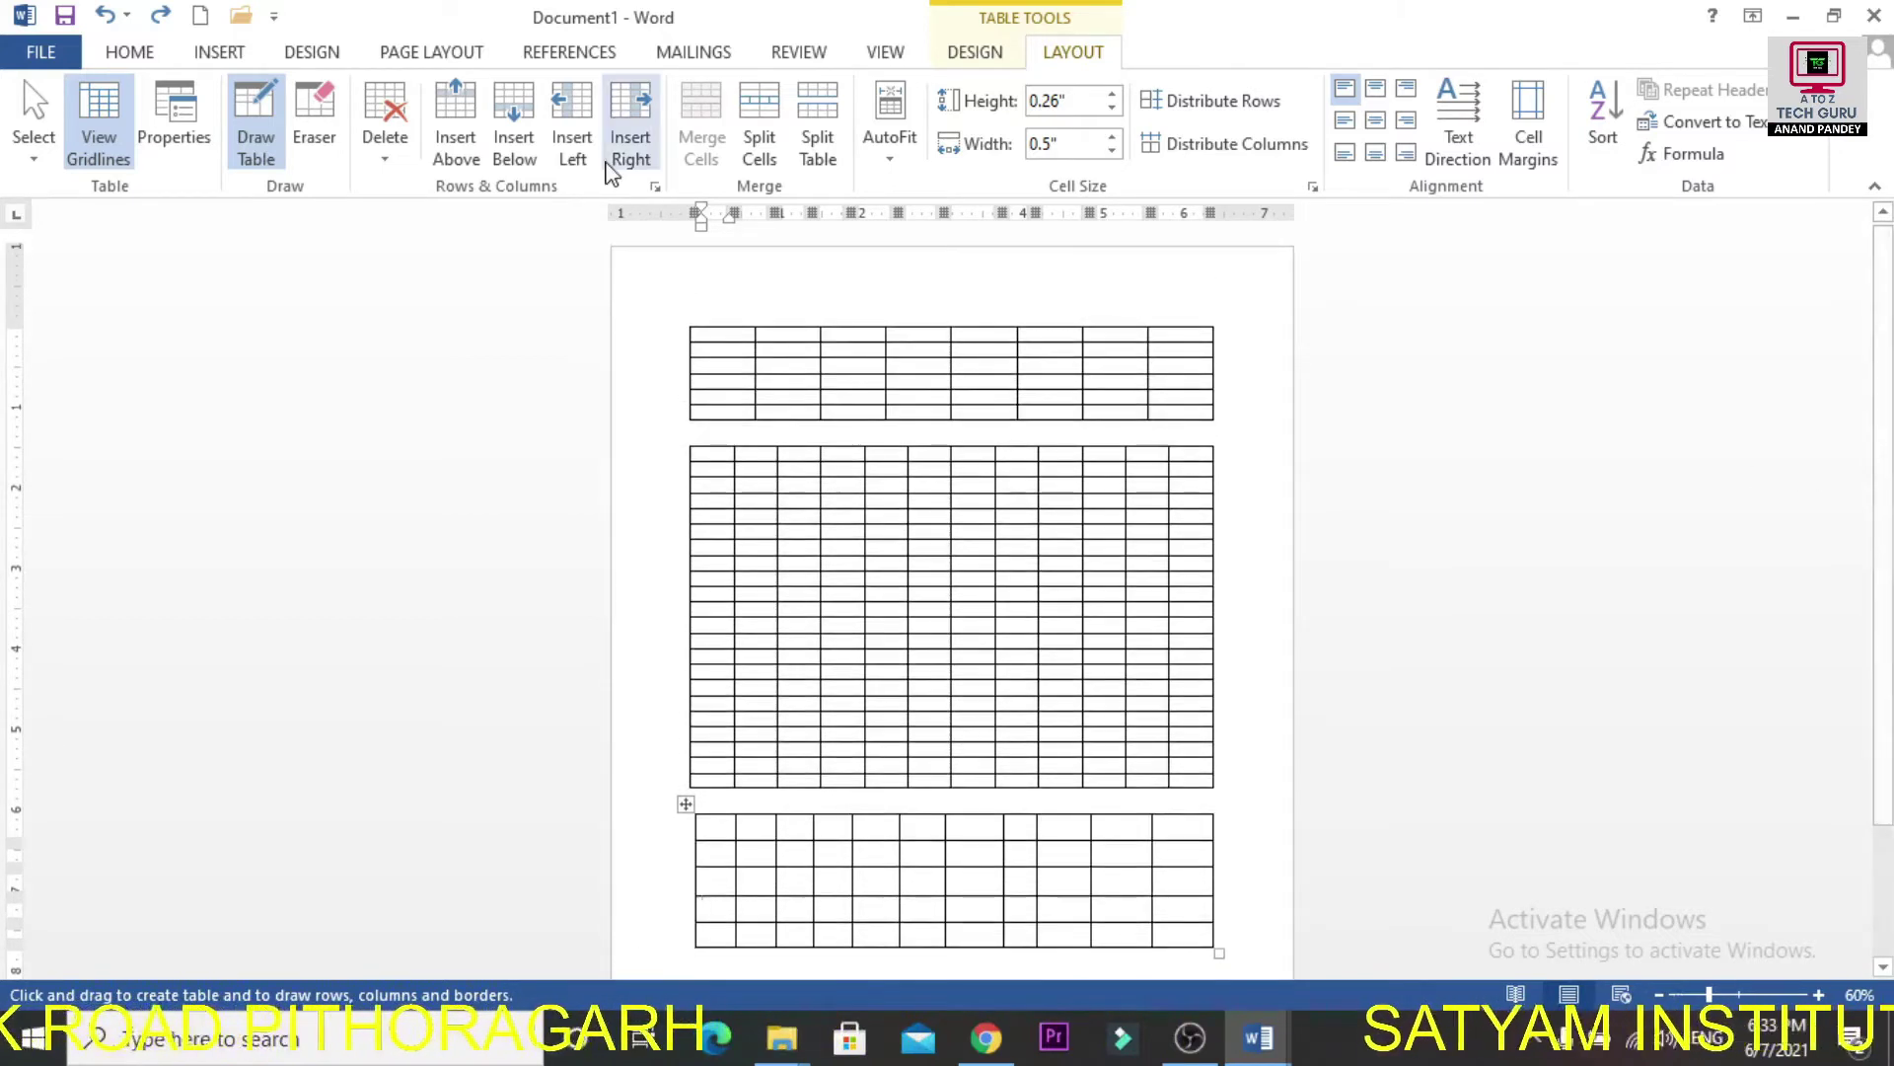
click(215, 53)
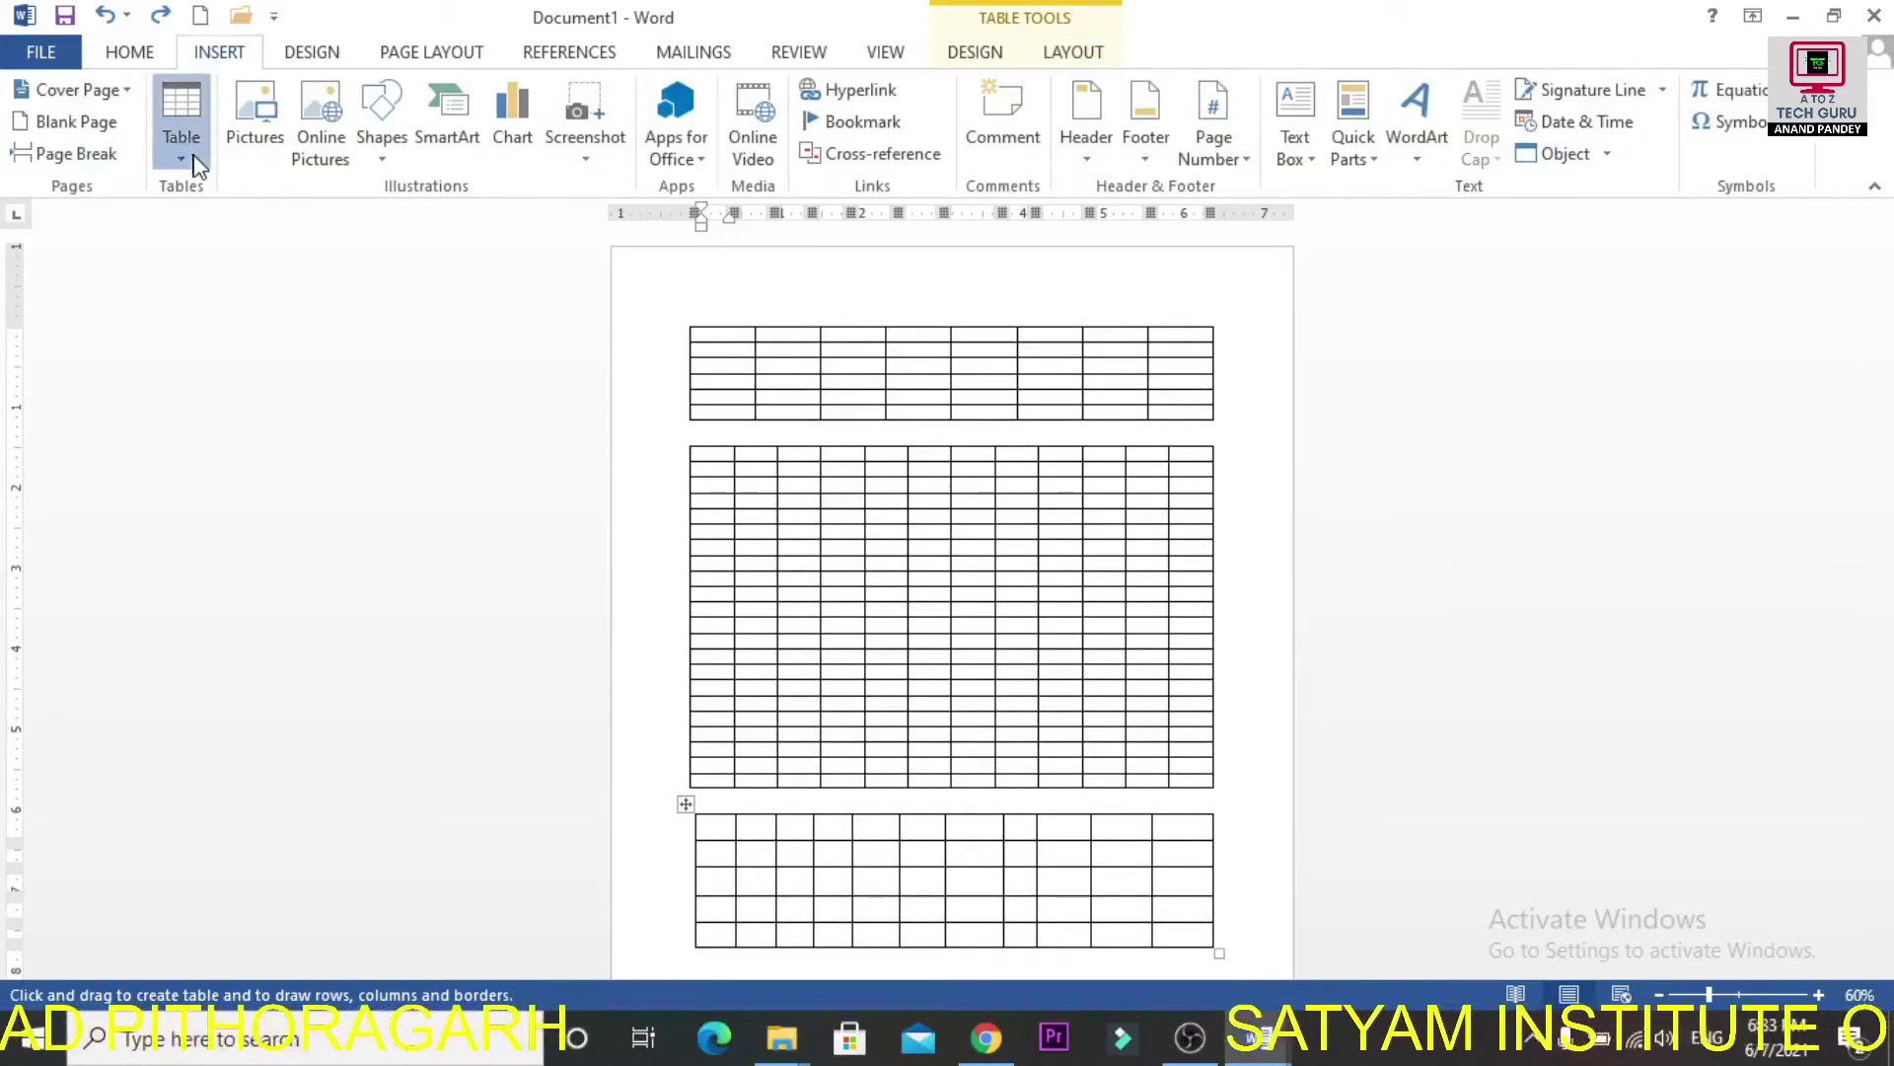
click(181, 123)
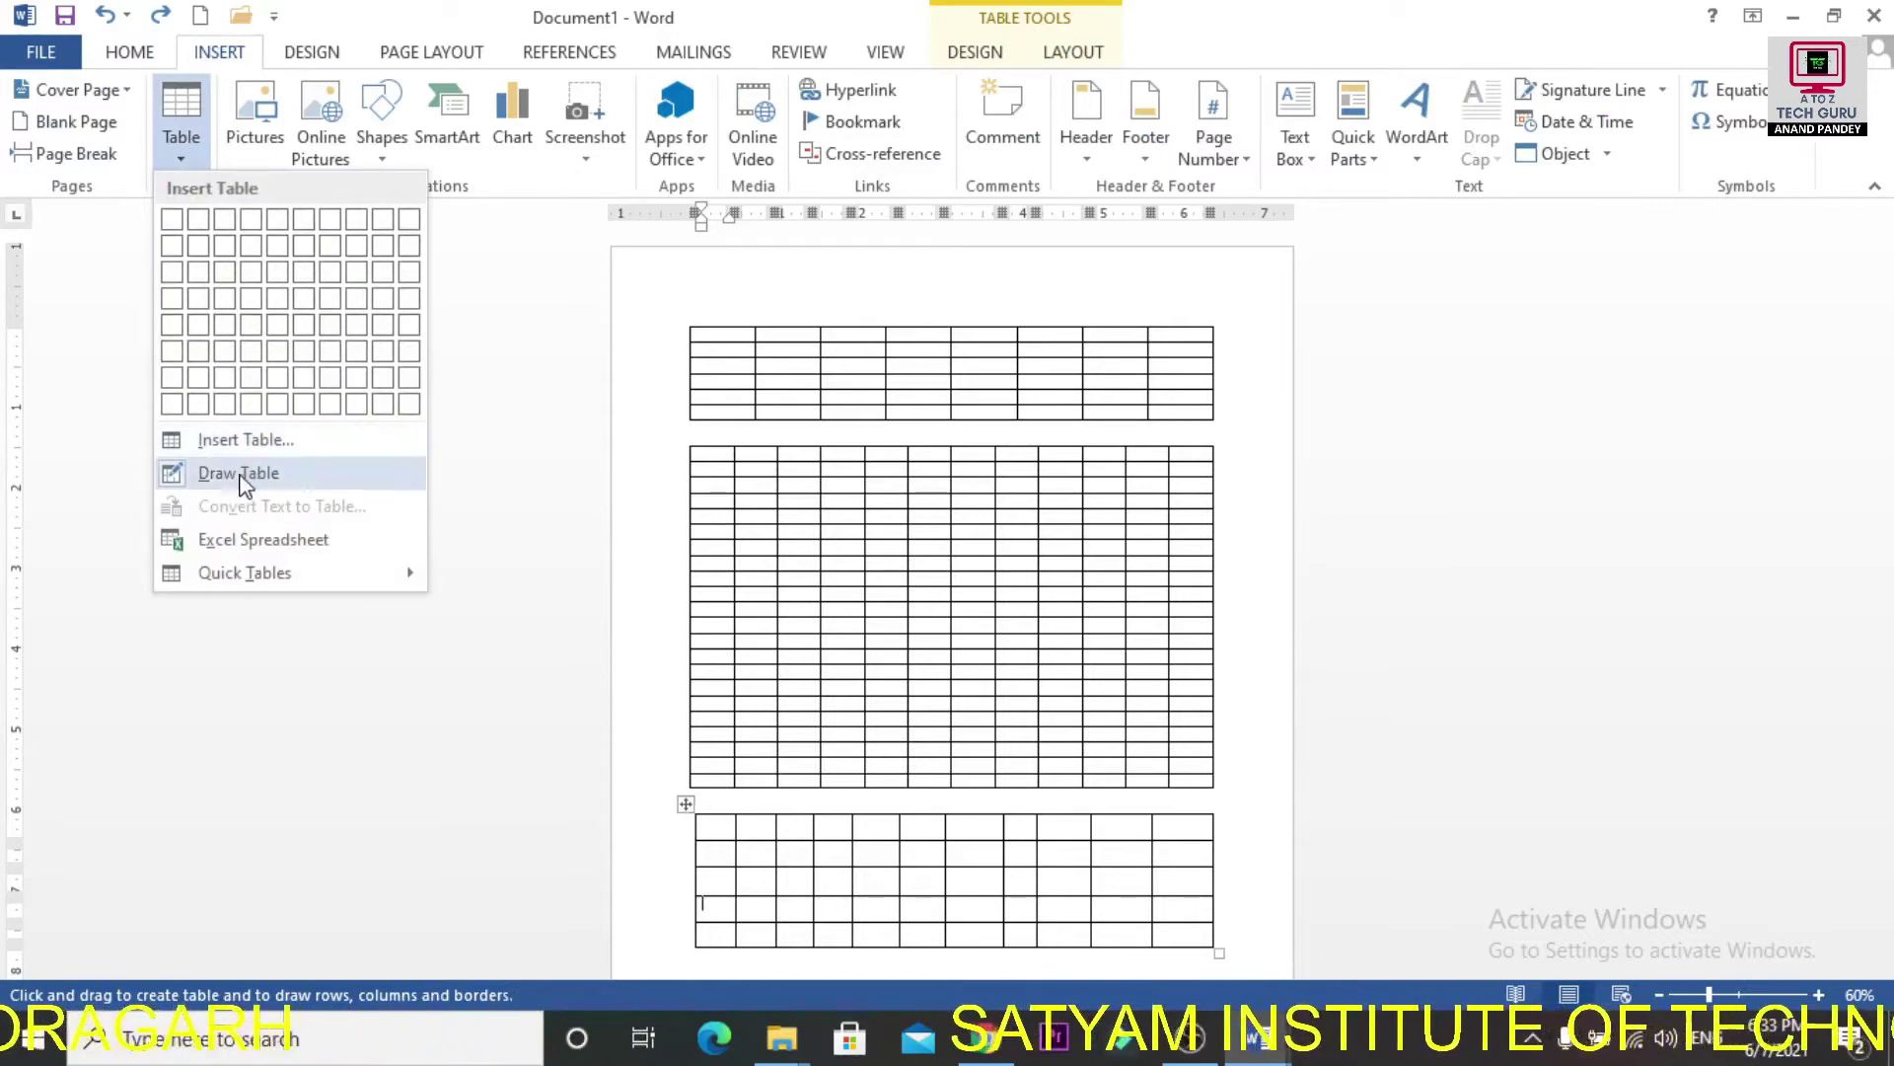
click(246, 475)
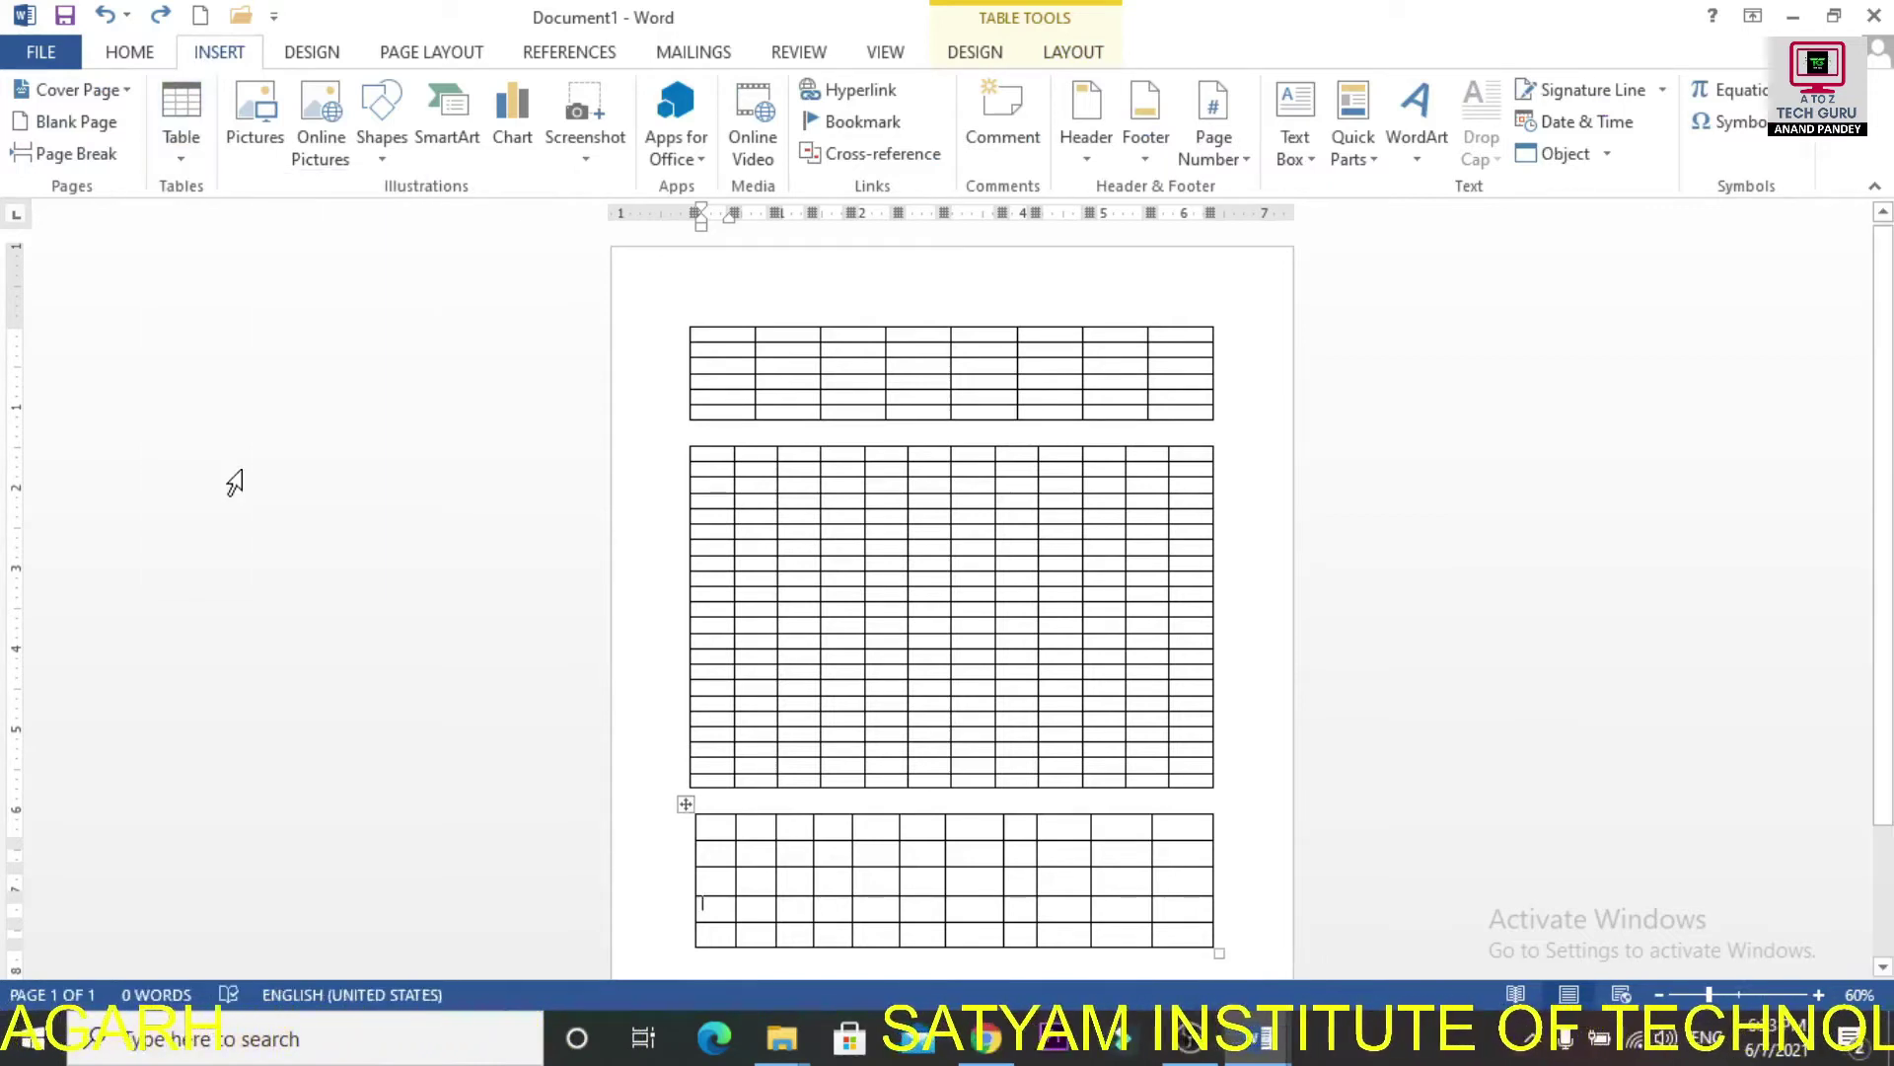
click(181, 139)
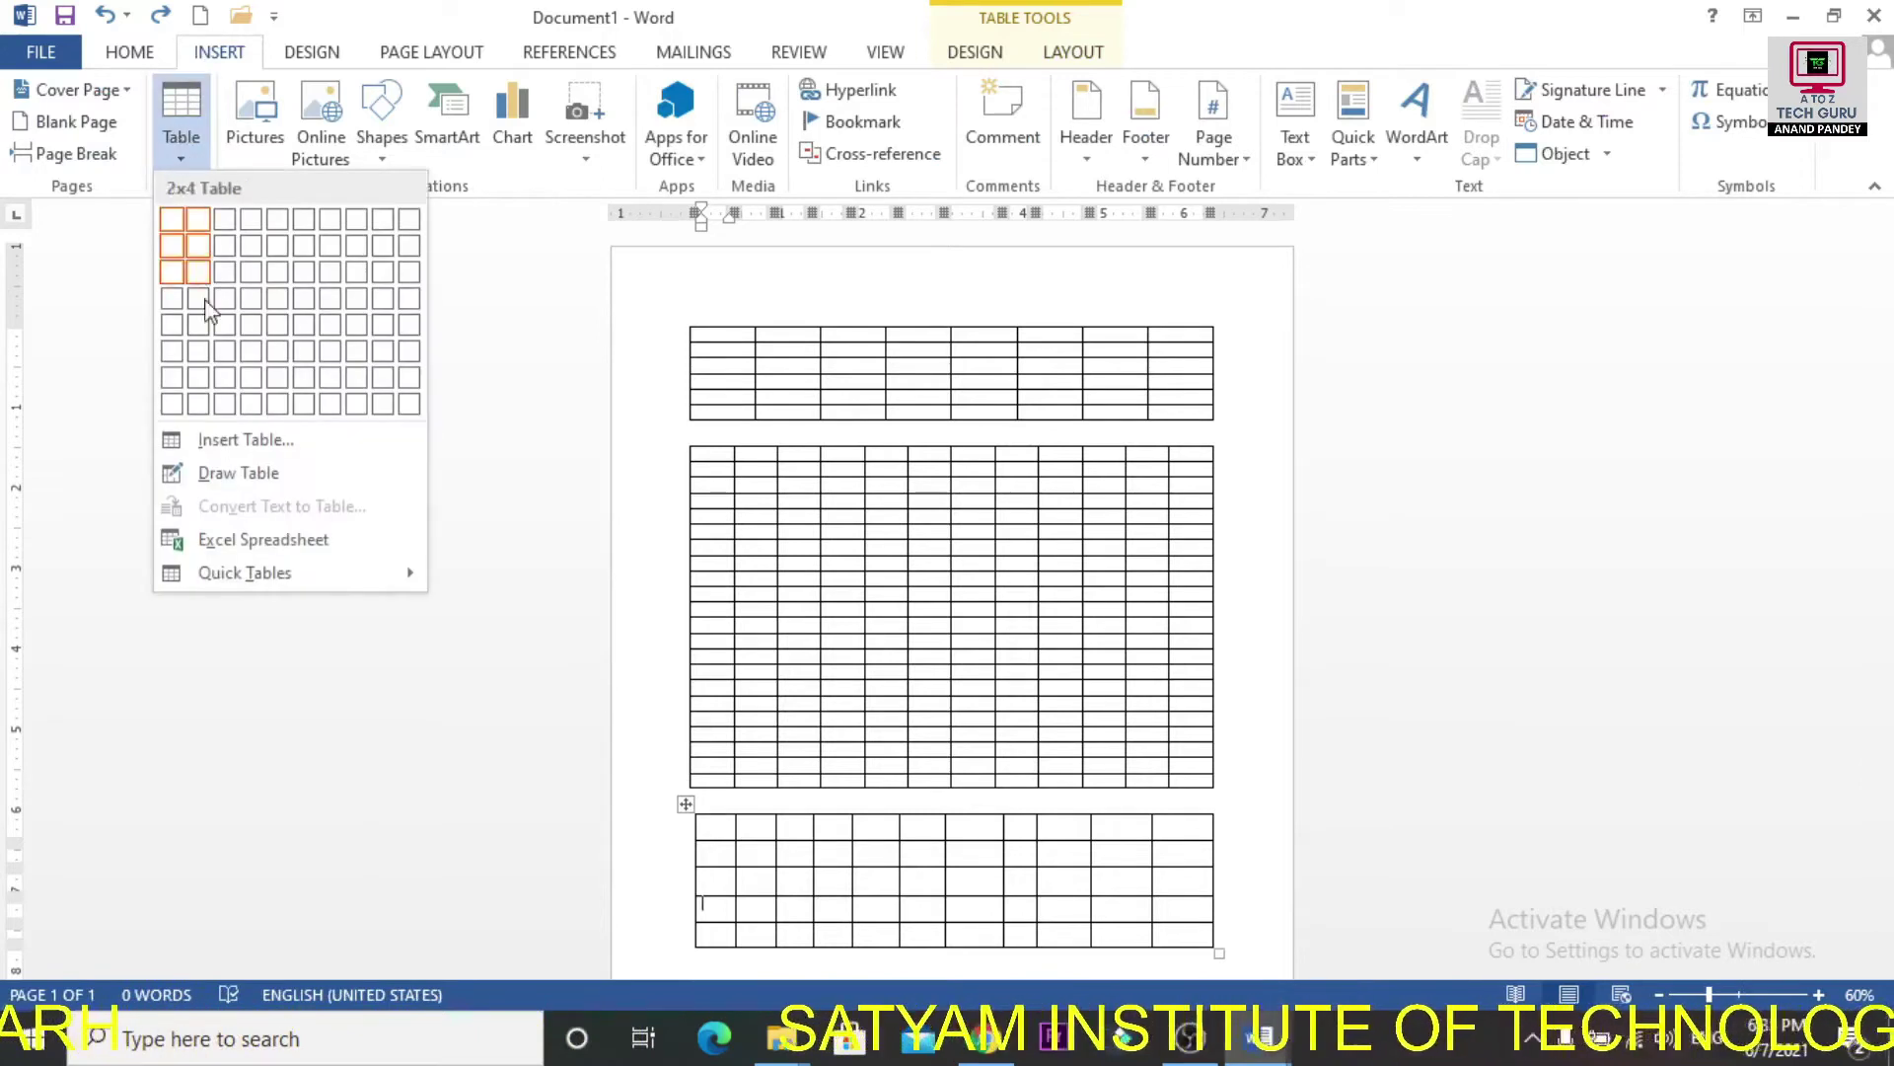
click(631, 494)
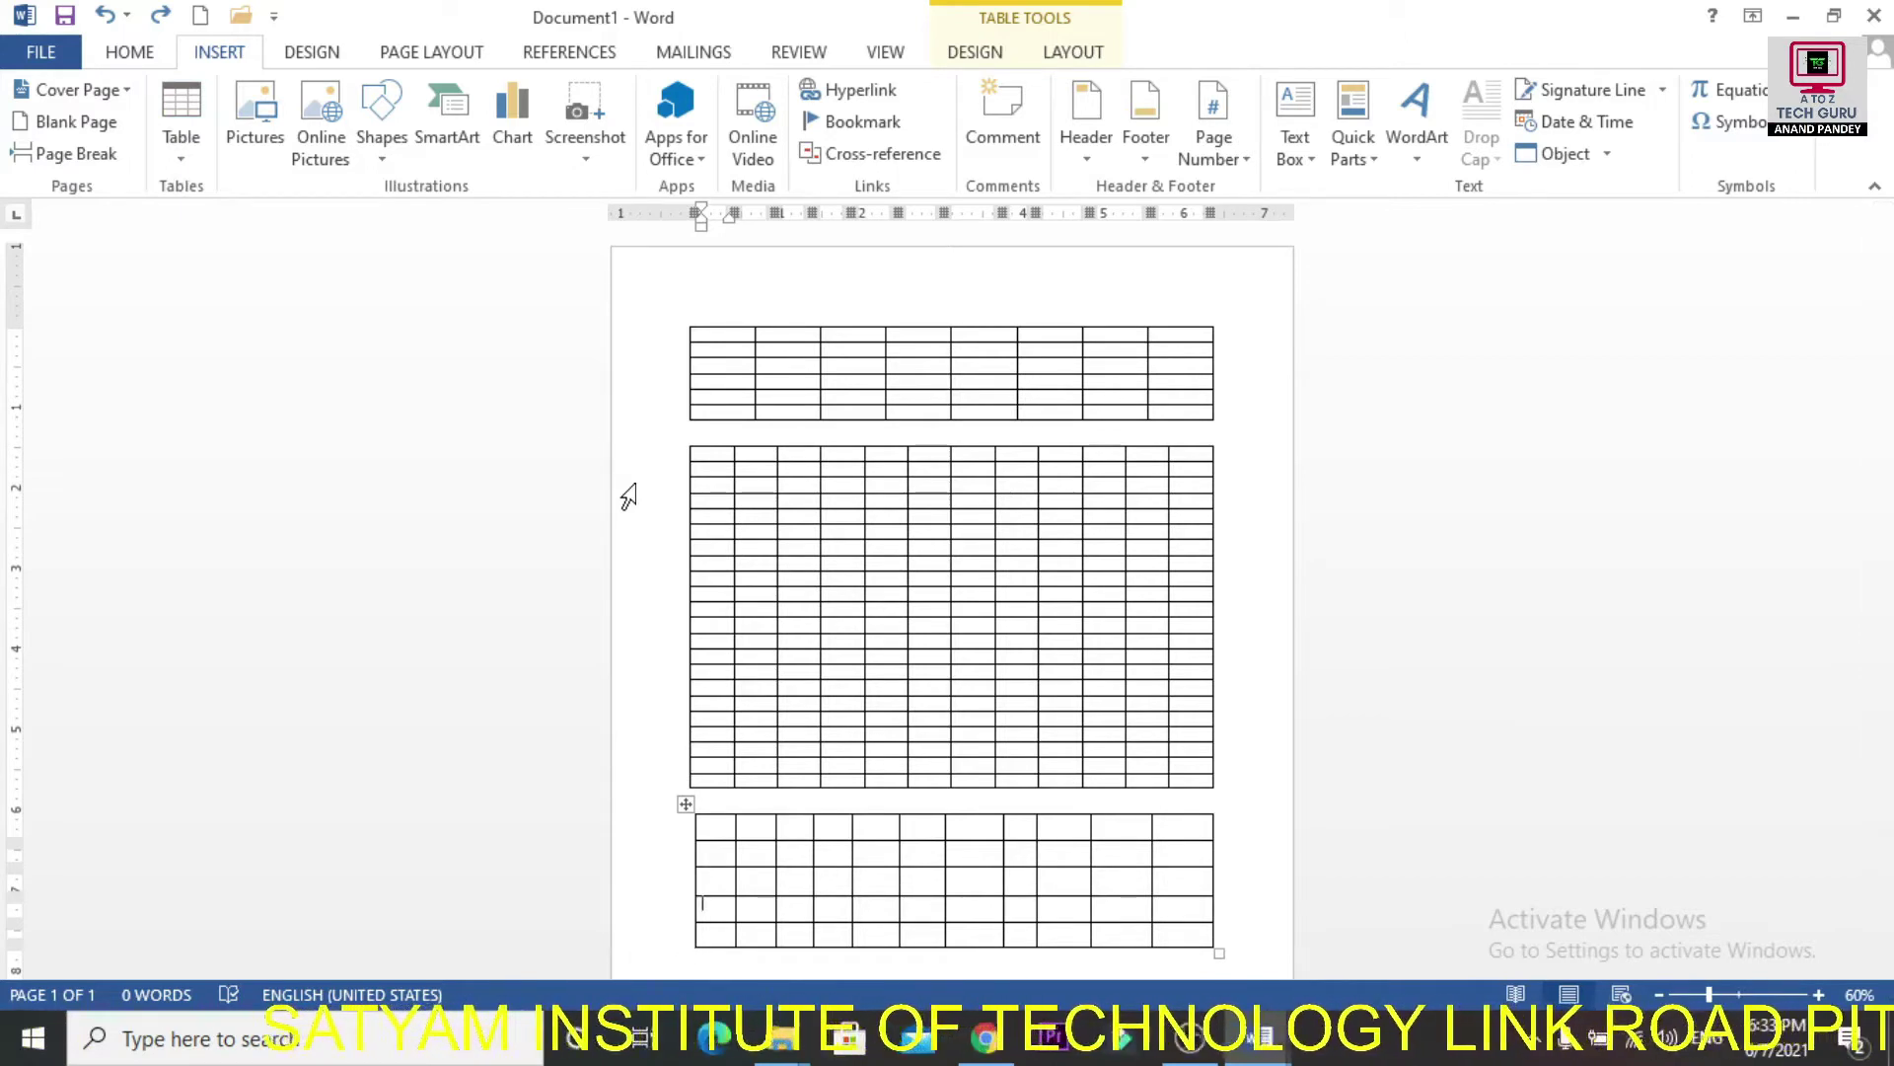
Place the cursor in the first cell of the 8-column table and zoom the document to 90%.
click(727, 336)
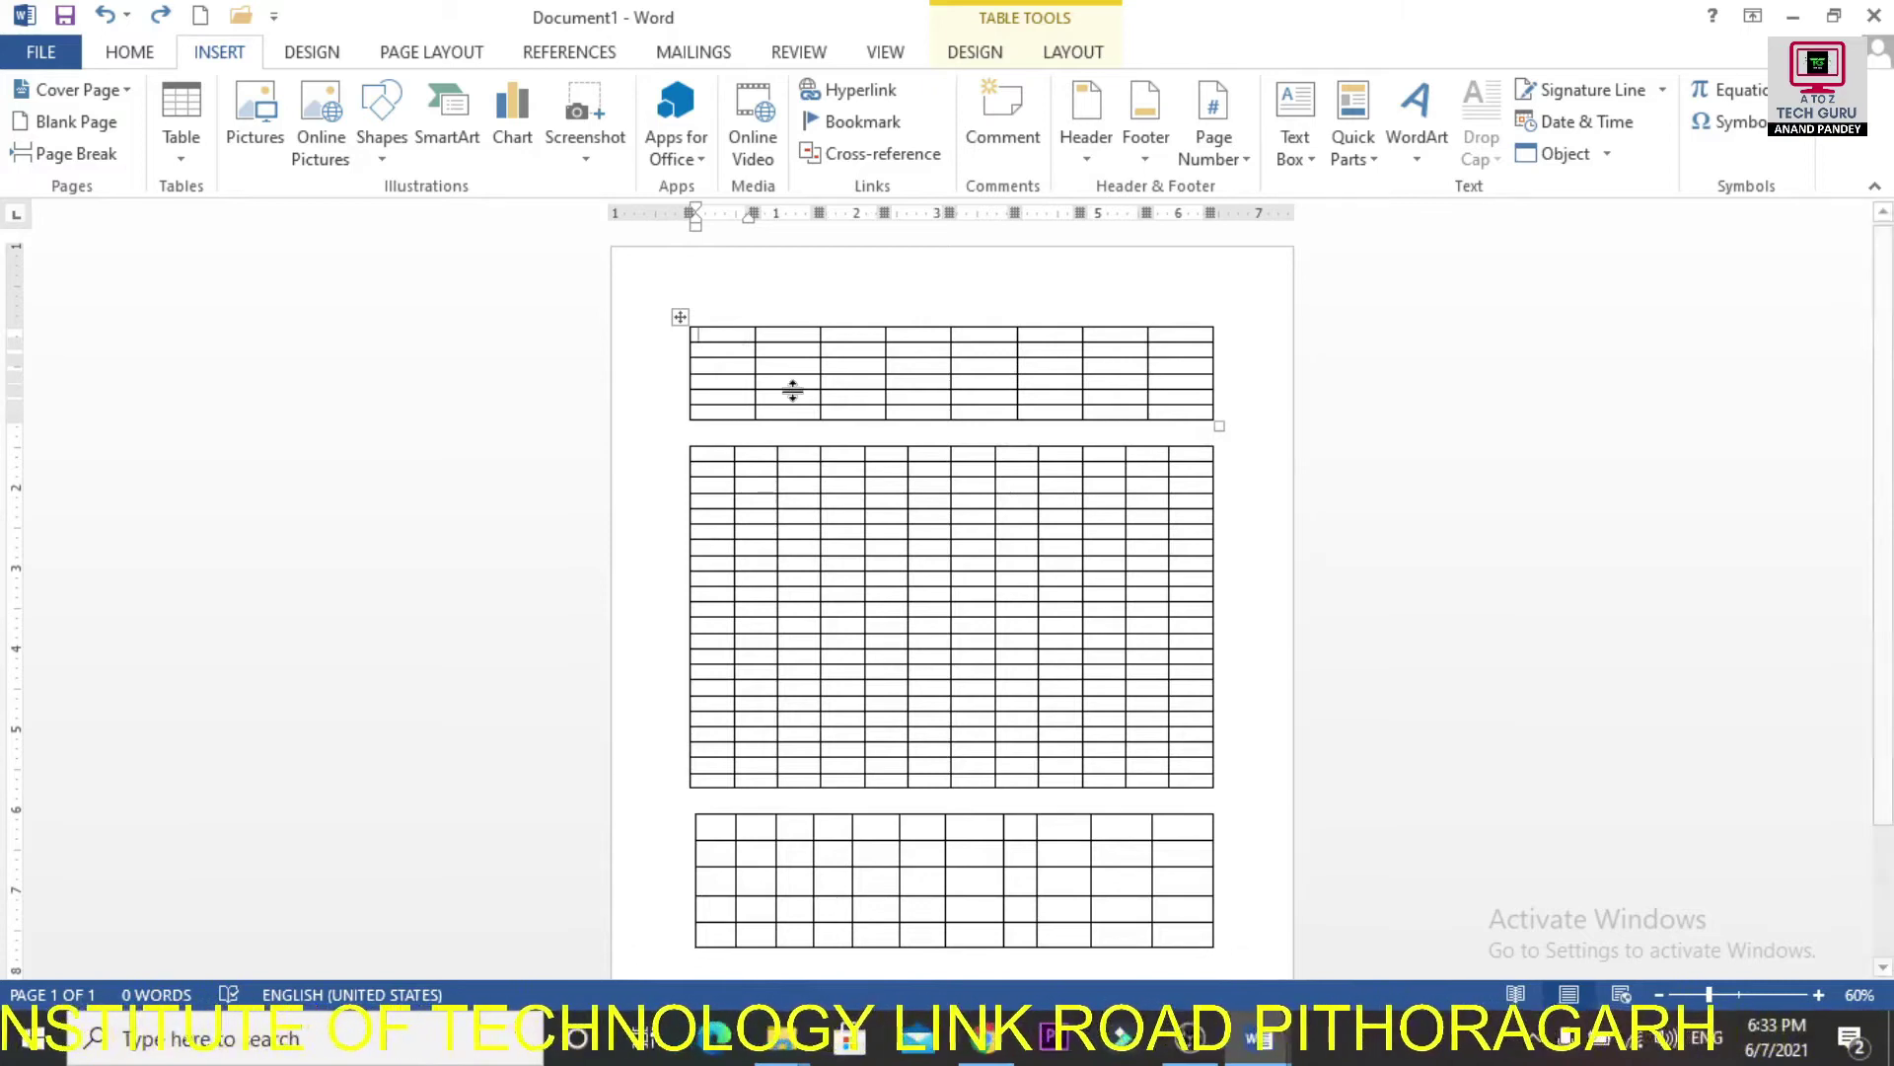
click(1818, 995)
click(1818, 994)
click(1818, 994)
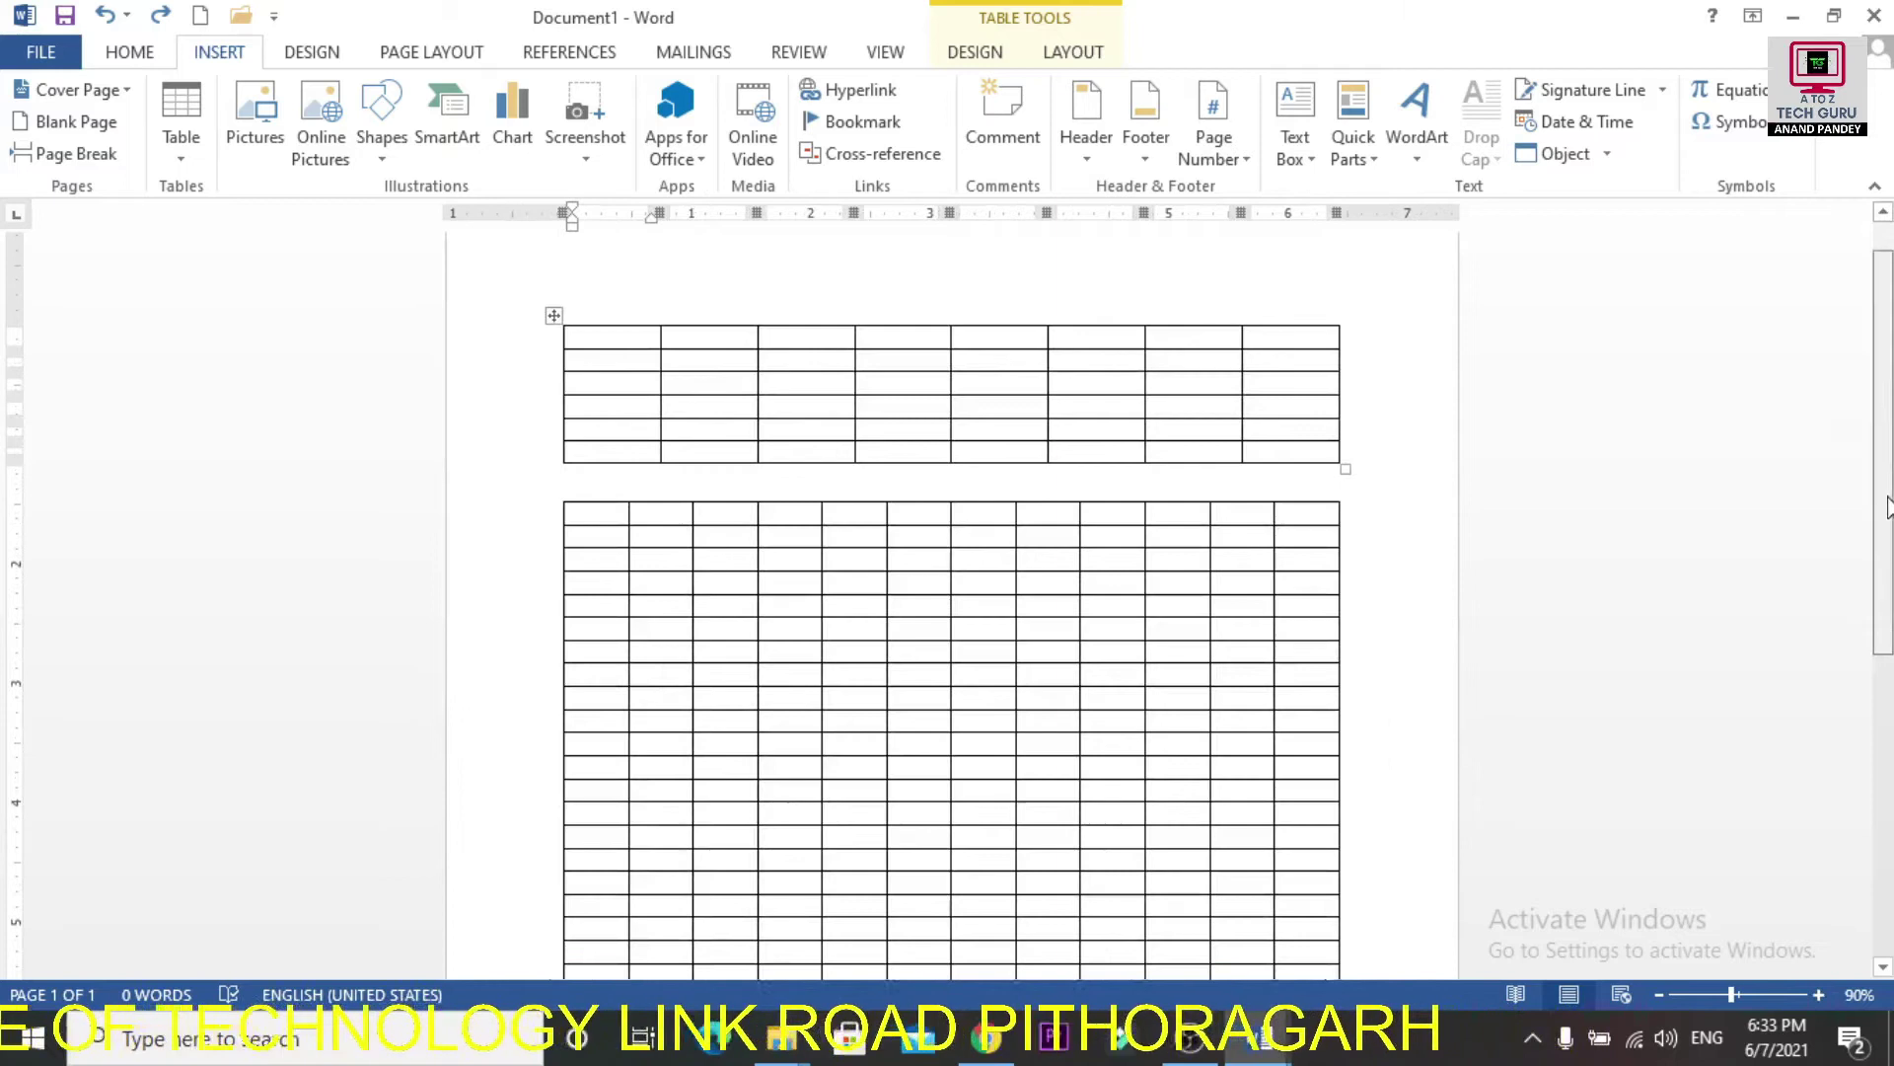
Place the cursor in the last cell of the upper table's first row and show its row and column insert options.
scroll(1865, 614, up, 1)
click(620, 383)
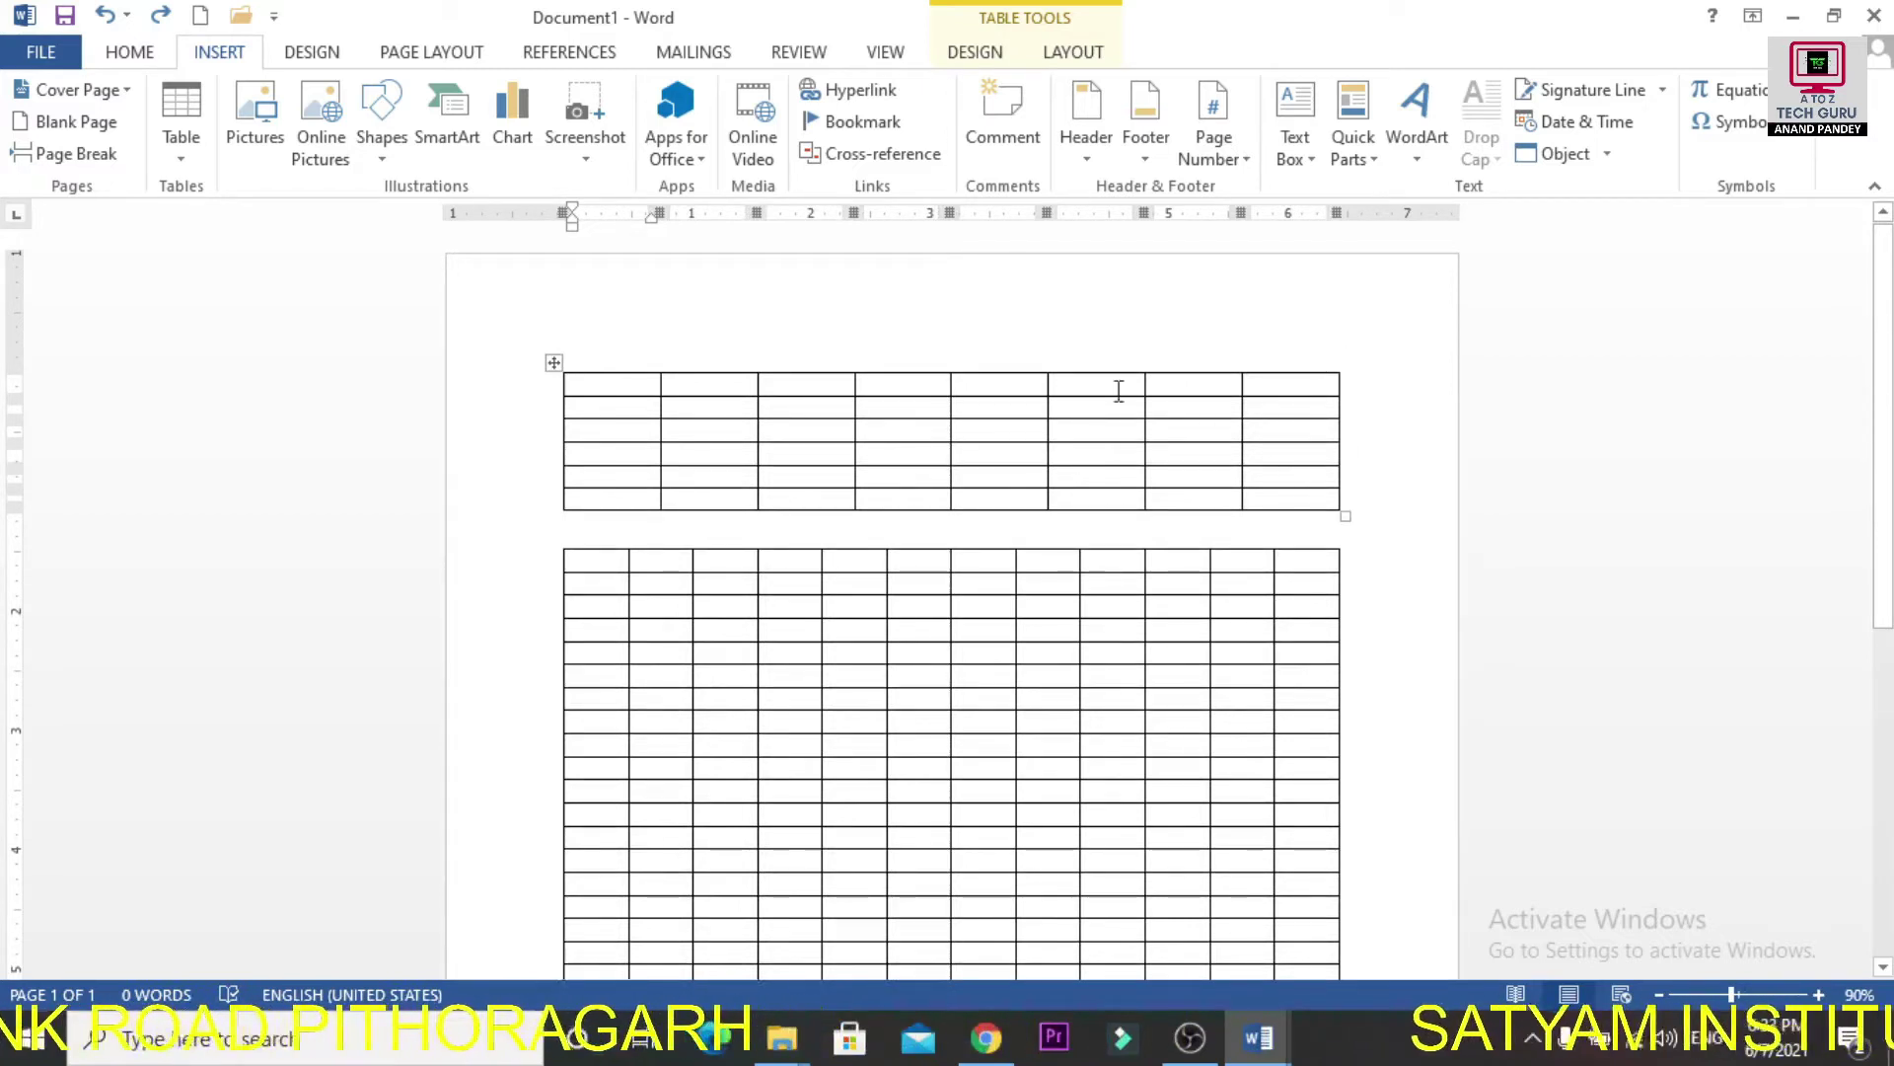
click(1273, 389)
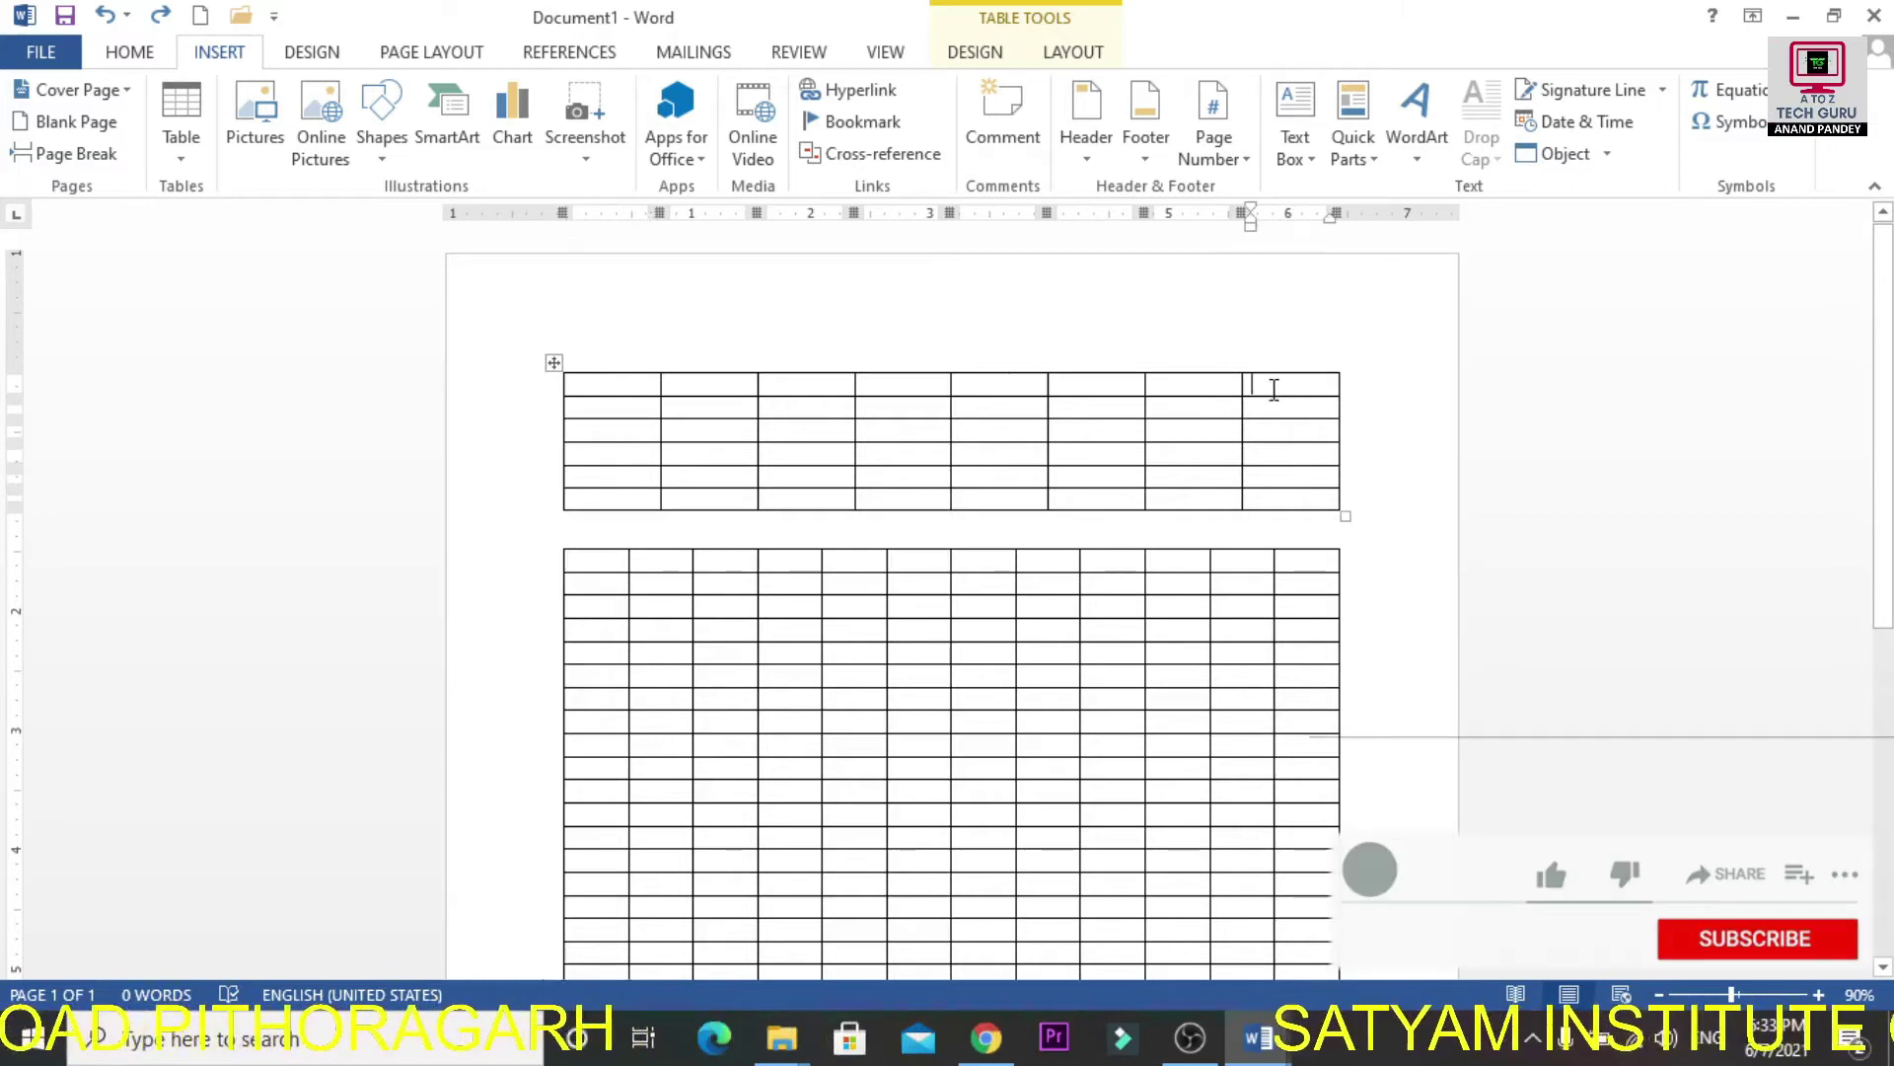
right_click(1273, 389)
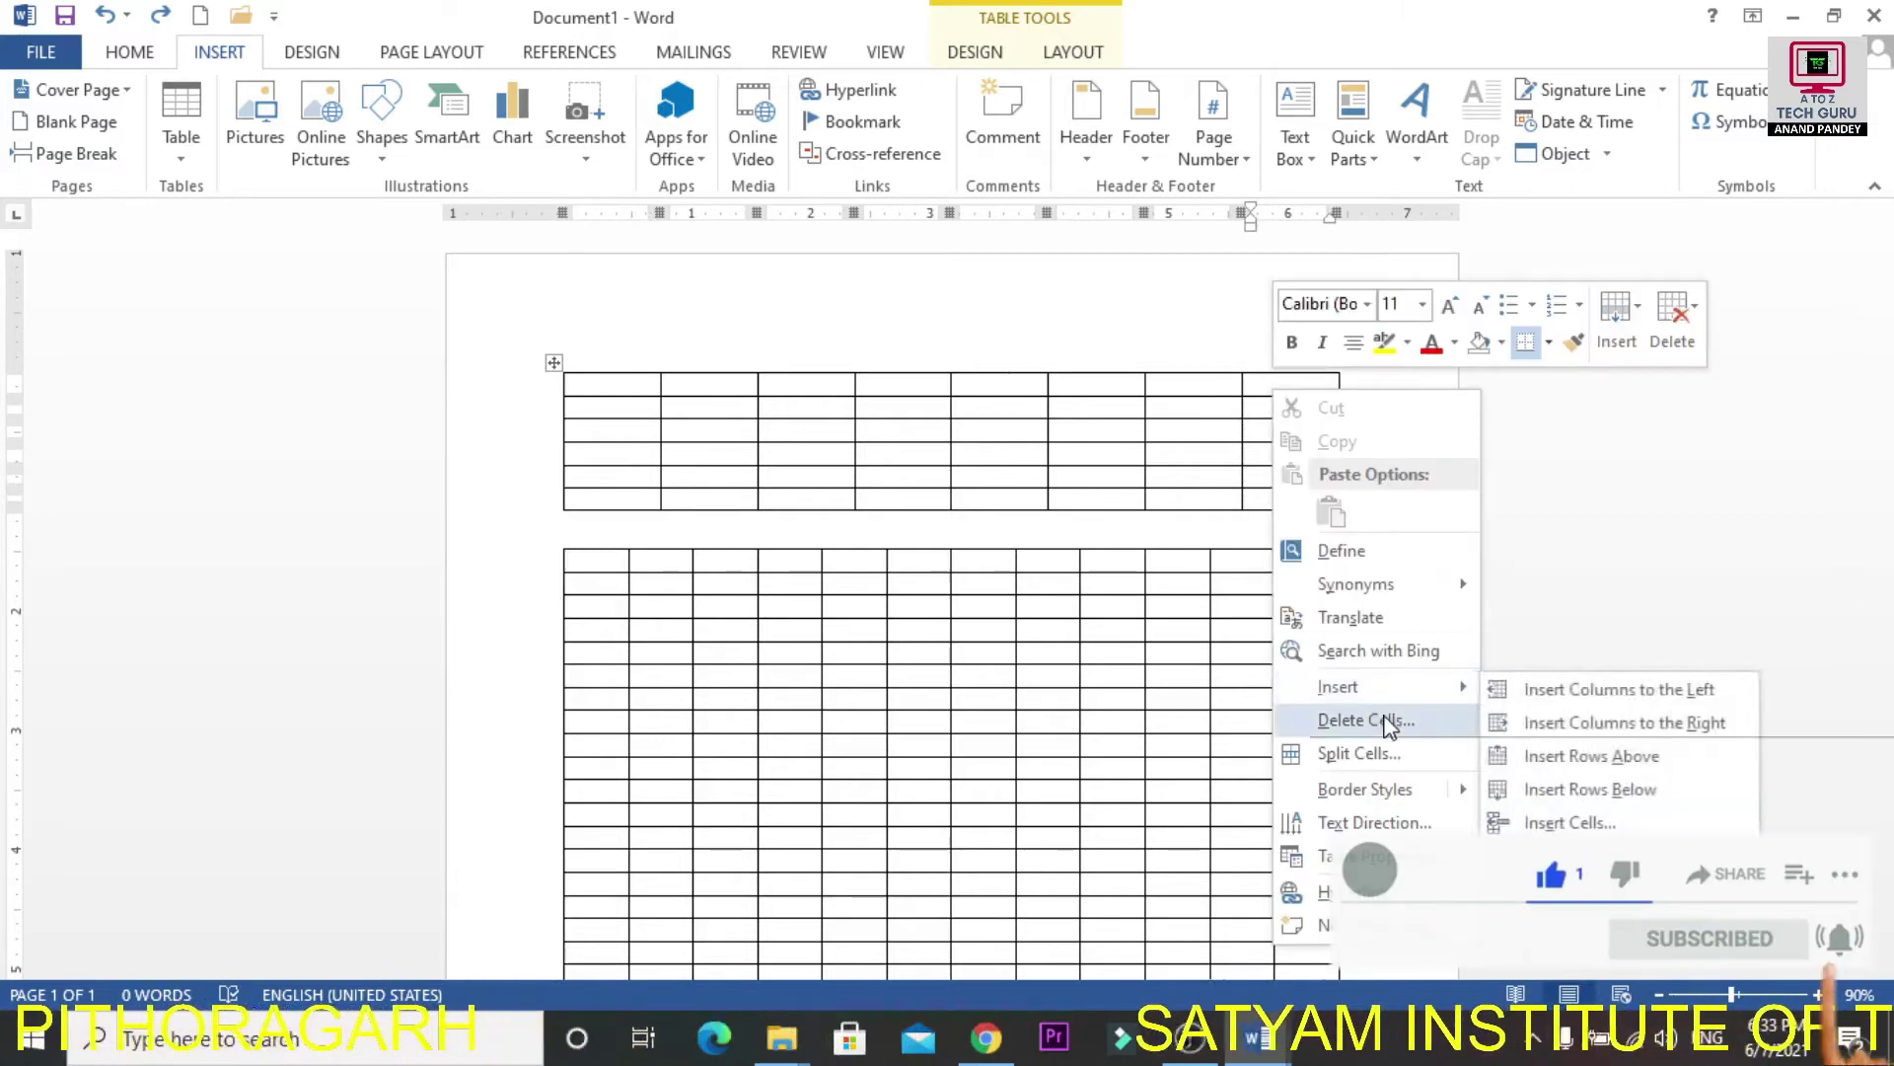
mouse_move(1461, 683)
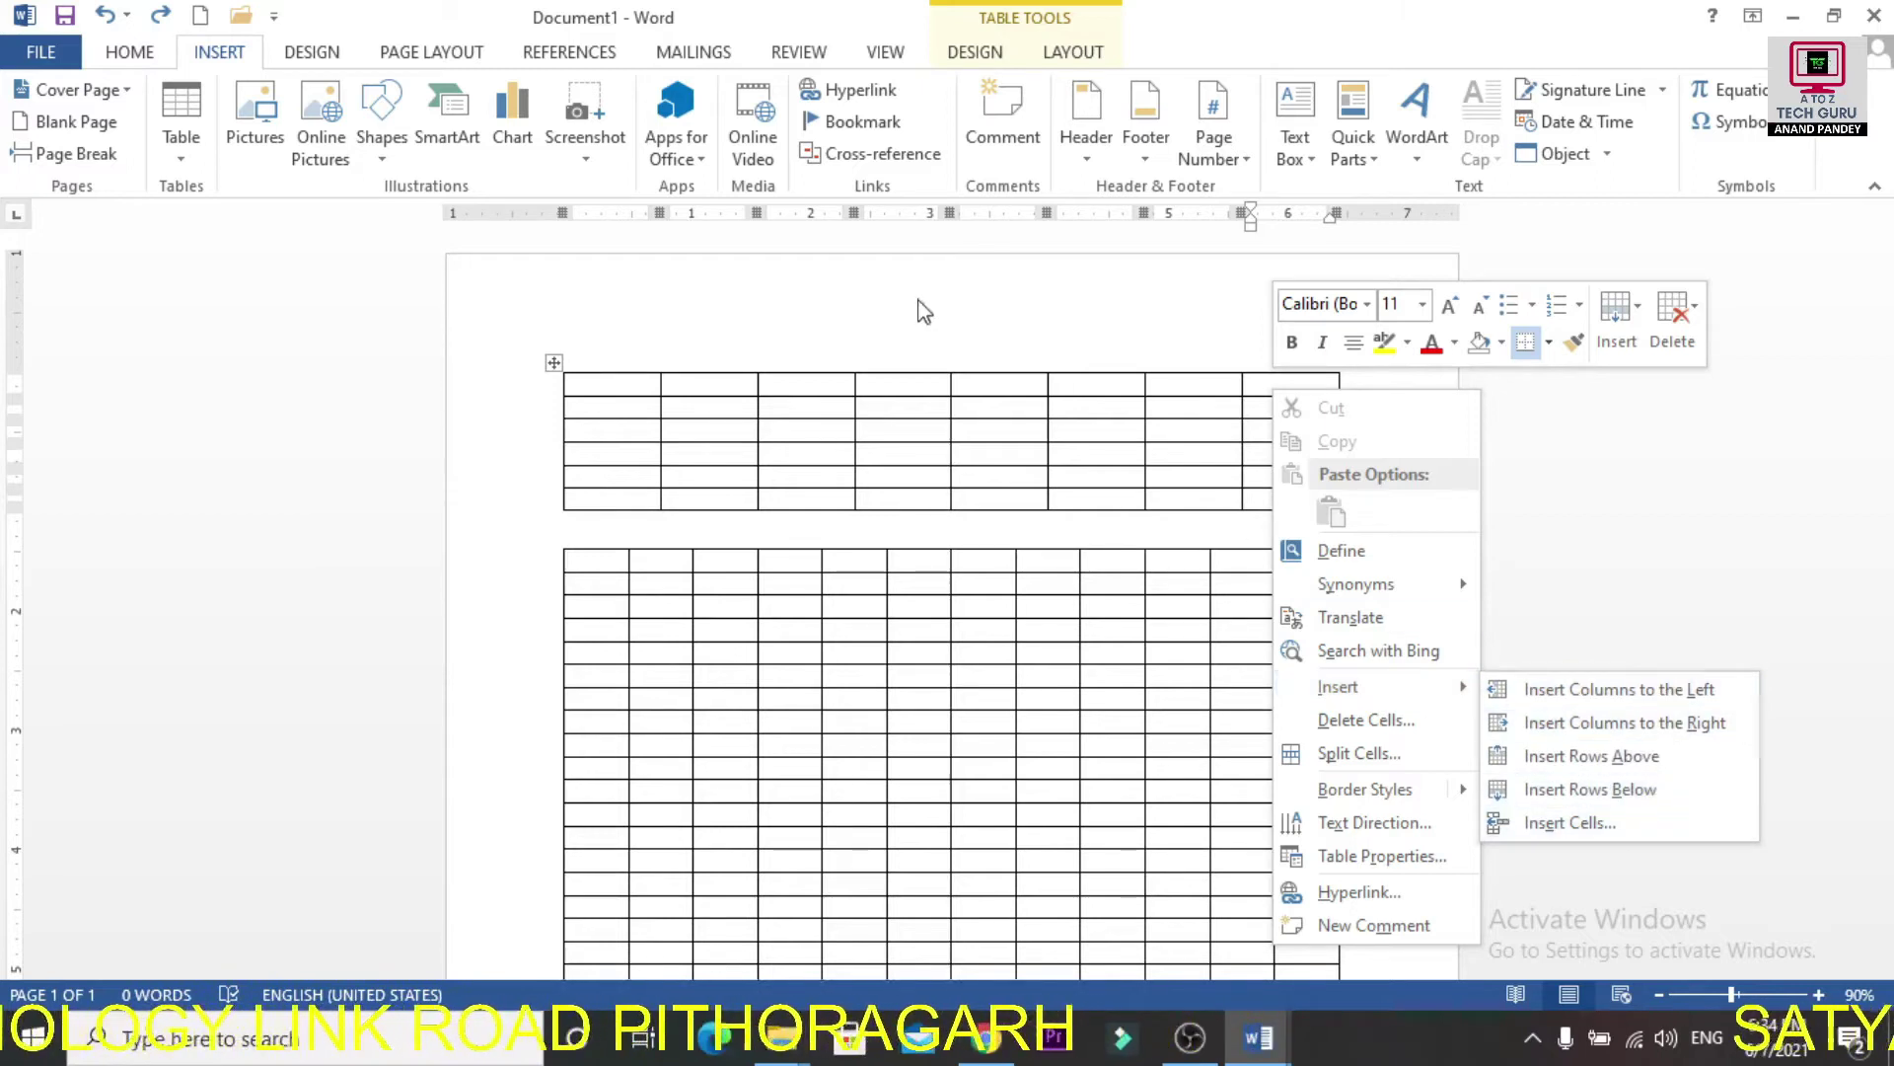
Show the row and column insert options for the fourth cell of the upper table's first row, and close them unused.
click(874, 387)
right_click(872, 389)
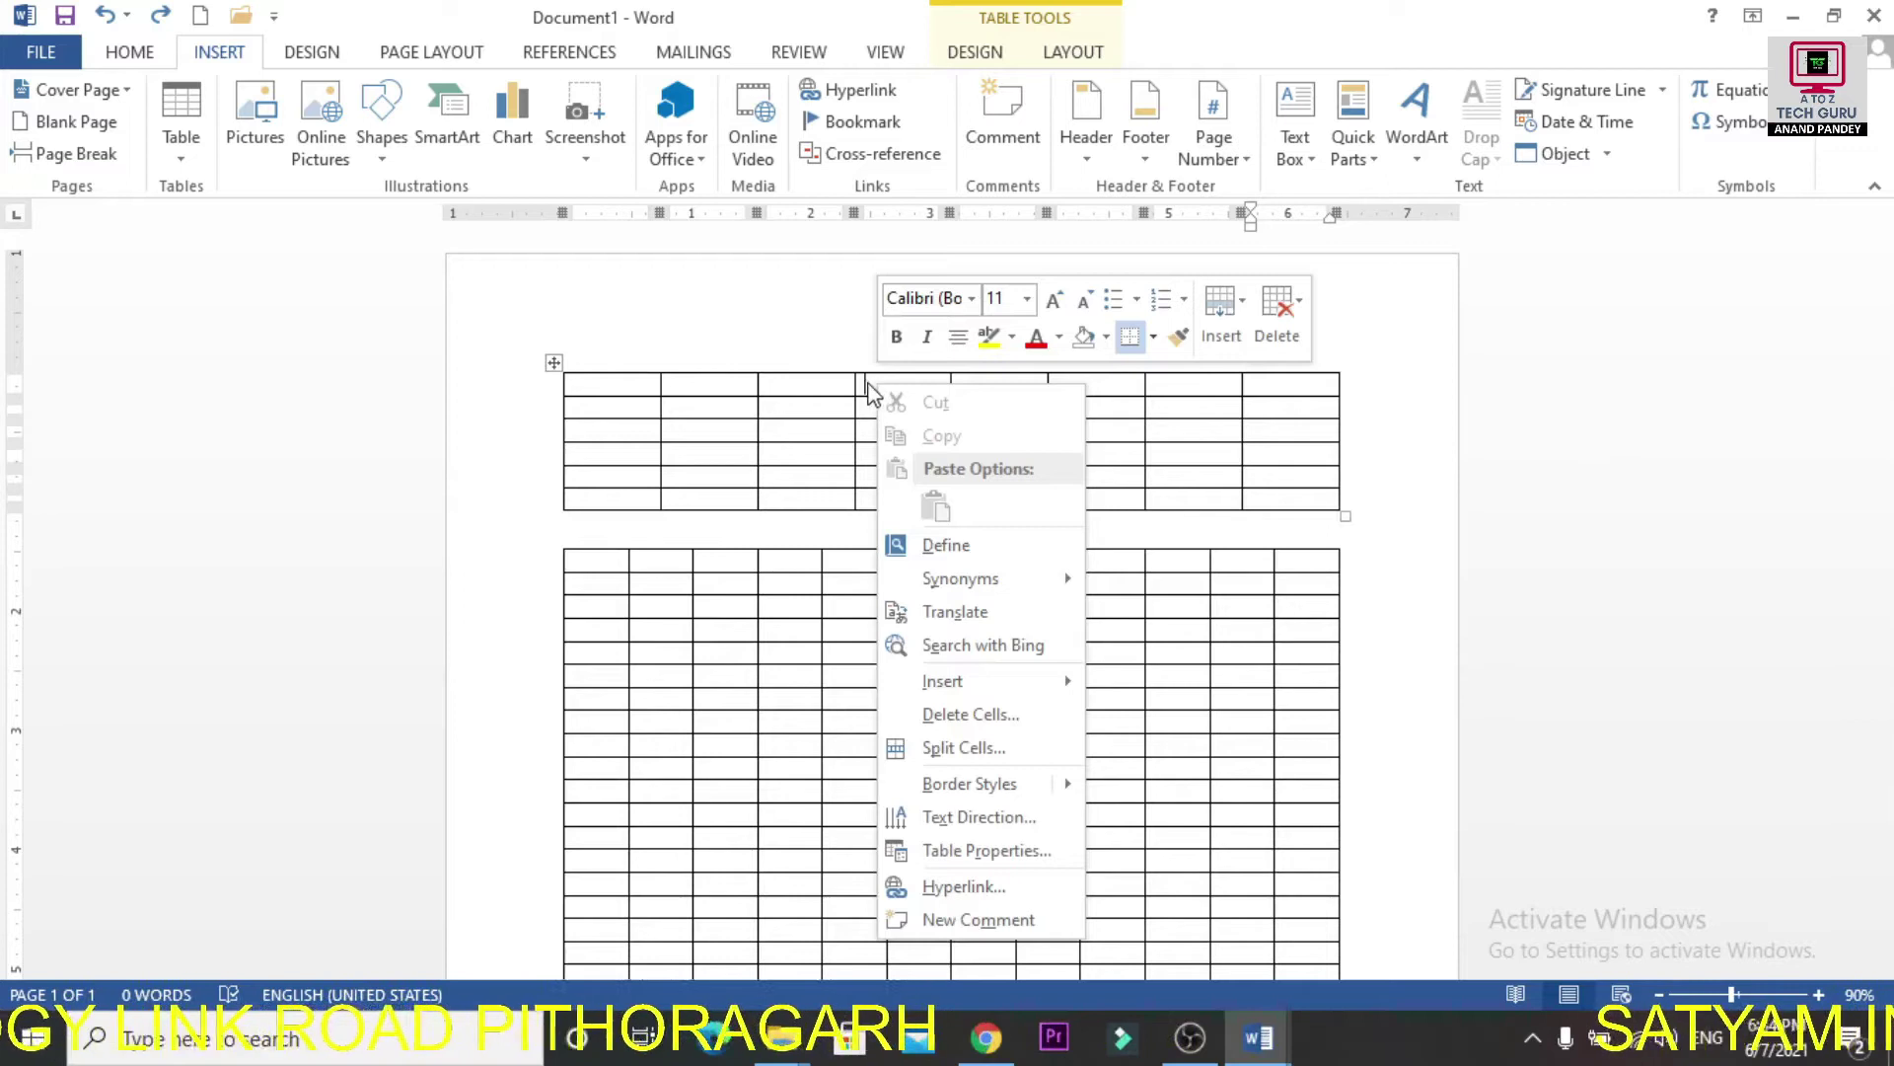
right_click(862, 383)
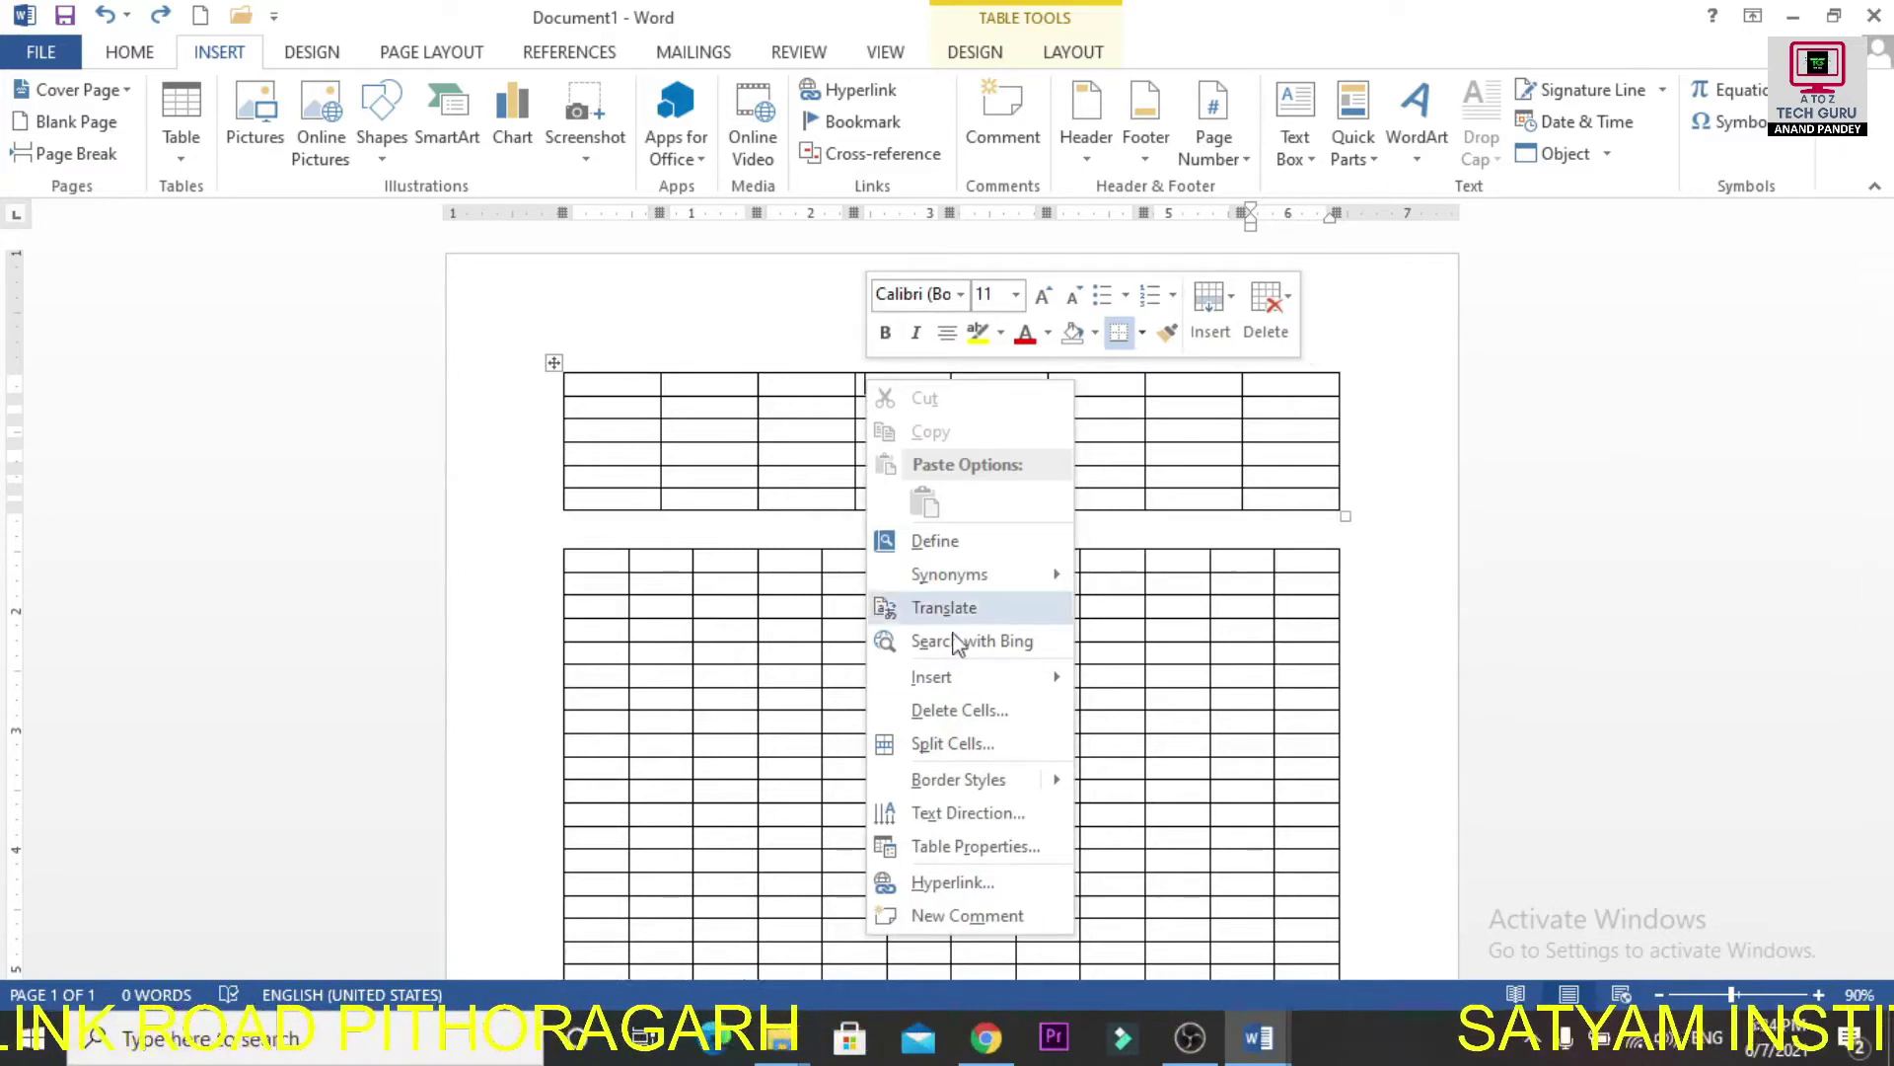
mouse_move(967, 679)
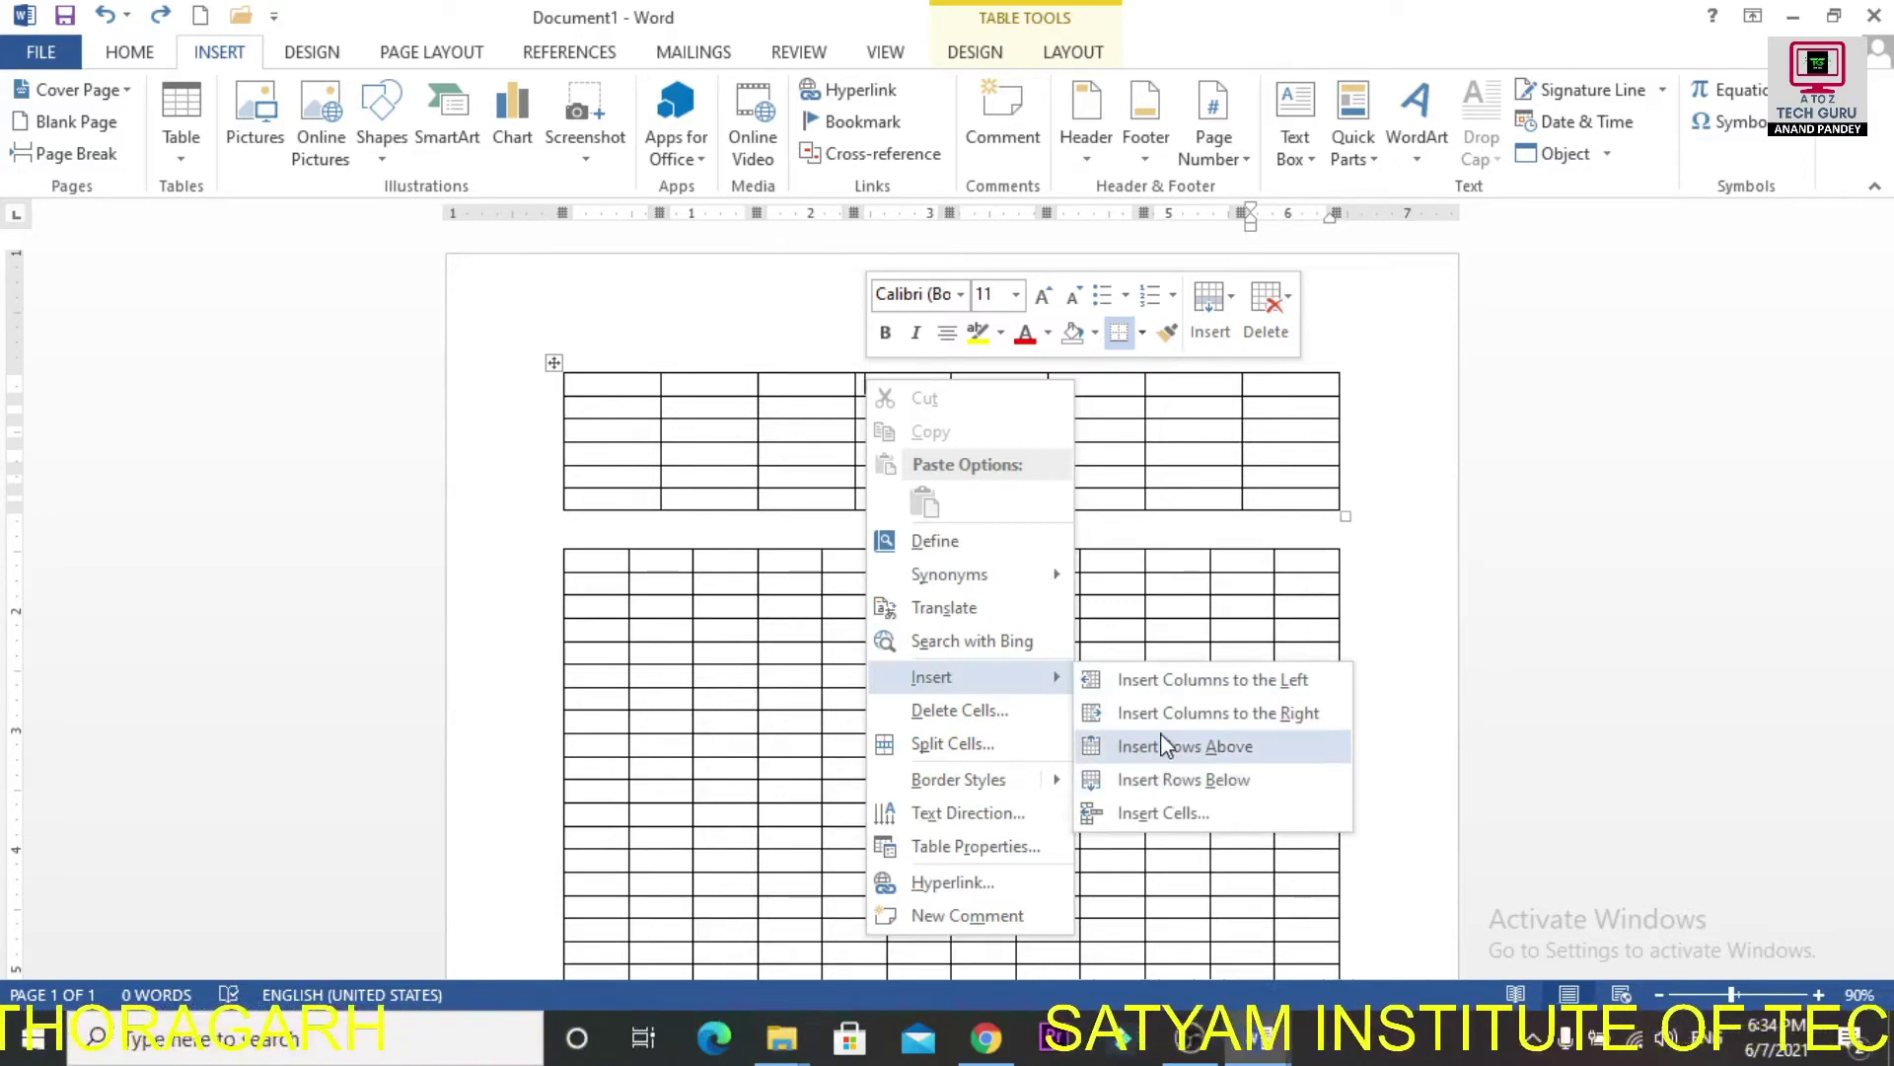
click(868, 384)
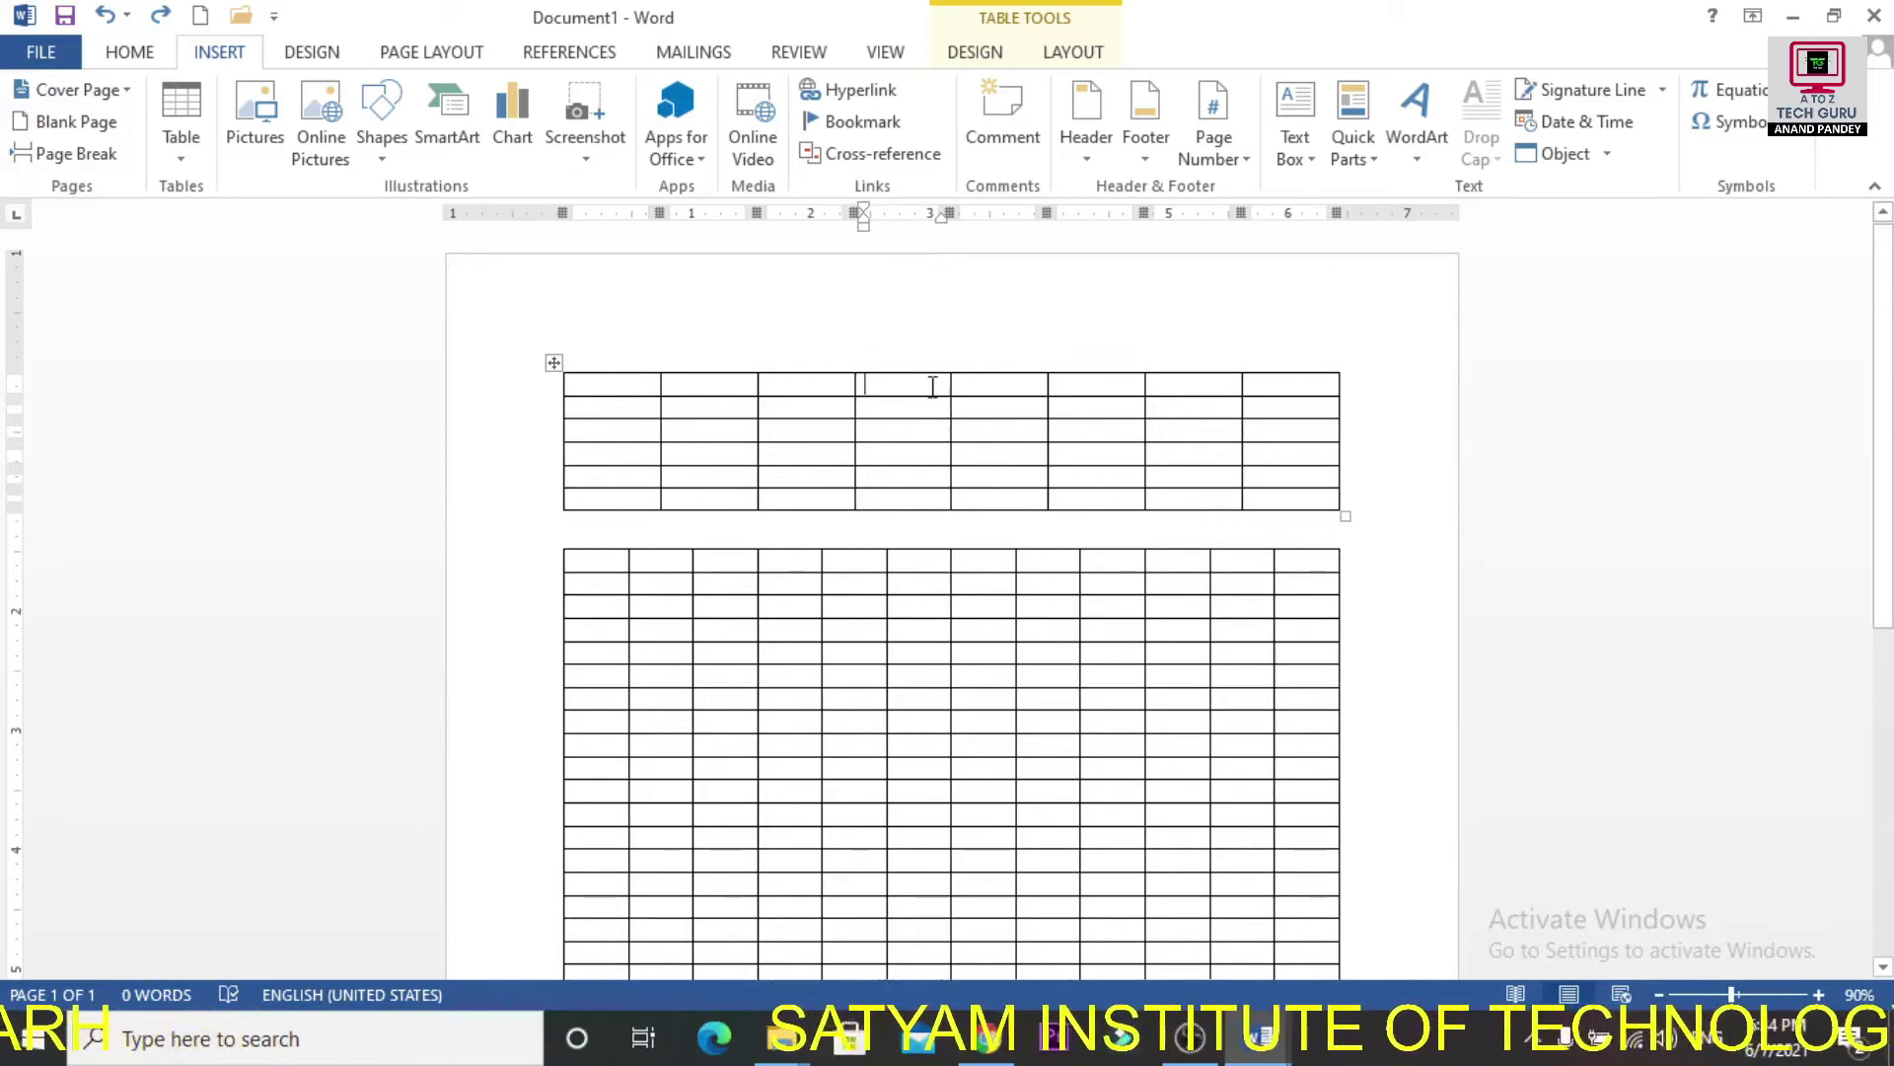
Insert a new column between the fourth and fifth columns of the upper table.
mouse_move(953, 365)
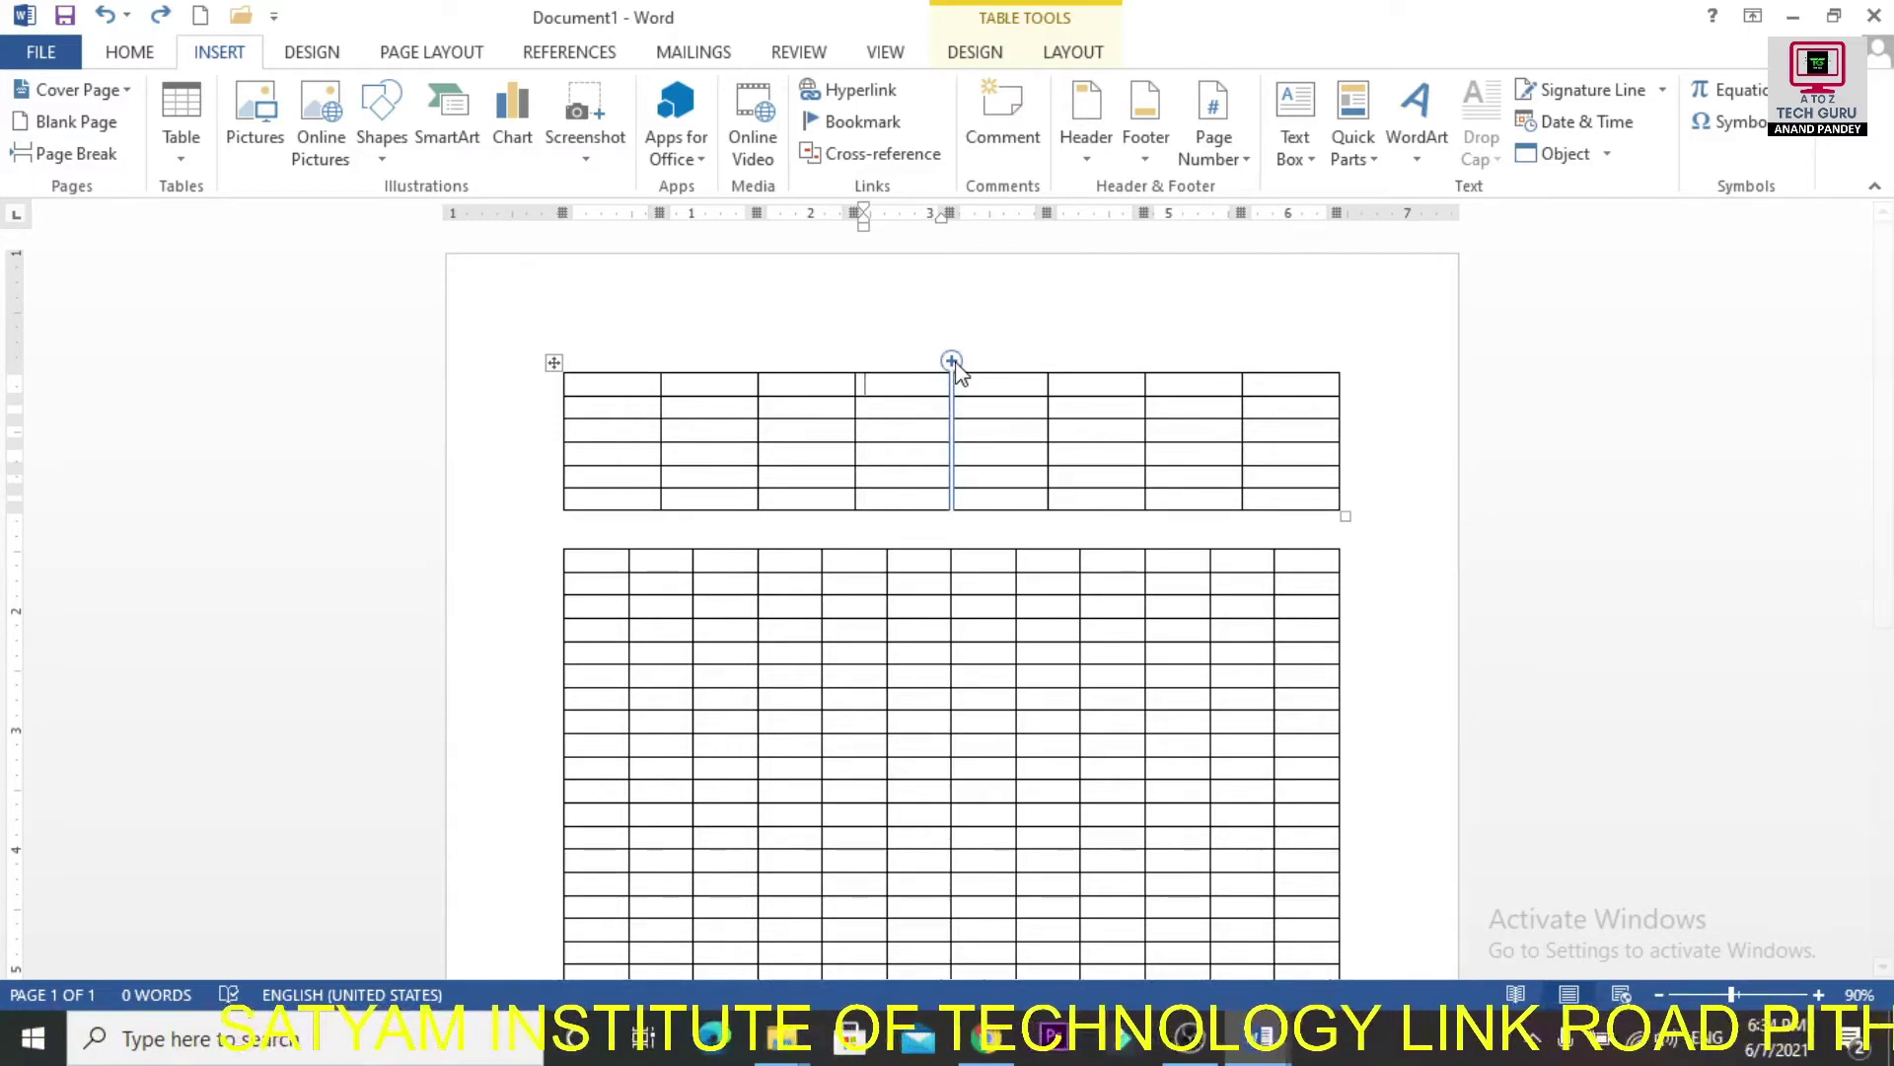
click(951, 362)
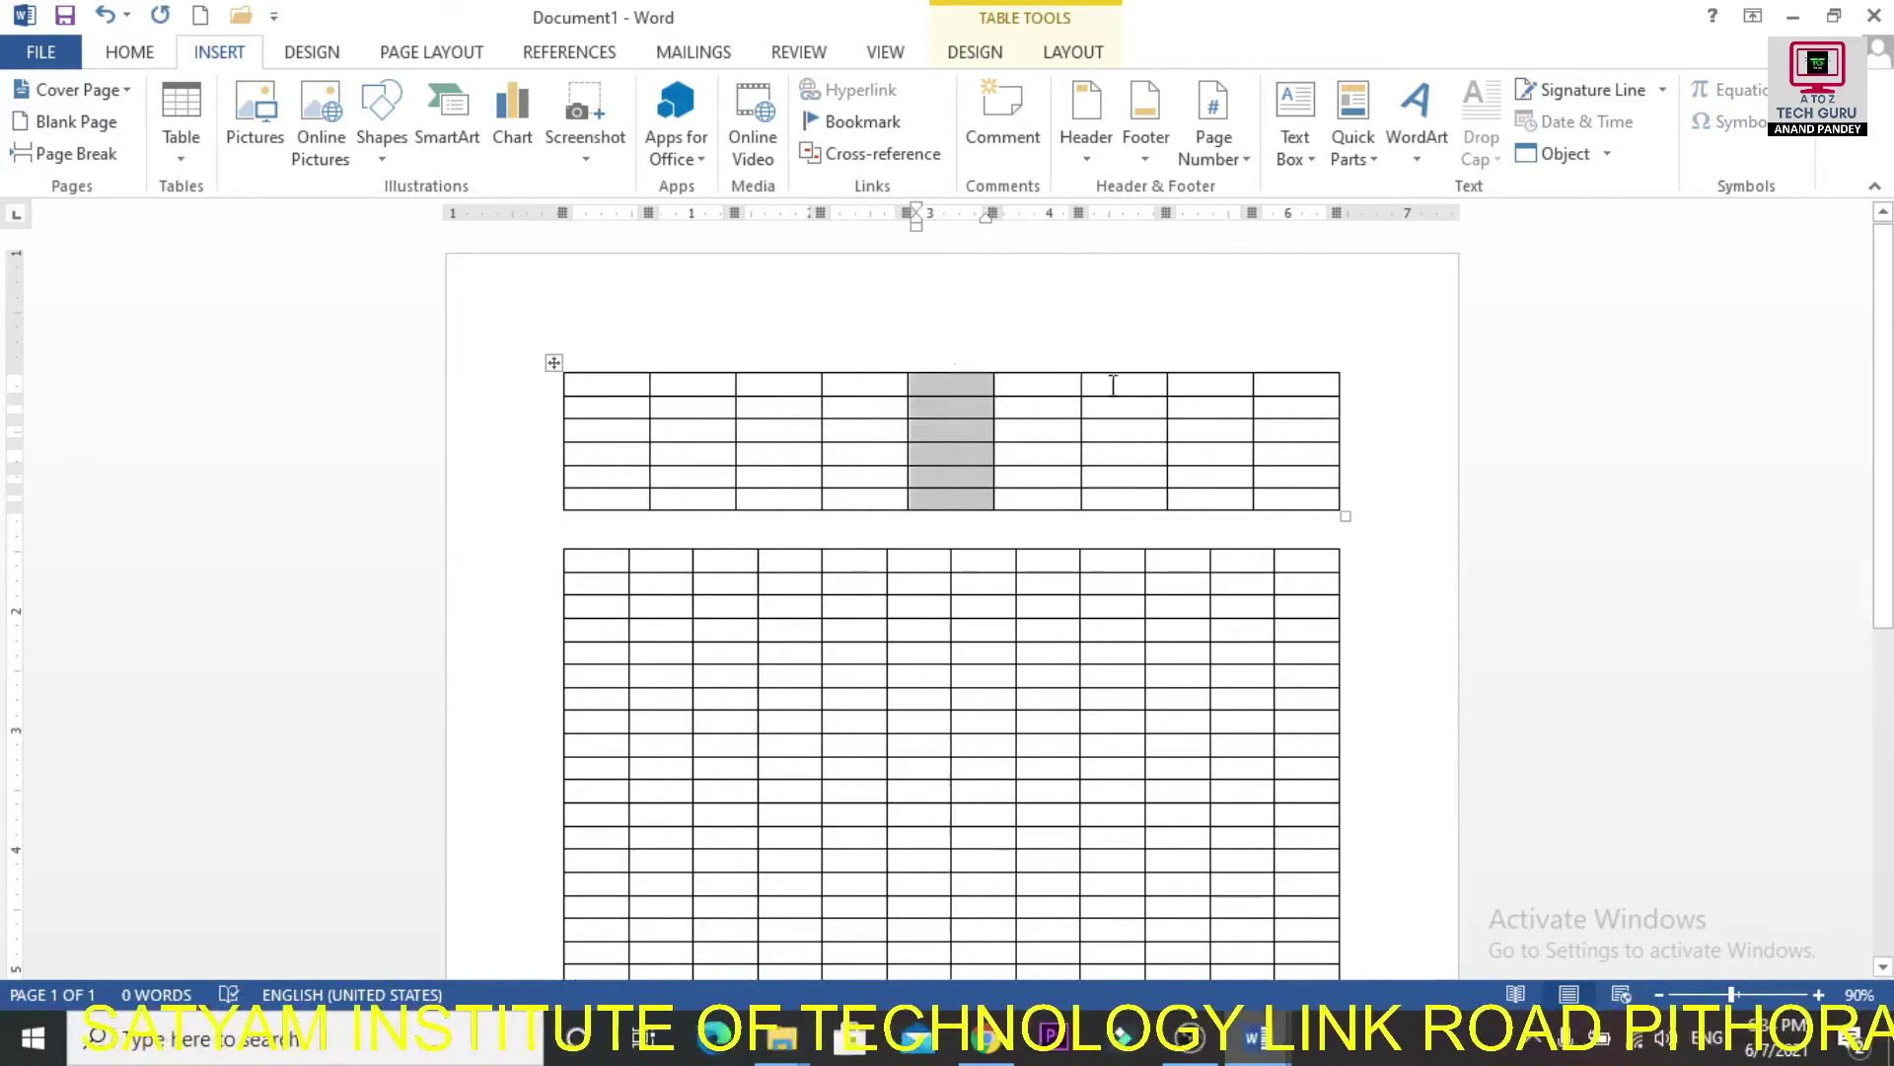
click(1248, 384)
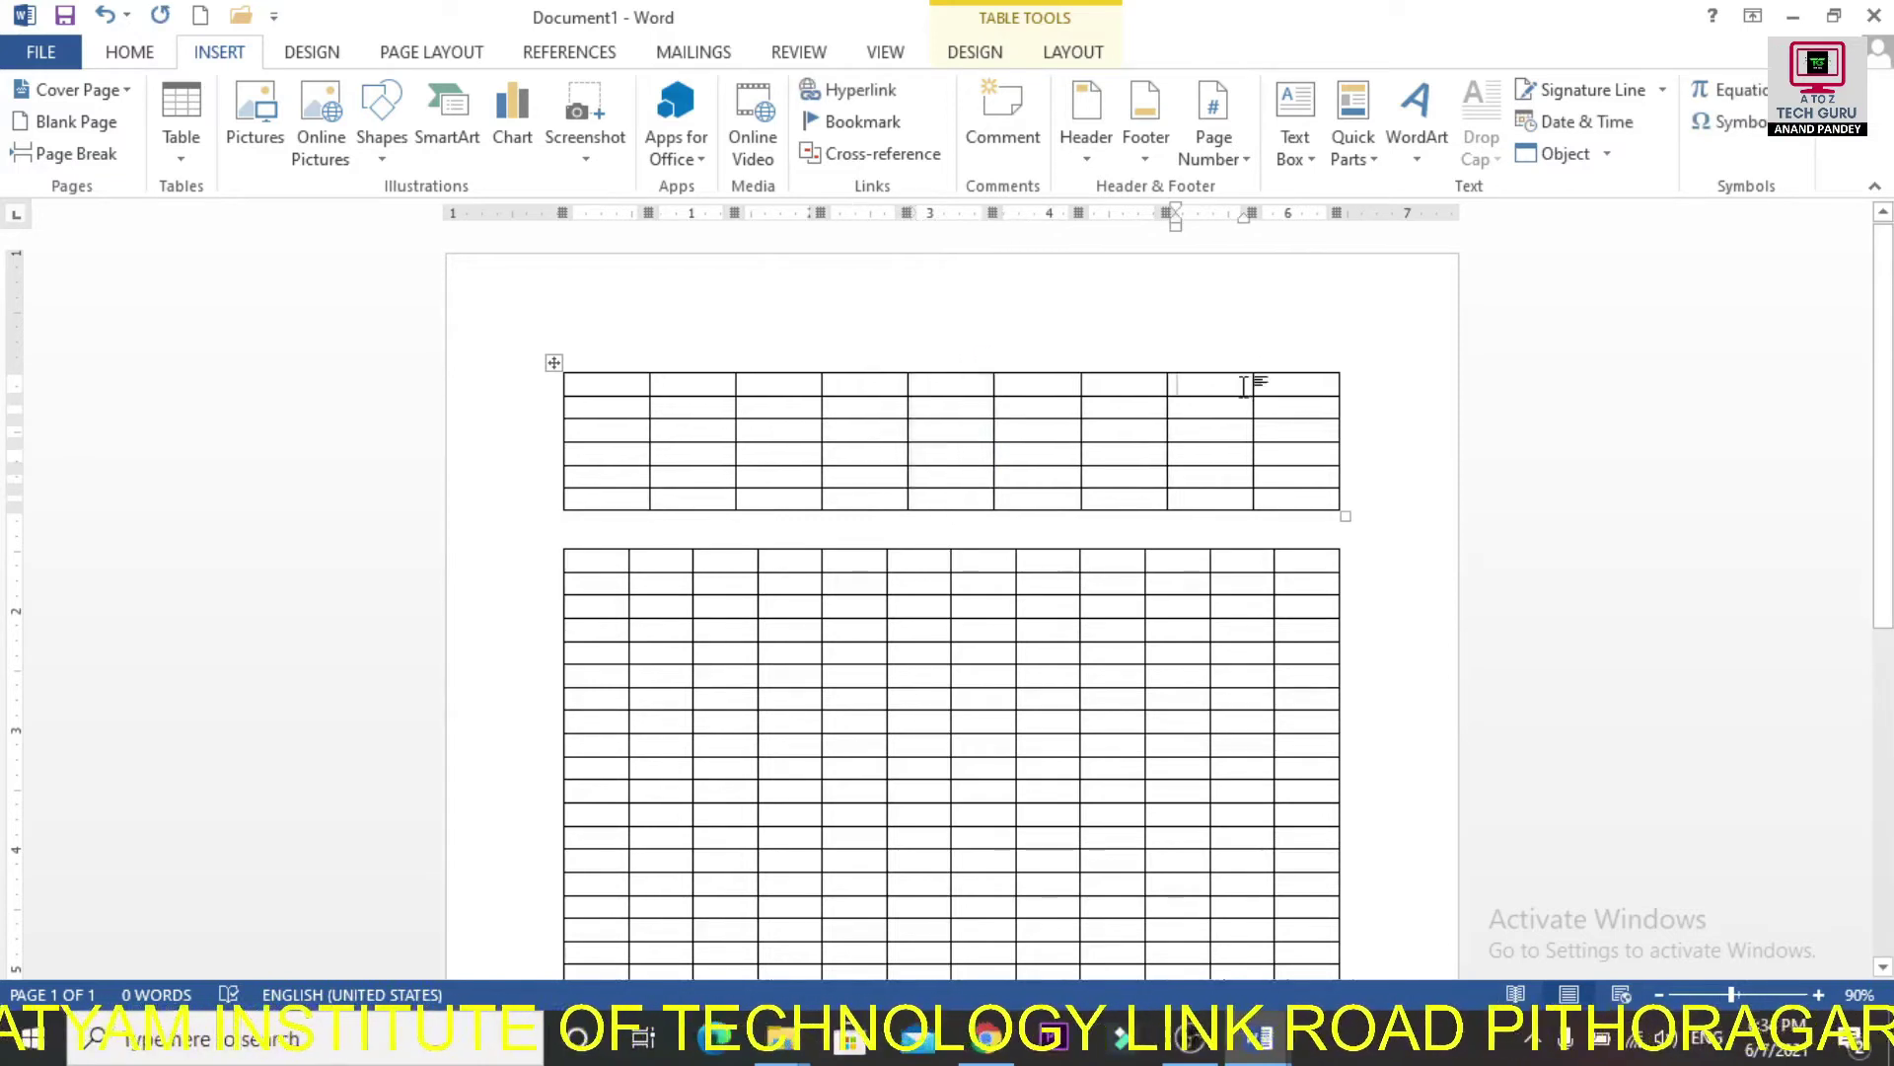
mouse_move(1254, 363)
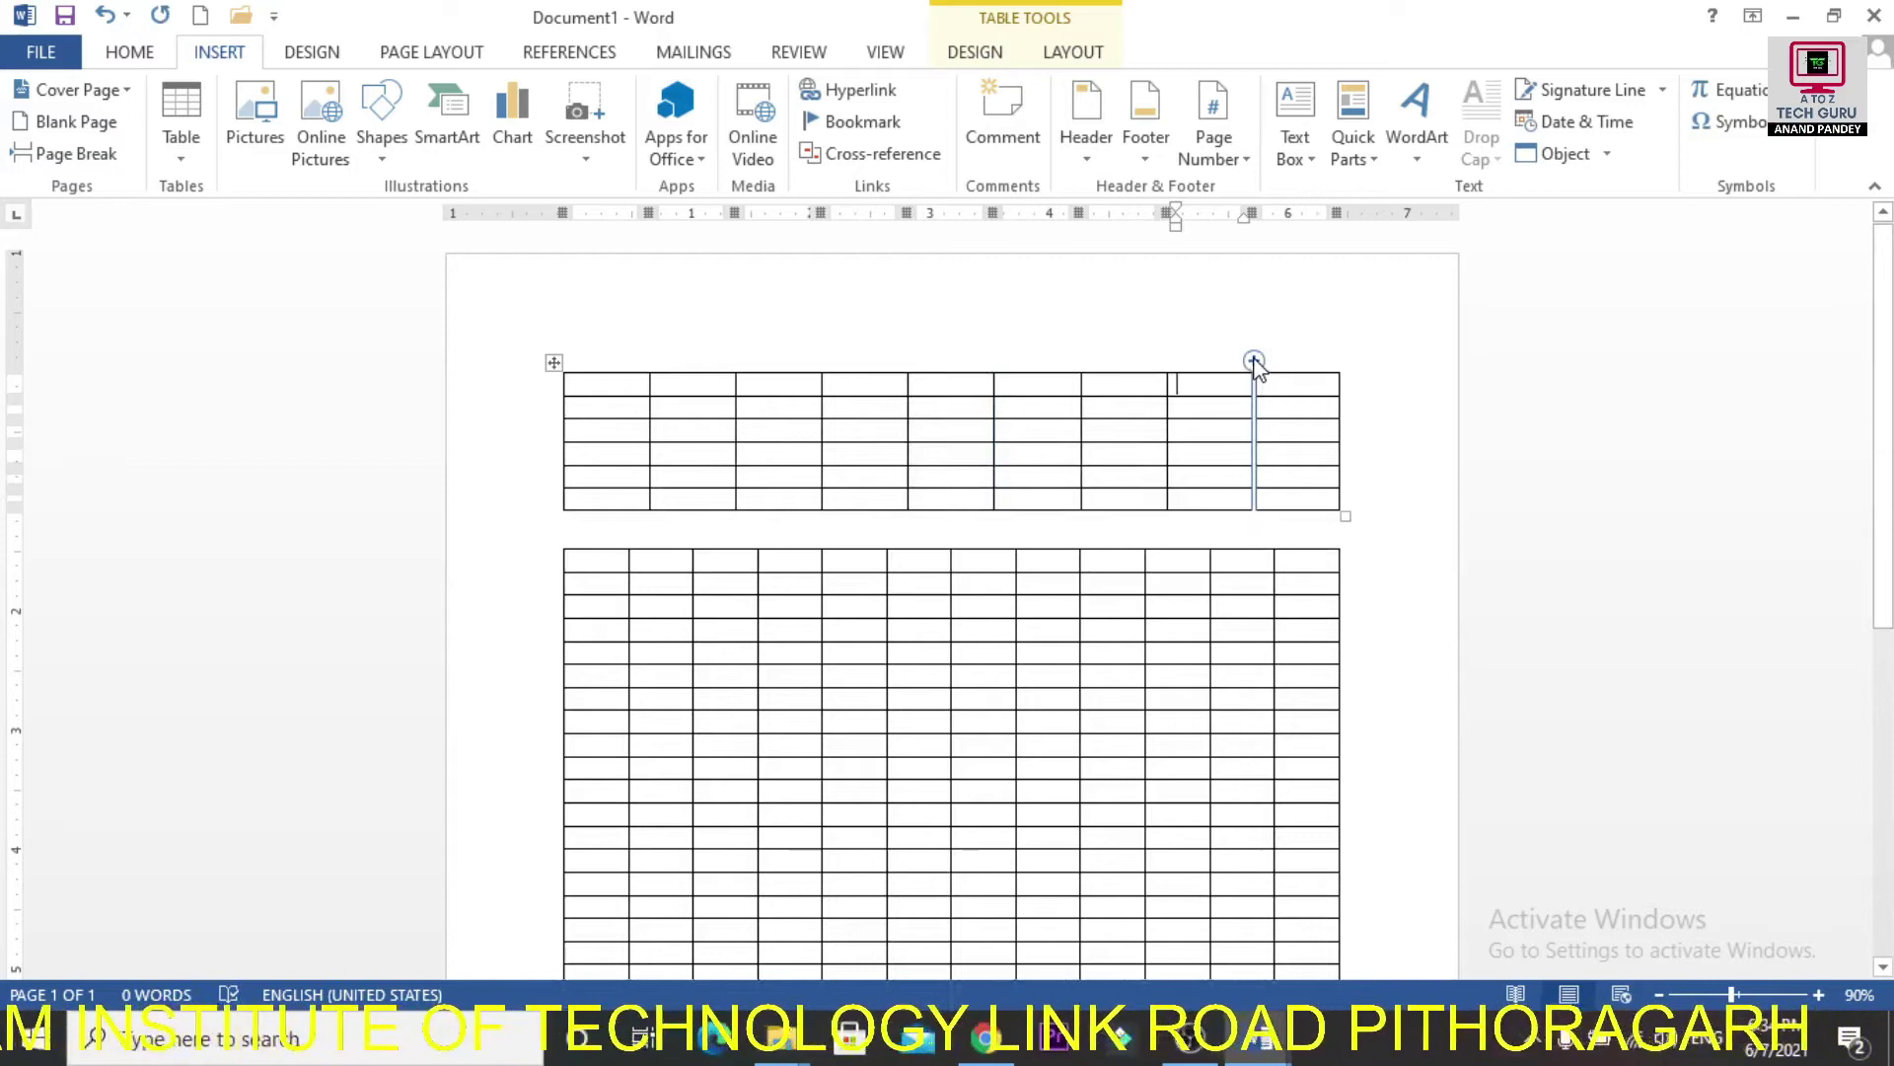
mouse_move(1167, 363)
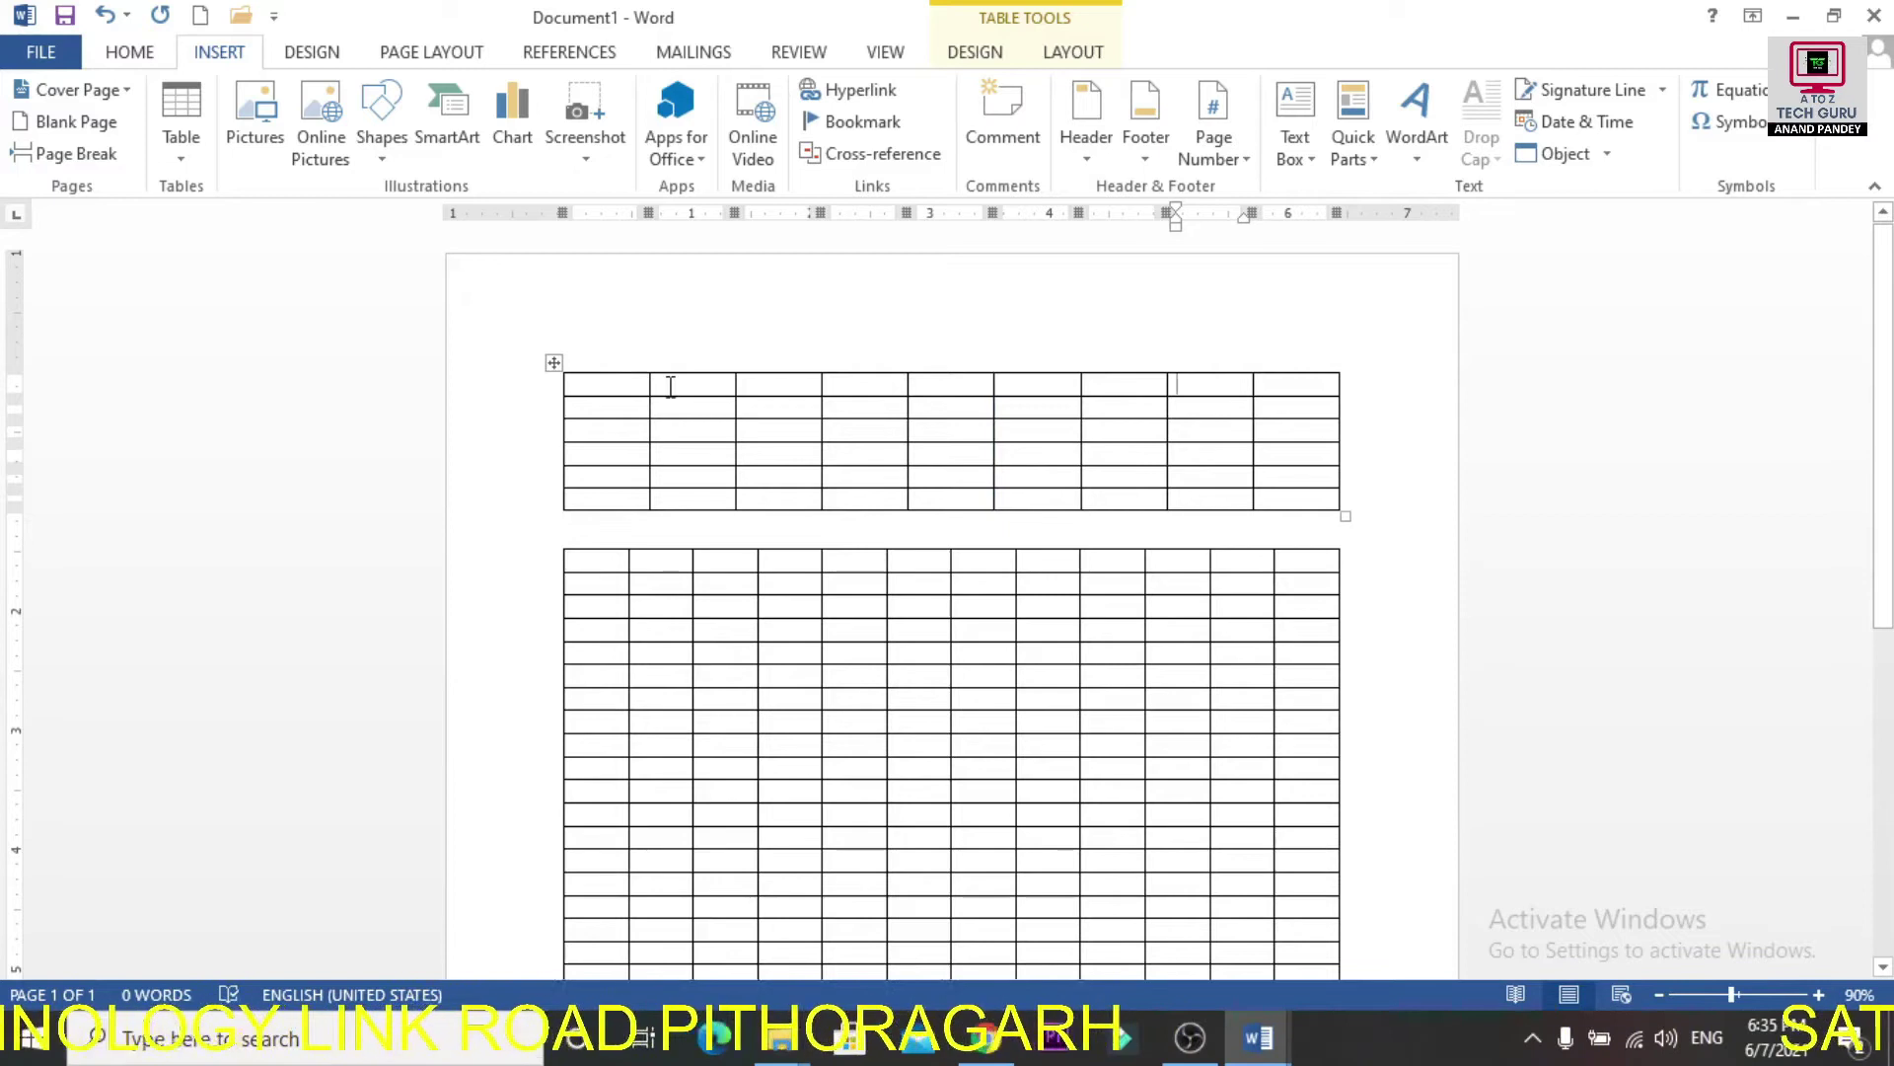
Add a new row below the last row of the upper table and clear the selection.
mouse_move(549, 413)
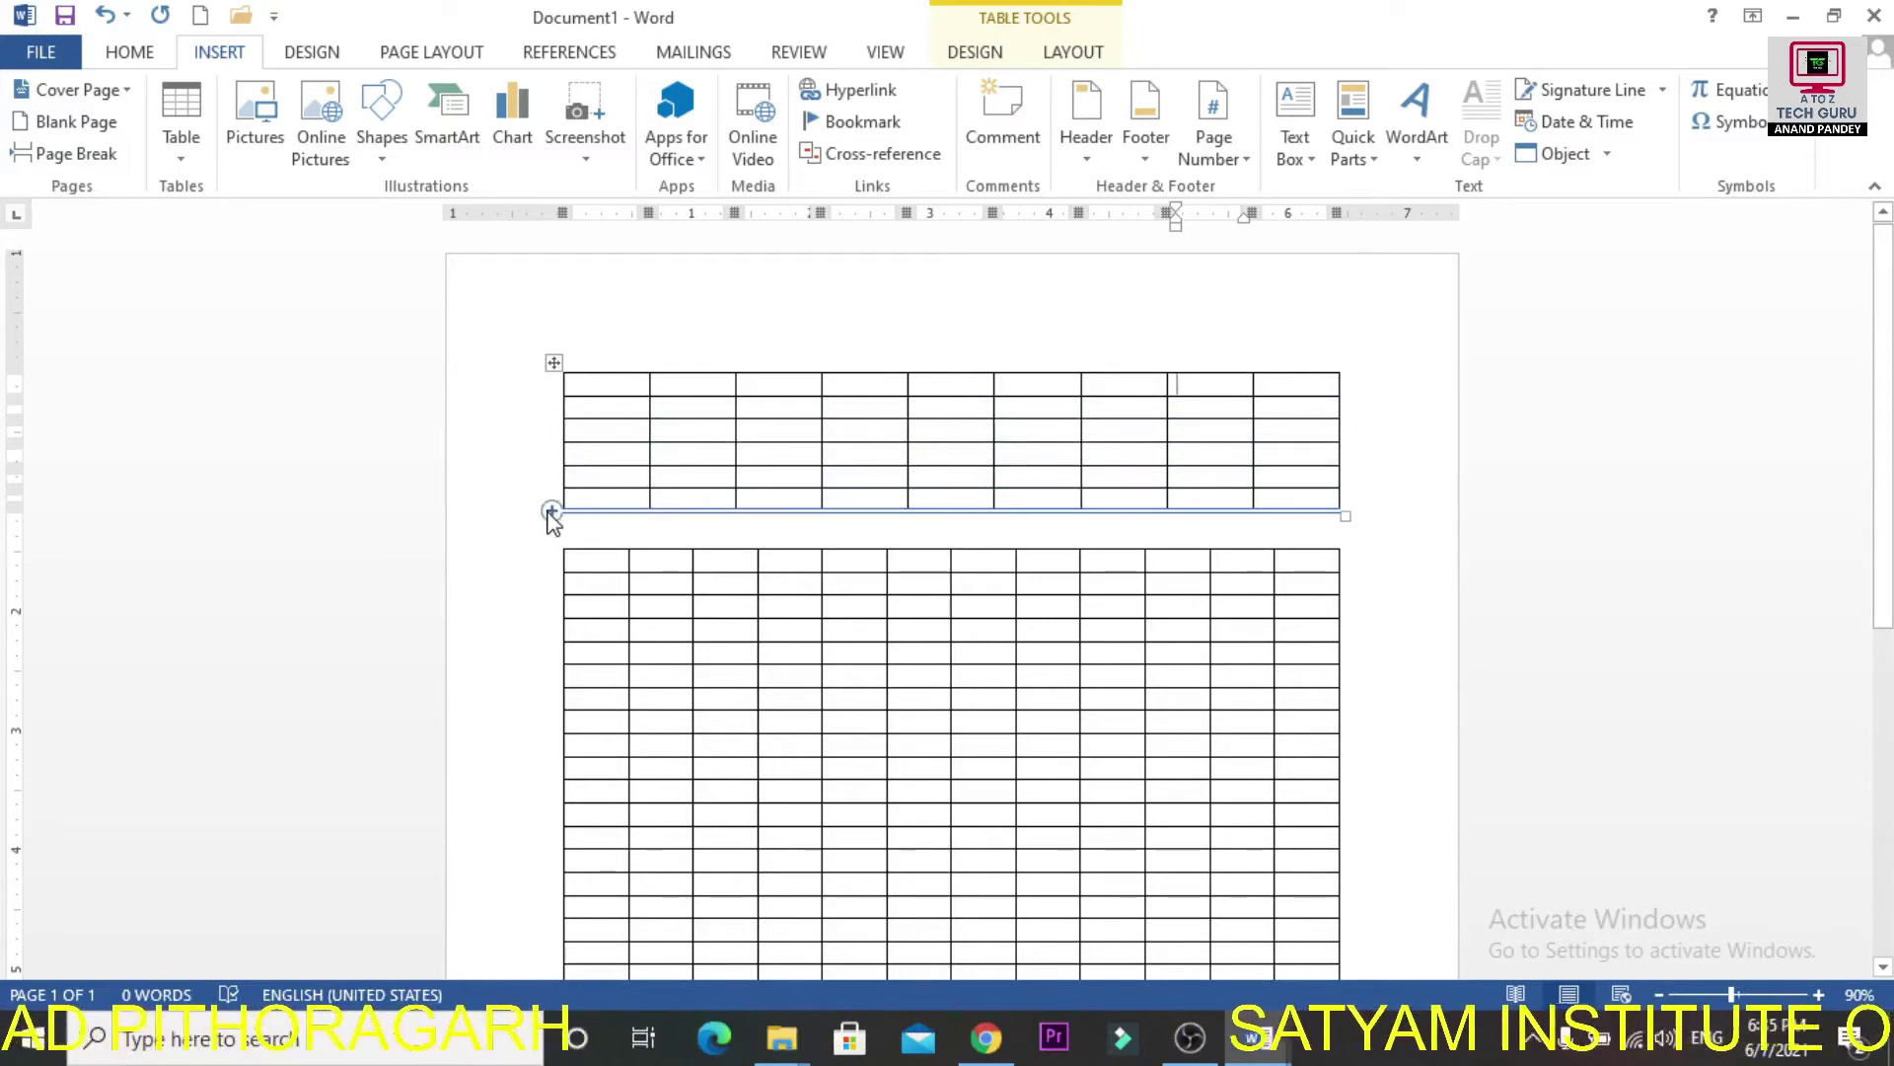
click(552, 511)
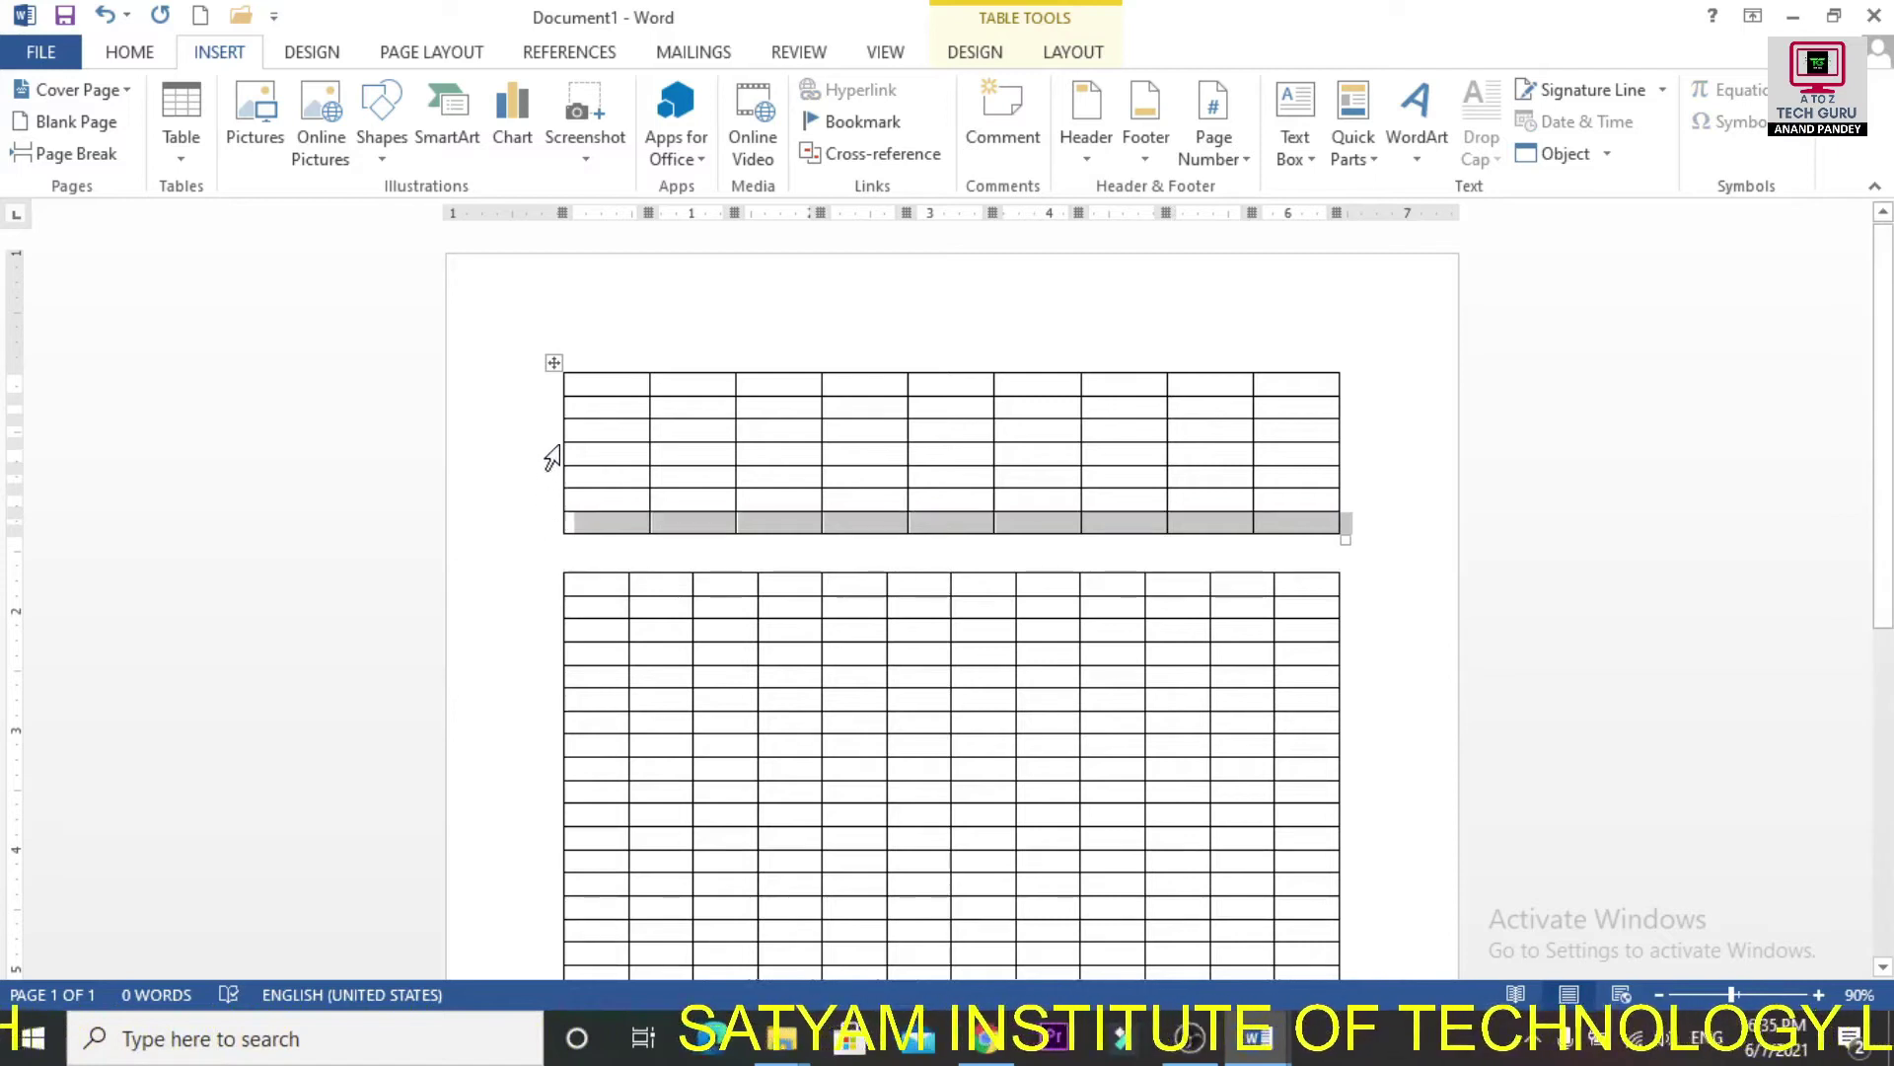
drag(600, 431, 984, 441)
click(982, 437)
click(873, 410)
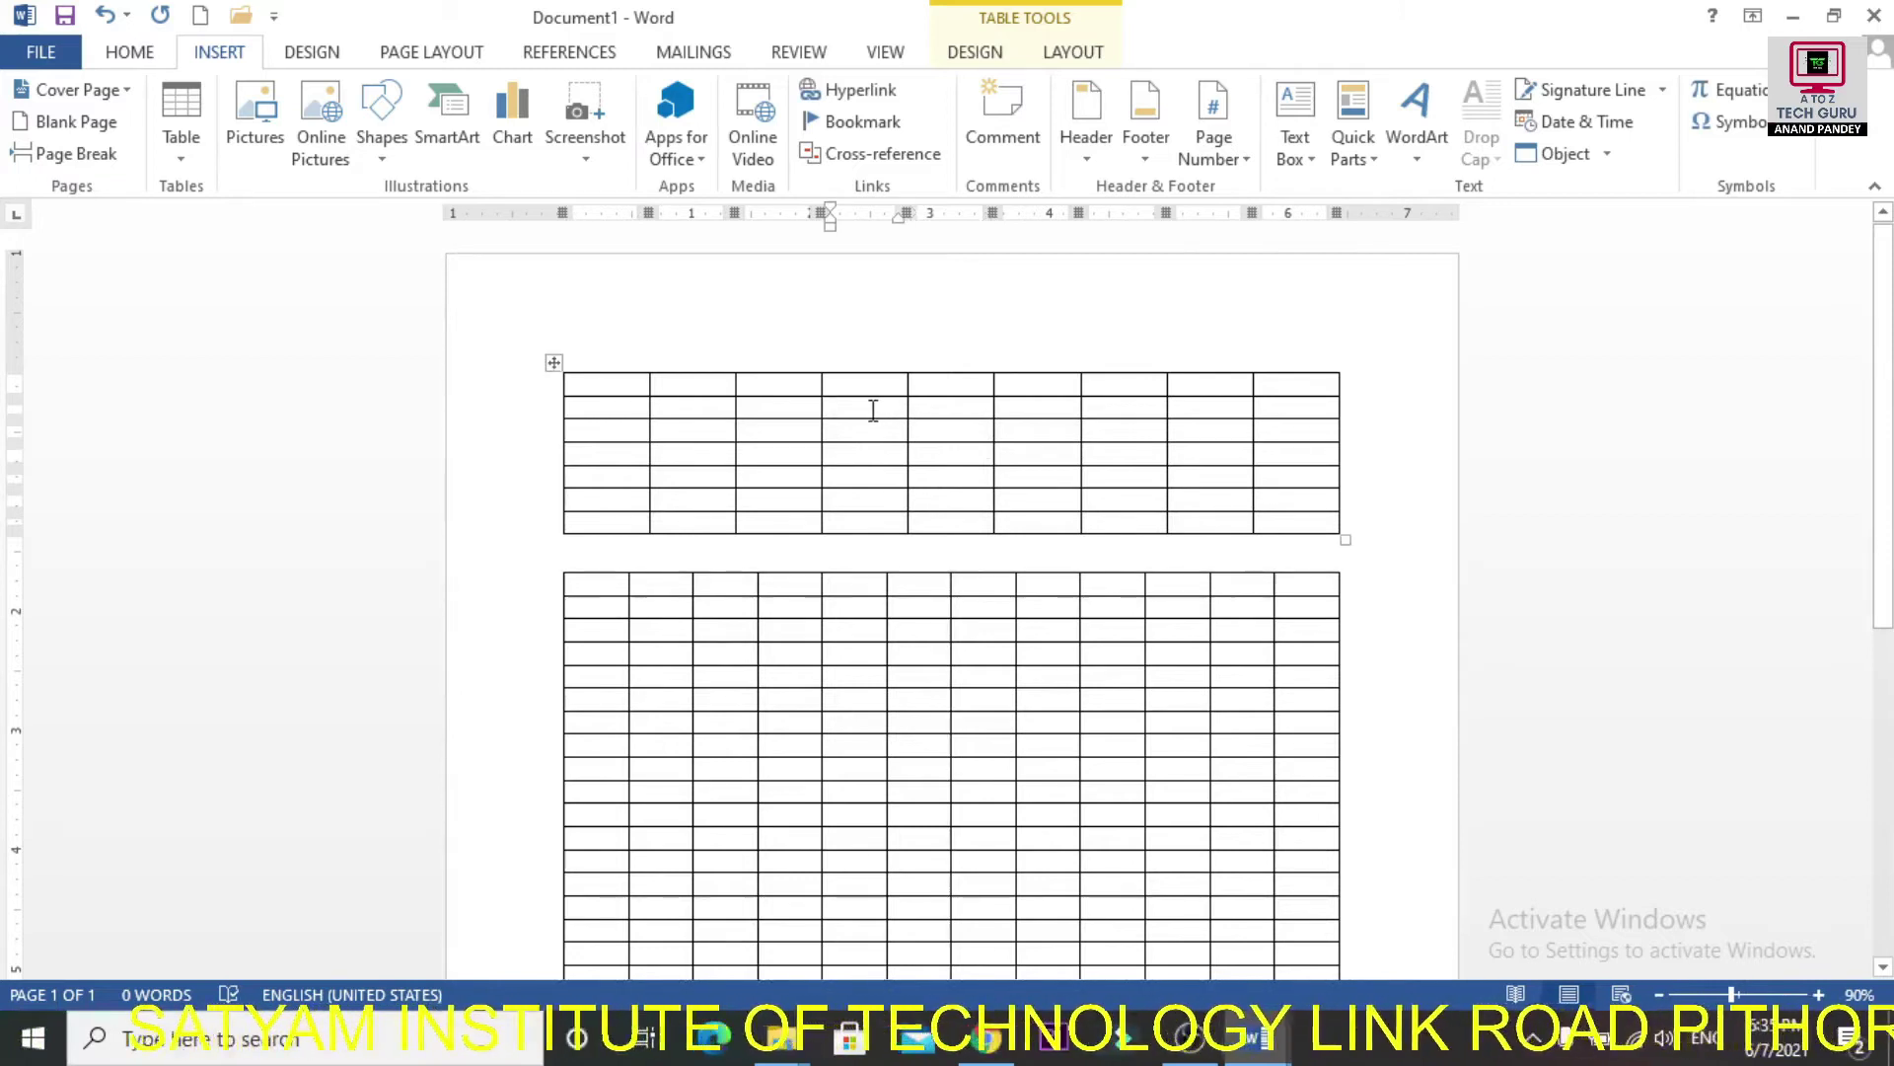
Select the upper table's last column, both as a whole column and by sweeping over its cells from first to last row.
mouse_move(1251, 370)
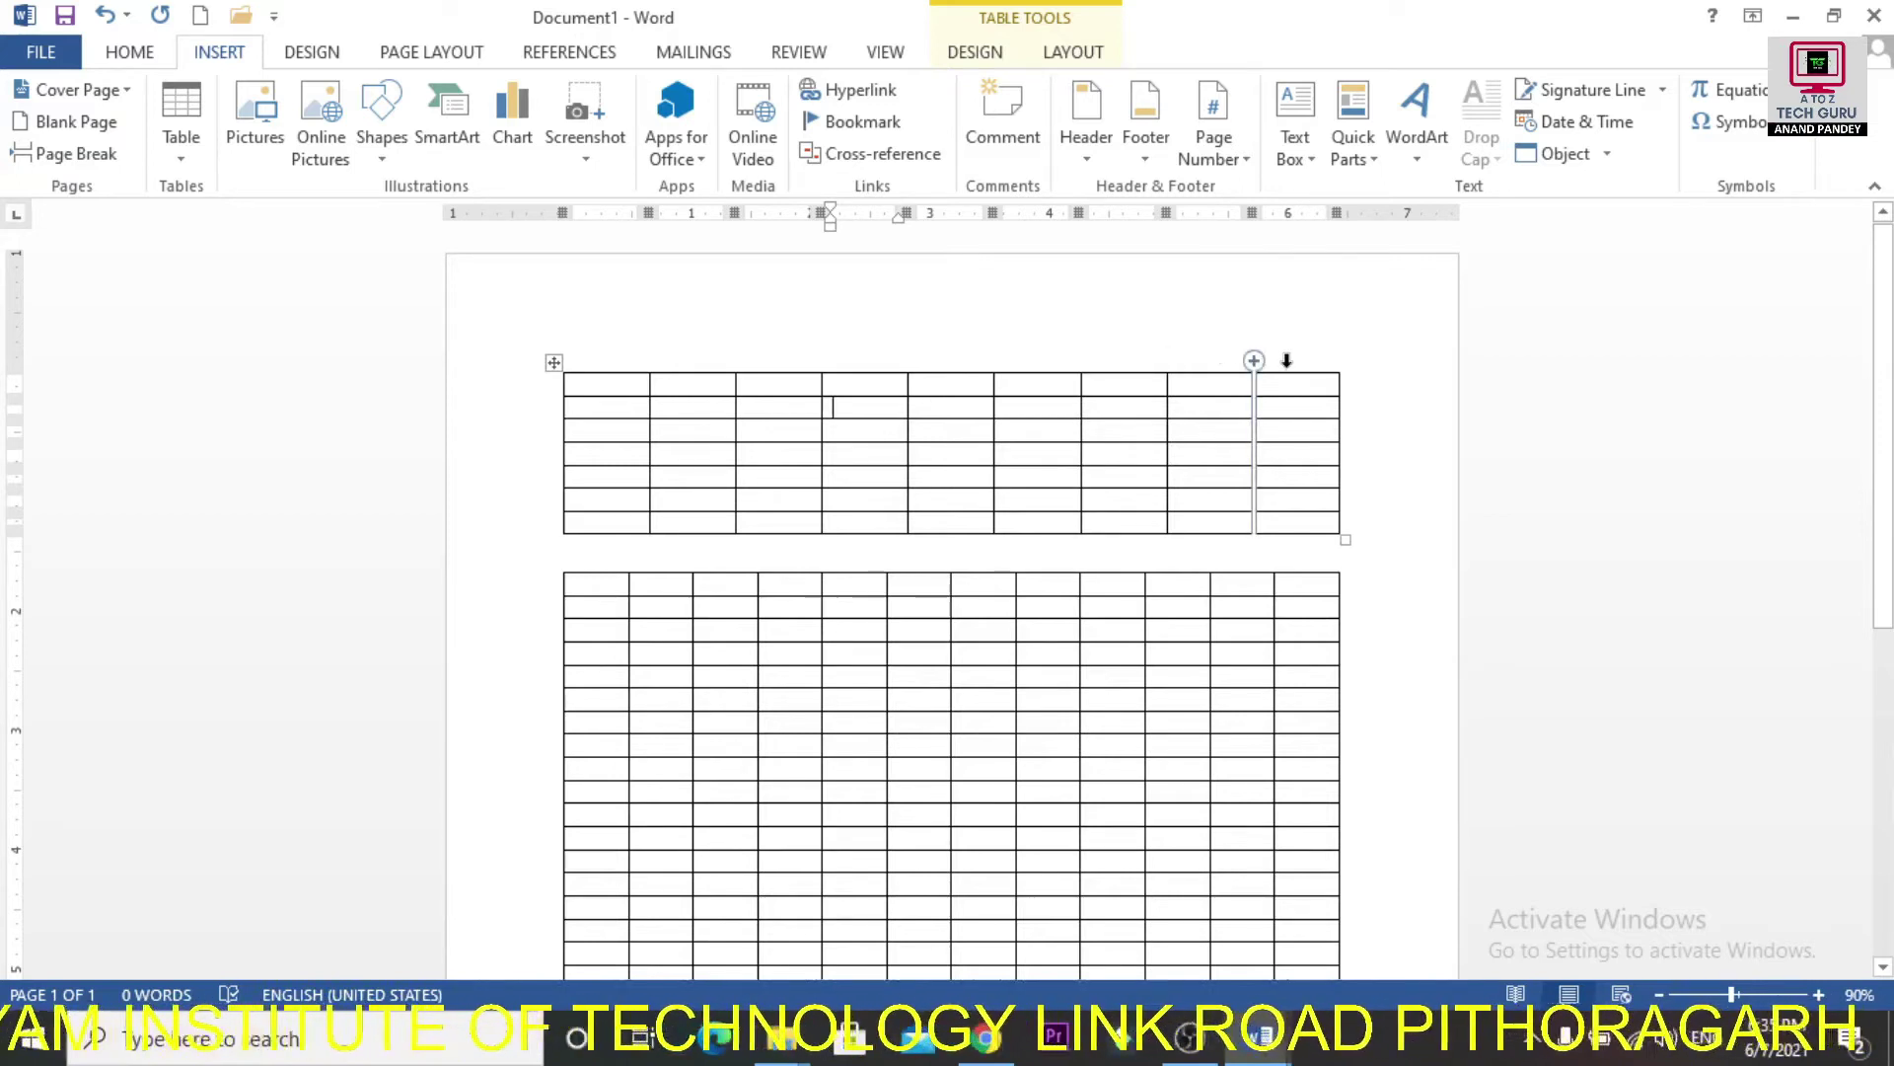
click(1286, 360)
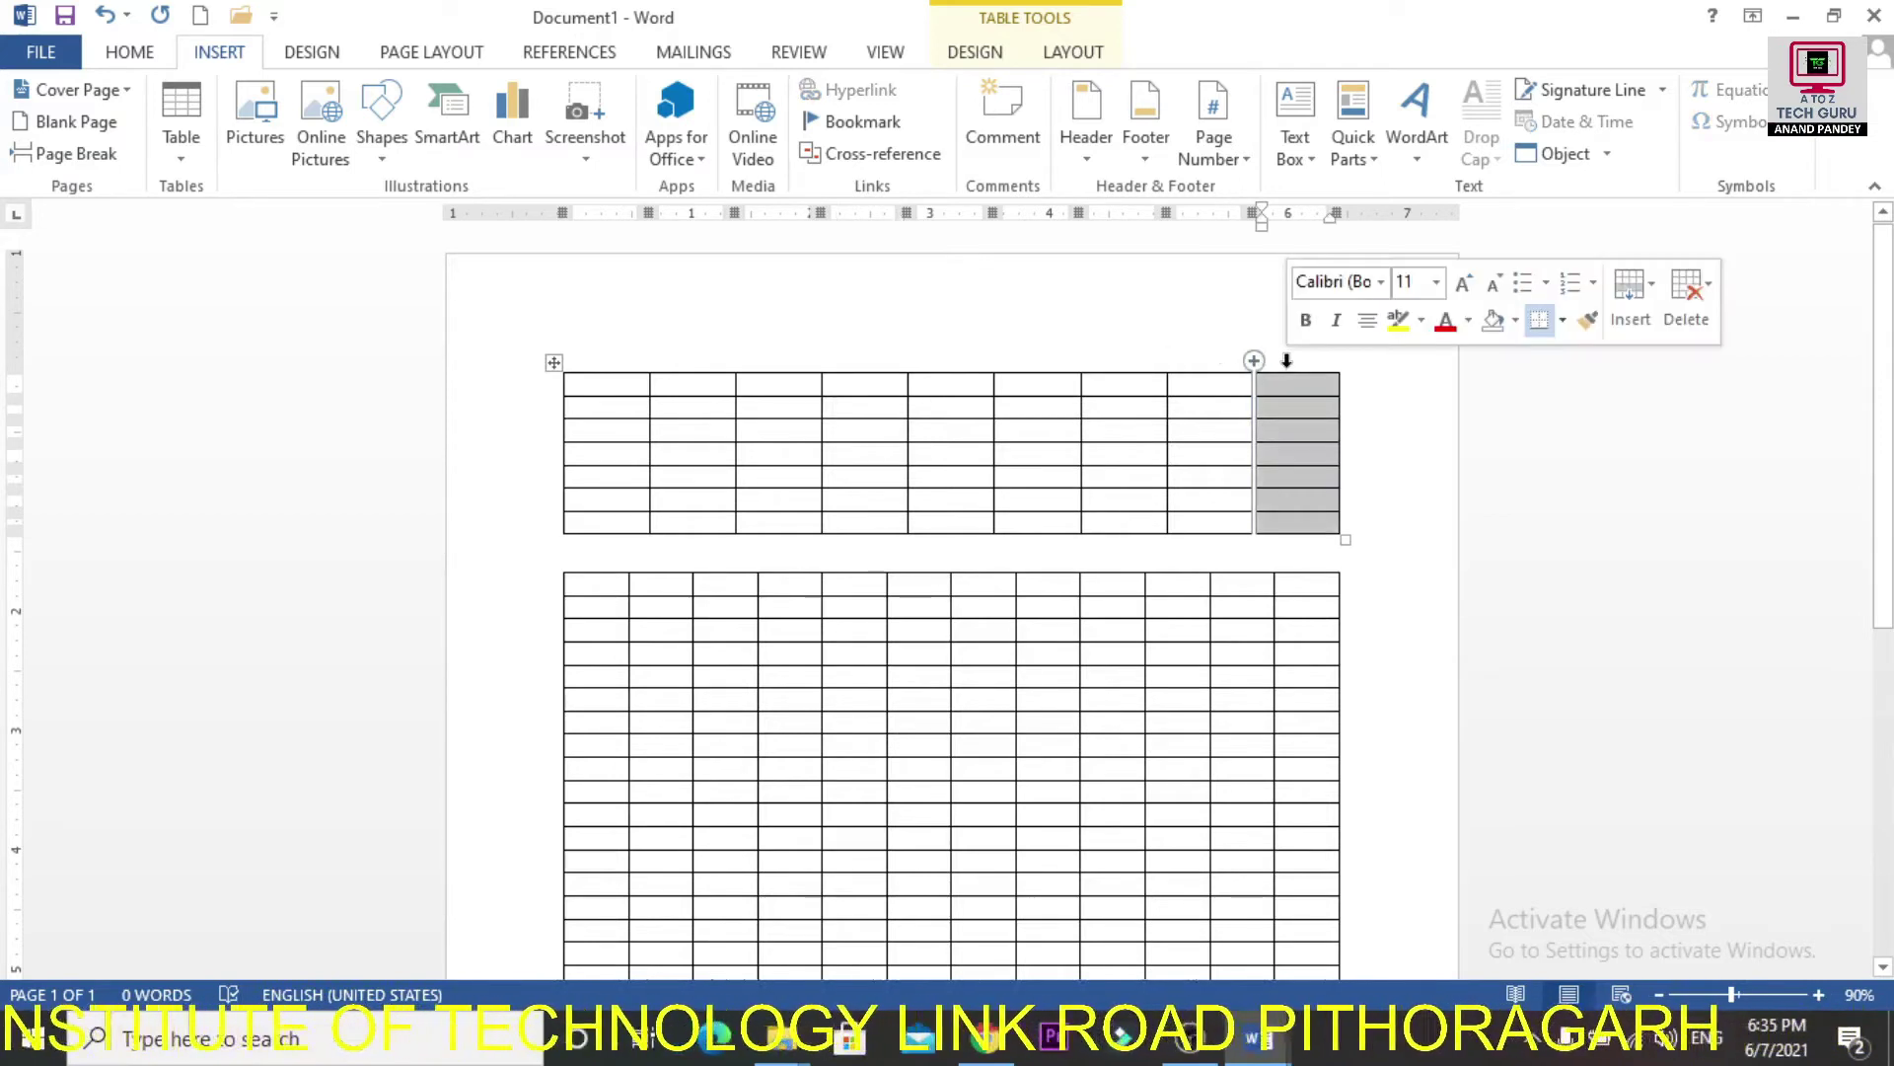
click(1226, 382)
drag(1291, 380, 1305, 523)
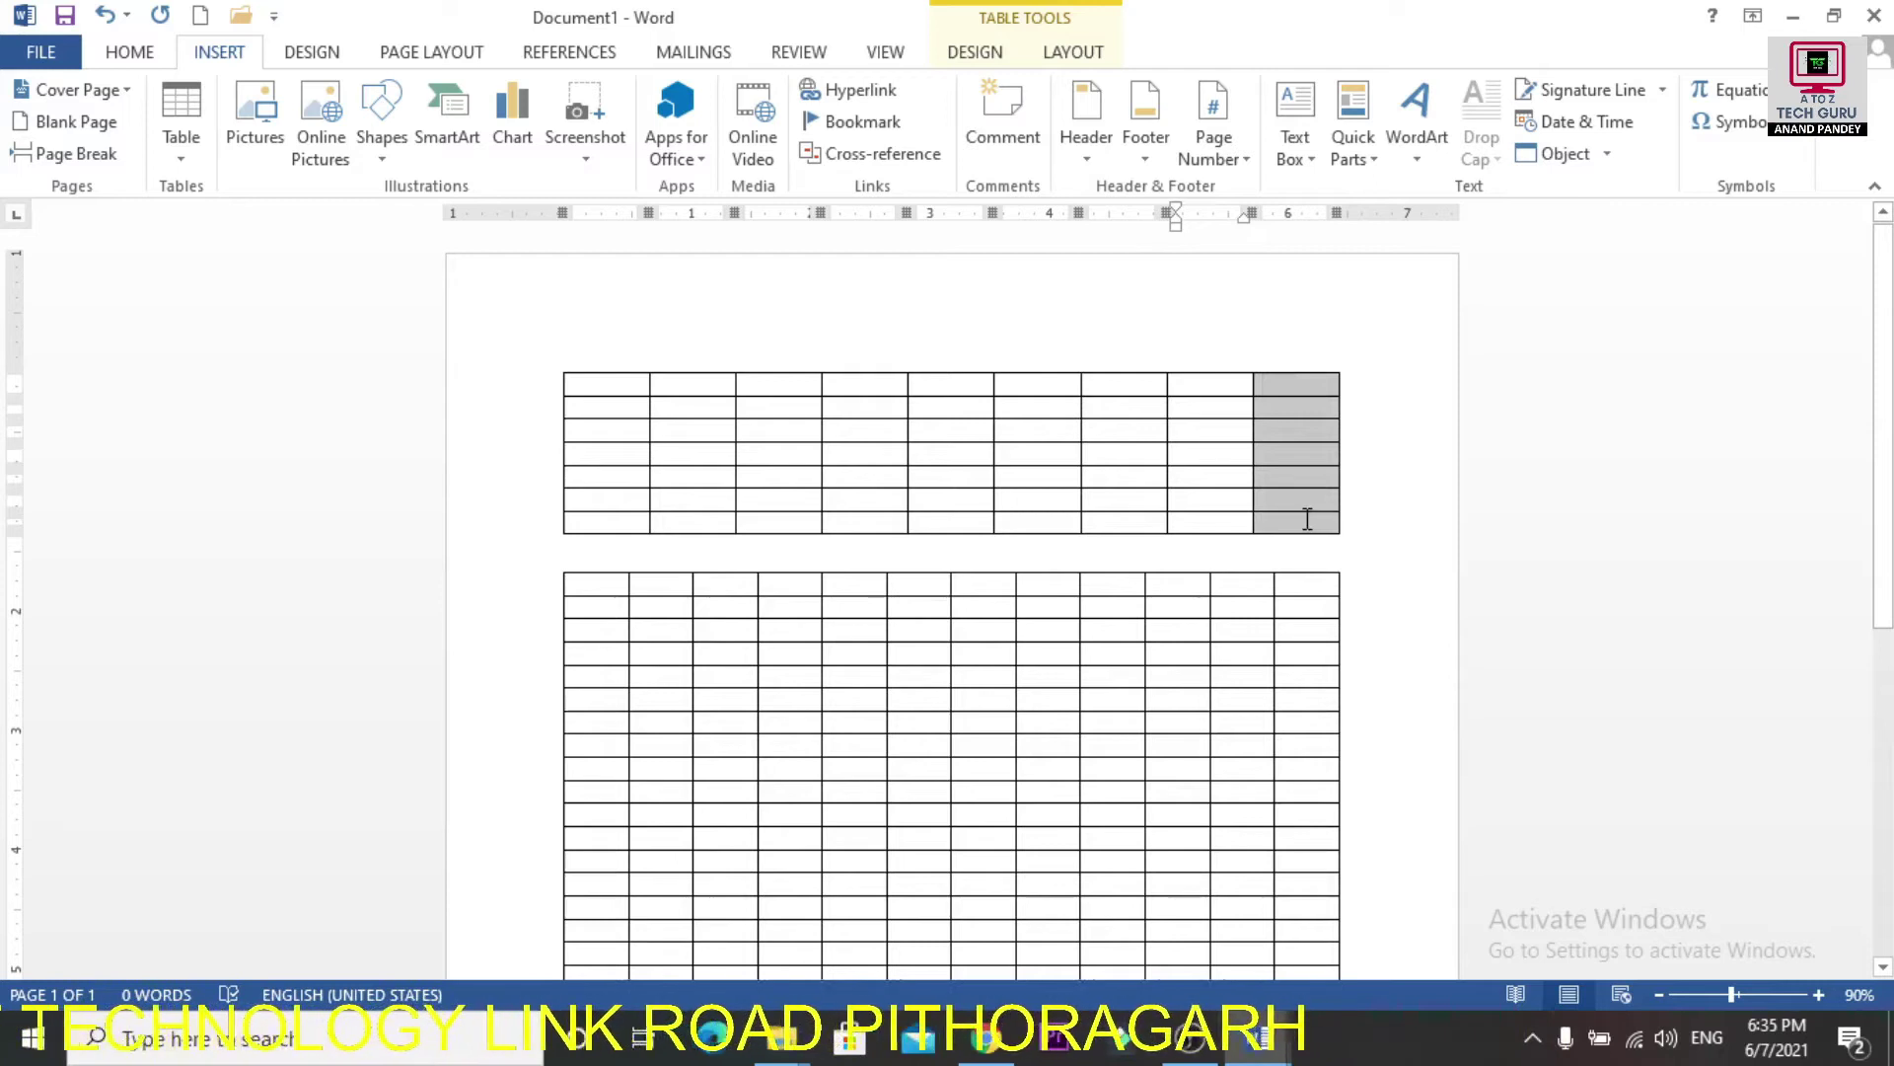
click(1276, 392)
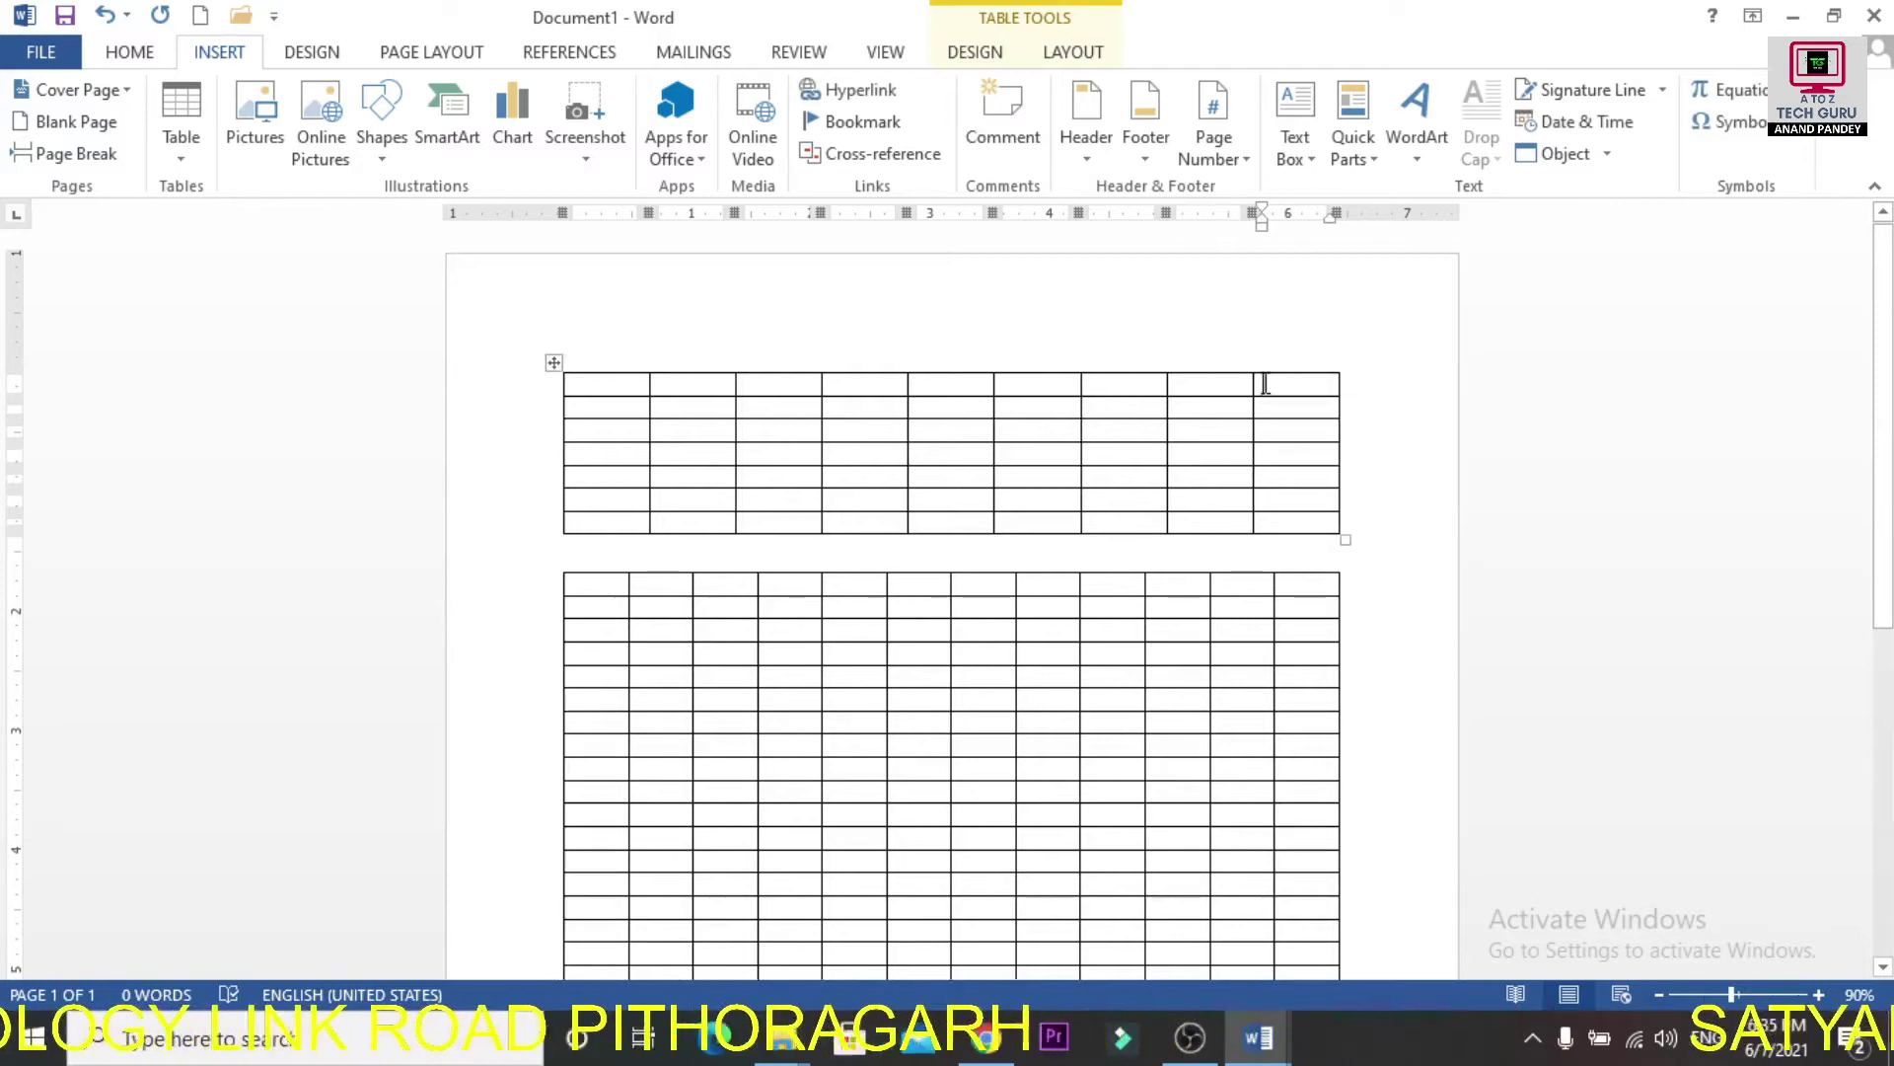
drag(1266, 385, 1289, 518)
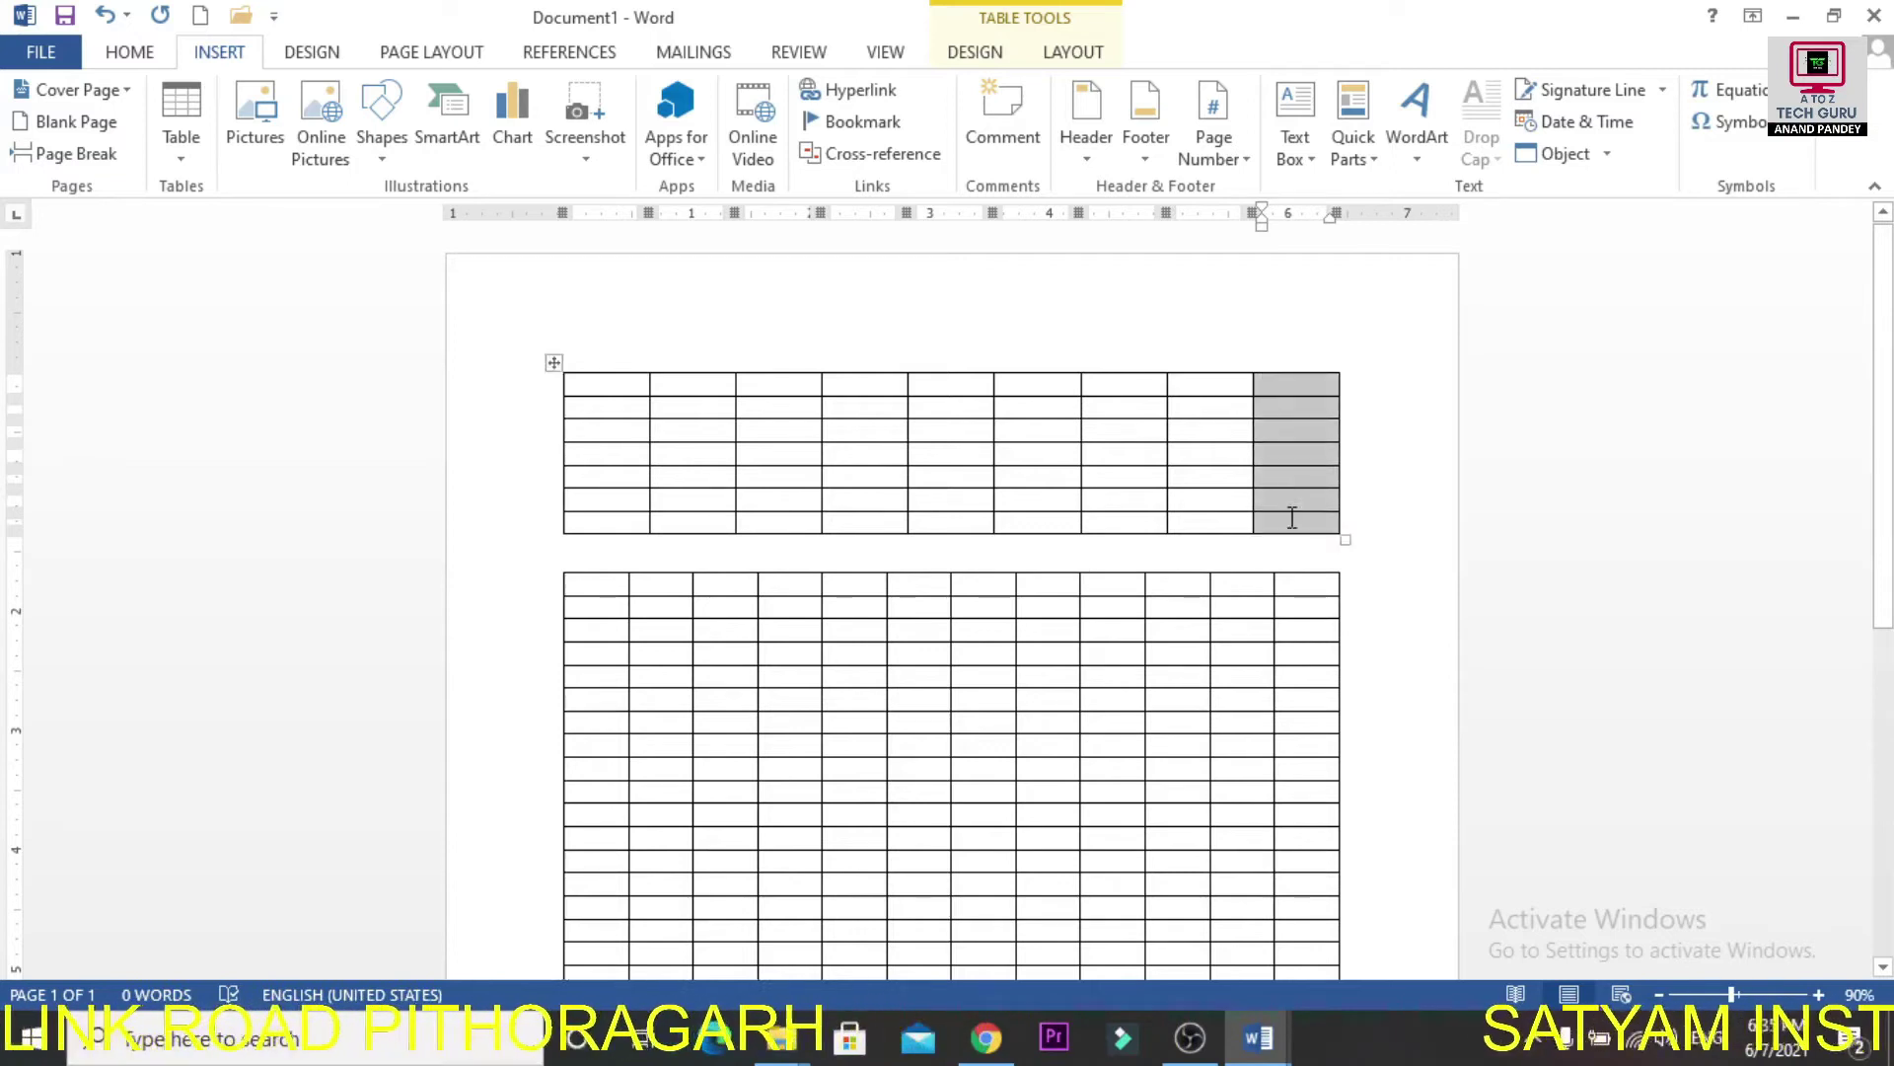
click(1265, 387)
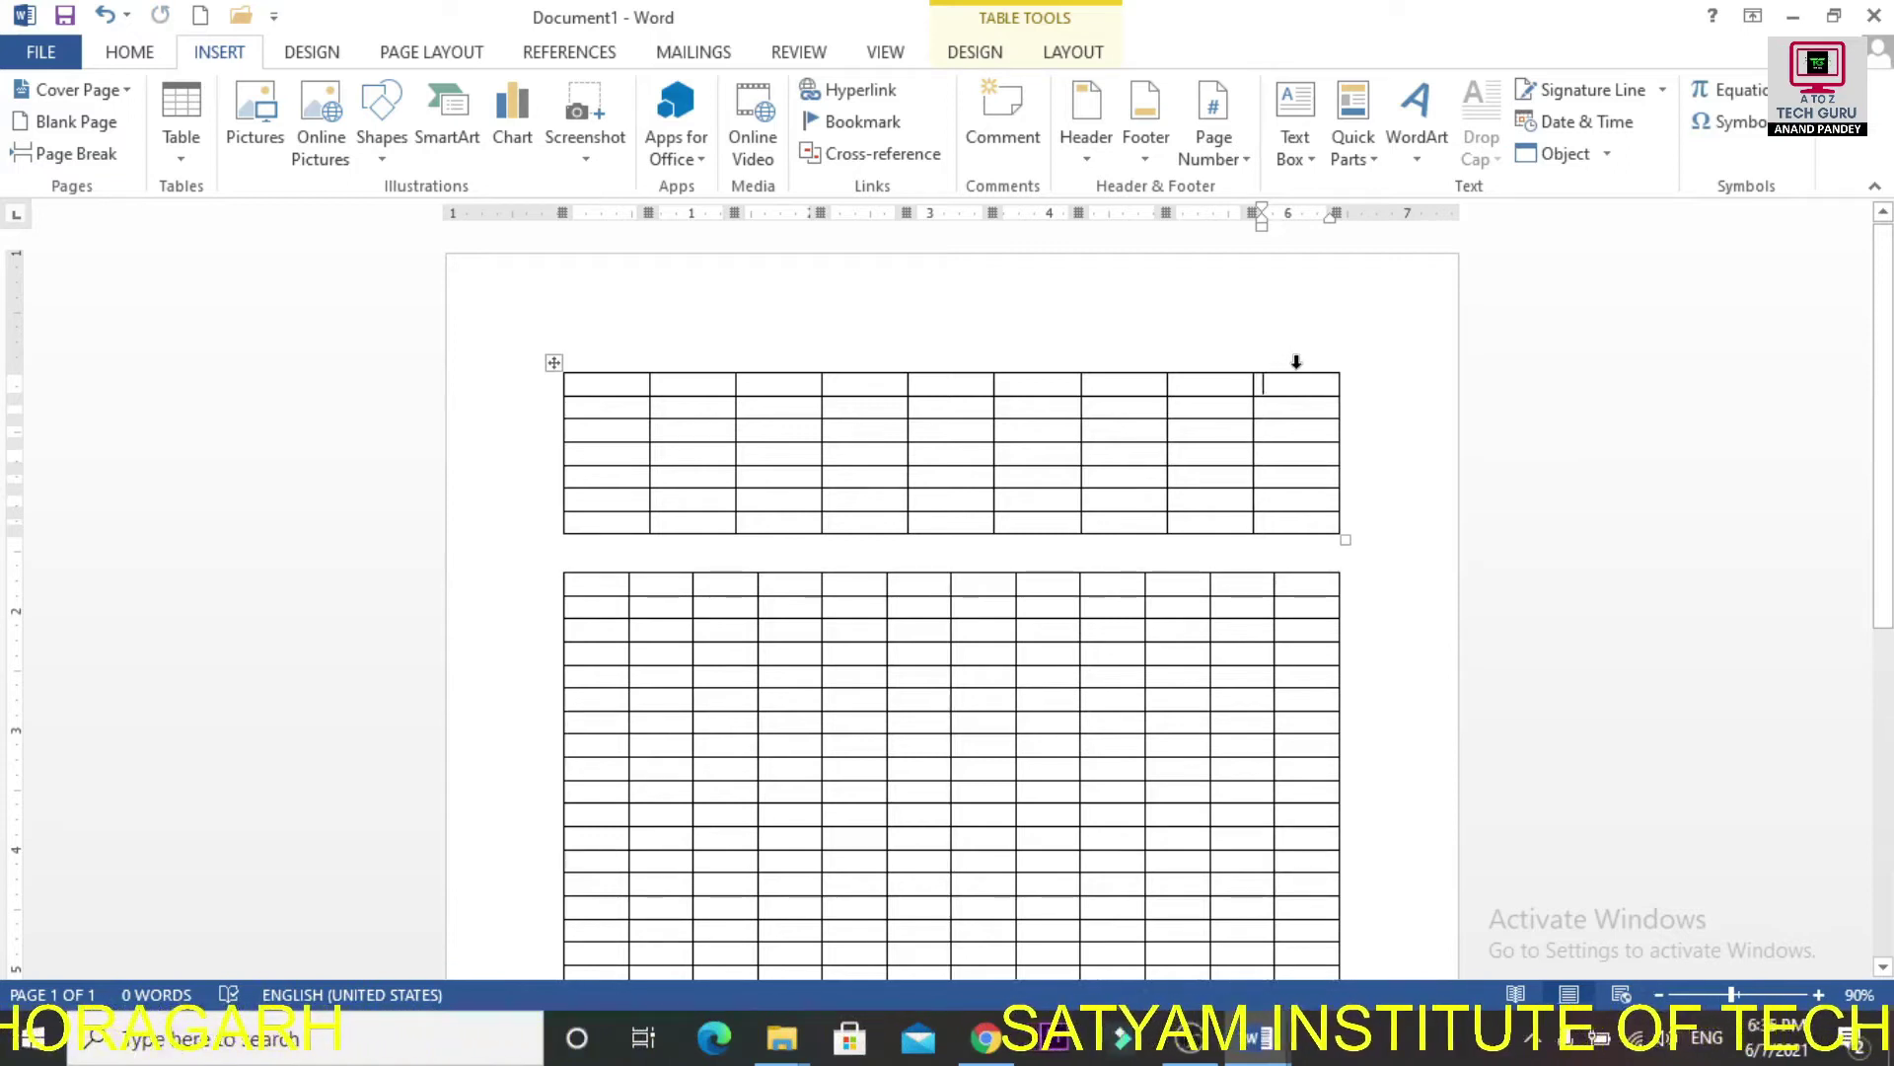
click(1296, 362)
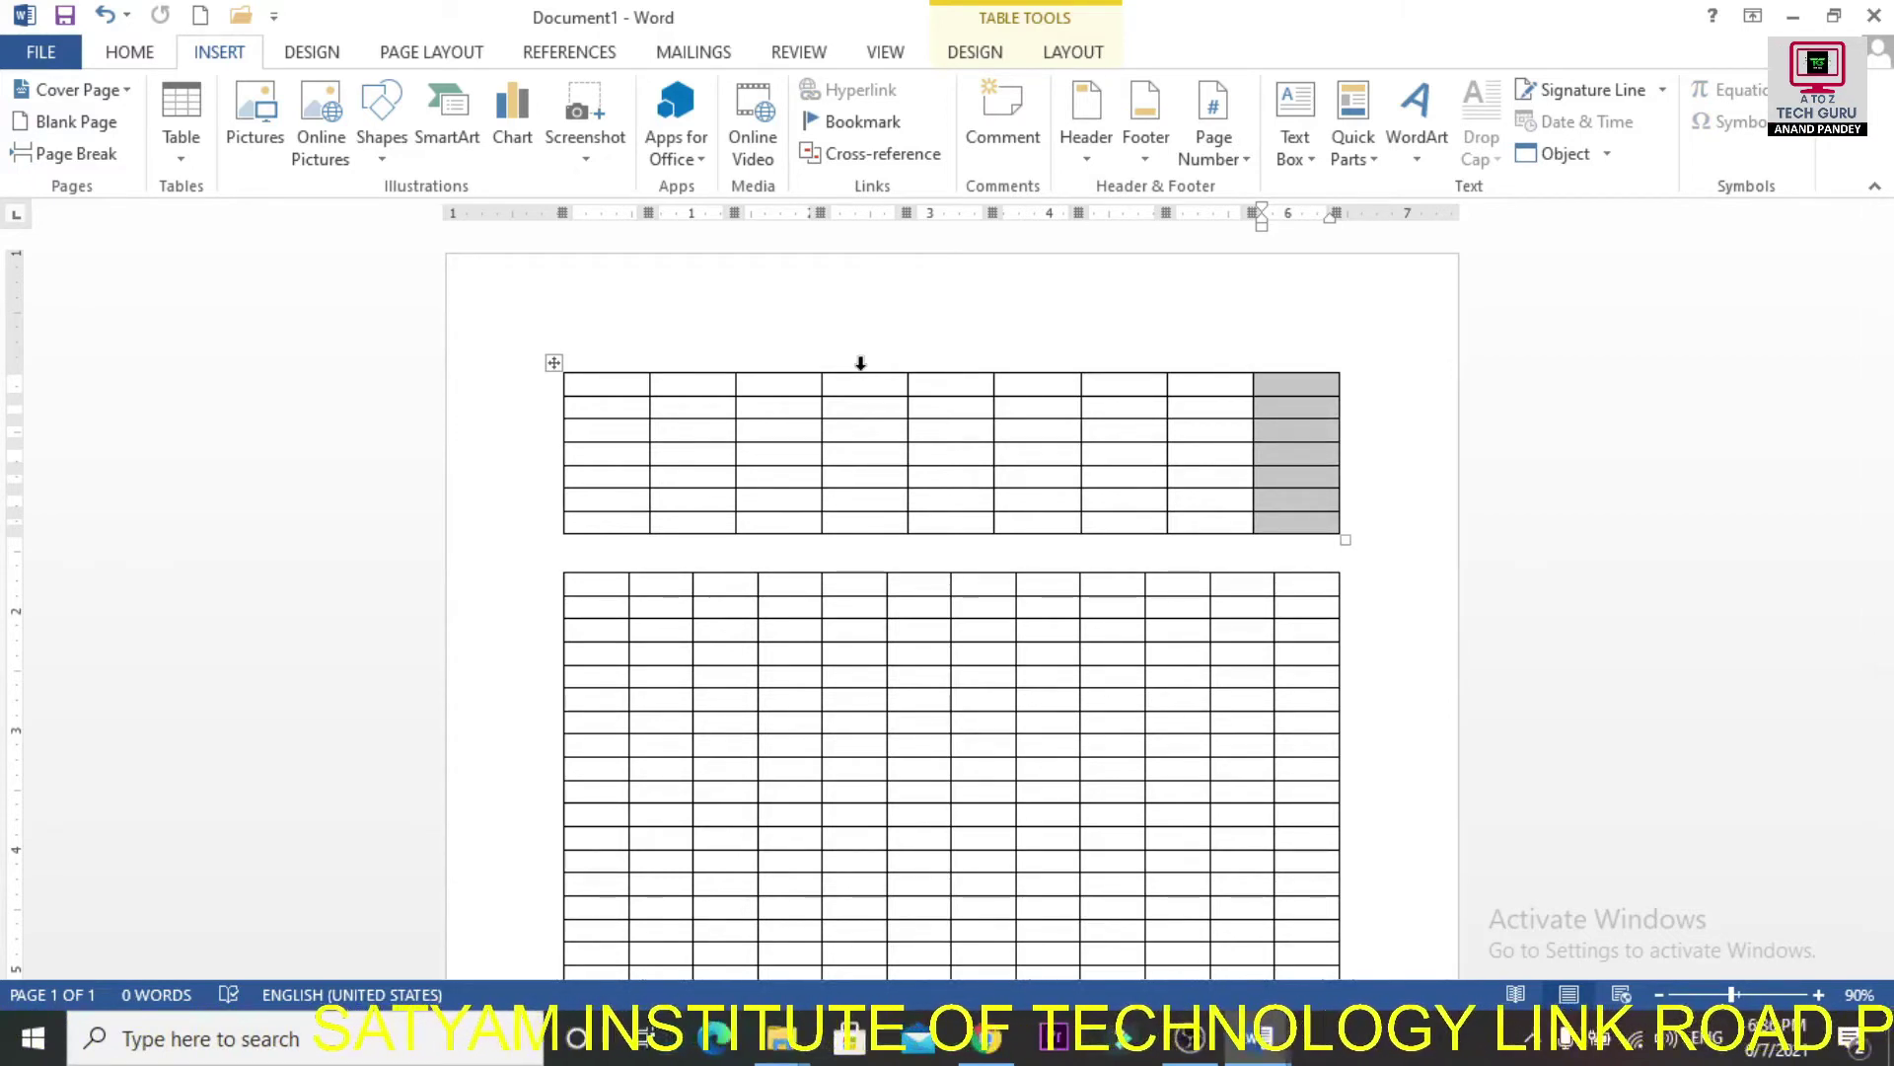
Delete the fourth column of the upper table.
click(860, 363)
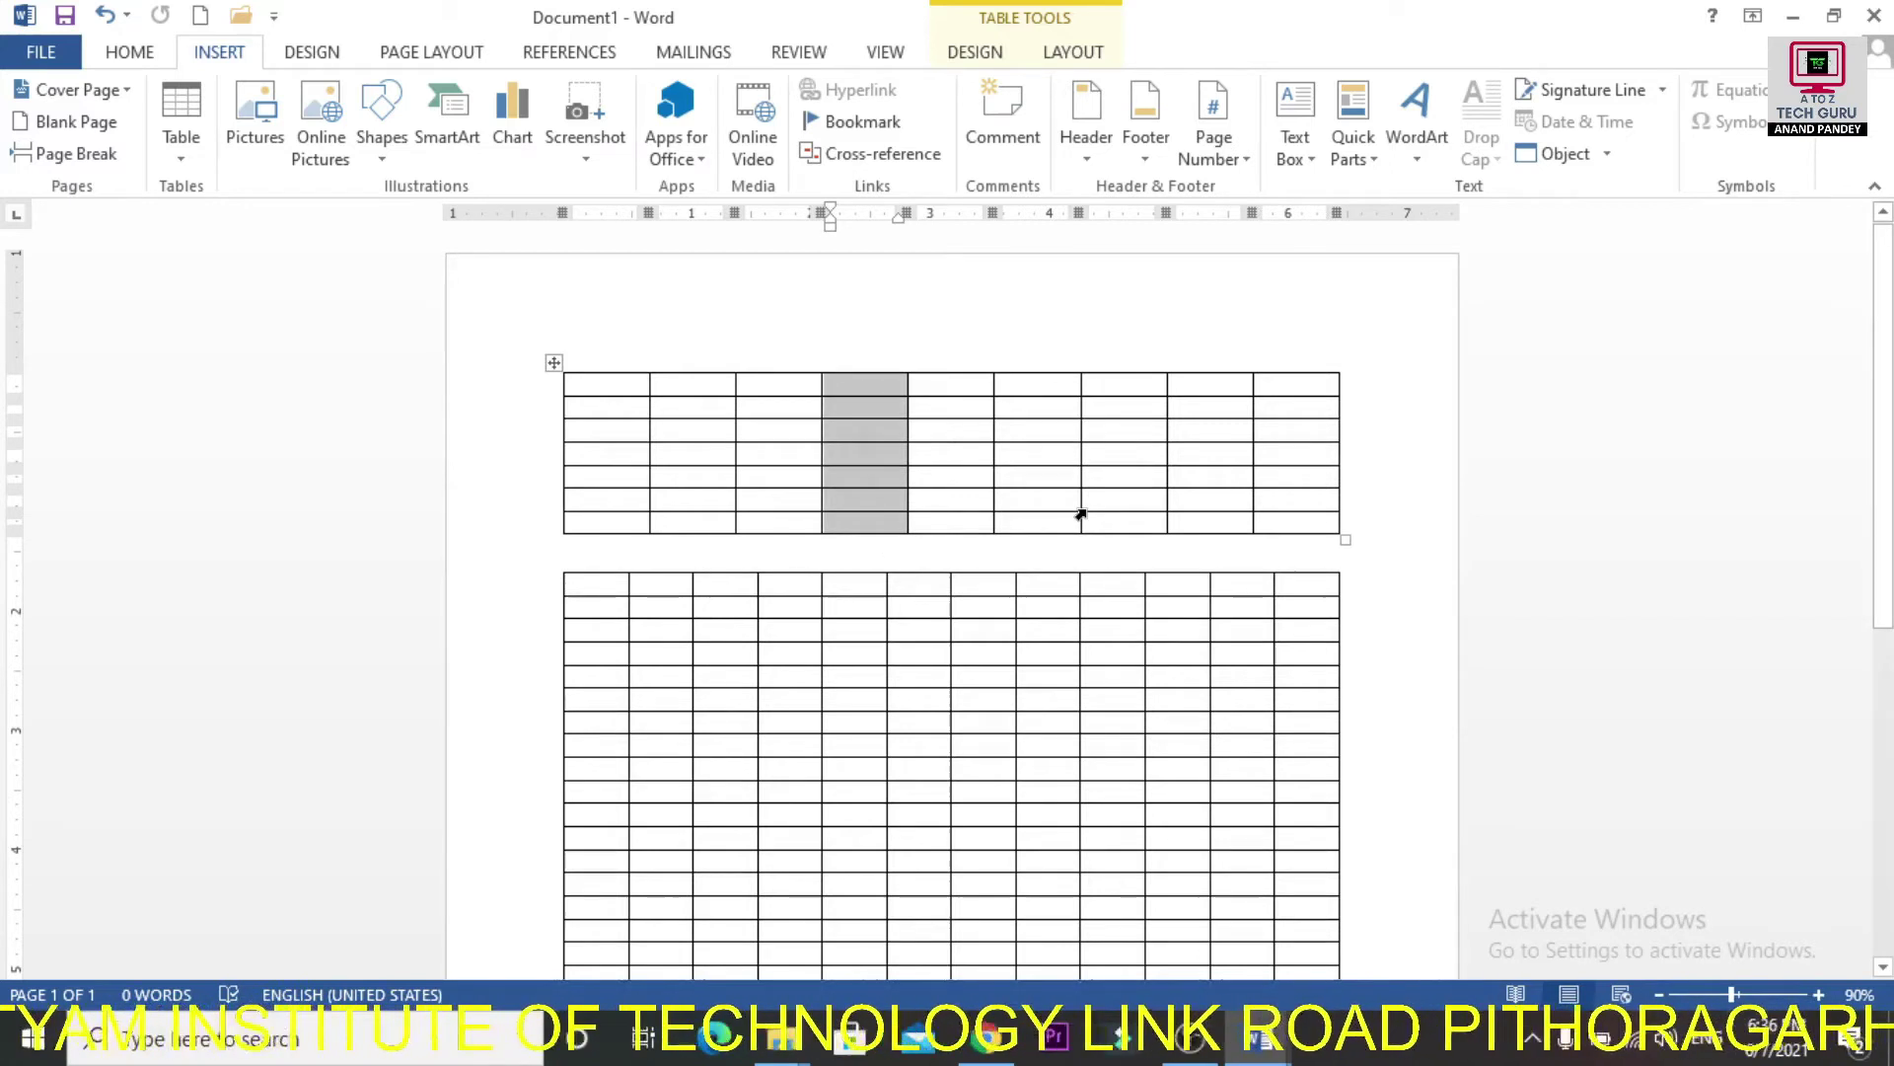
right_click(851, 407)
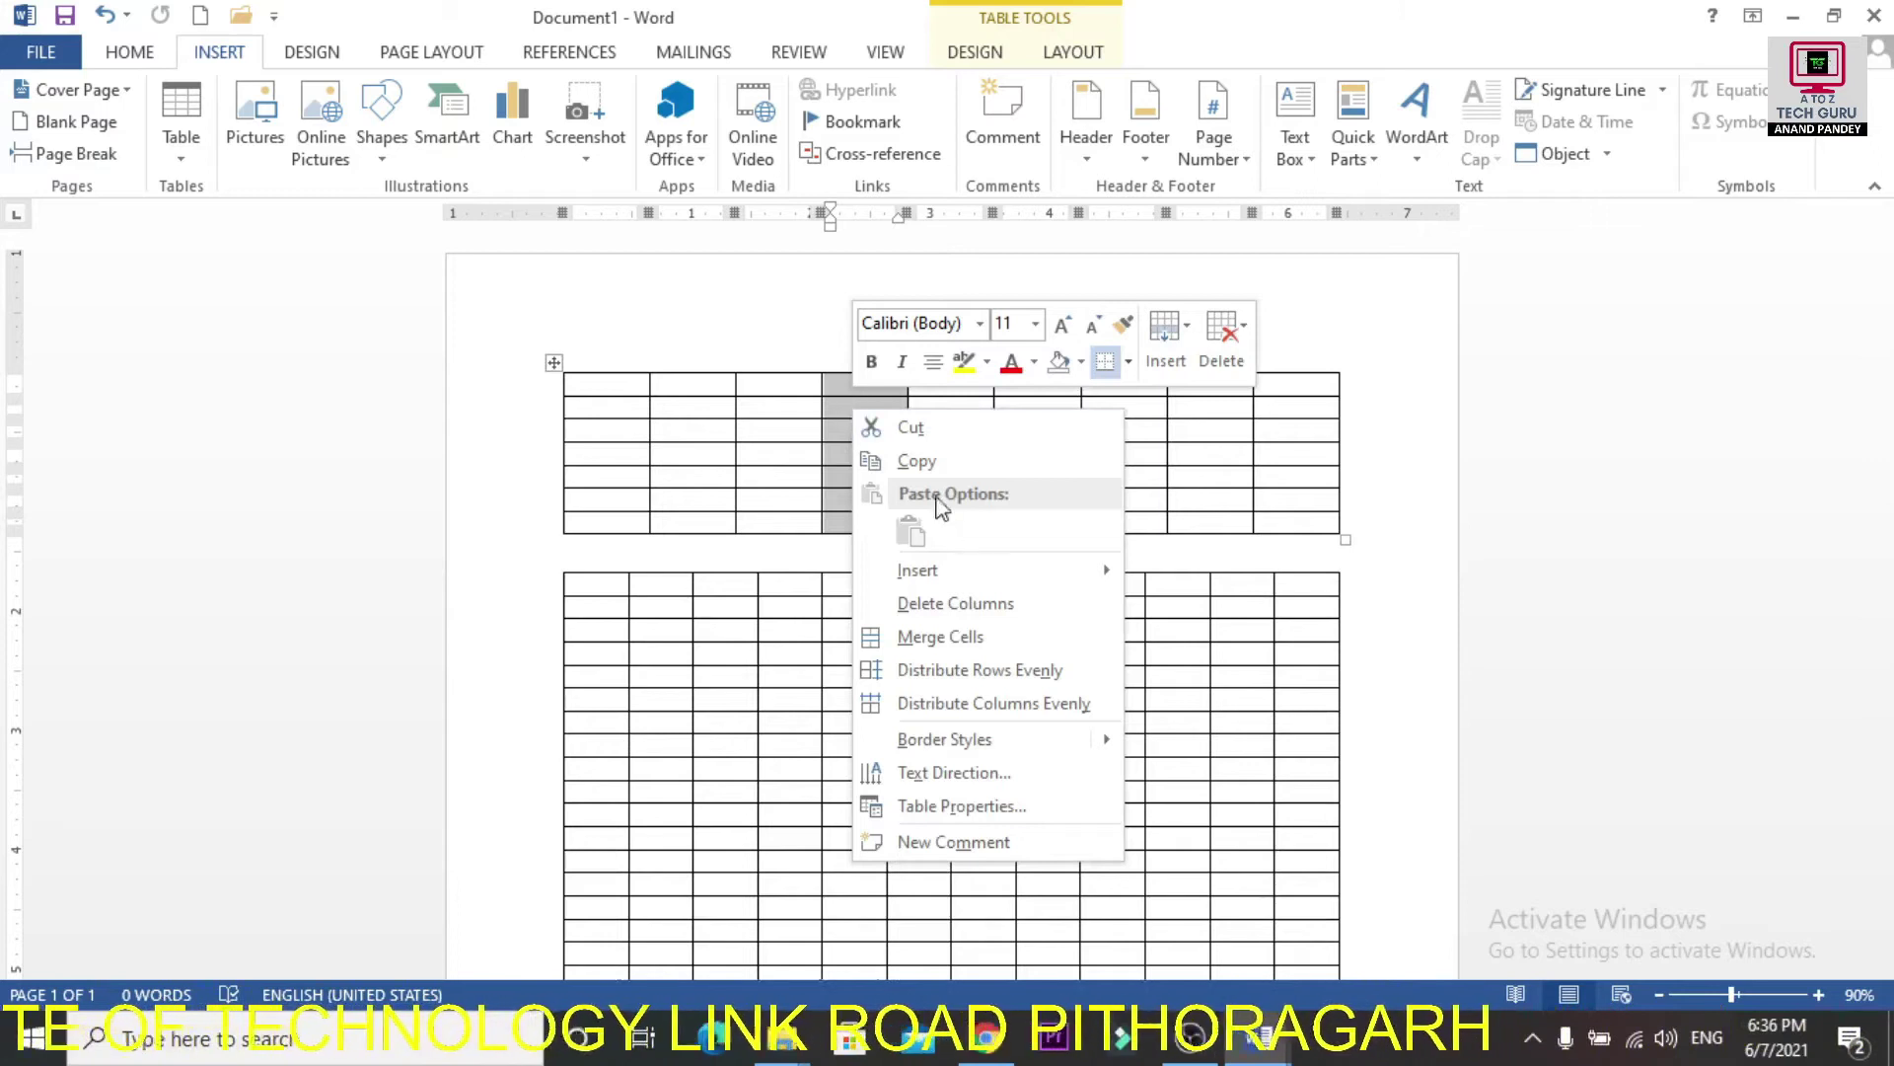
click(980, 607)
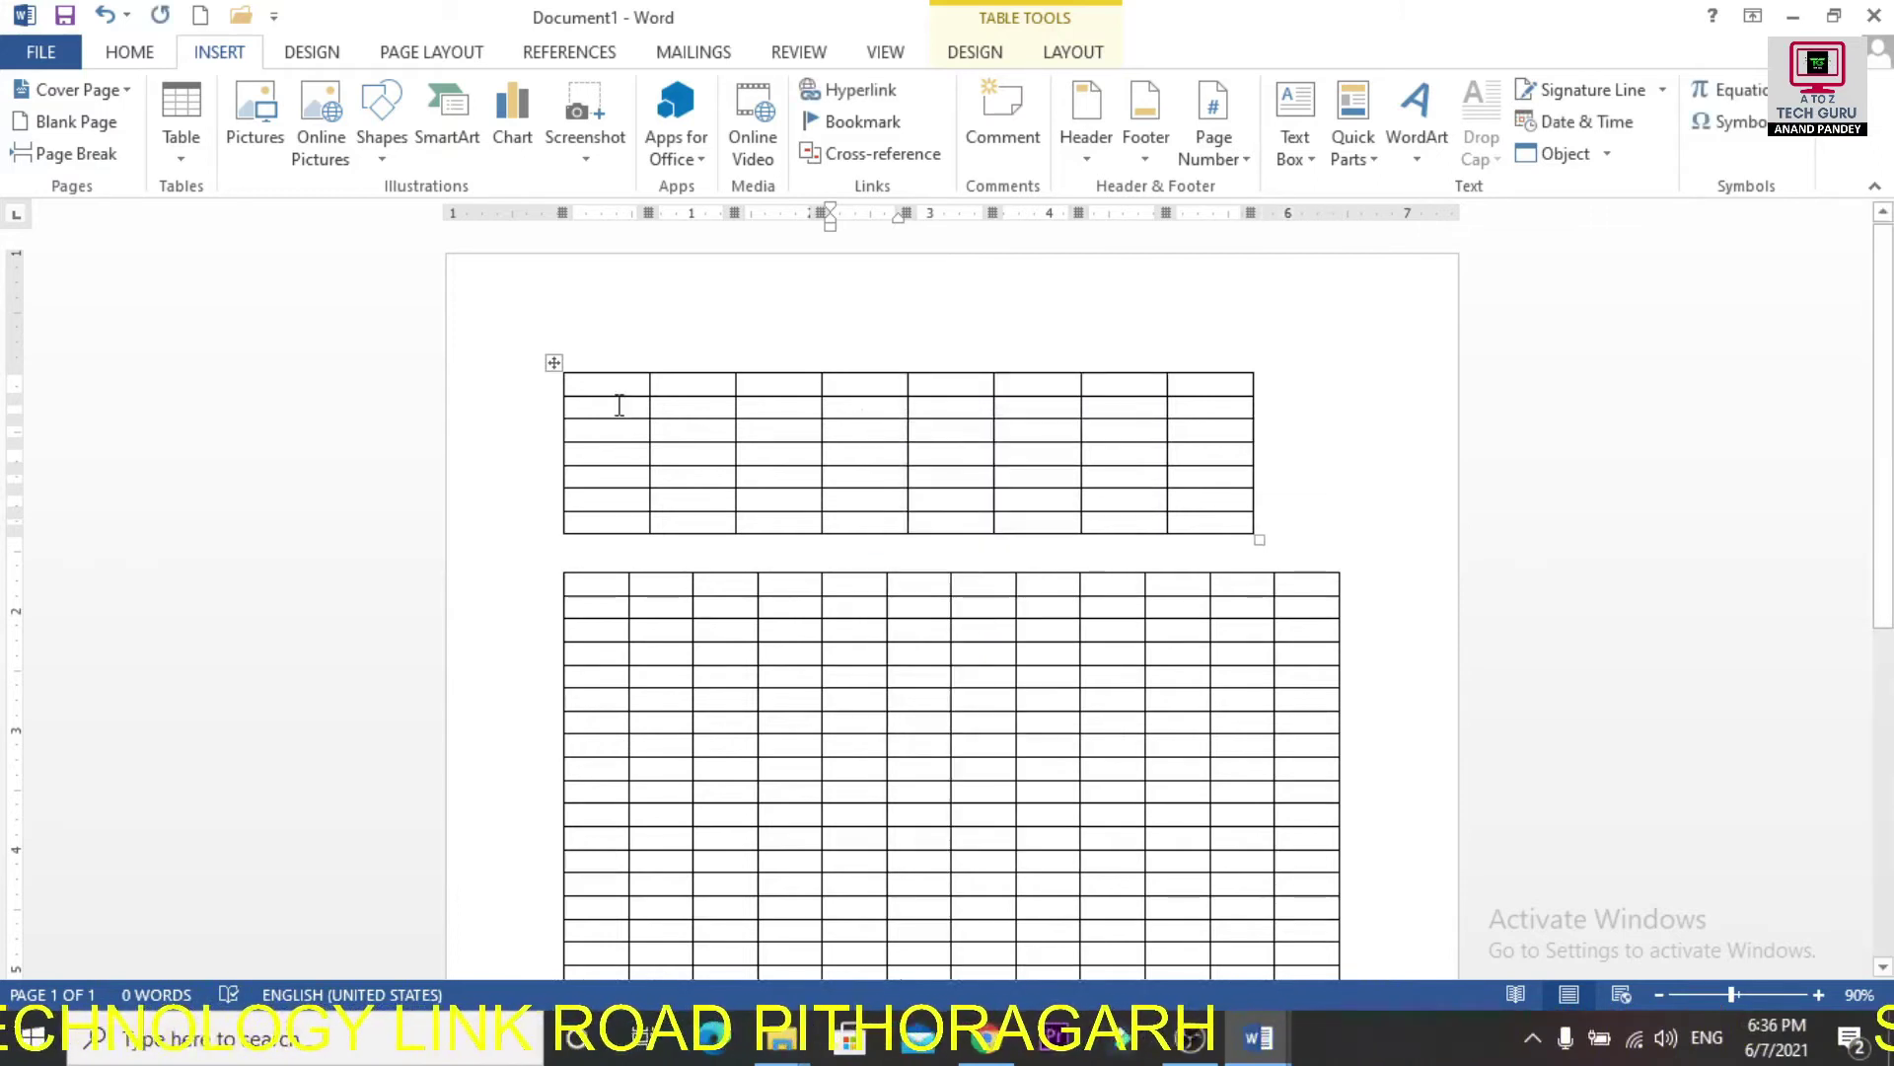
Select all cells of the upper table's second row and delete that row.
mouse_move(567, 414)
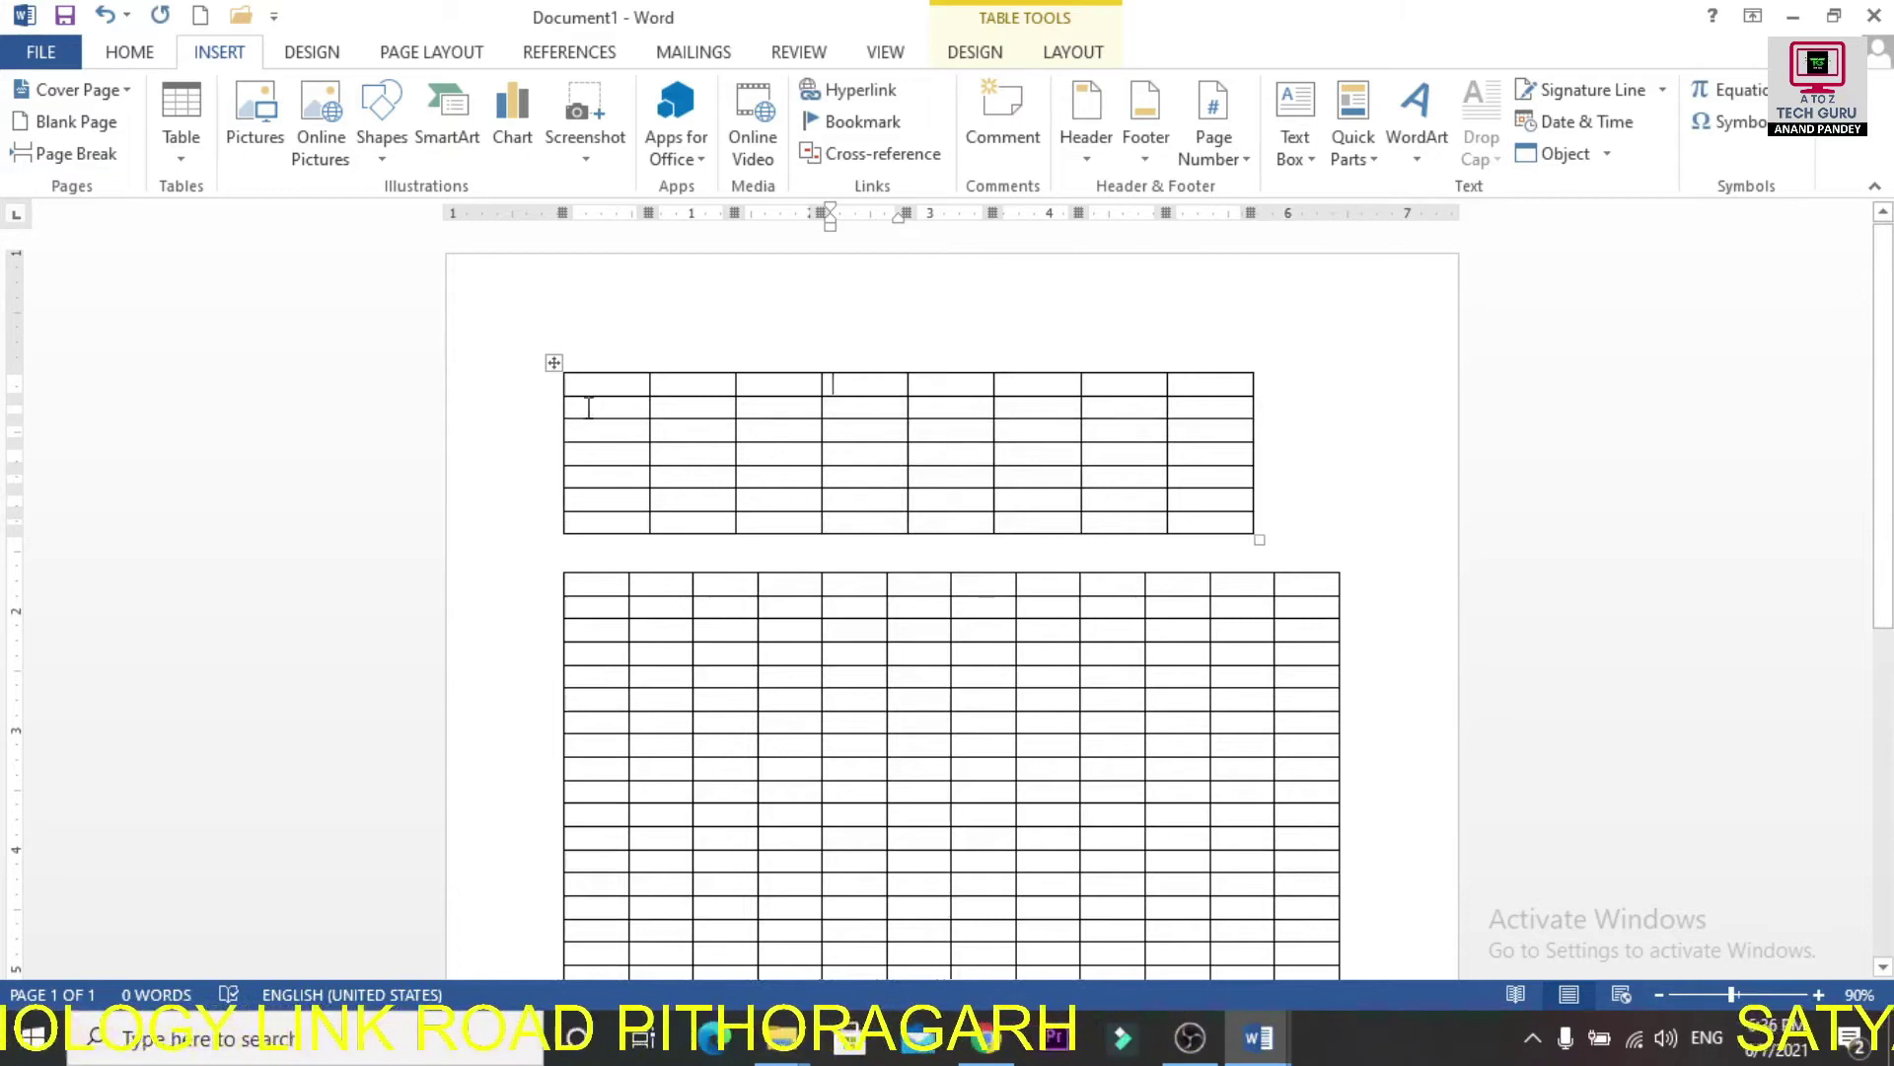
click(587, 407)
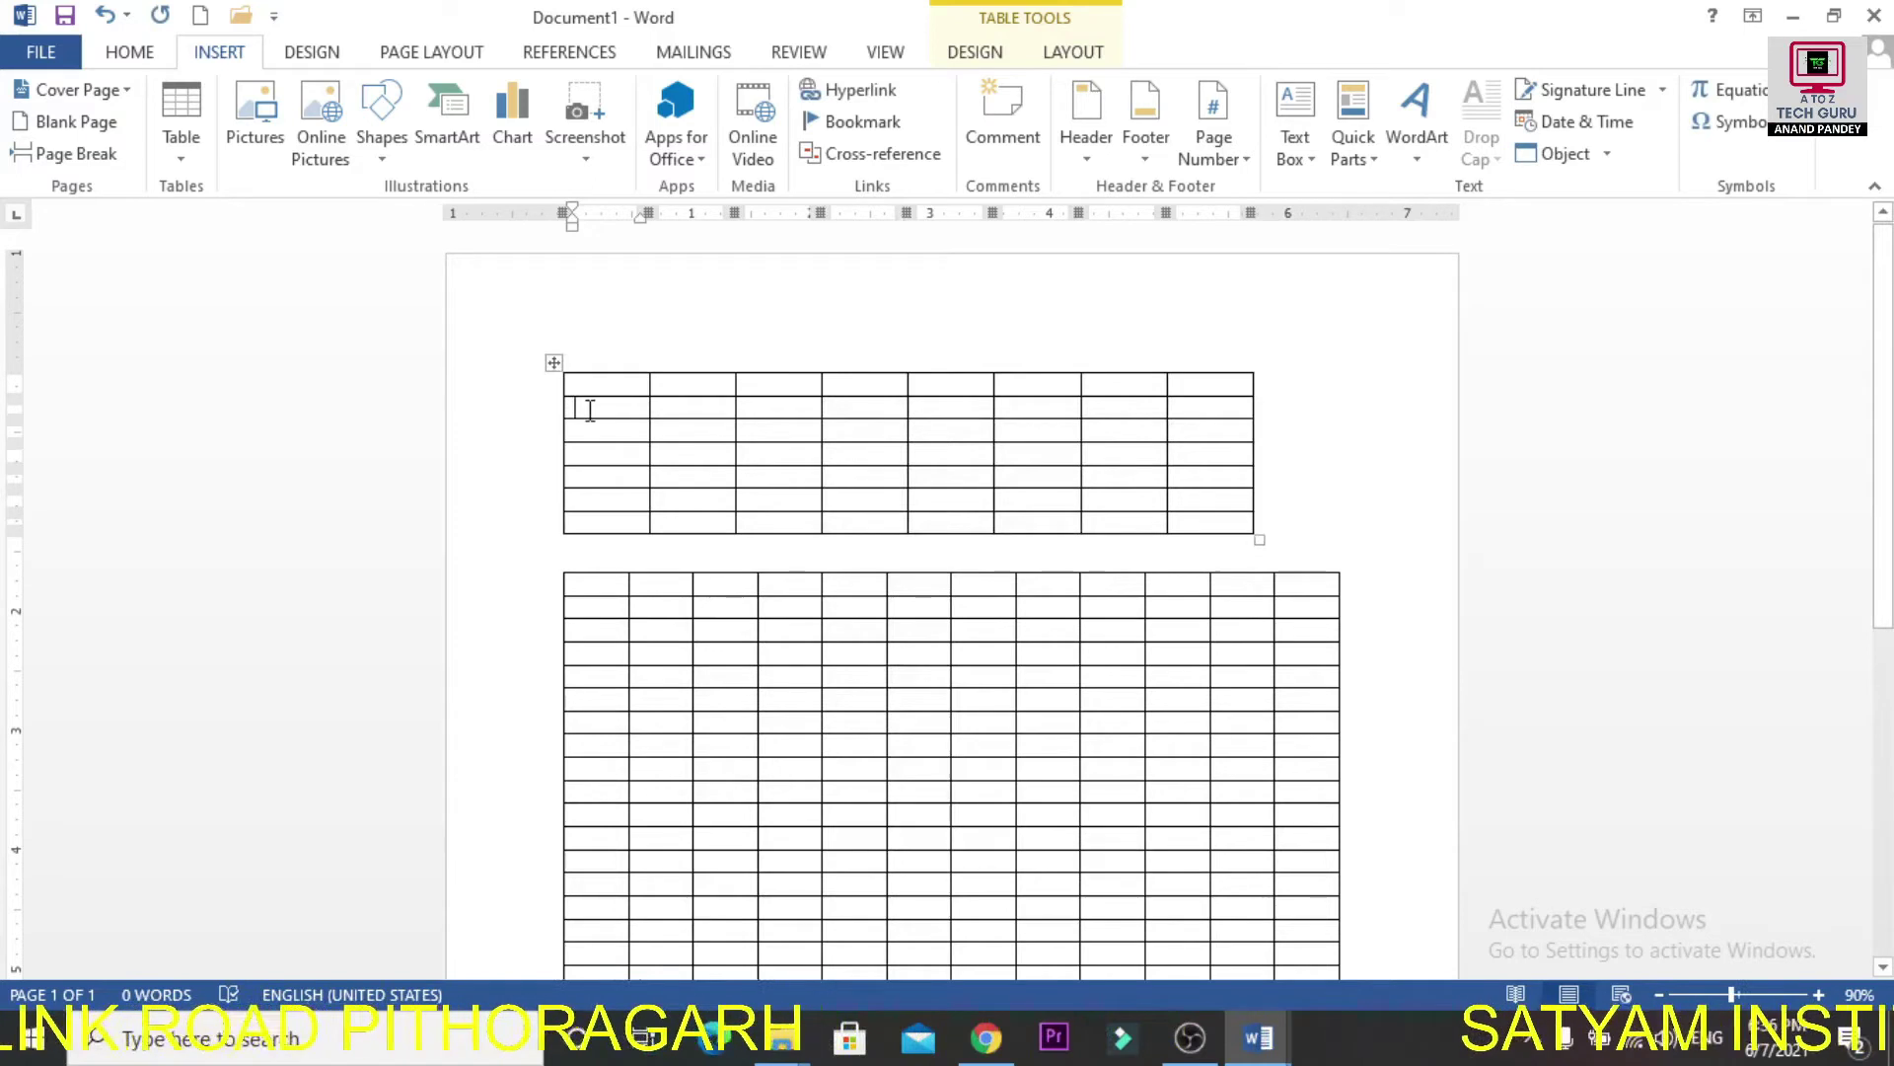
mouse_move(582, 410)
mouse_down()
mouse_move(784, 385)
mouse_move(914, 414)
mouse_move(1215, 411)
mouse_up()
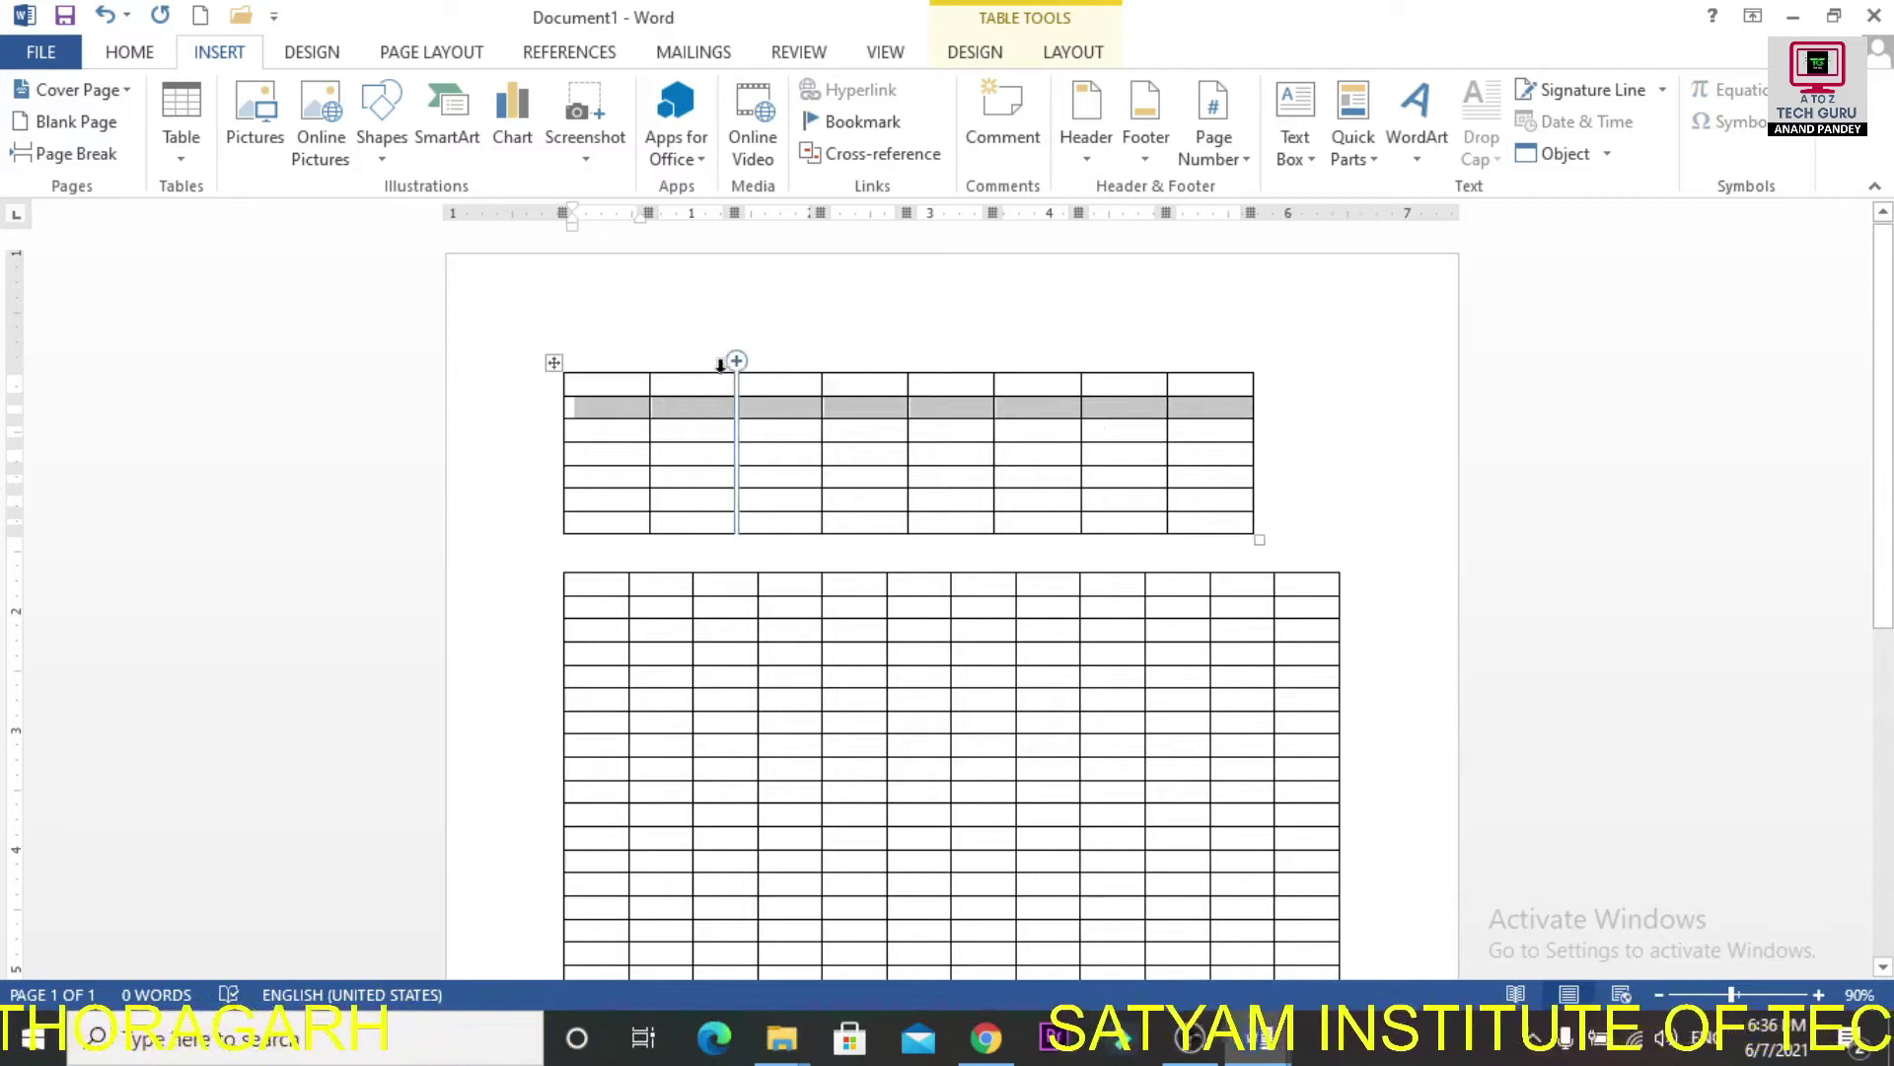
click(590, 407)
drag(590, 406, 1224, 402)
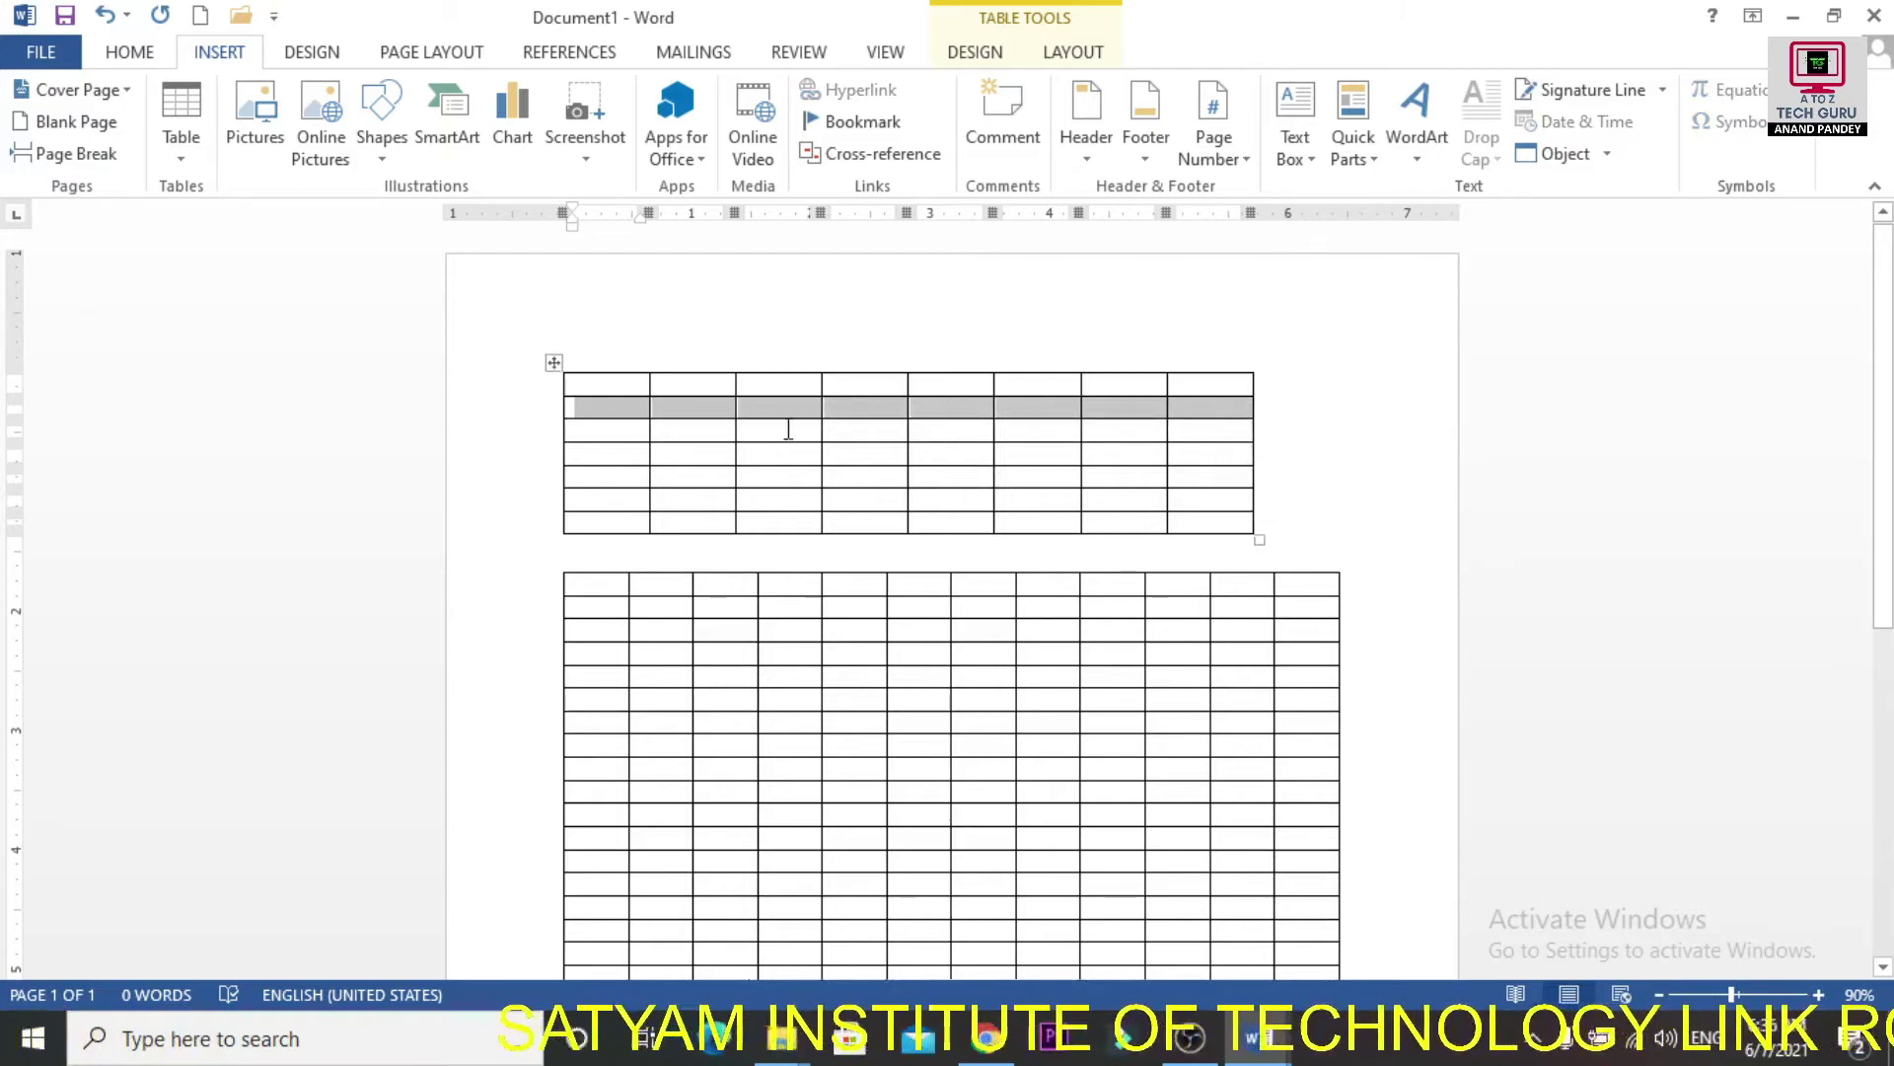
right_click(599, 405)
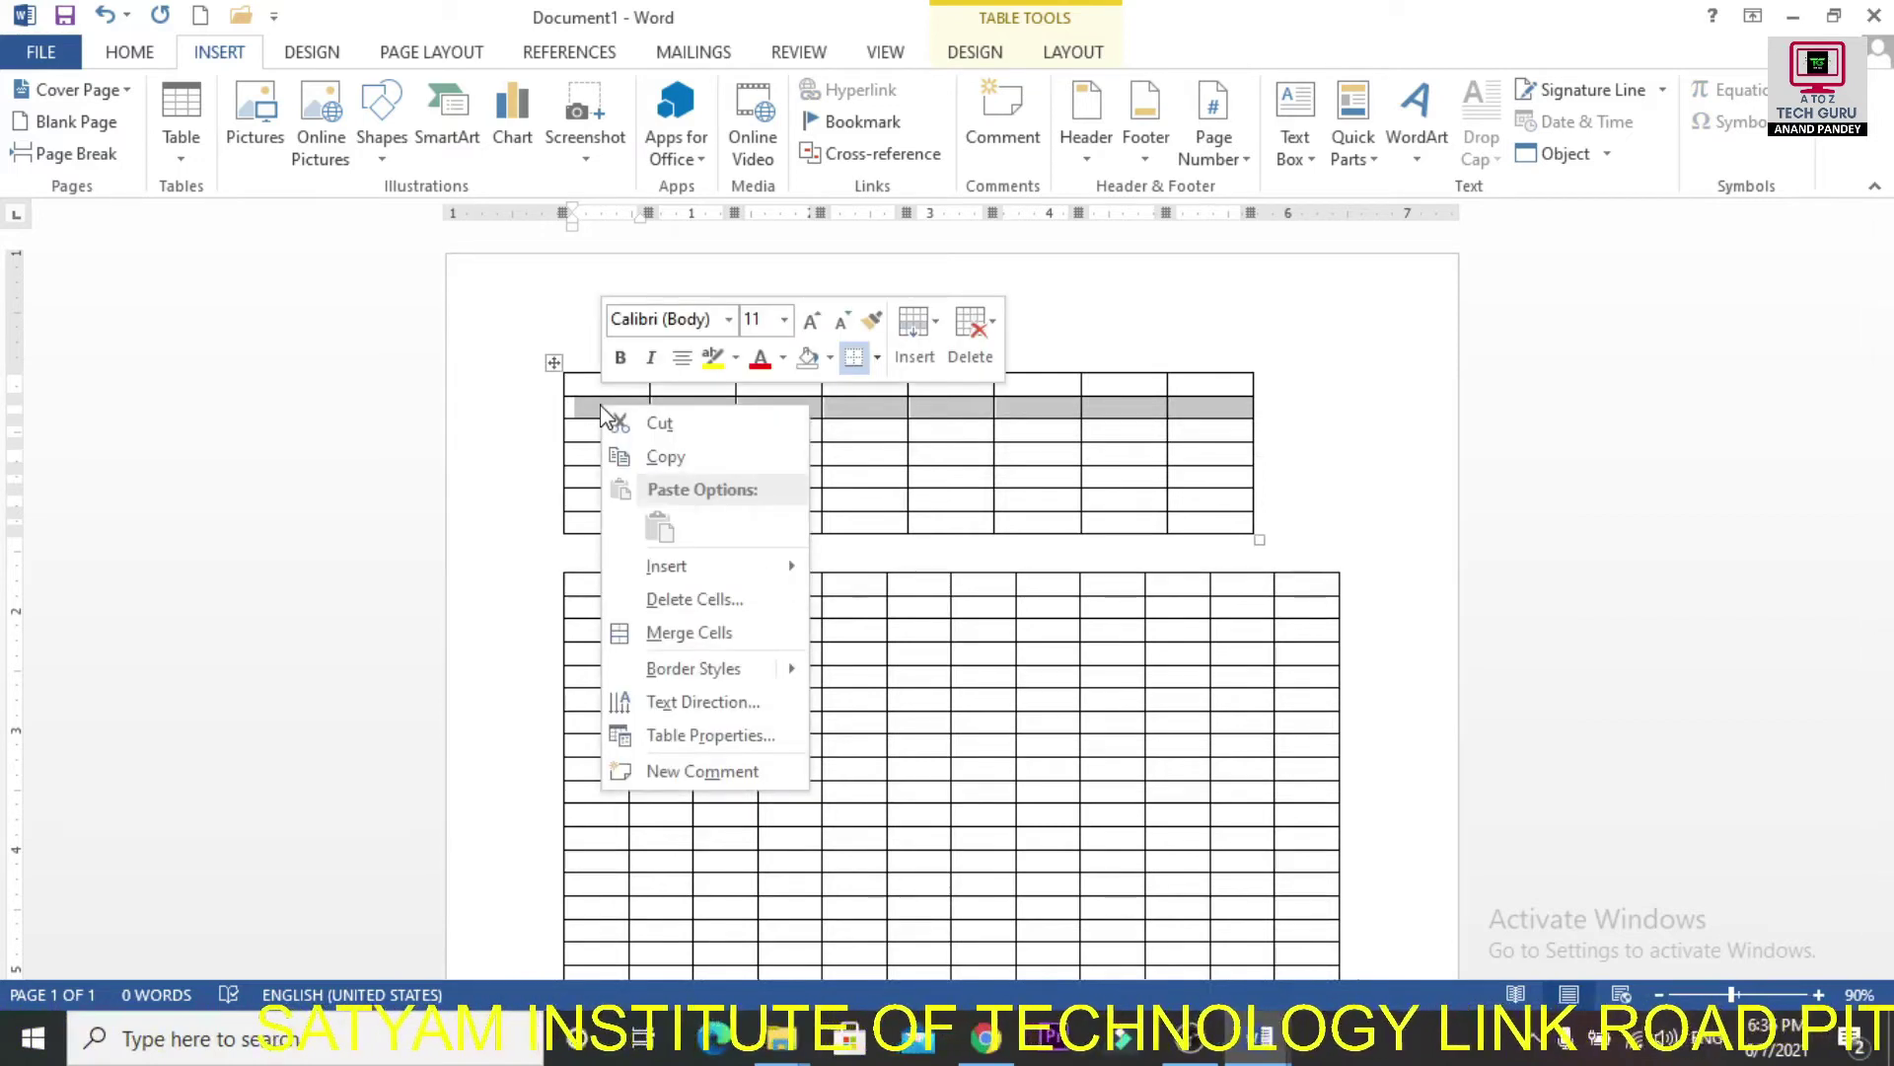
click(695, 599)
click(919, 555)
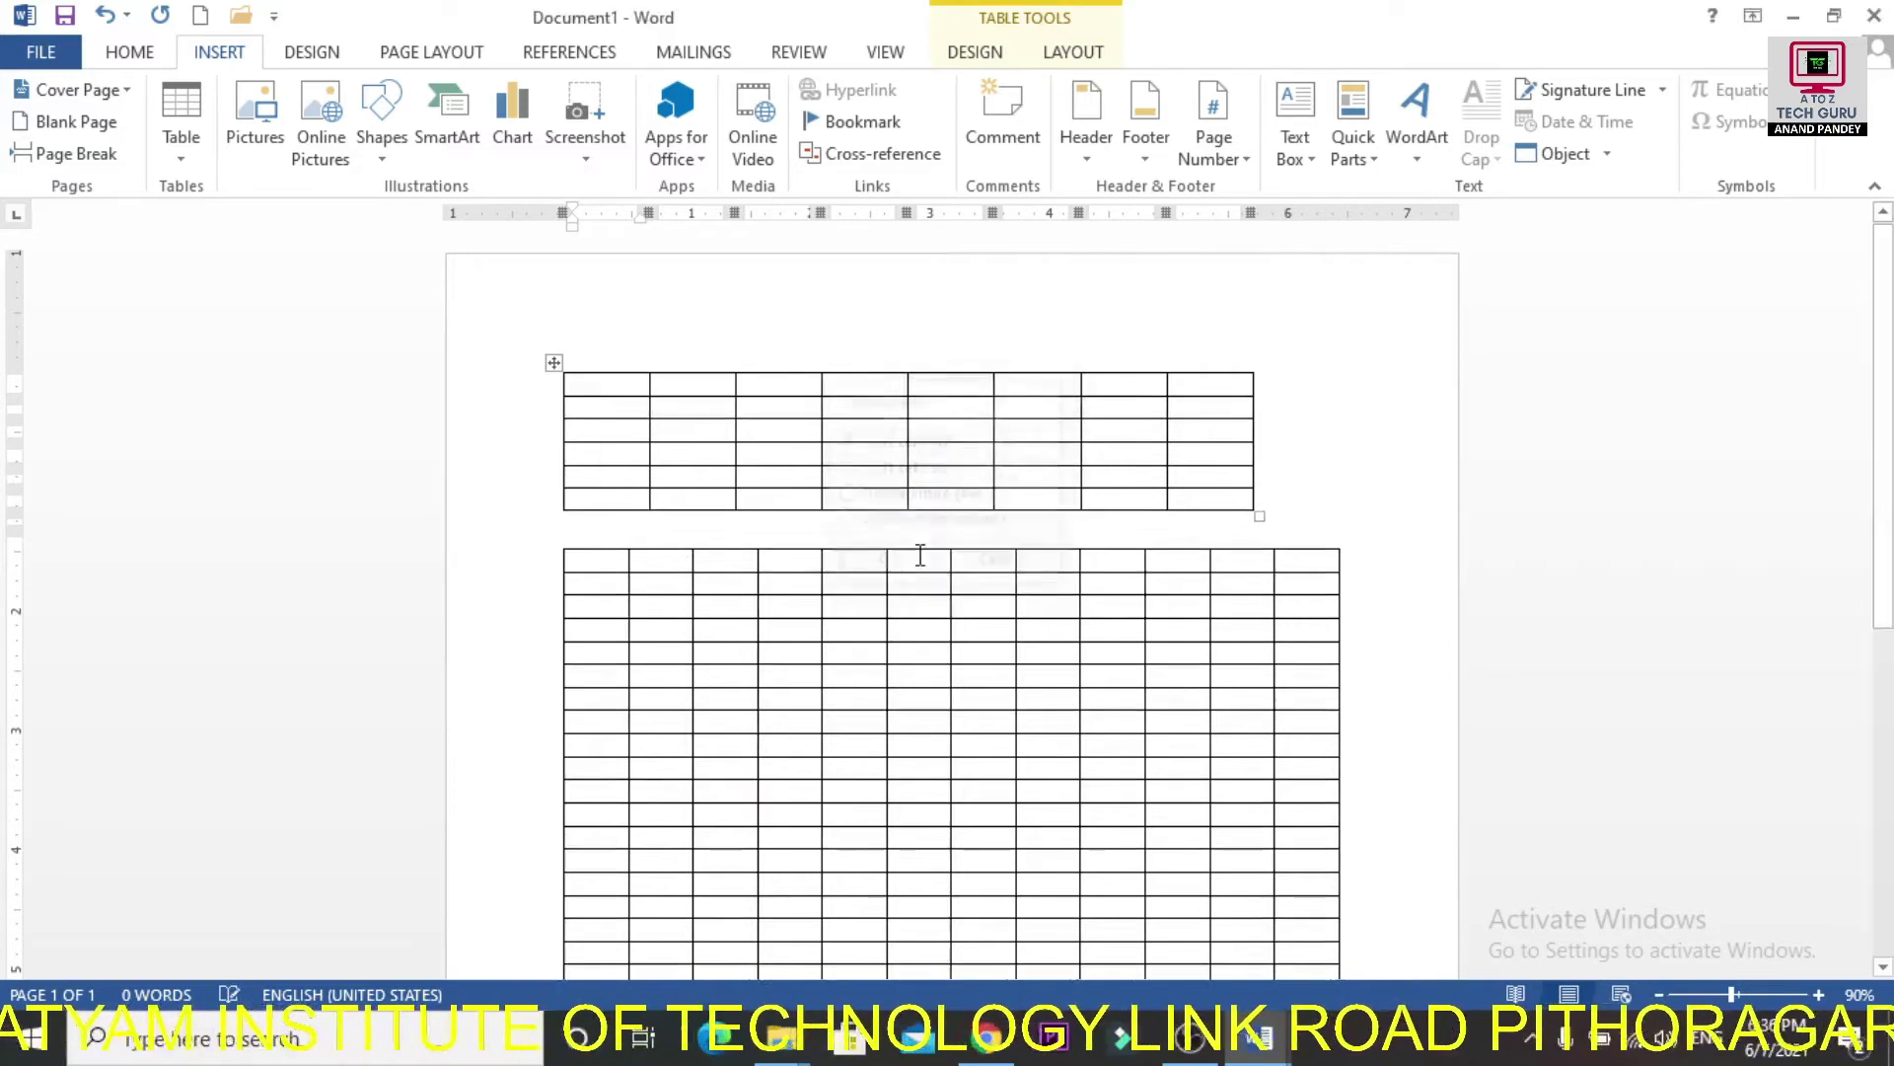
Select the upper table's entire second row, and switch the selection to its entire third row.
mouse_move(537, 423)
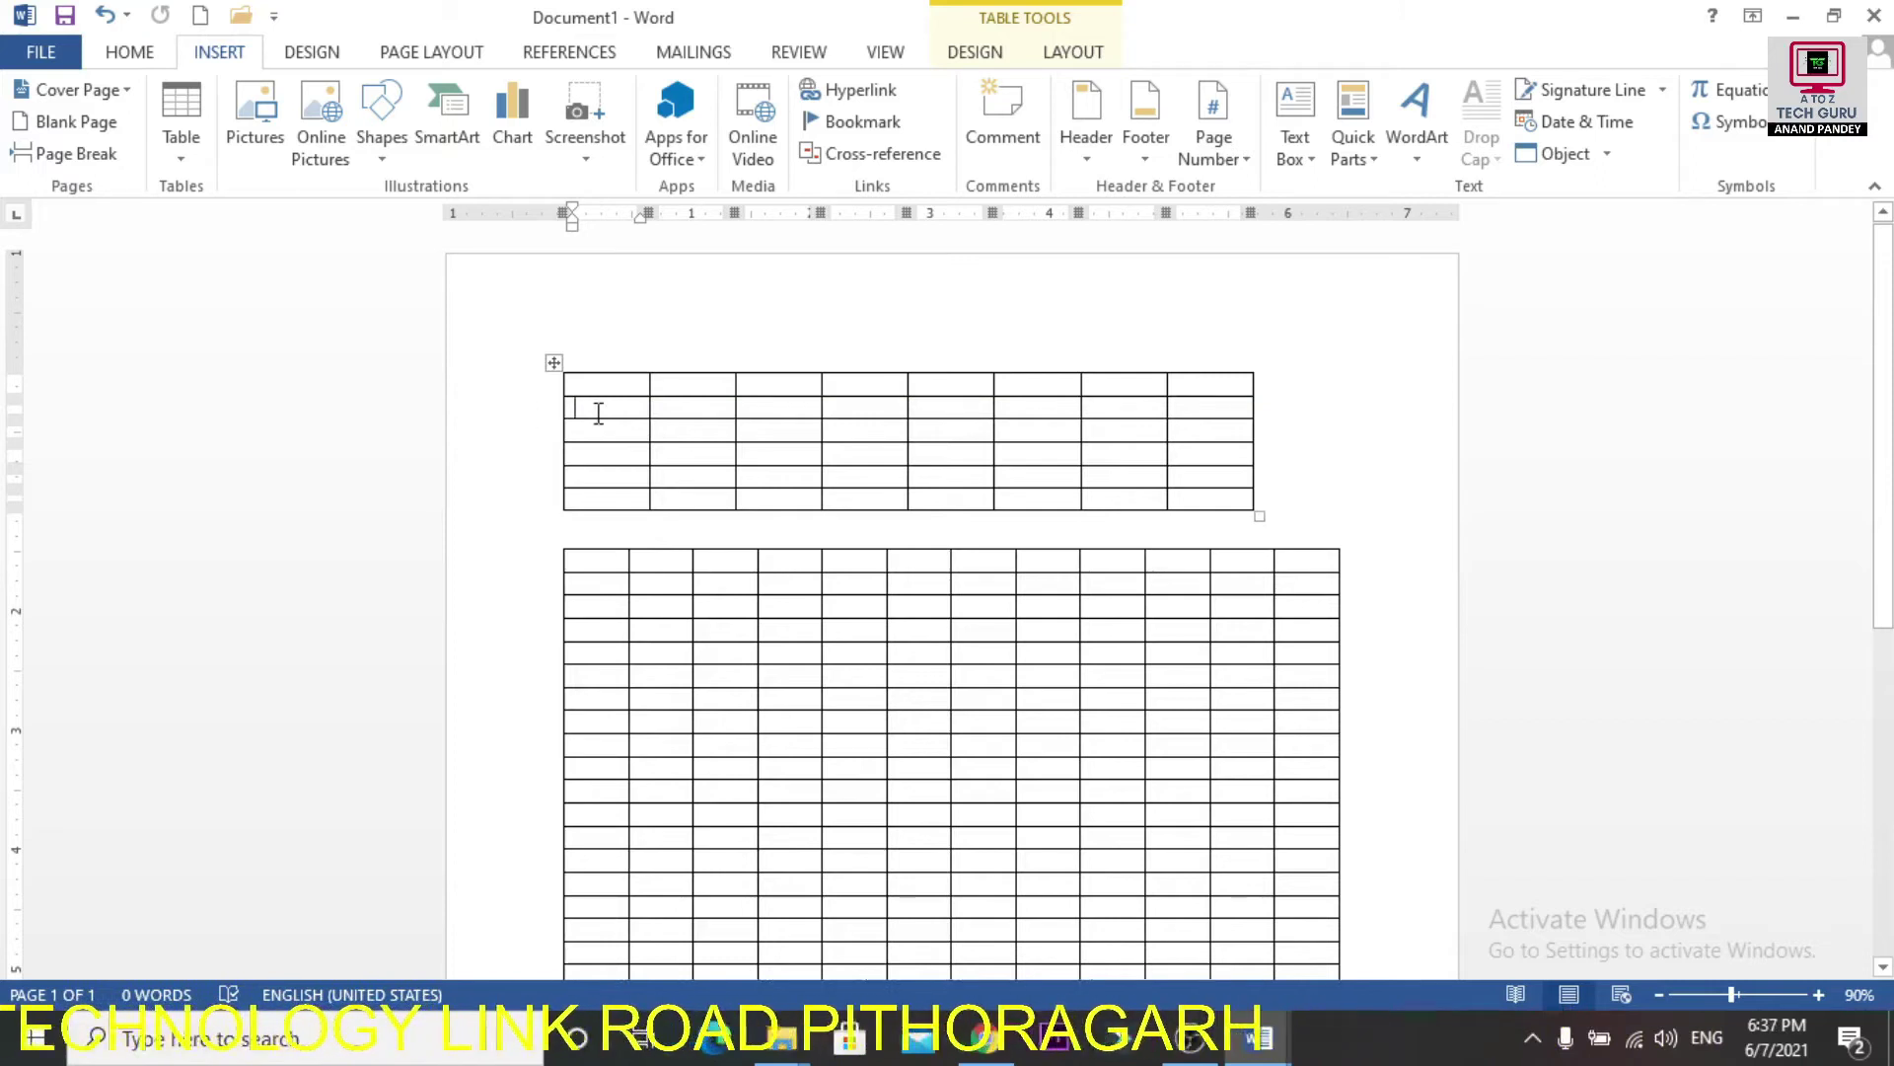
click(515, 421)
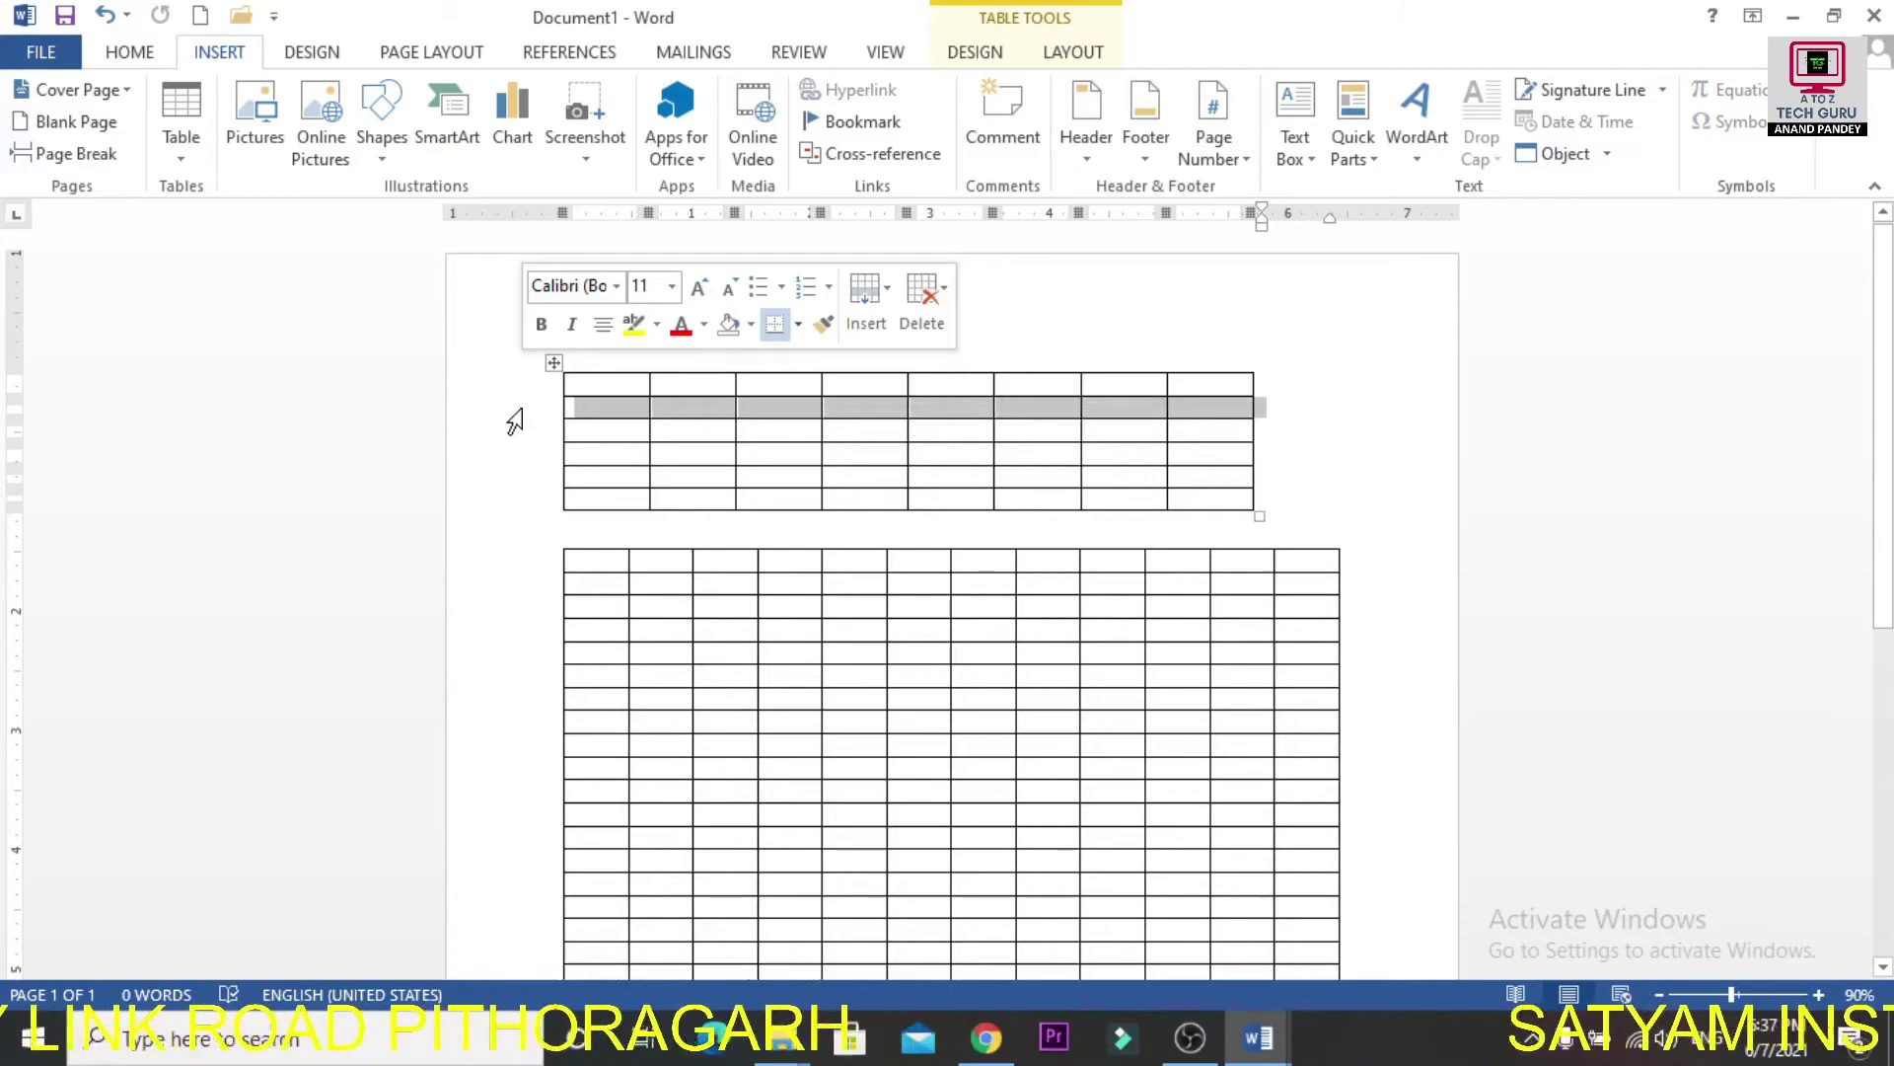
click(514, 444)
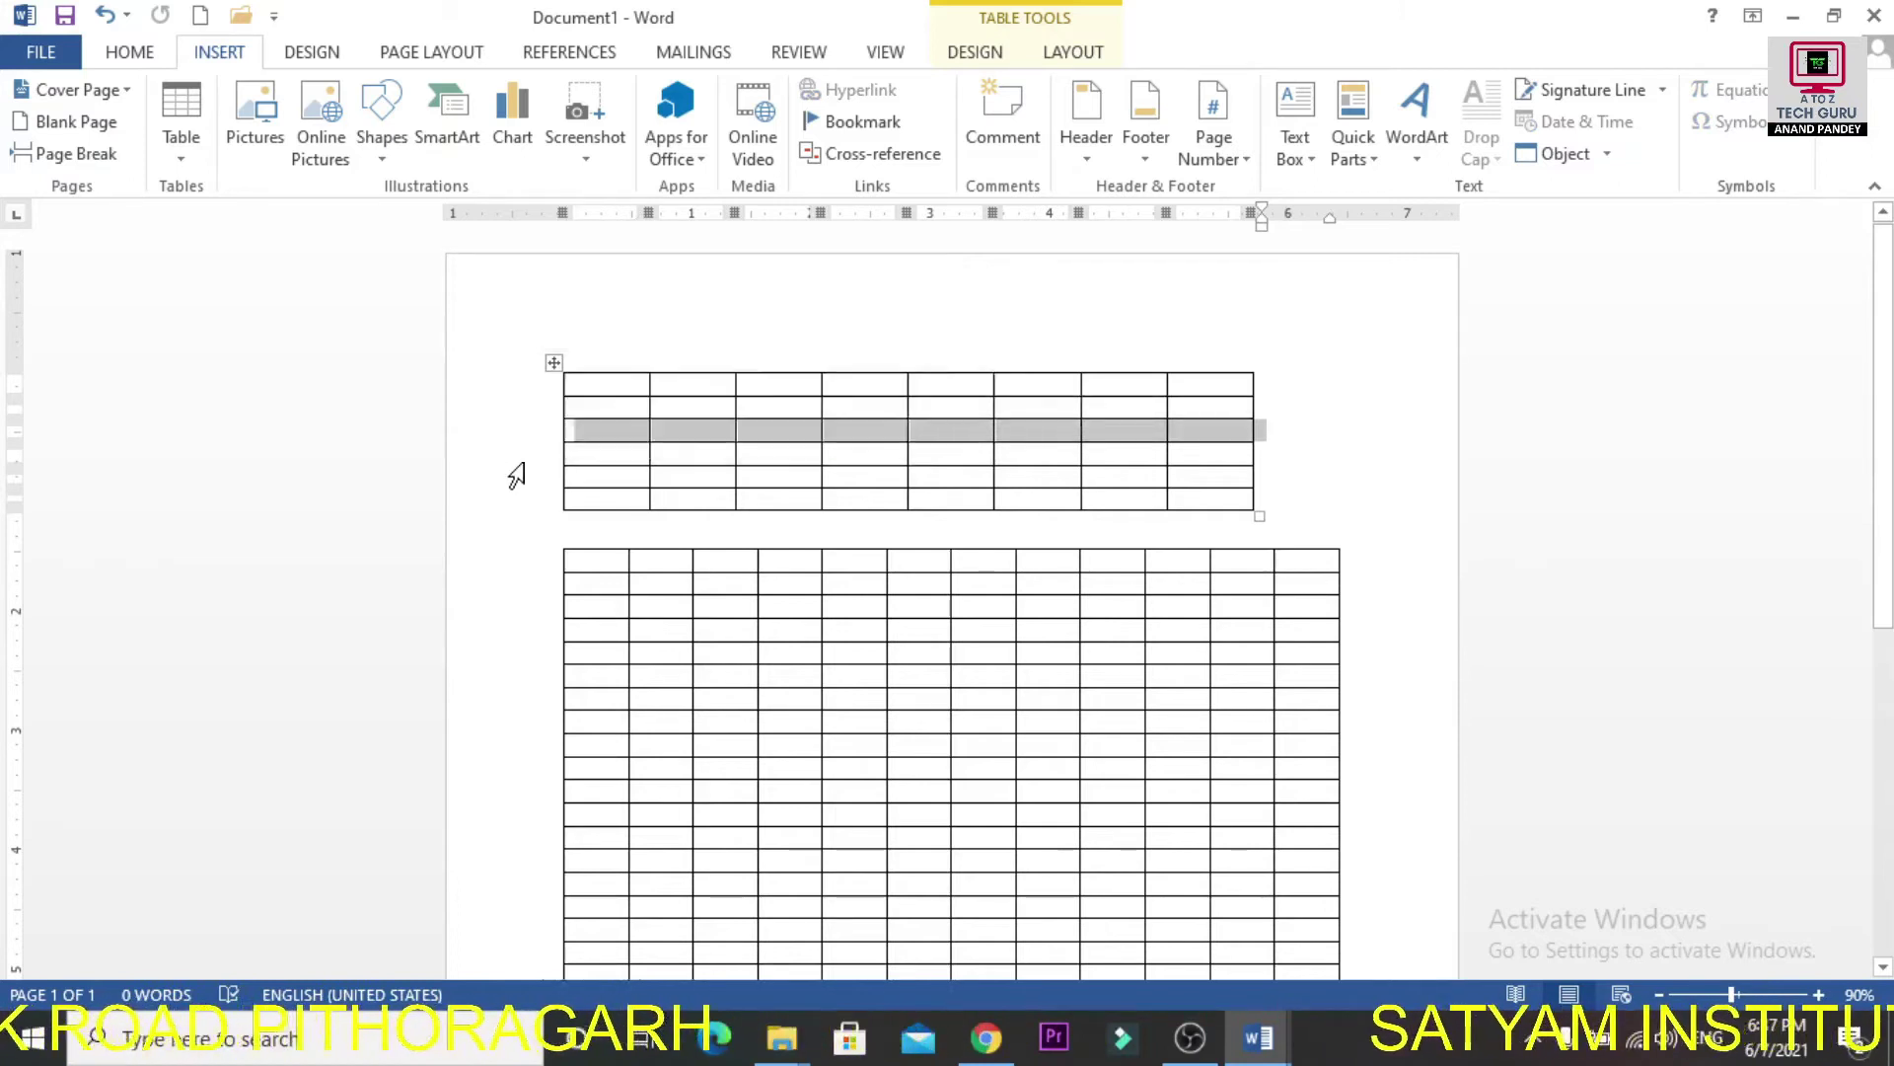
Select entire rows of the upper table one at a time: the fourth, the sixth, the fourth again, and the third.
click(514, 456)
click(514, 498)
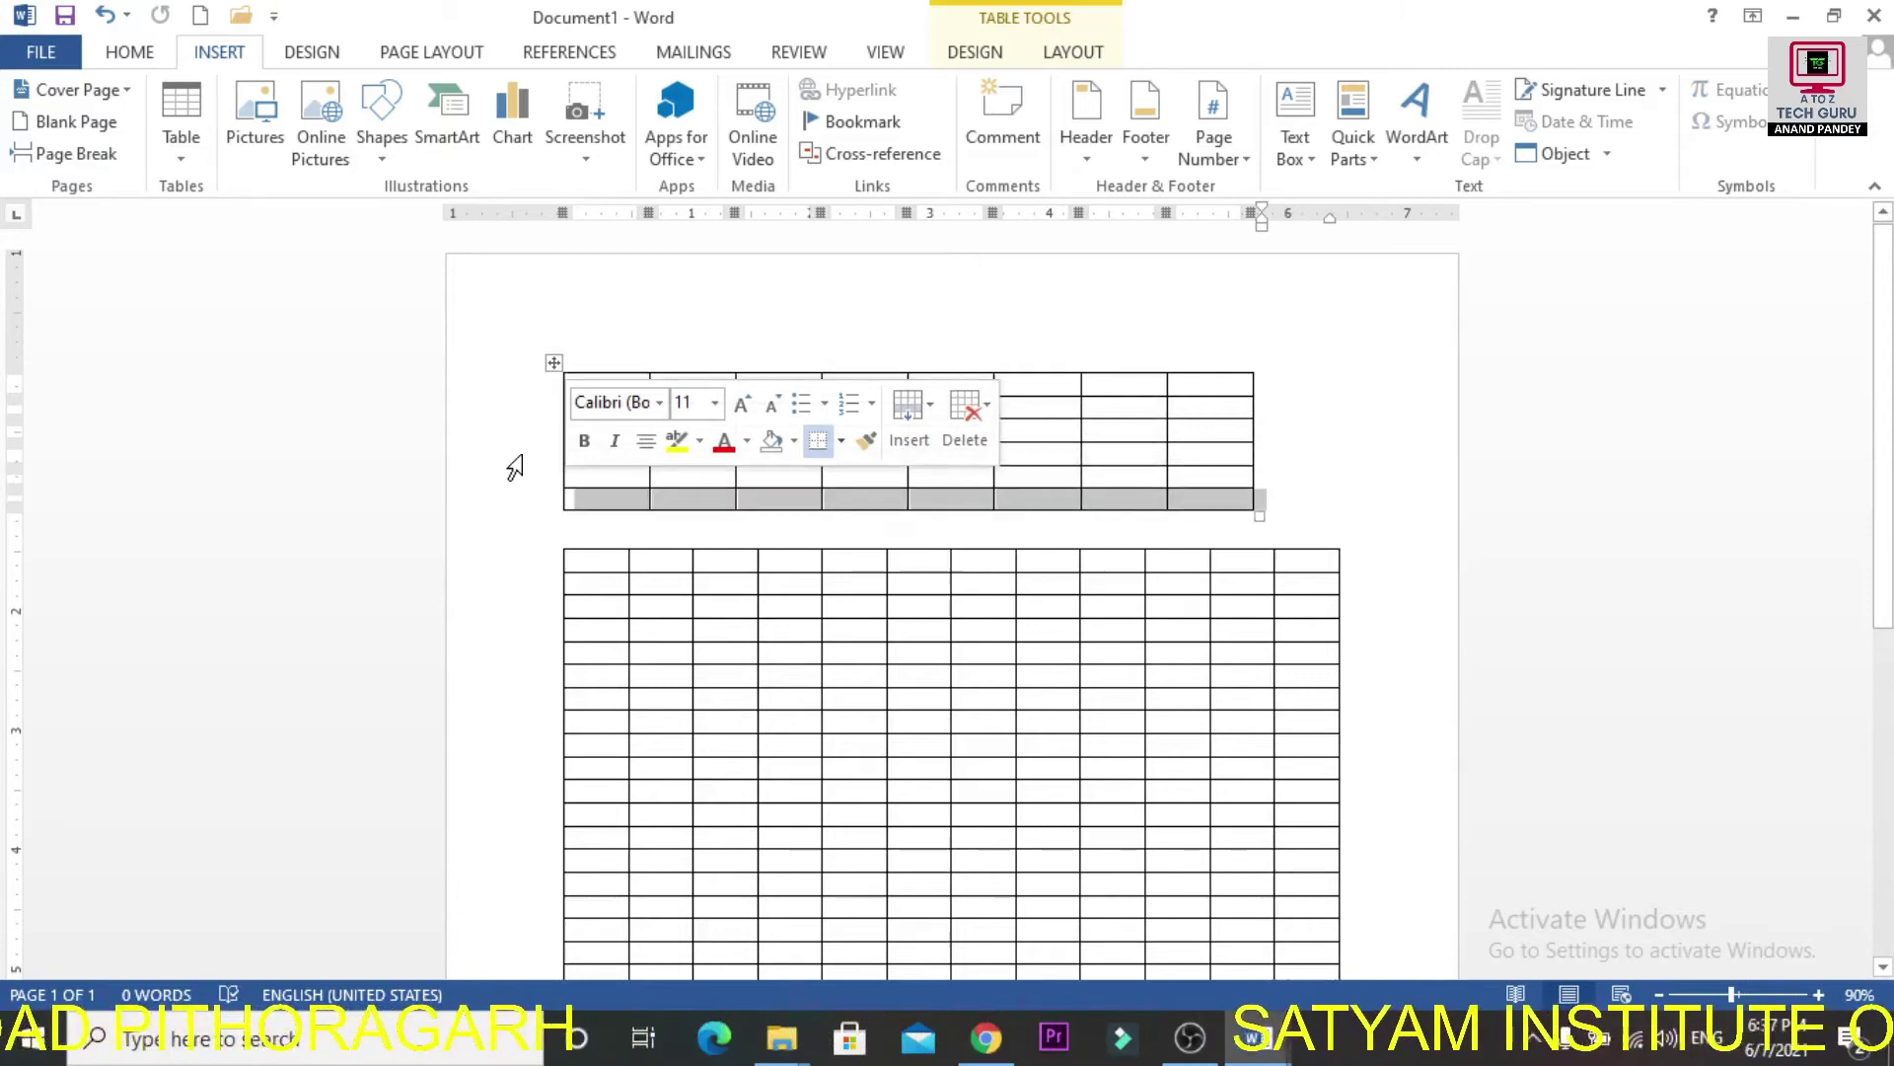
click(514, 450)
click(515, 432)
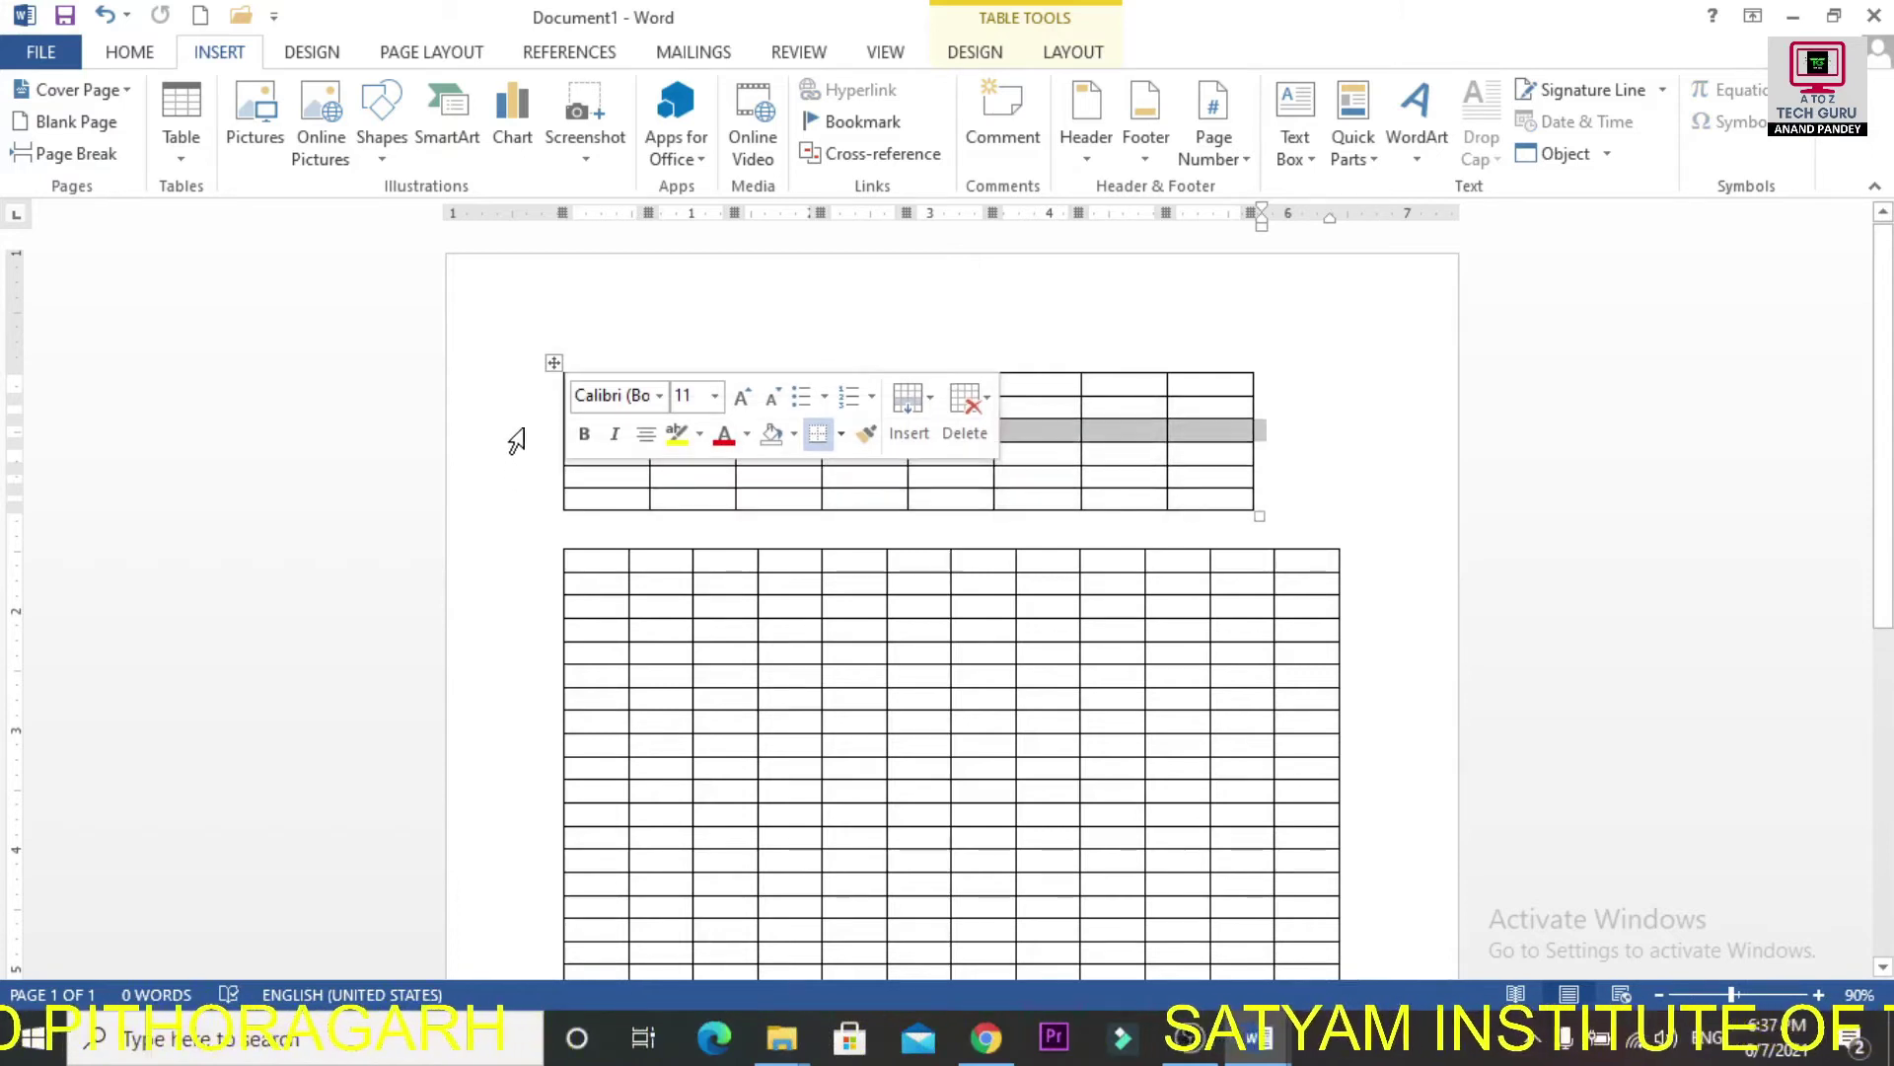
Select the upper table's columns one after another, from the second through the seventh.
click(658, 326)
click(775, 326)
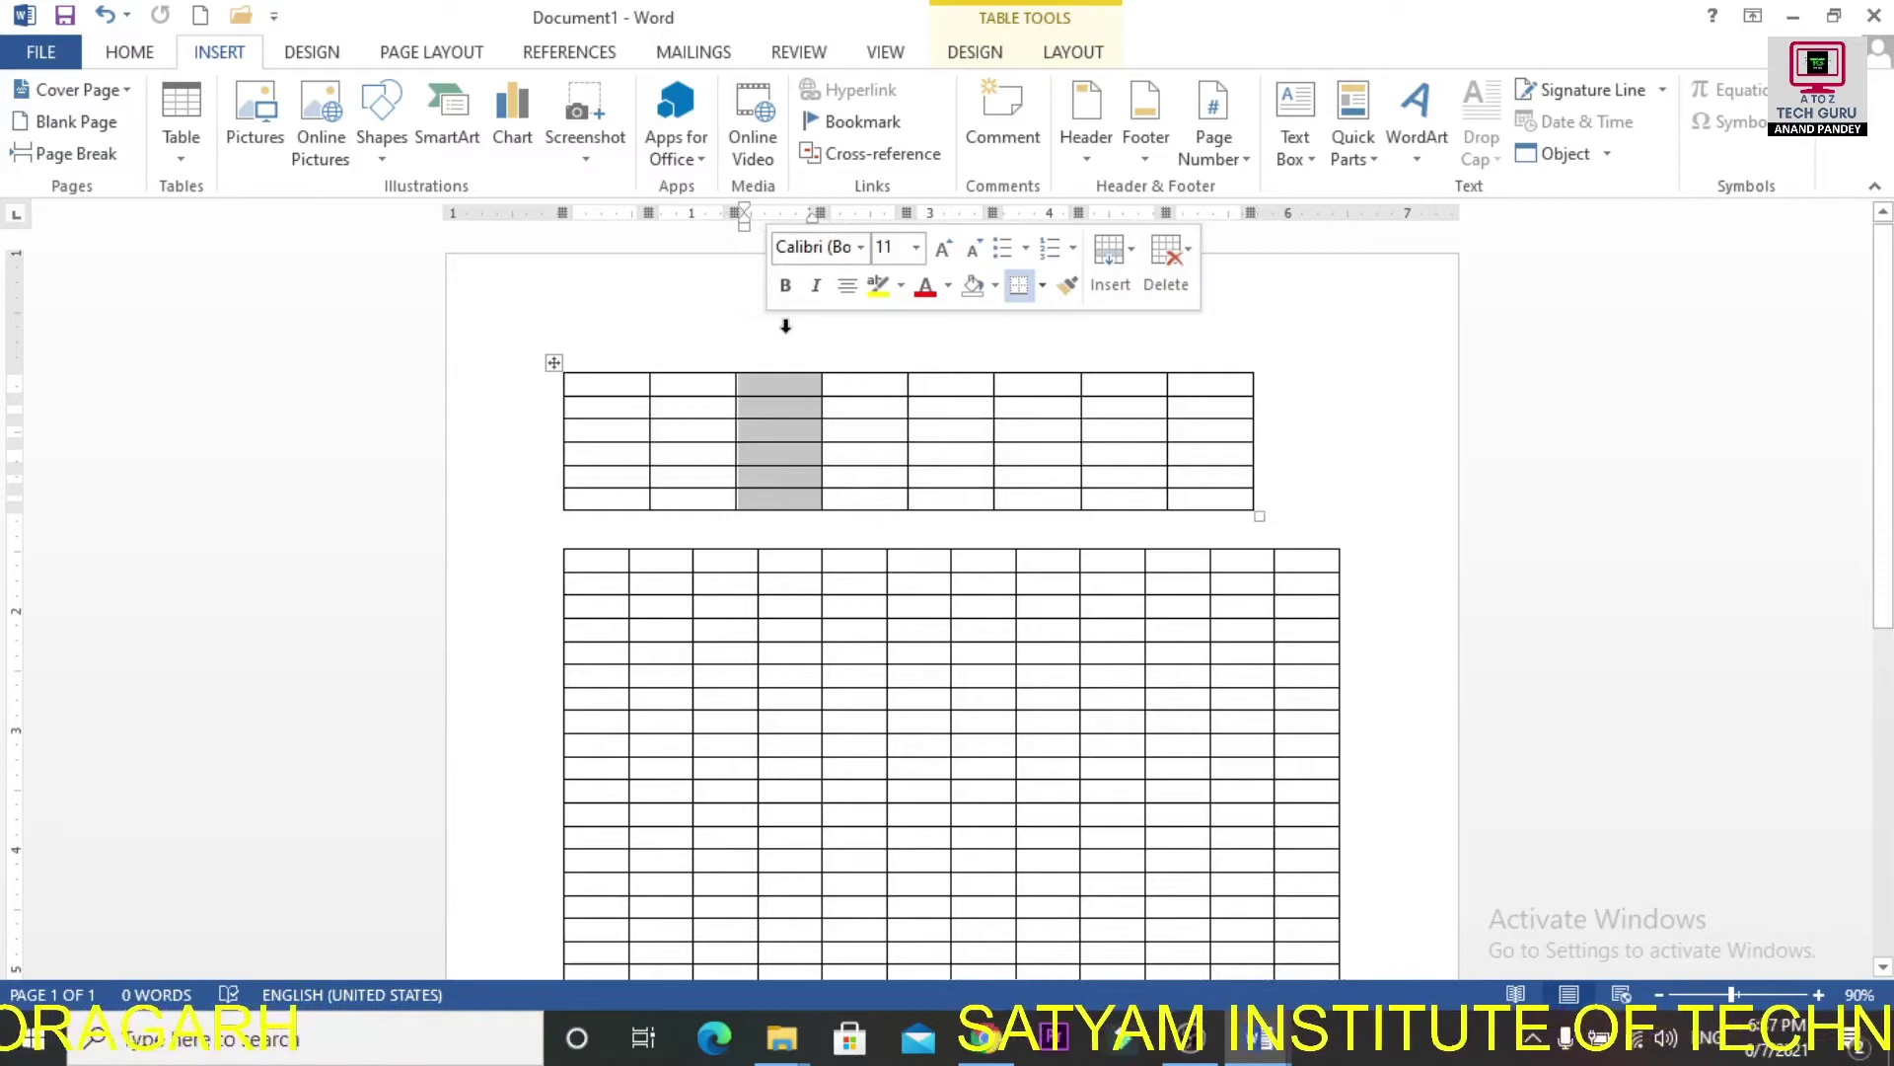
click(837, 331)
click(944, 338)
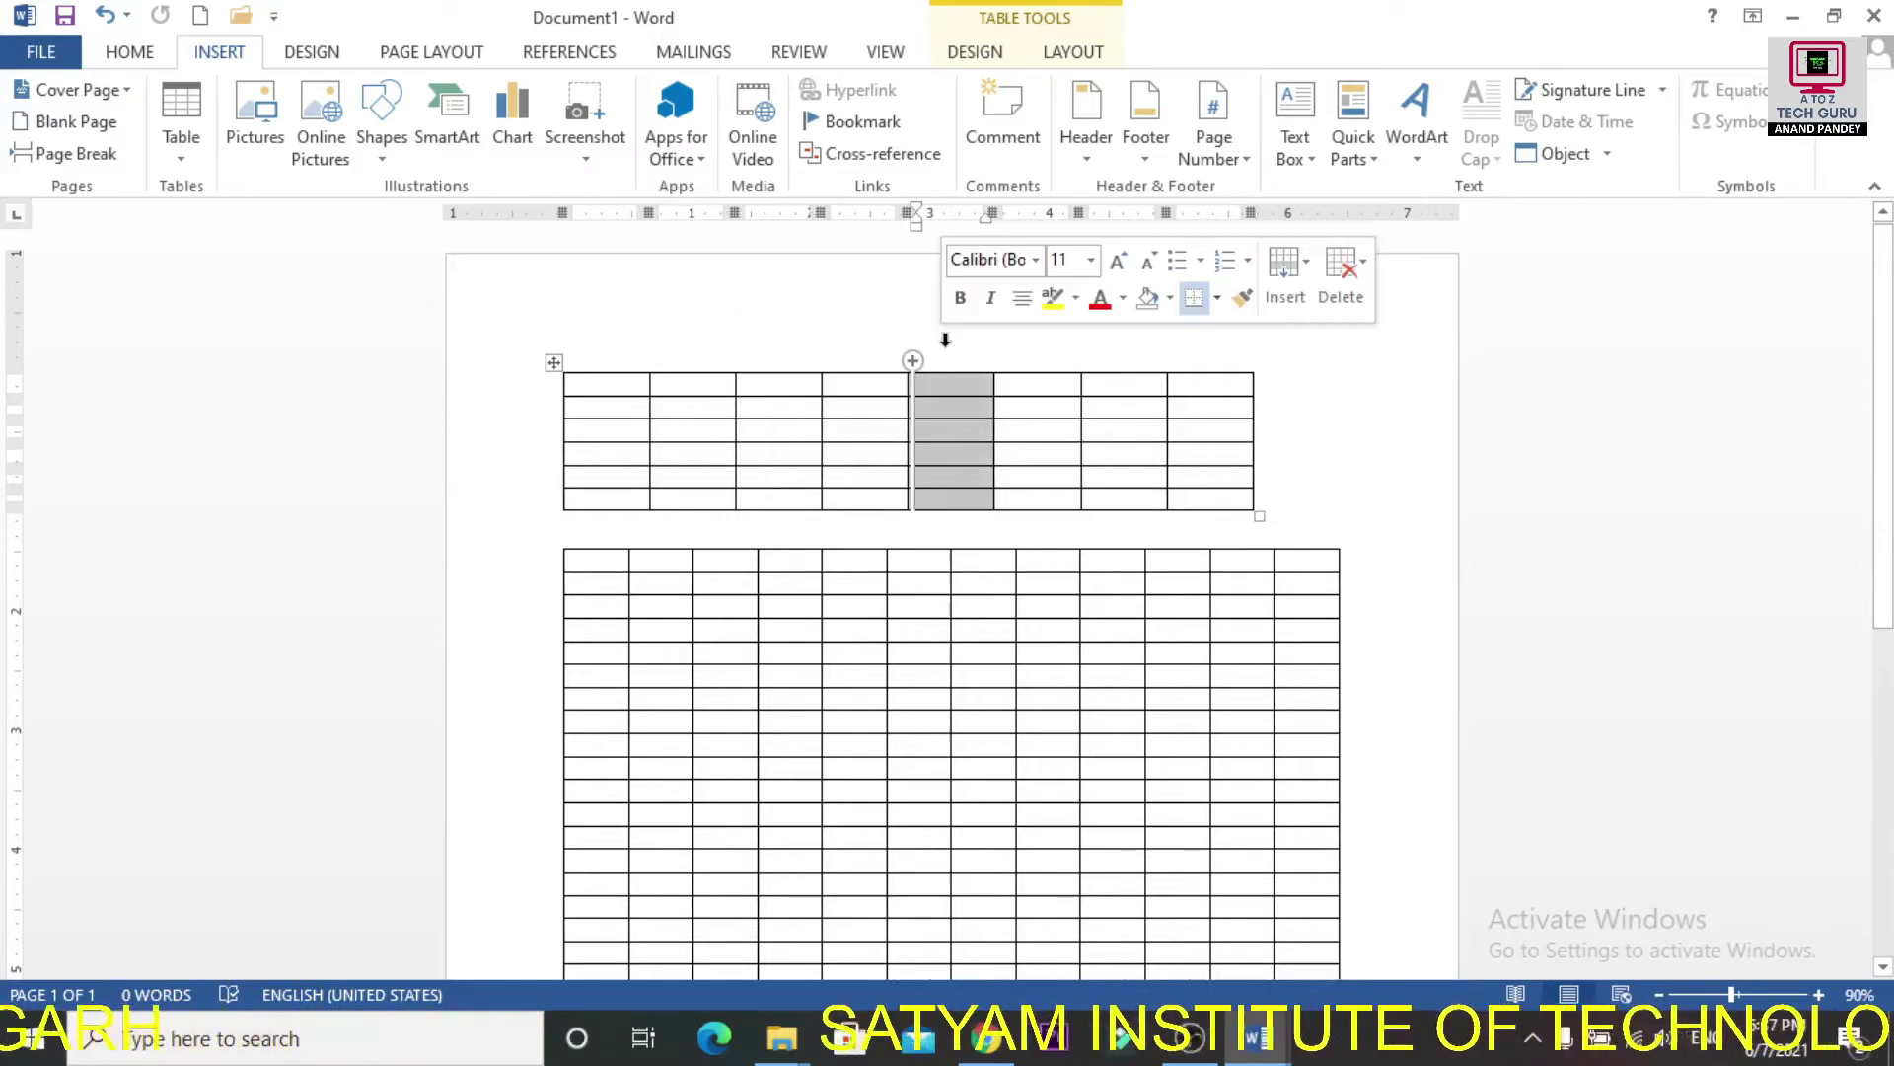
click(1036, 340)
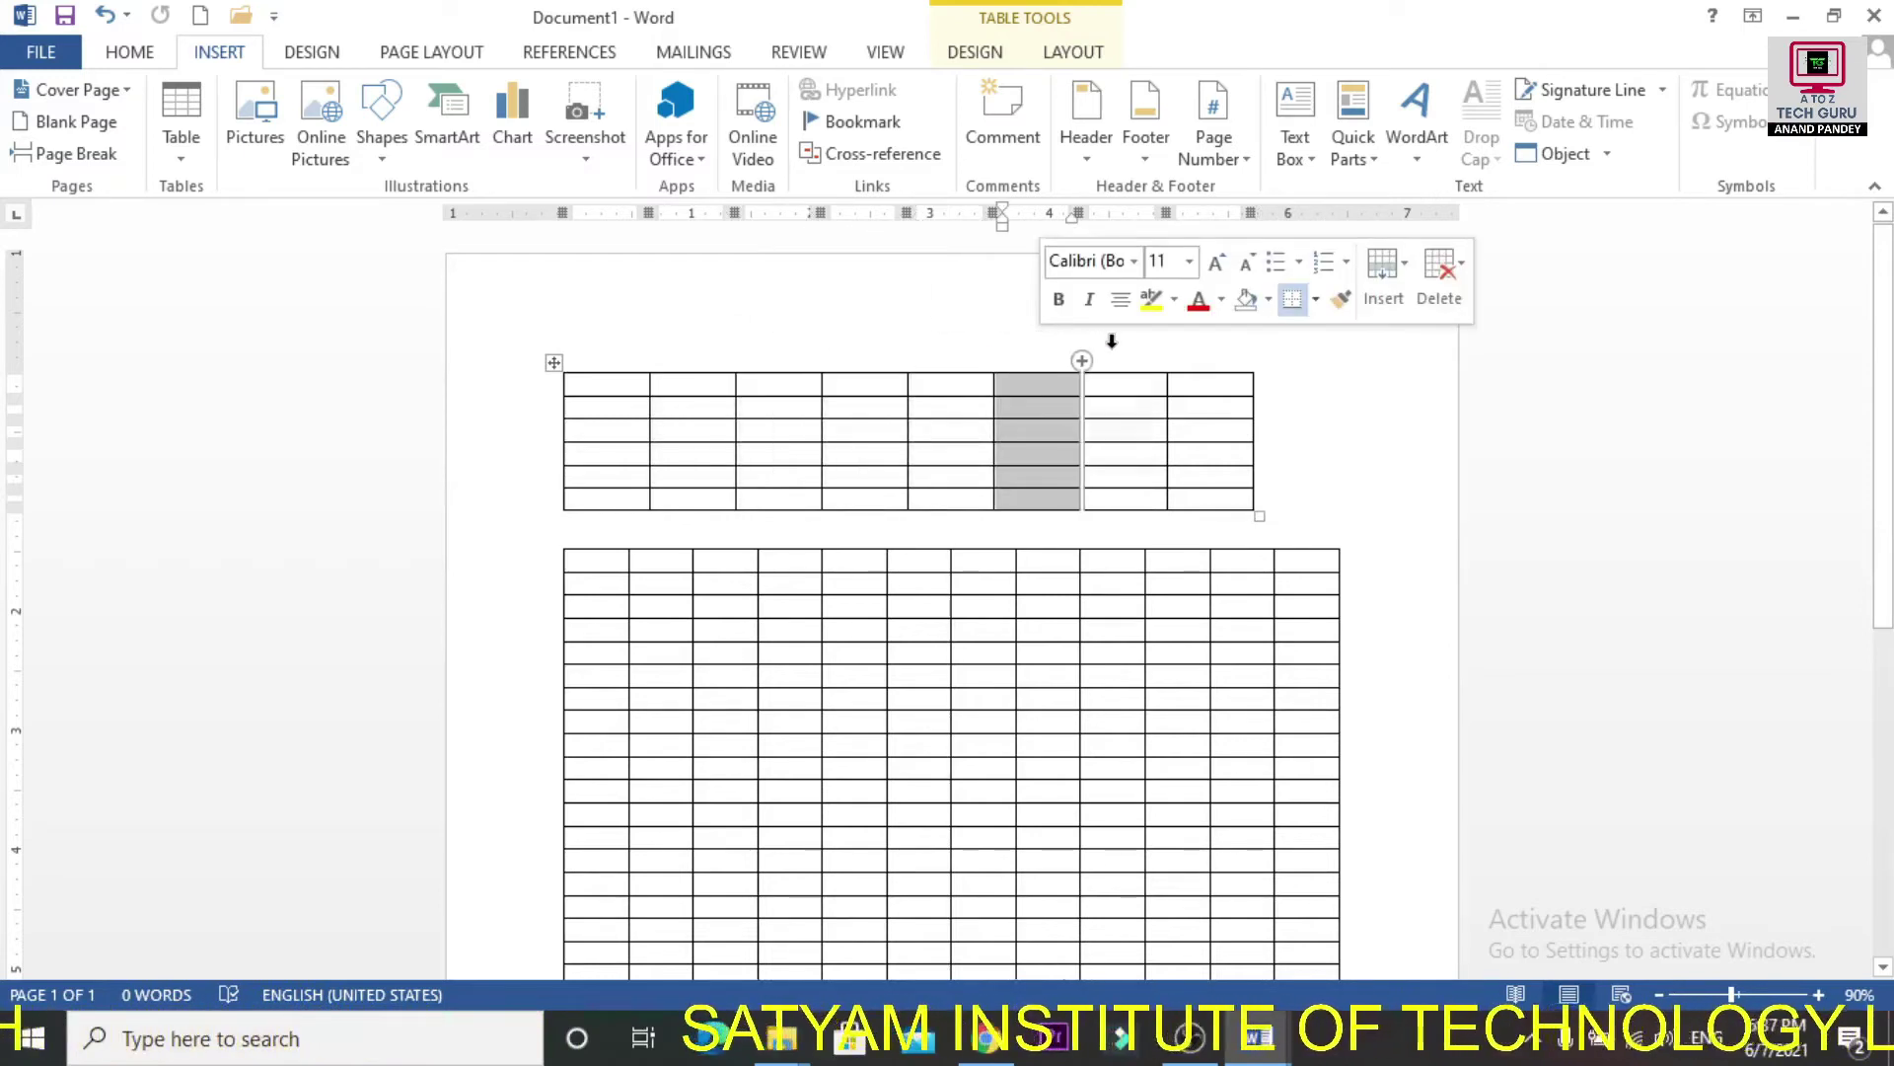
click(1112, 340)
Delete the upper table's last column and undo that deletion.
click(1191, 343)
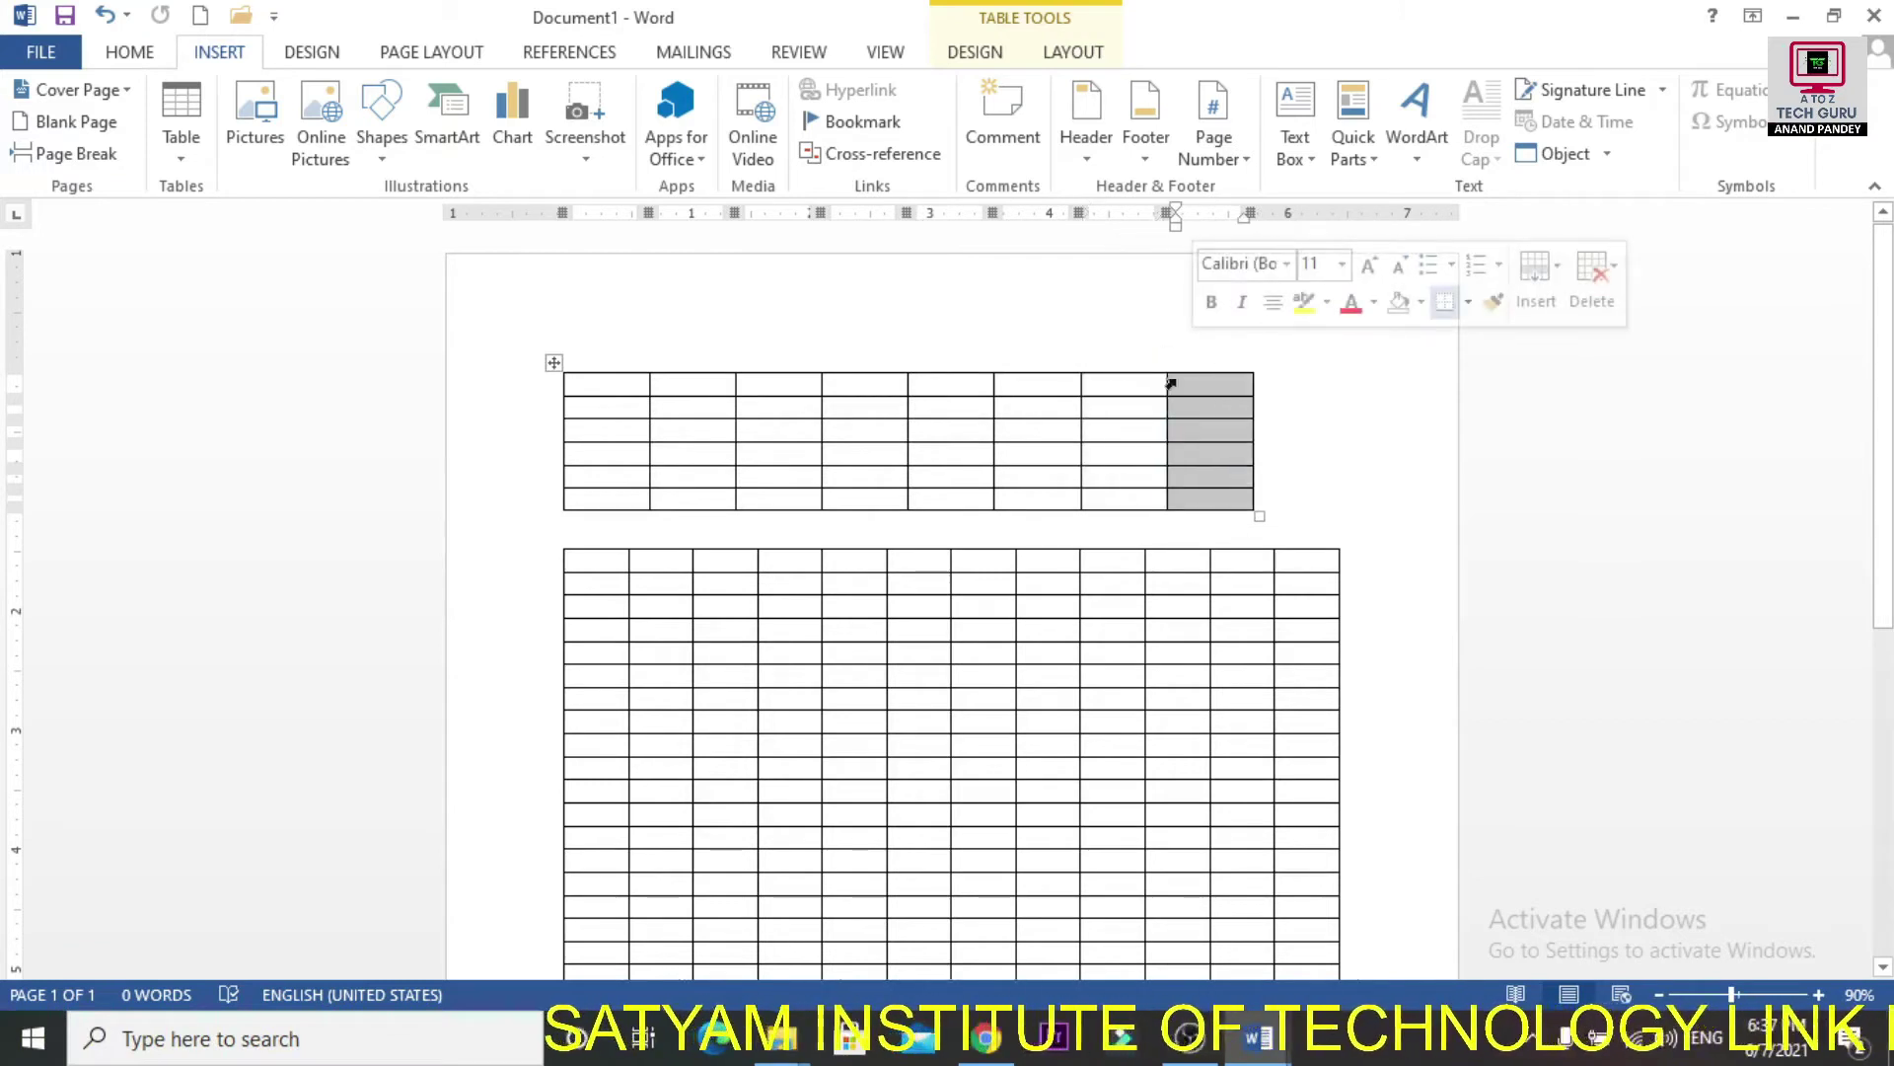
right_click(1189, 383)
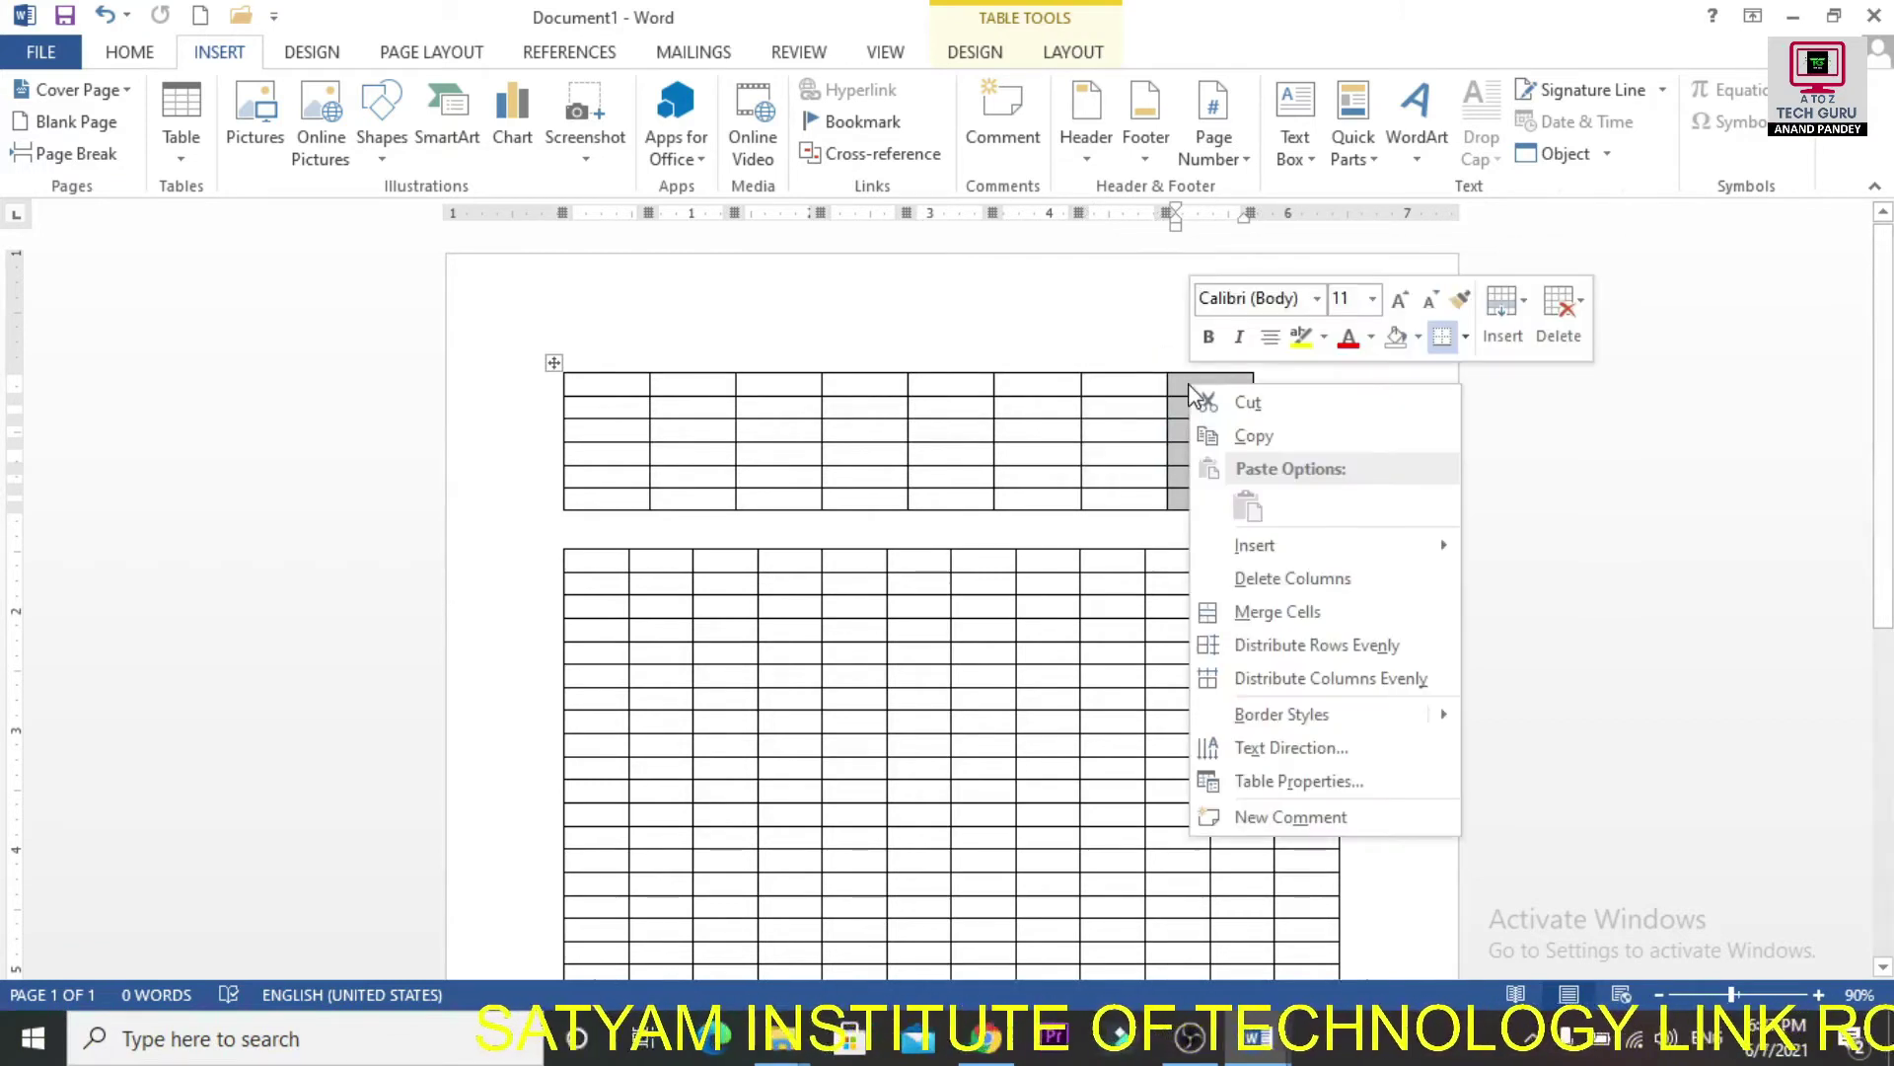
click(1339, 583)
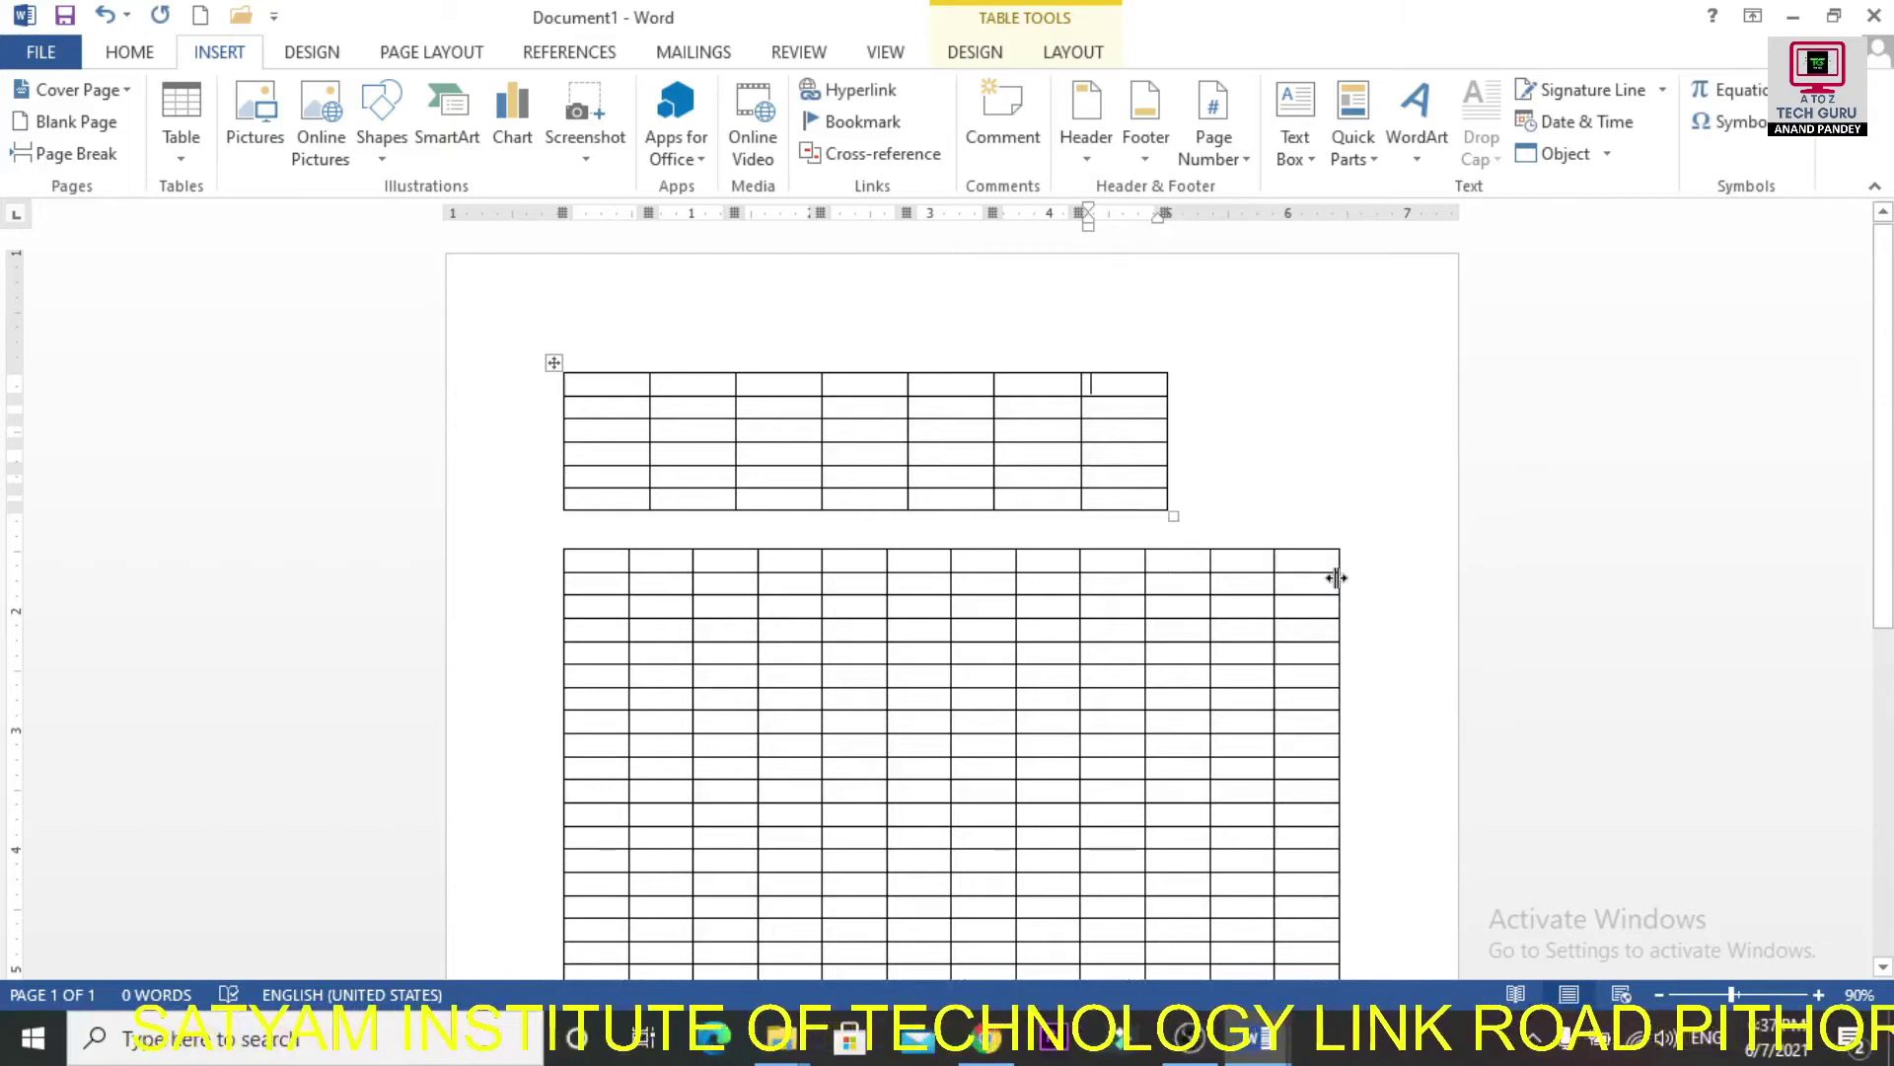
click(1083, 362)
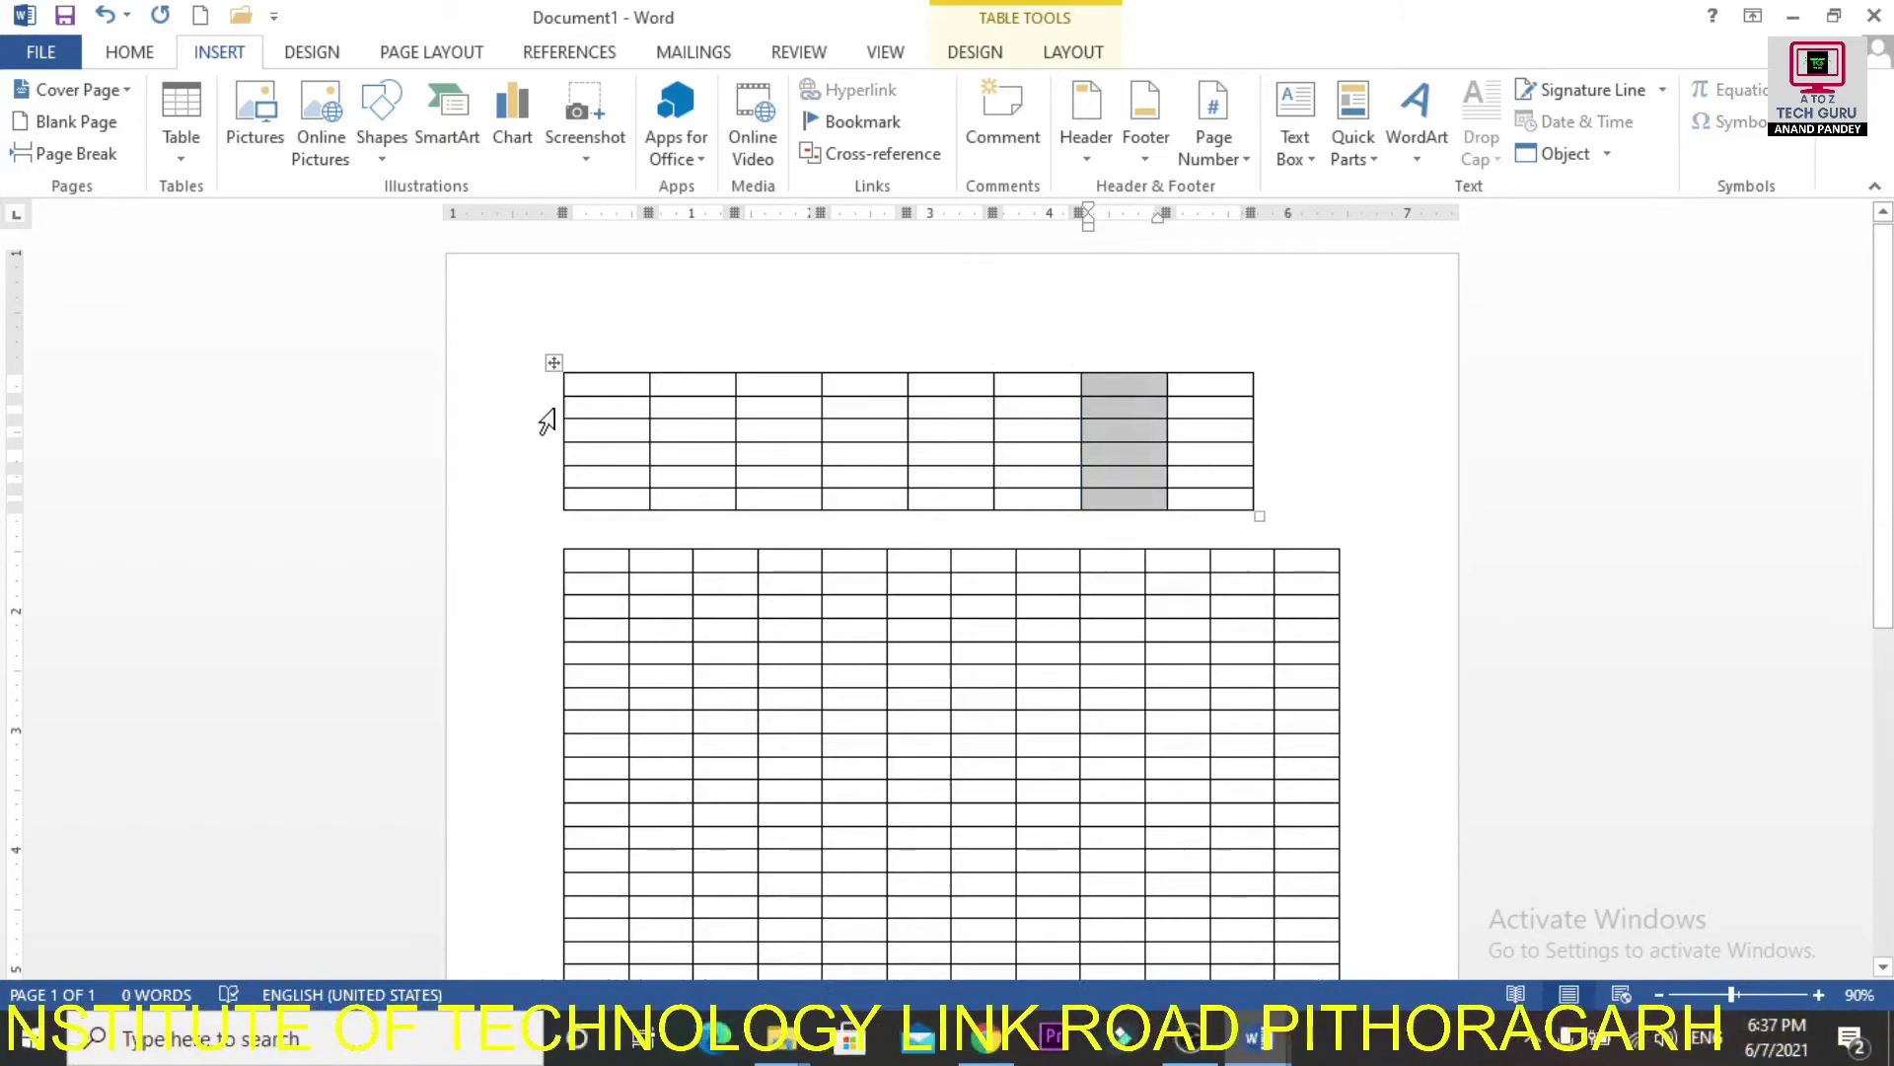
Enlarge the whole upper table to about the width of the table below it, with proportionally taller rows.
click(949, 412)
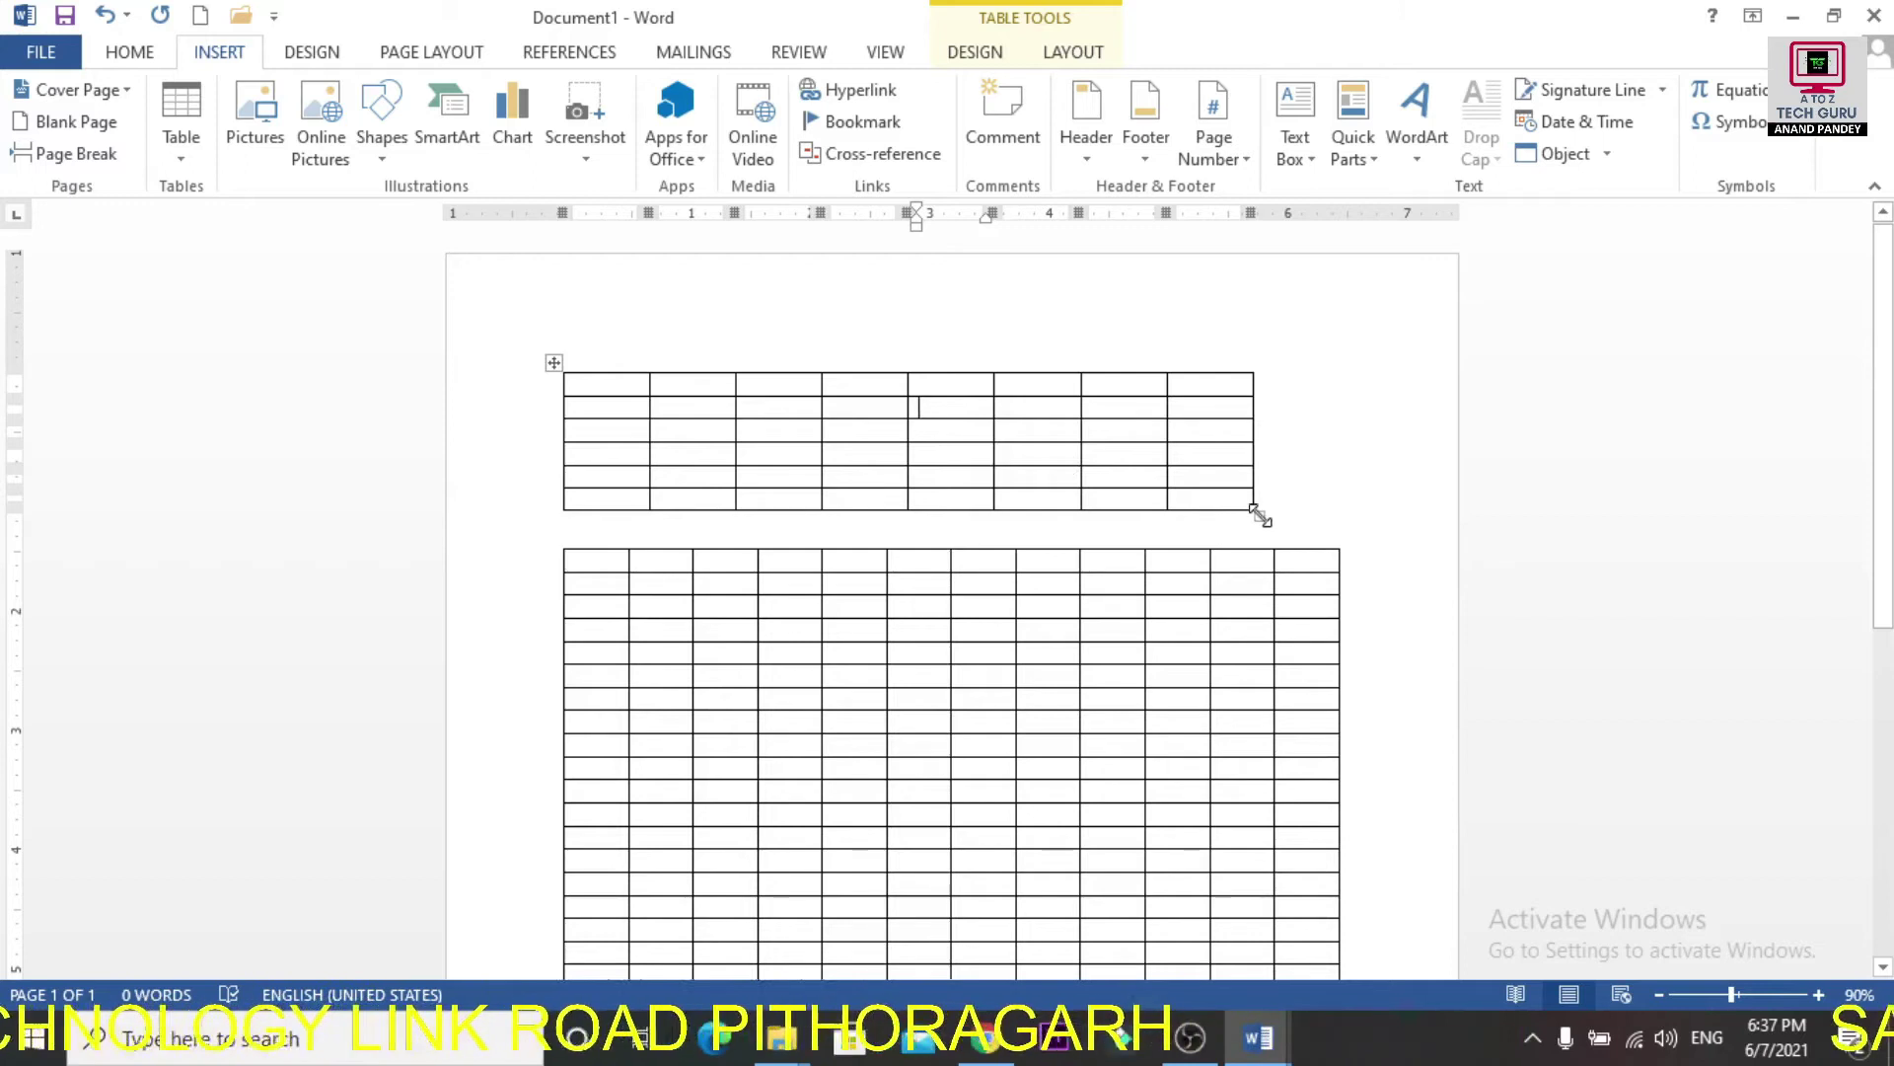
drag(1260, 514, 1341, 506)
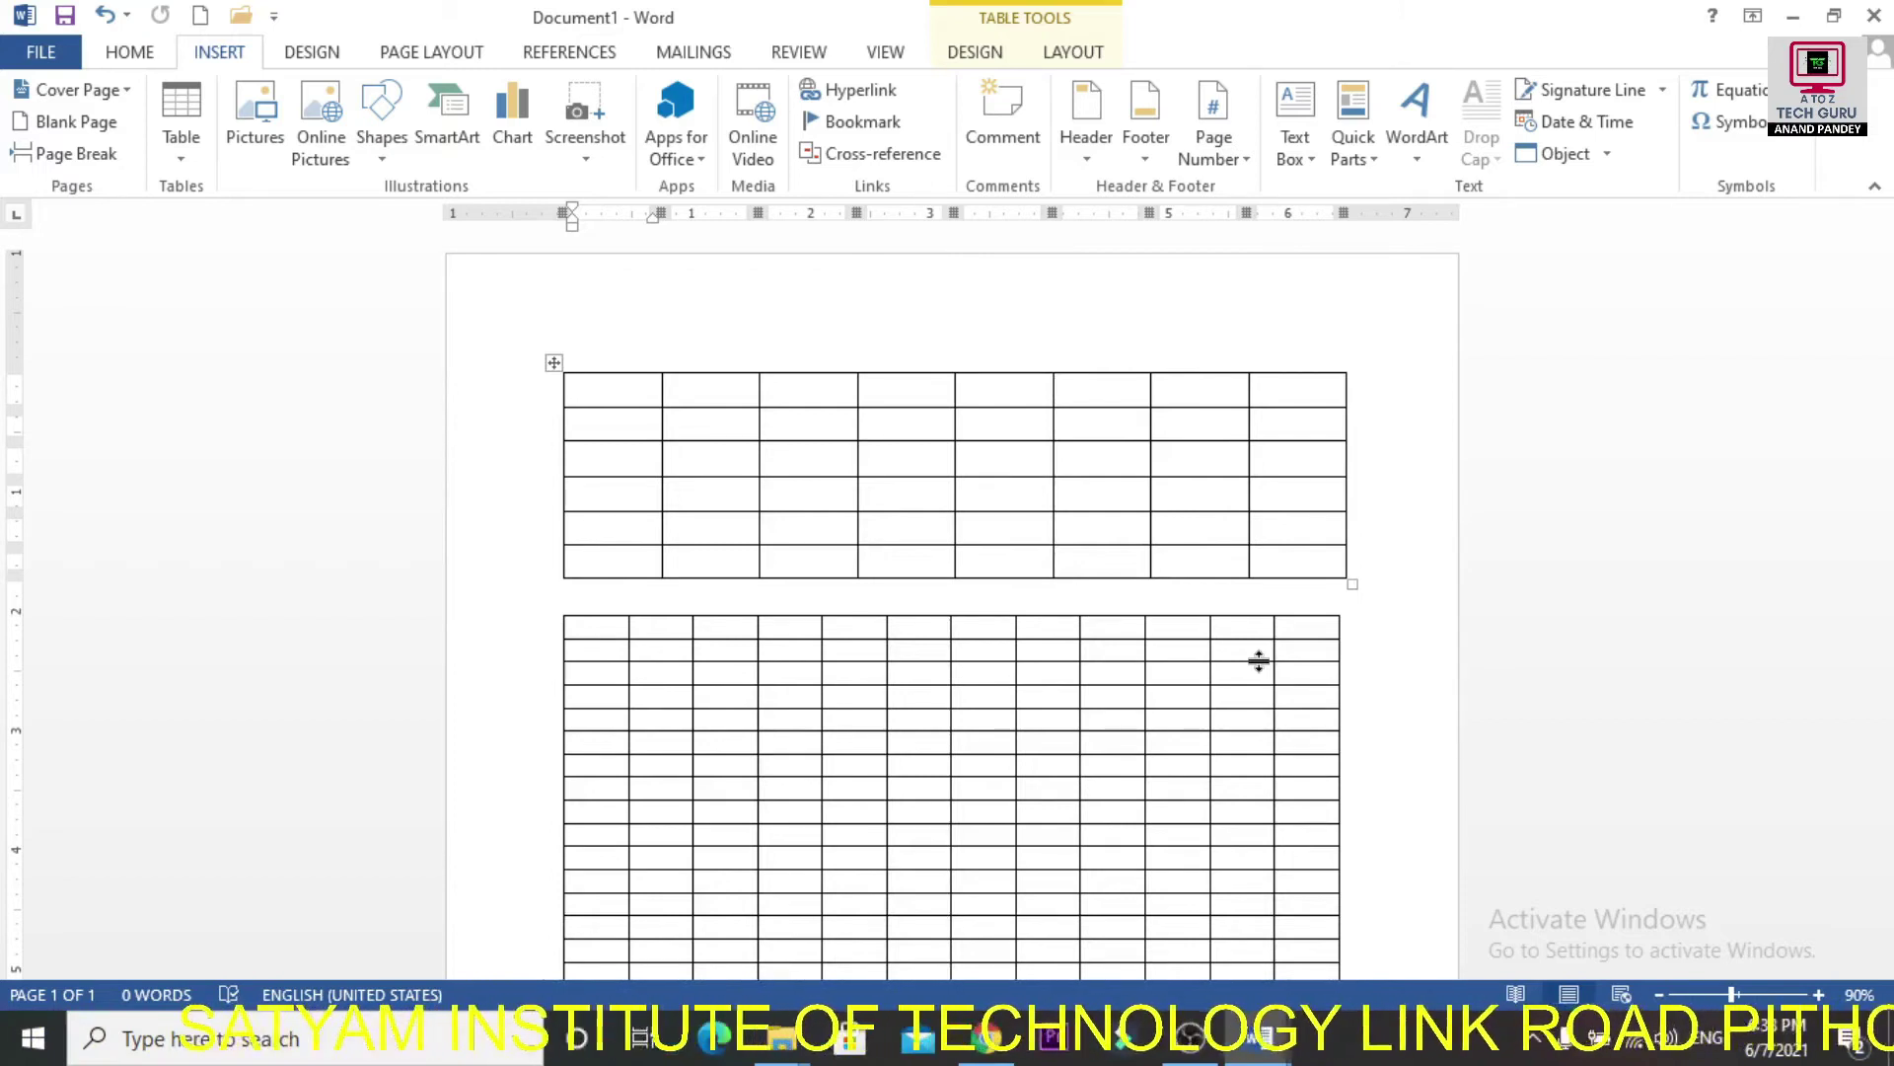
click(595, 633)
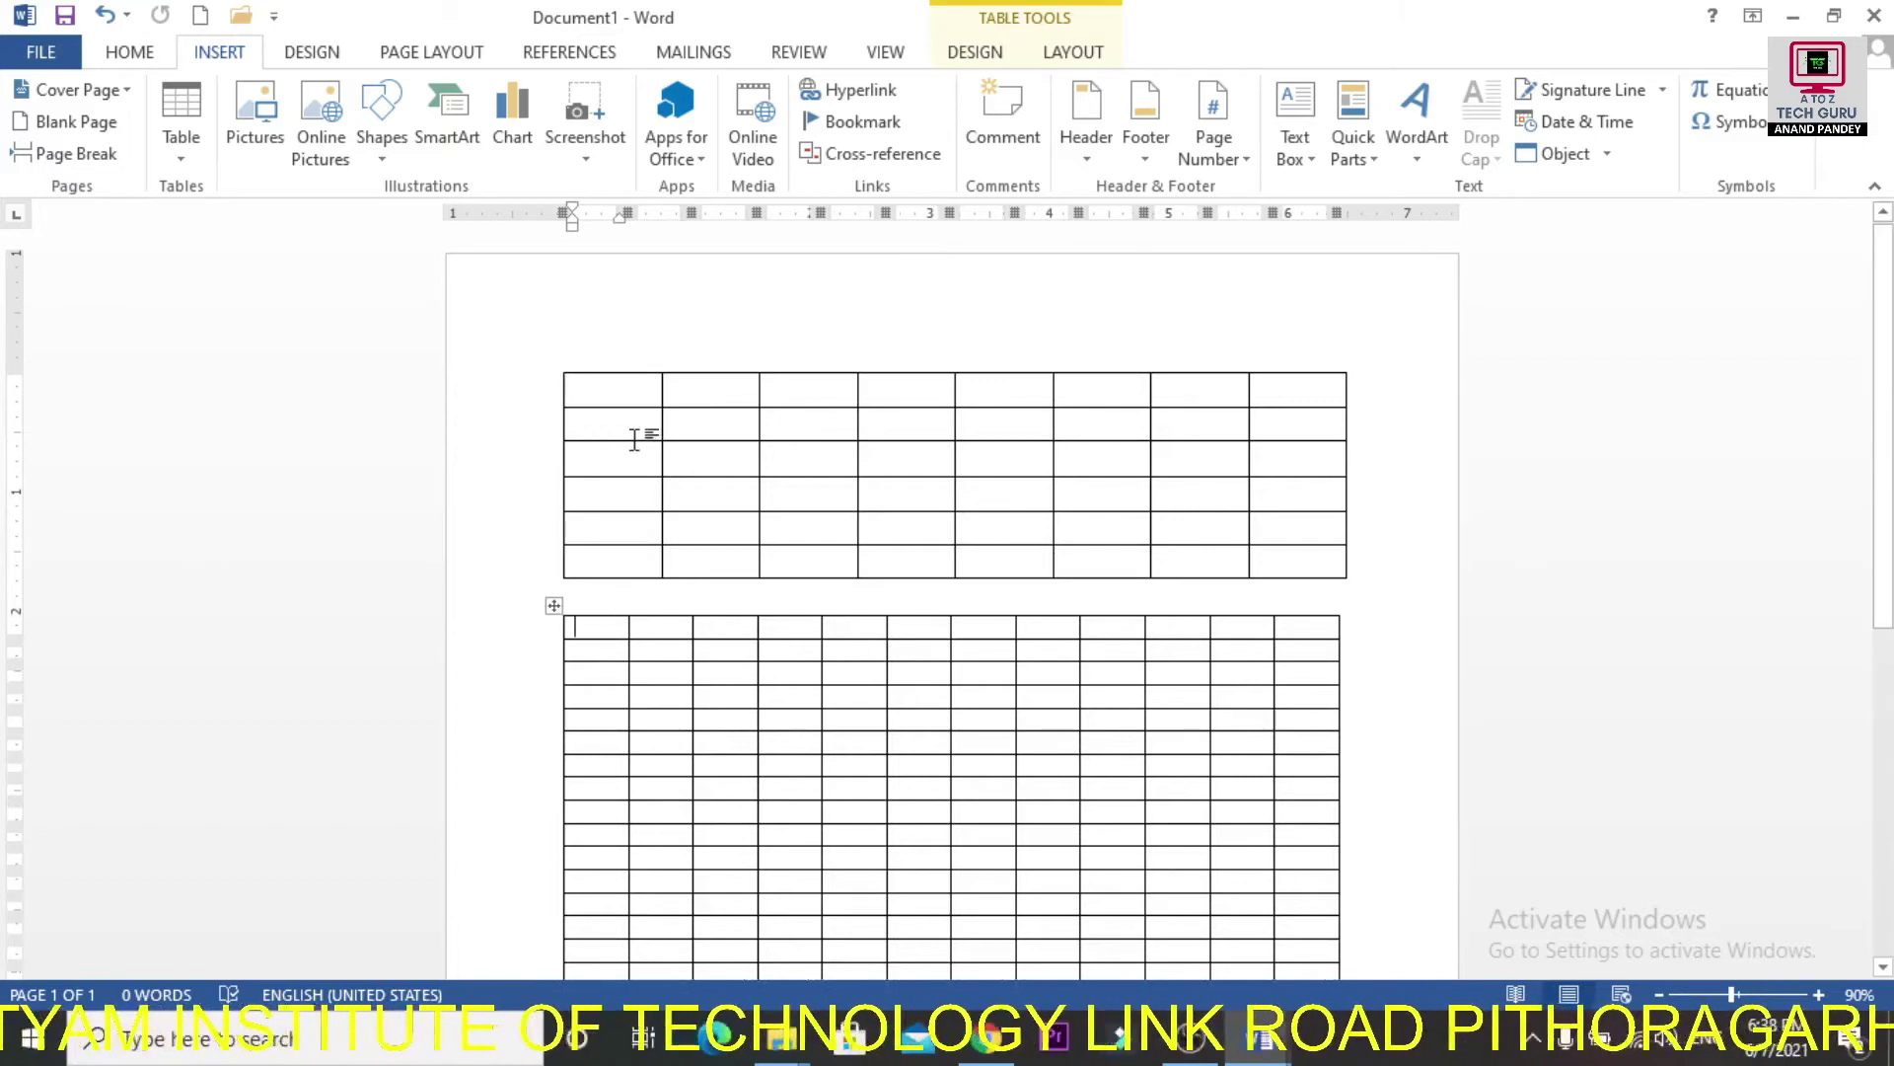
Enter the headings Sr No and Name in the first two cells of the upper table's first row.
click(611, 385)
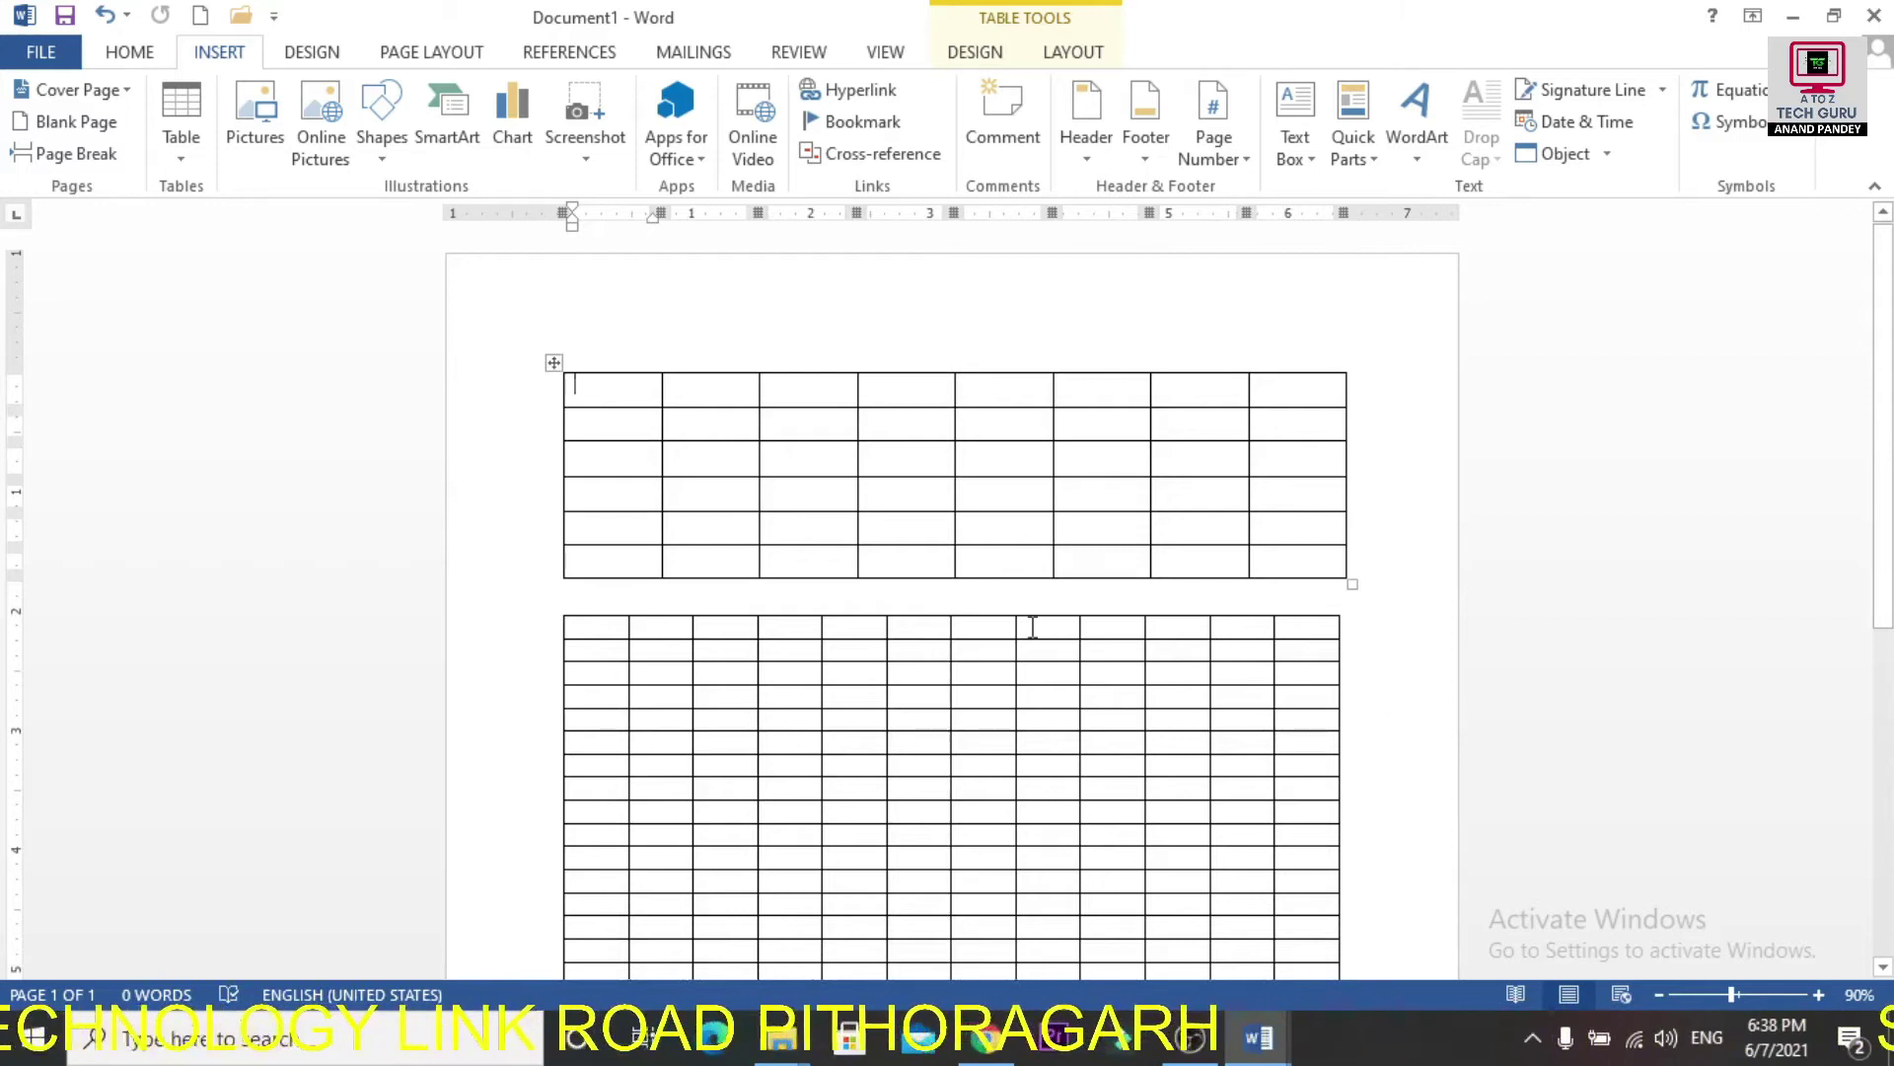
text(Sr No)
key(Tab)
text(Name)
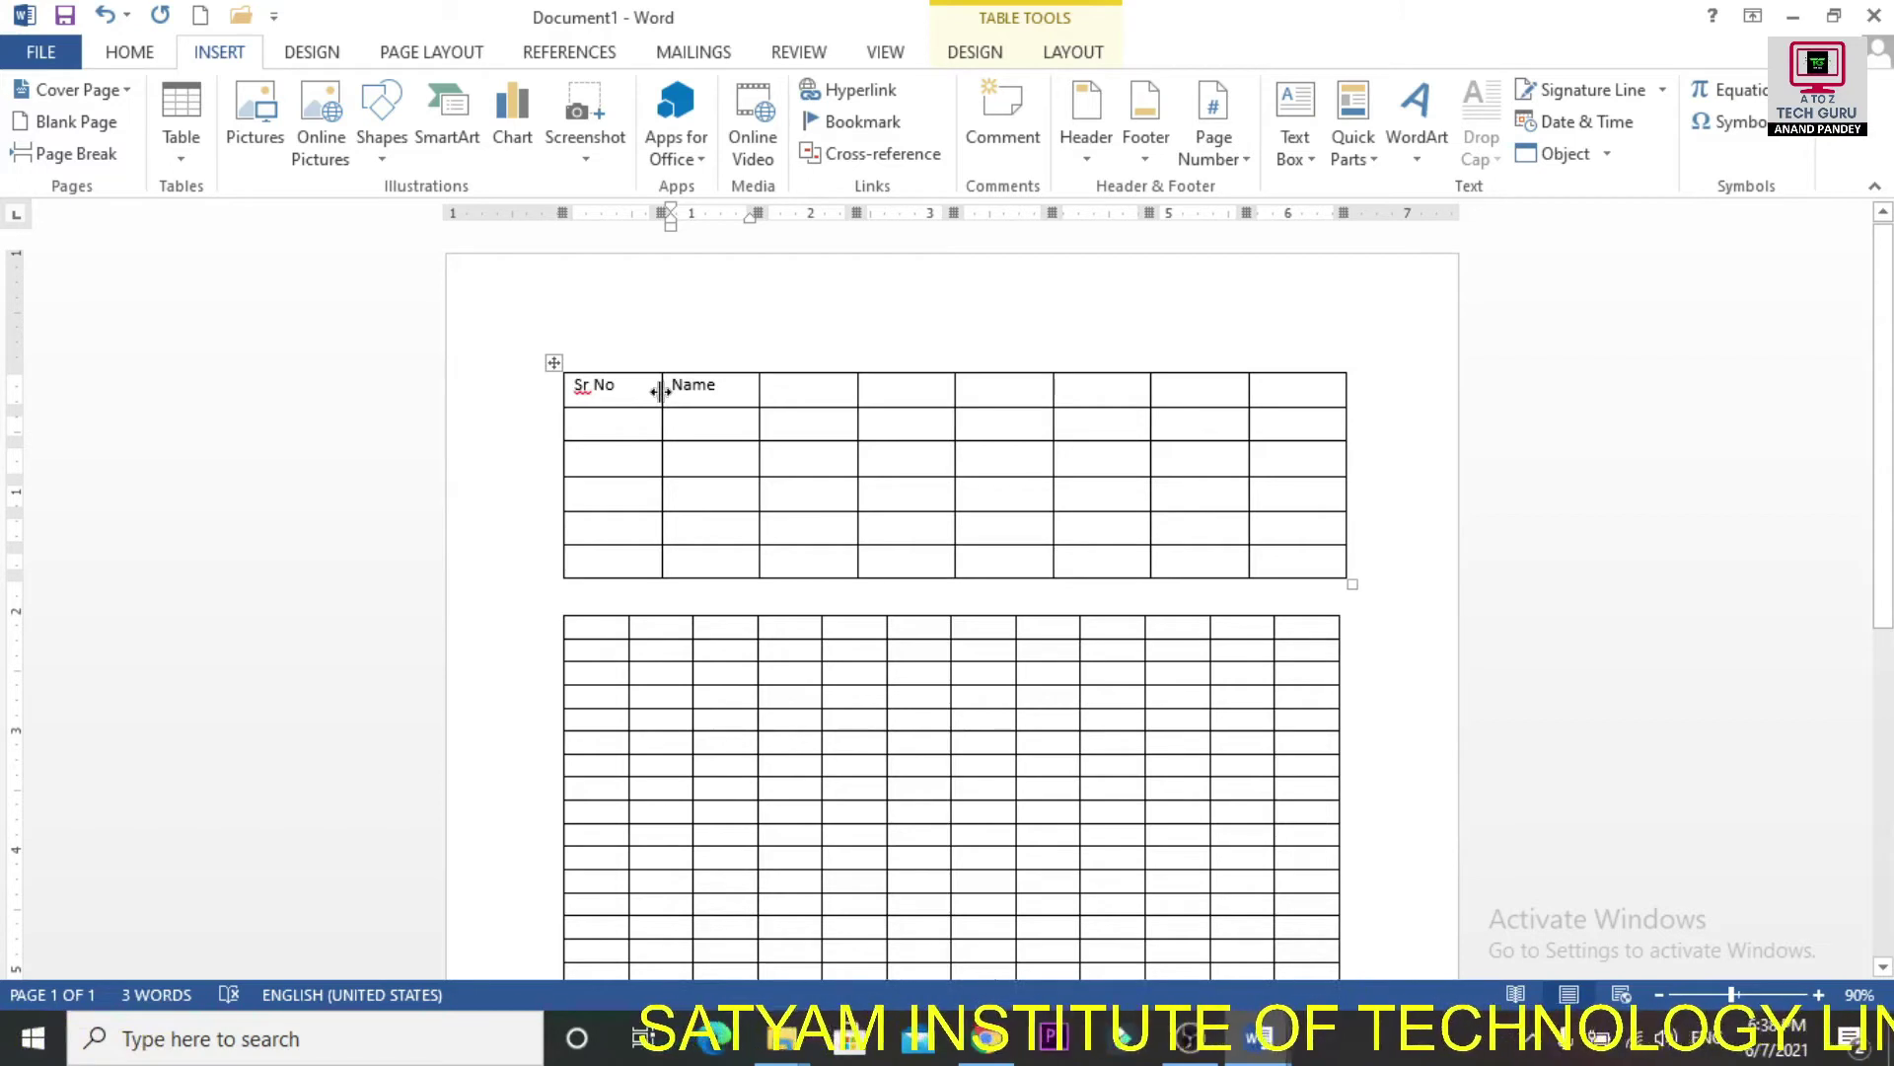
Adjust the upper table's column widths, narrowing Sr No and widening Name, and shorten its second to fourth rows.
drag(661, 391, 623, 448)
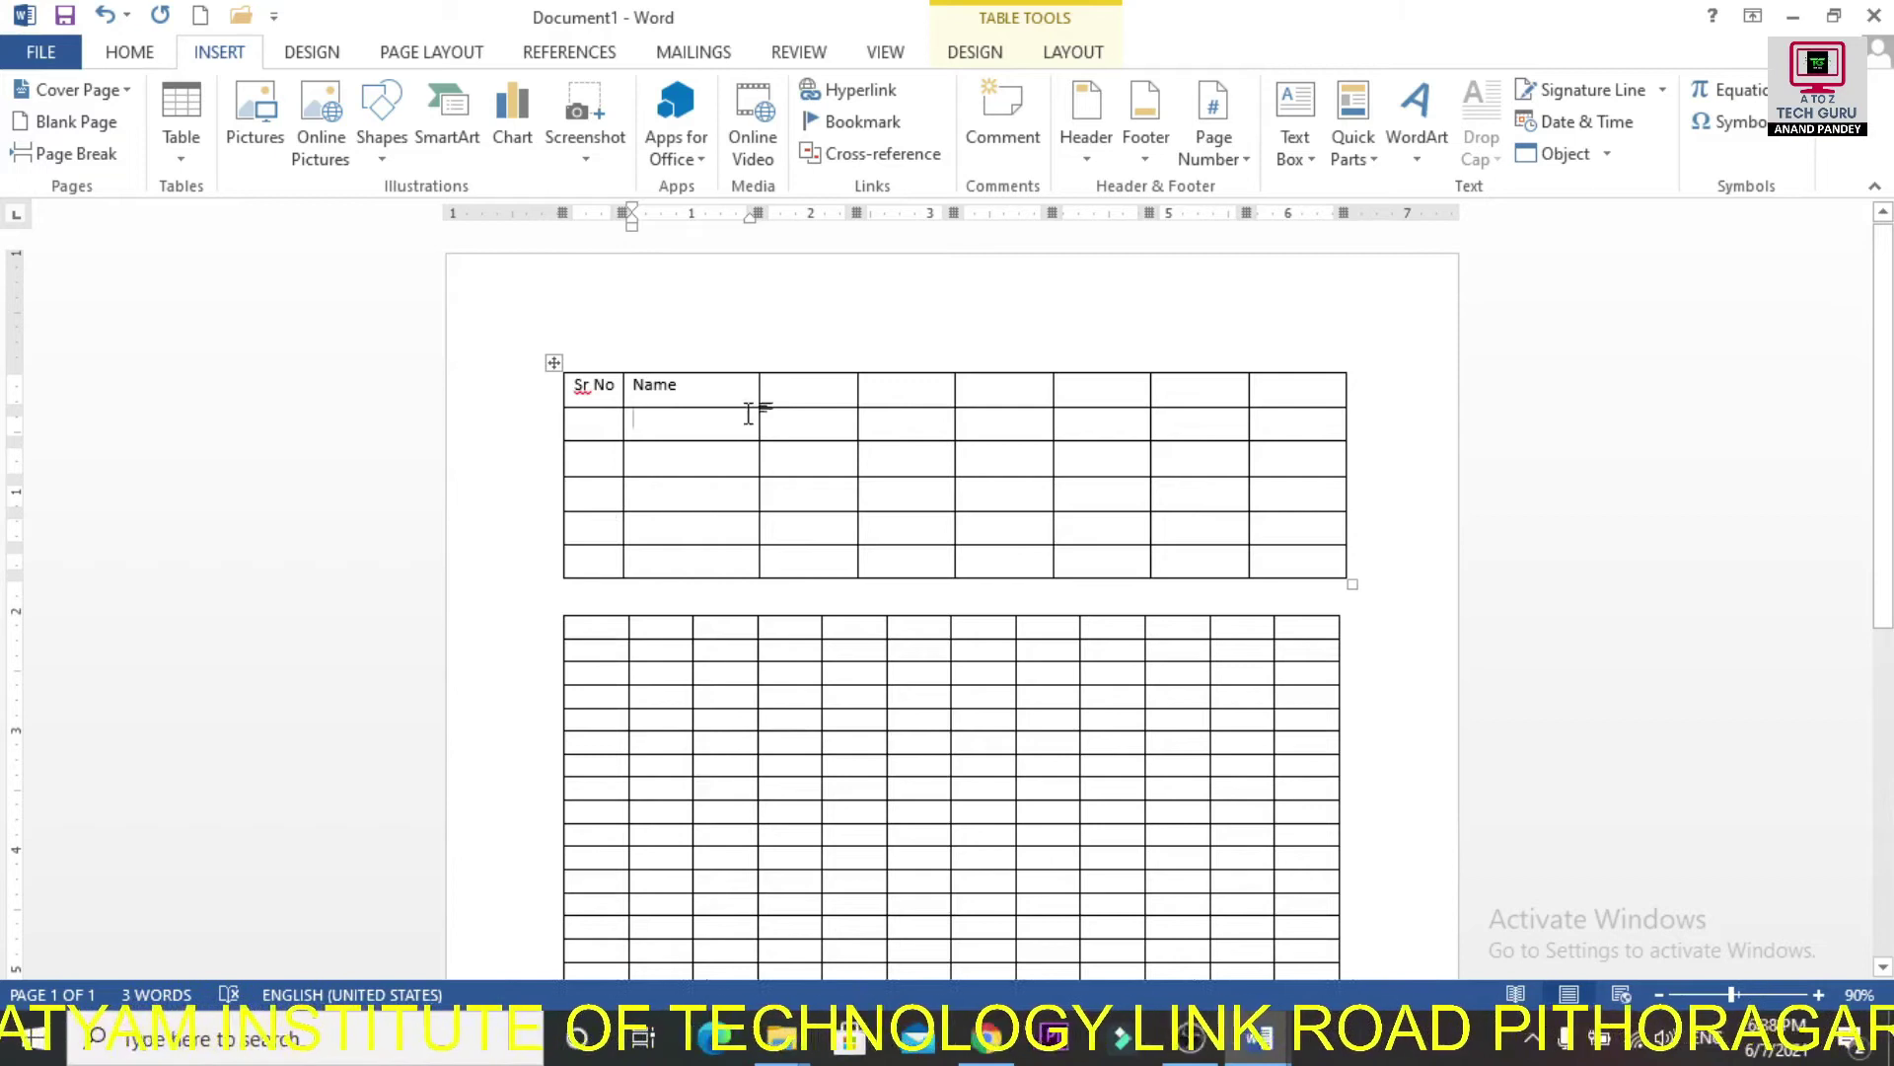
drag(758, 394, 1273, 390)
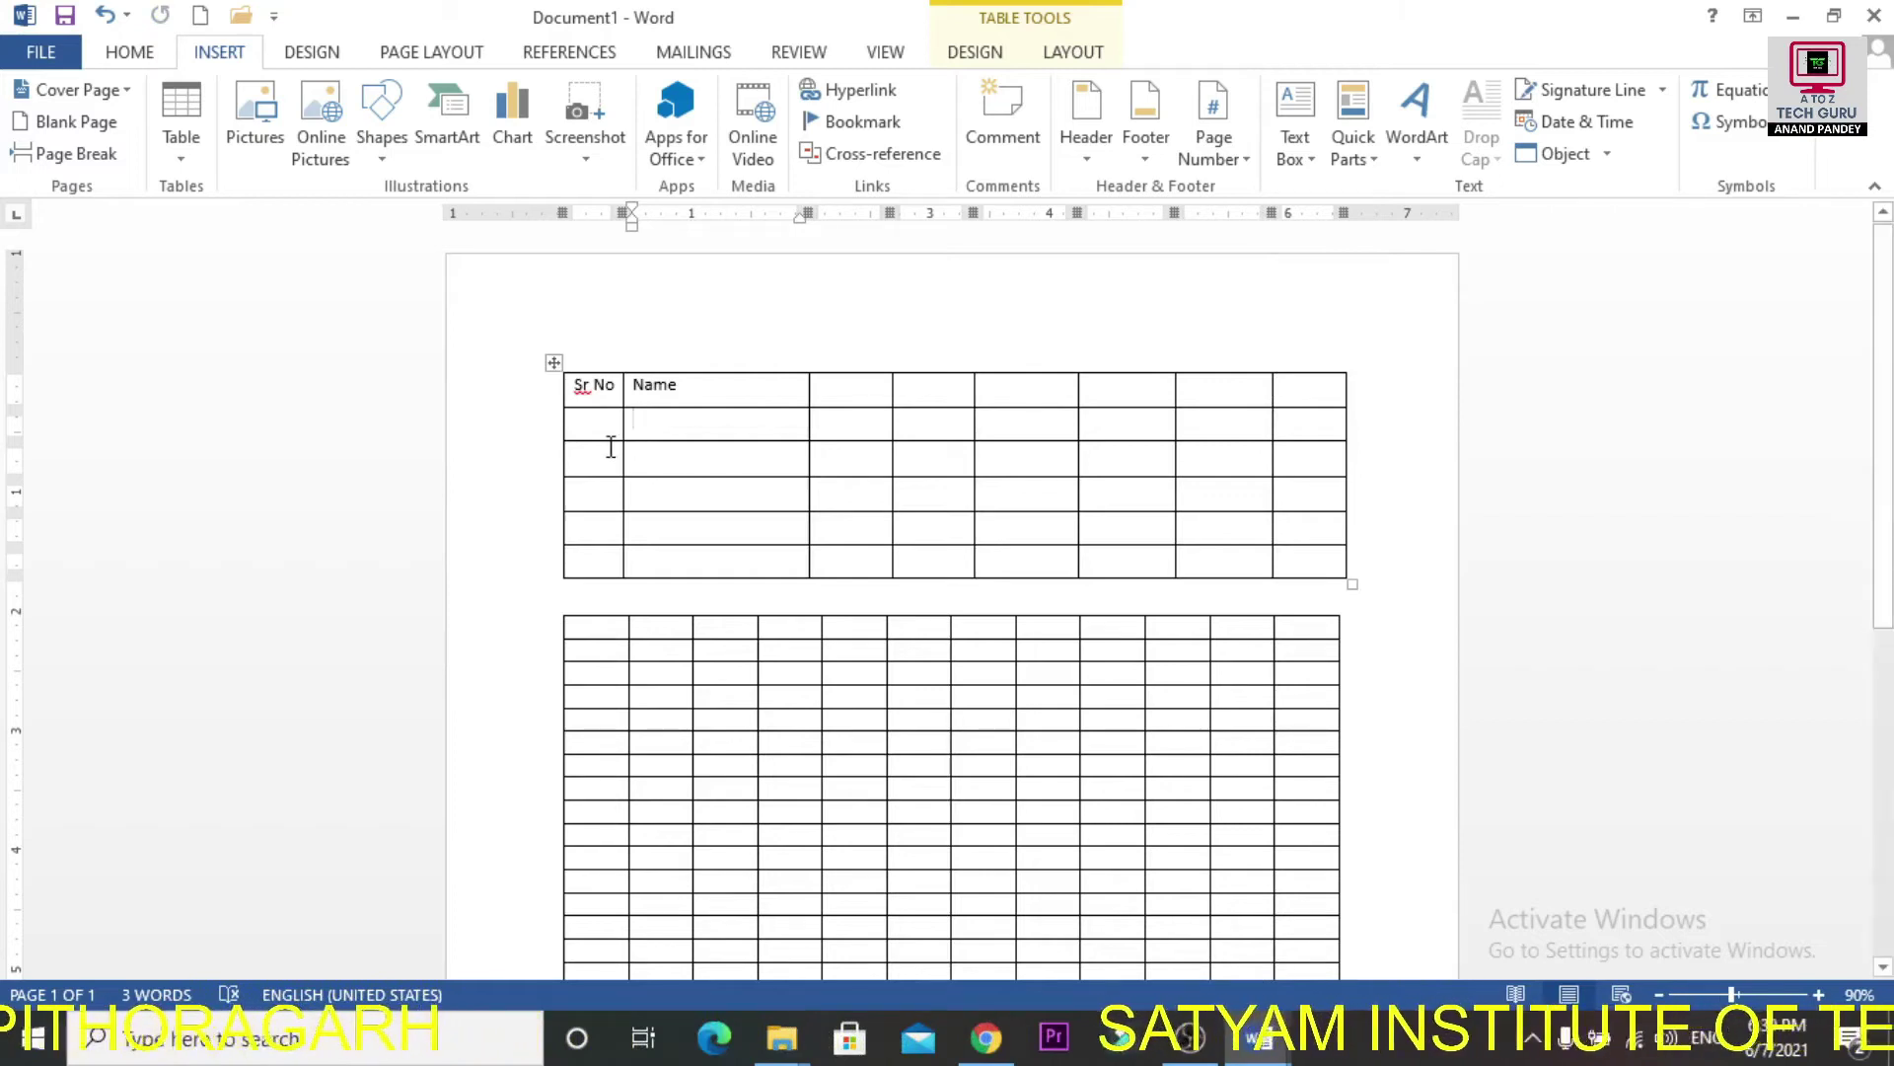
drag(594, 441, 592, 483)
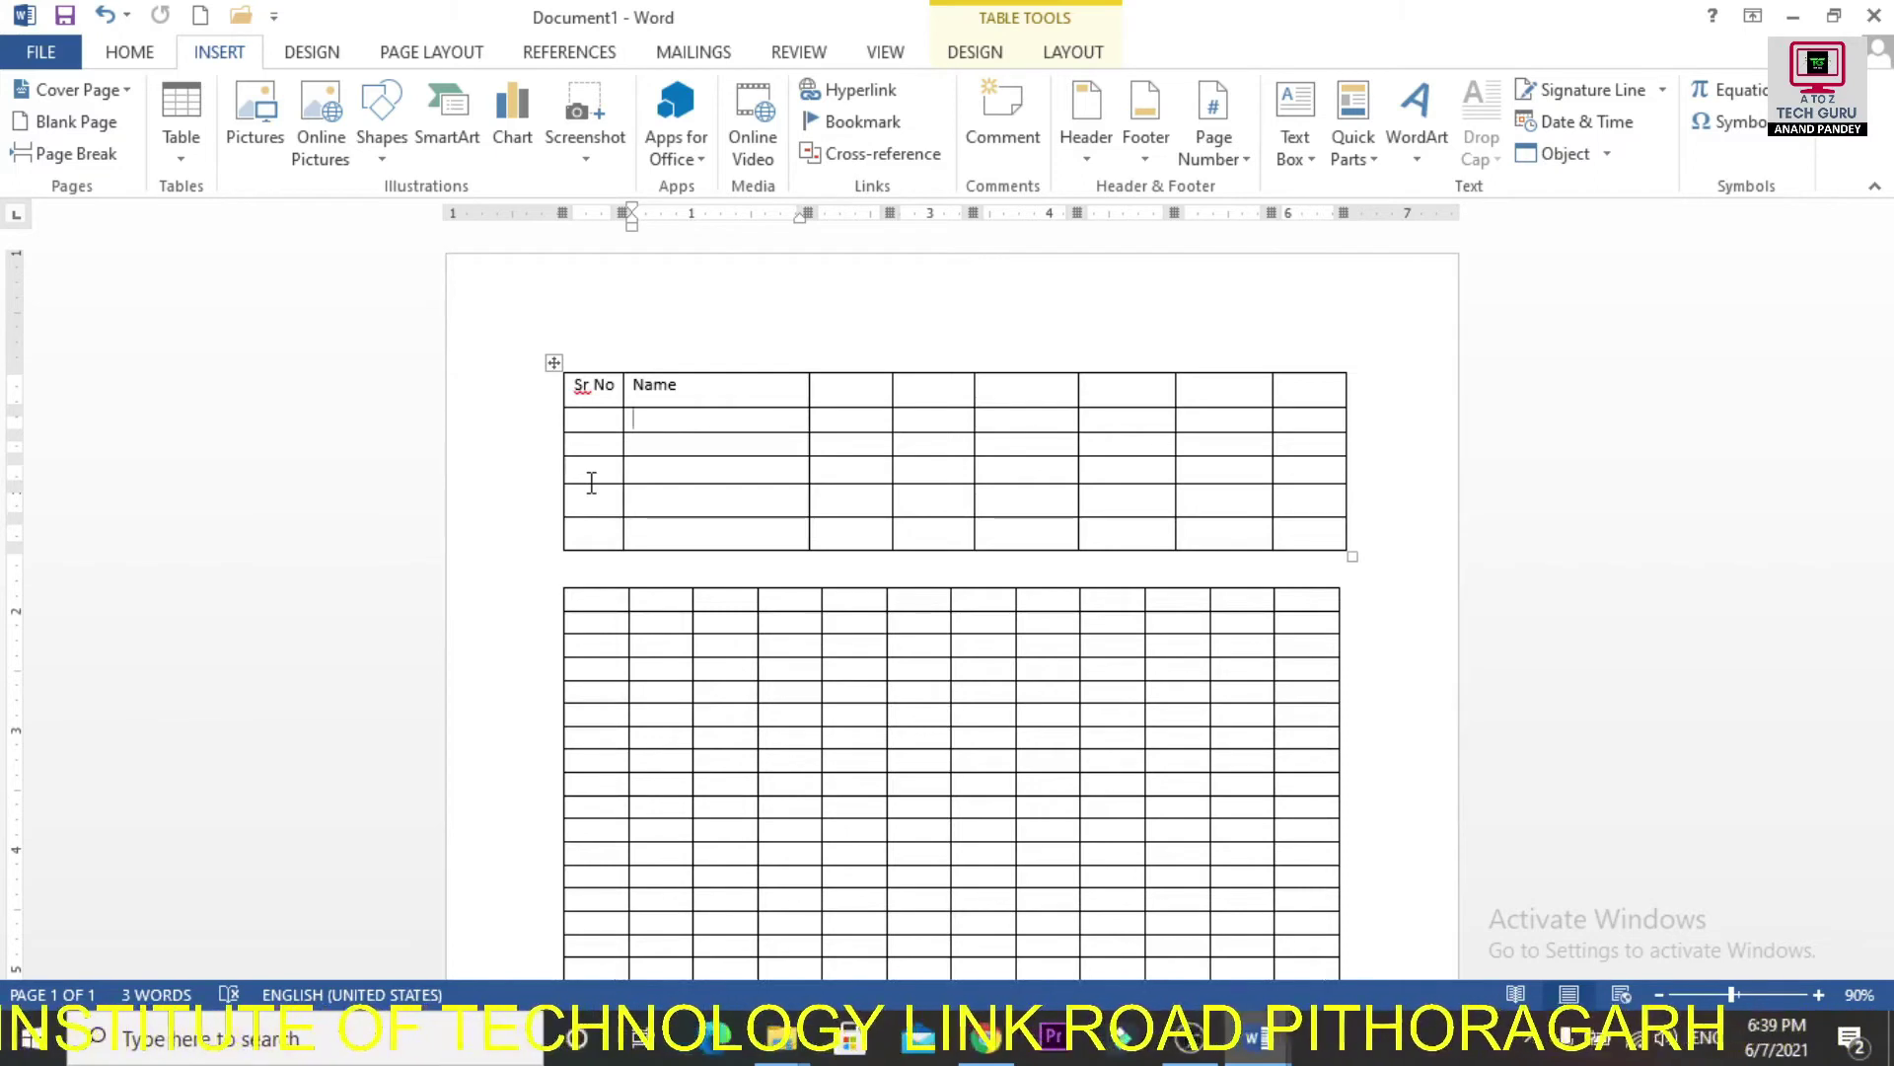
drag(592, 483, 592, 476)
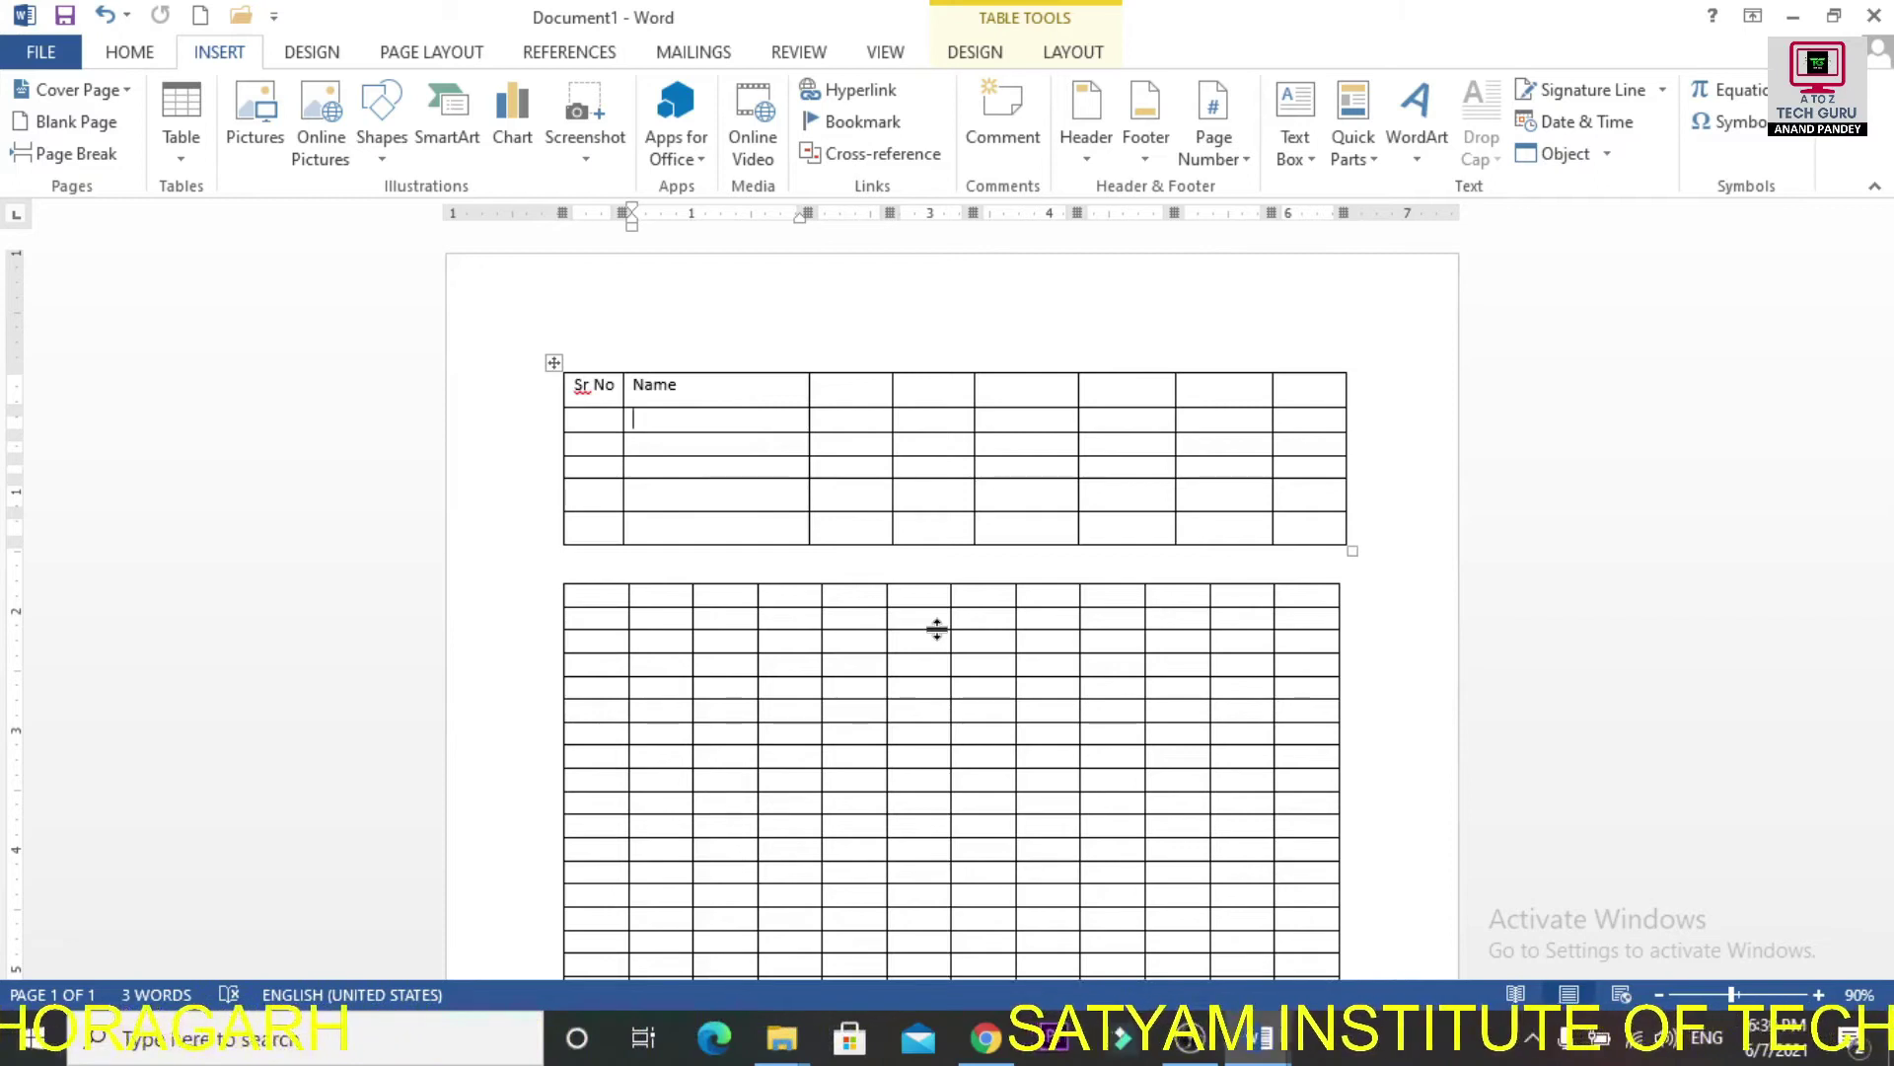
Add blank lines below the last table until the insertion point moves onto a second page.
scroll(1885, 441, down, 8)
click(1422, 887)
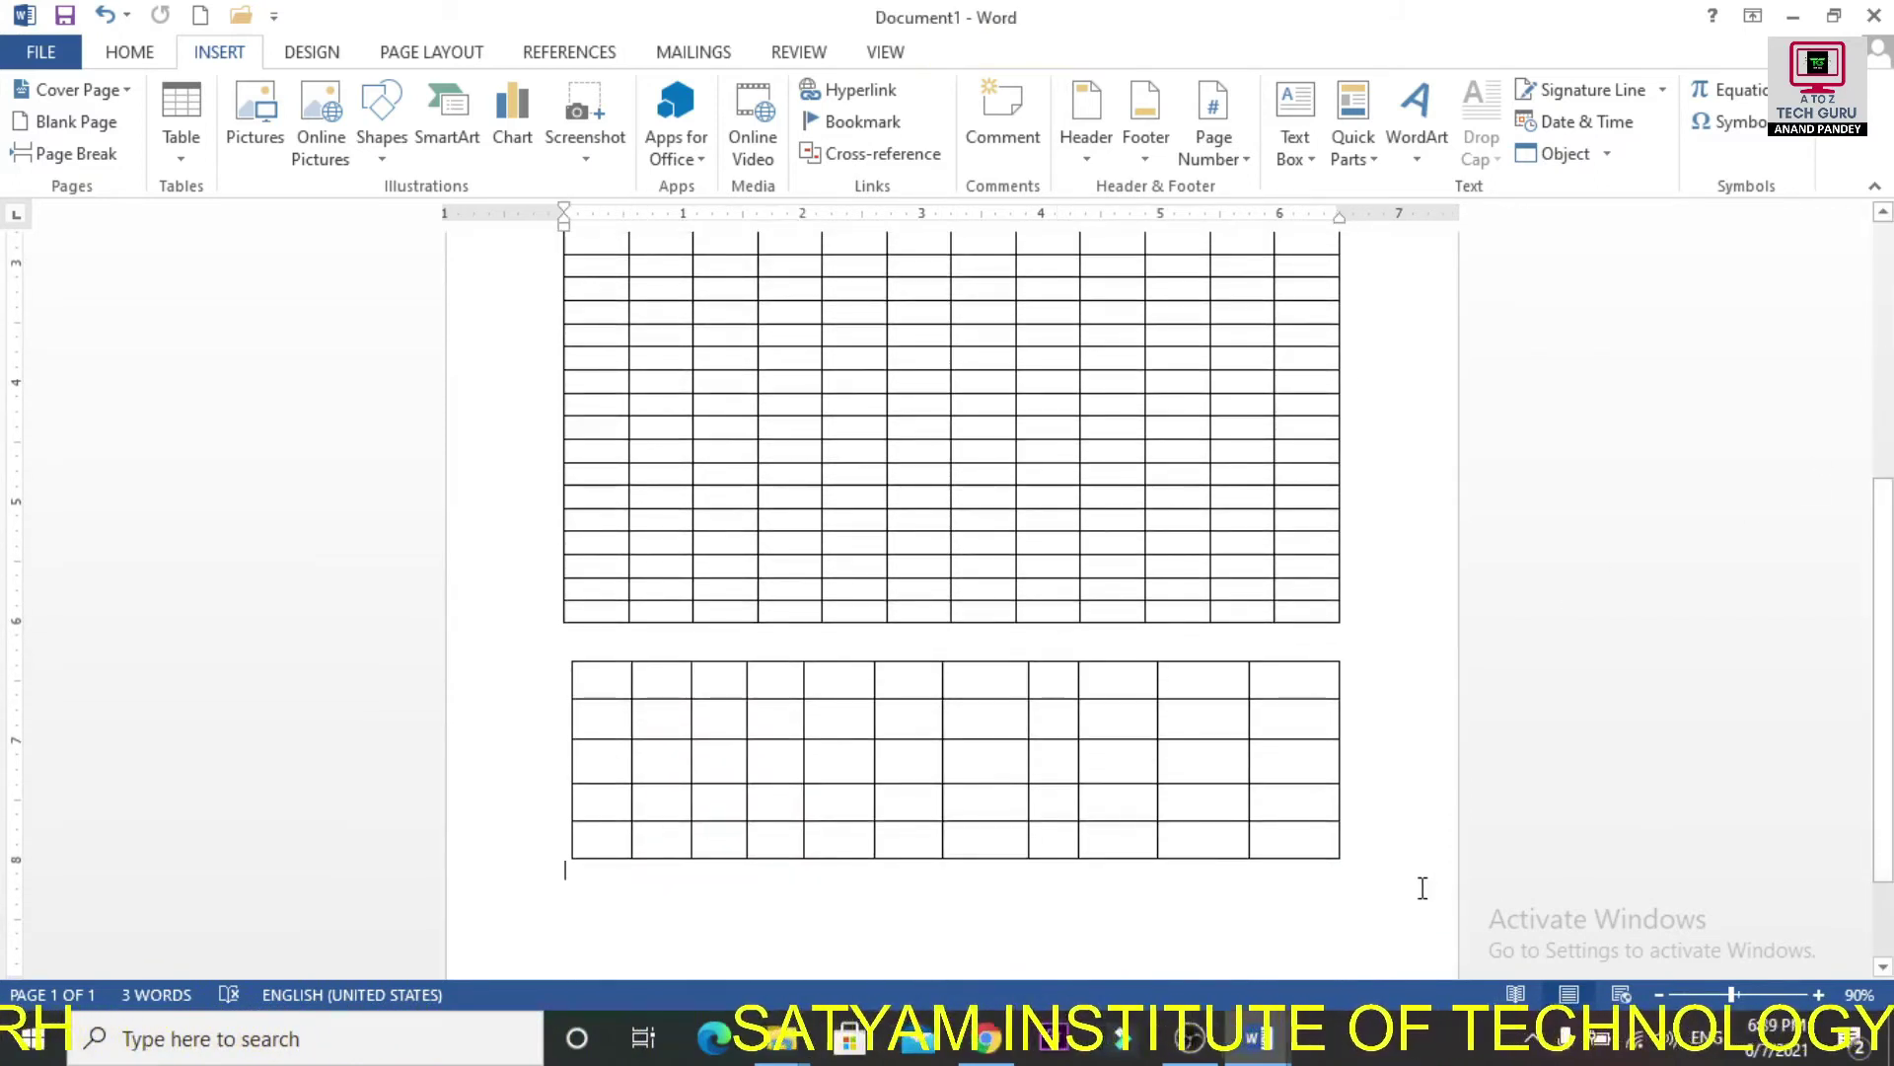
key(Return)
key(Return)
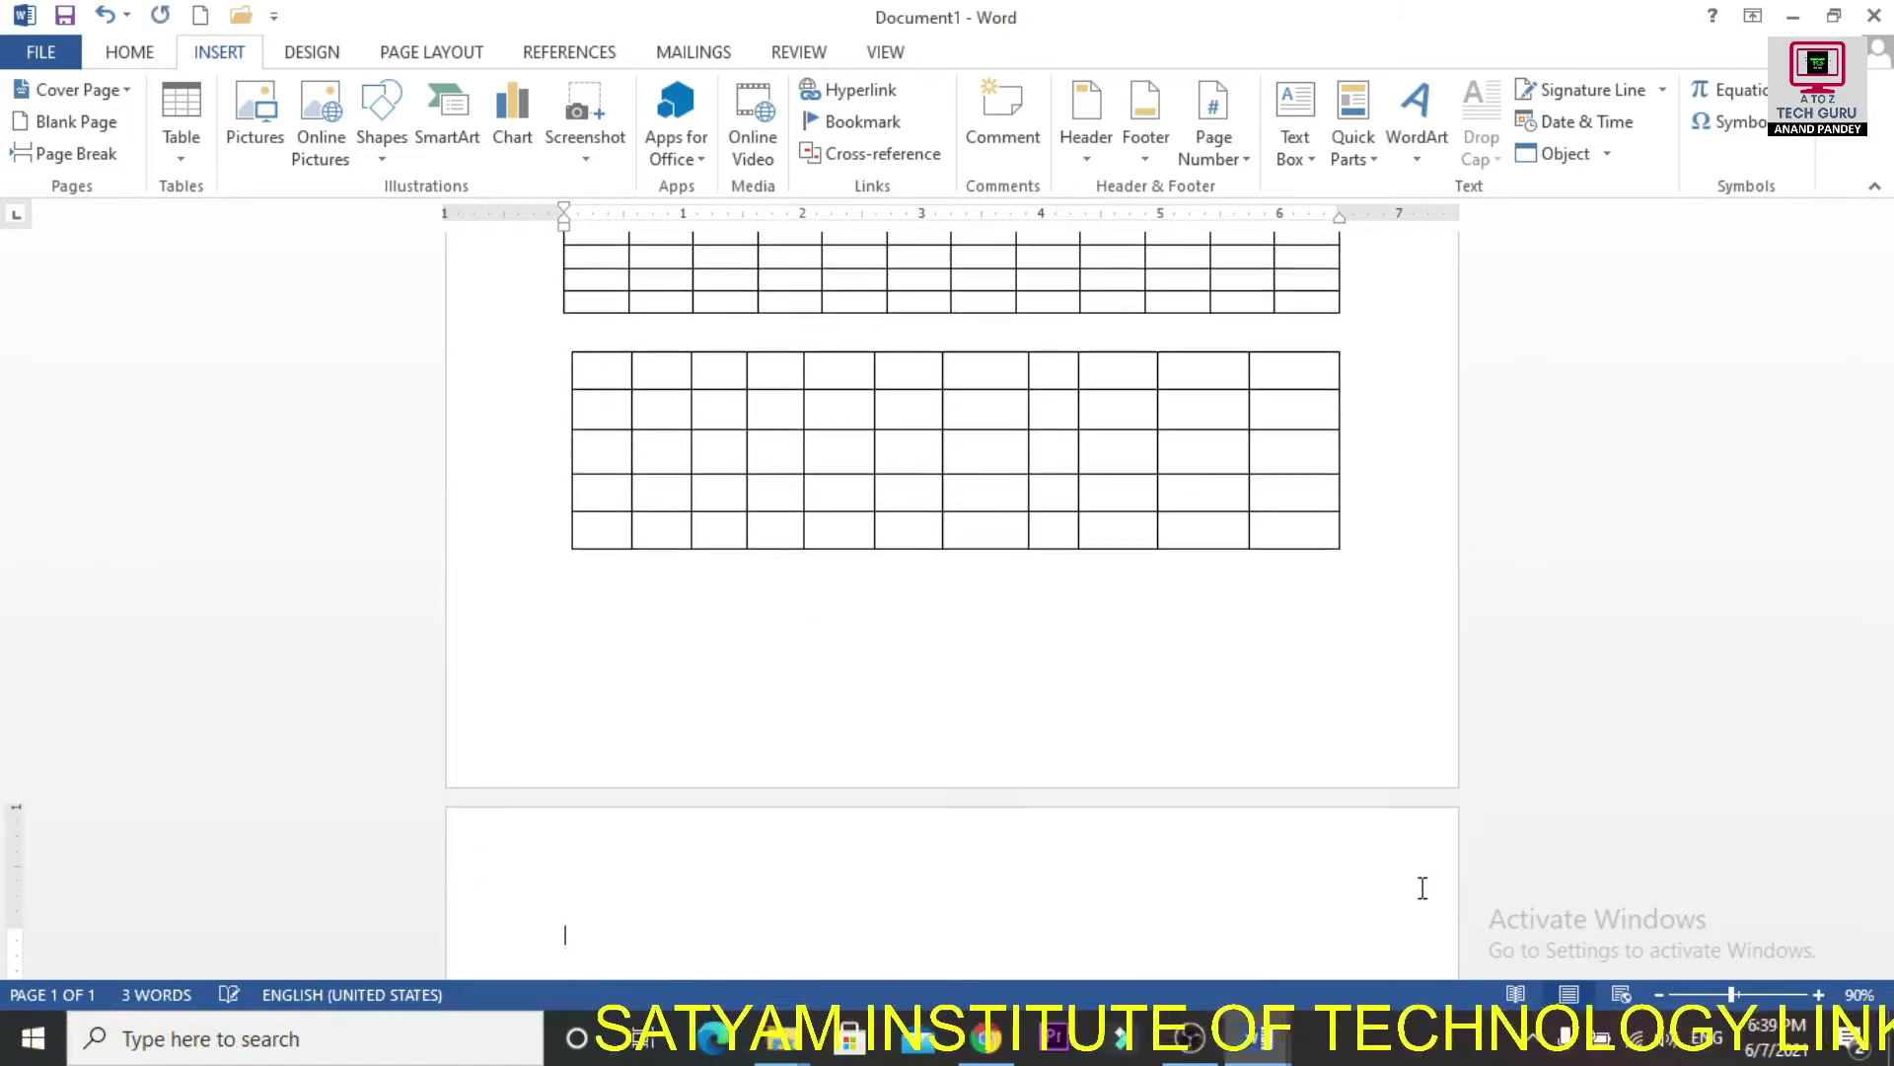
Look at the Convert Text to Table command among the table insertion options while no text is selected.
click(186, 160)
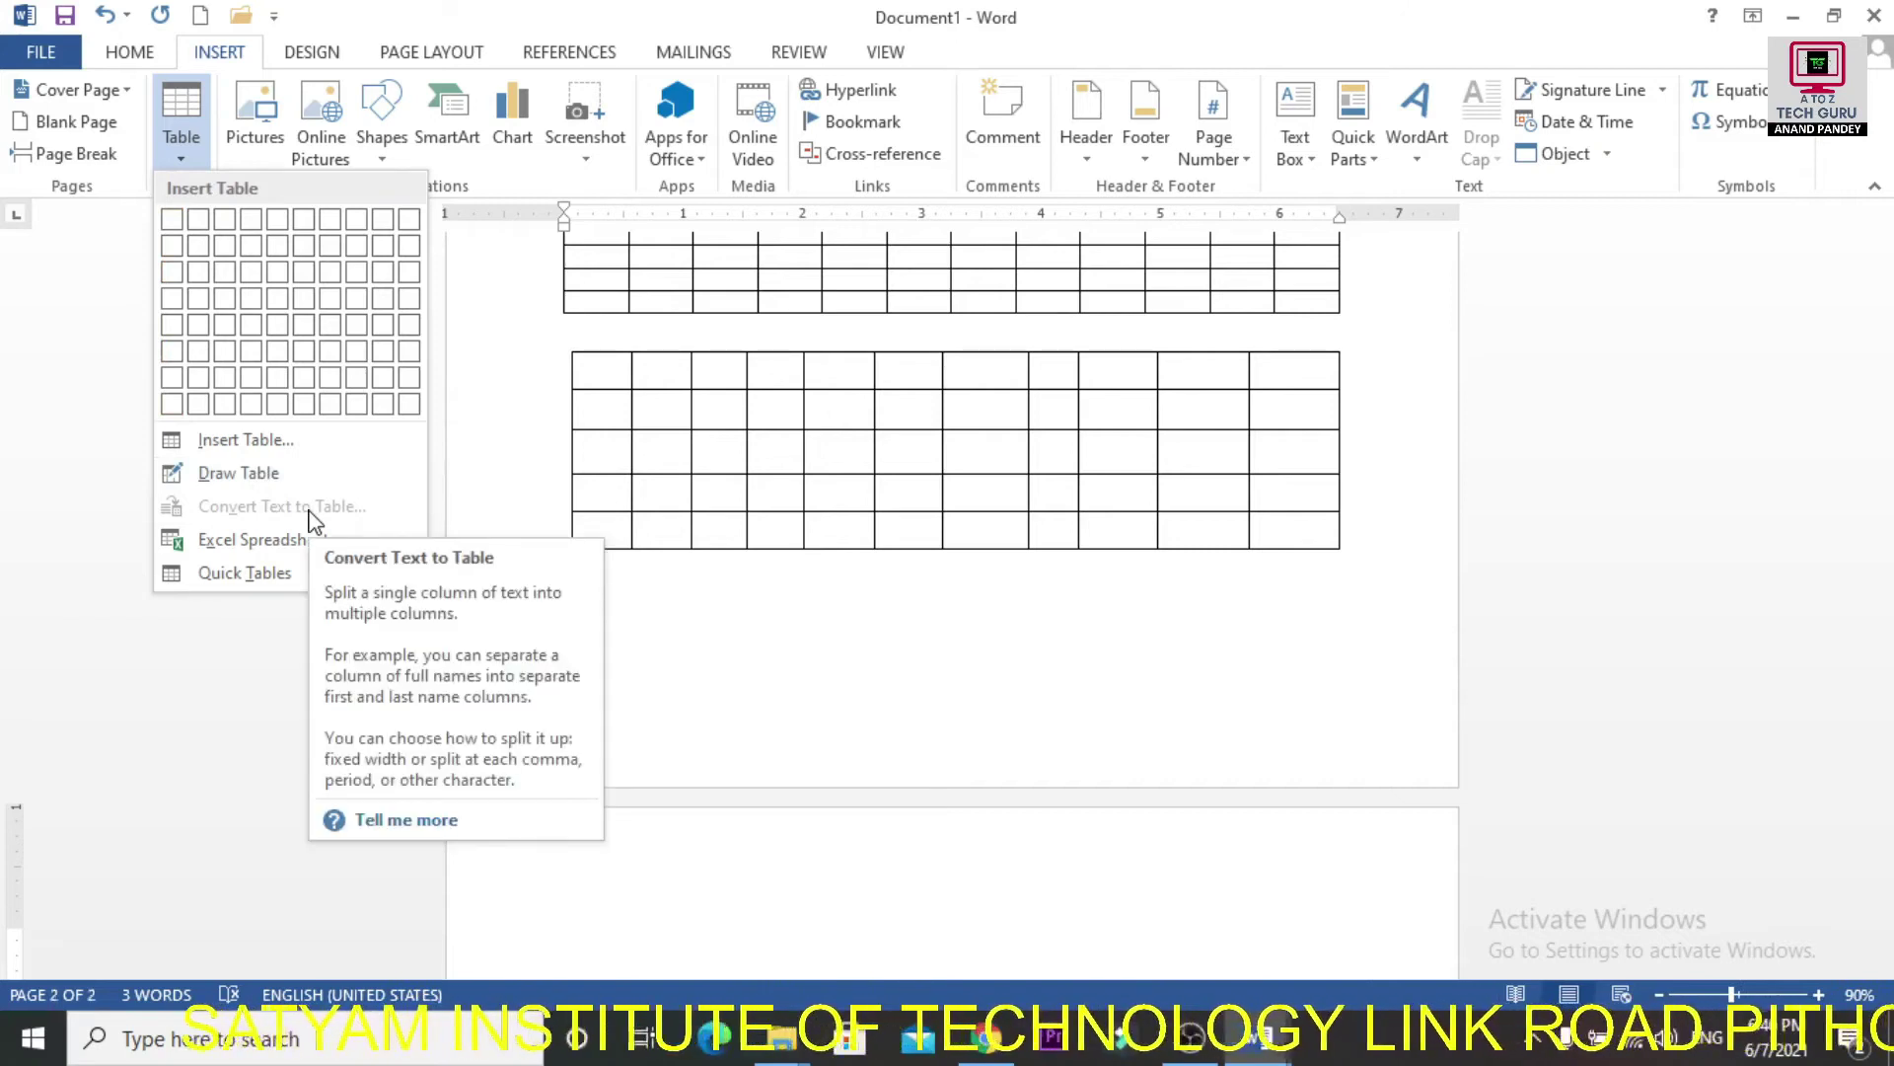
click(803, 917)
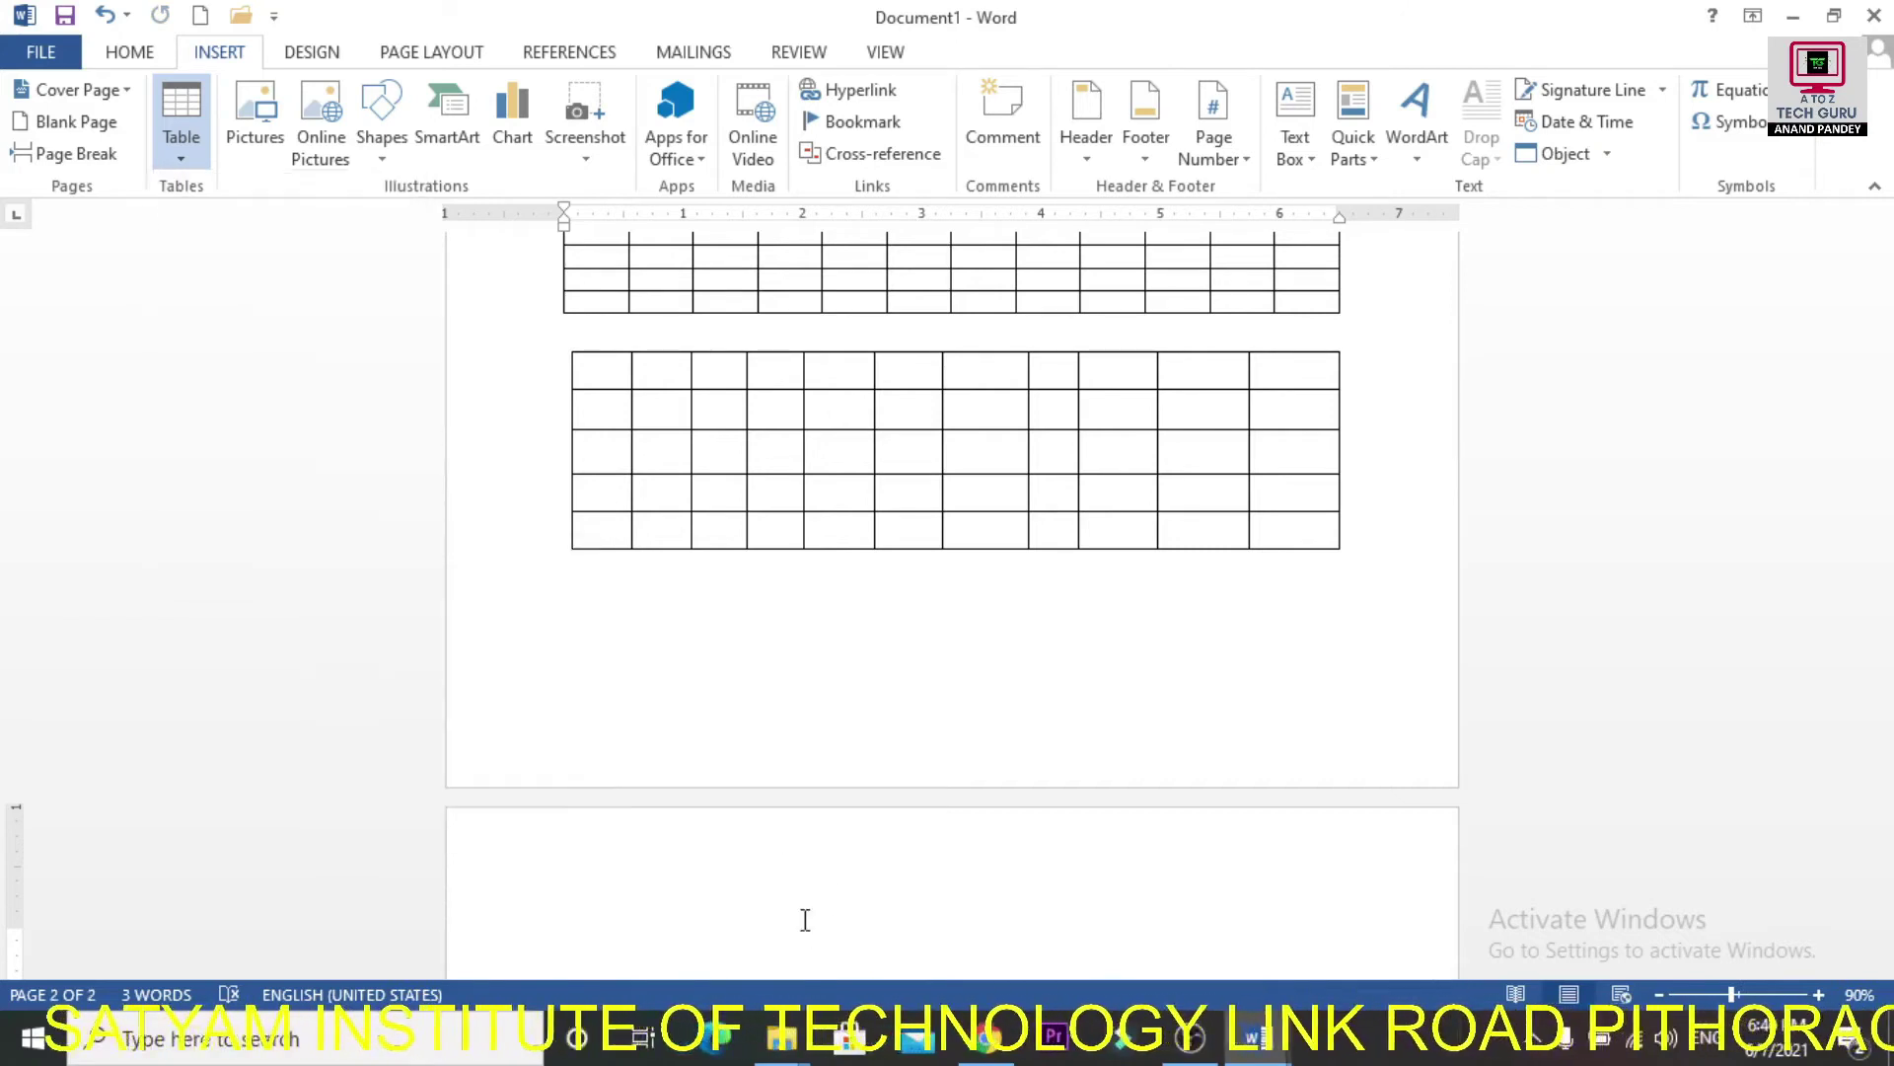
drag(1883, 533, 1884, 641)
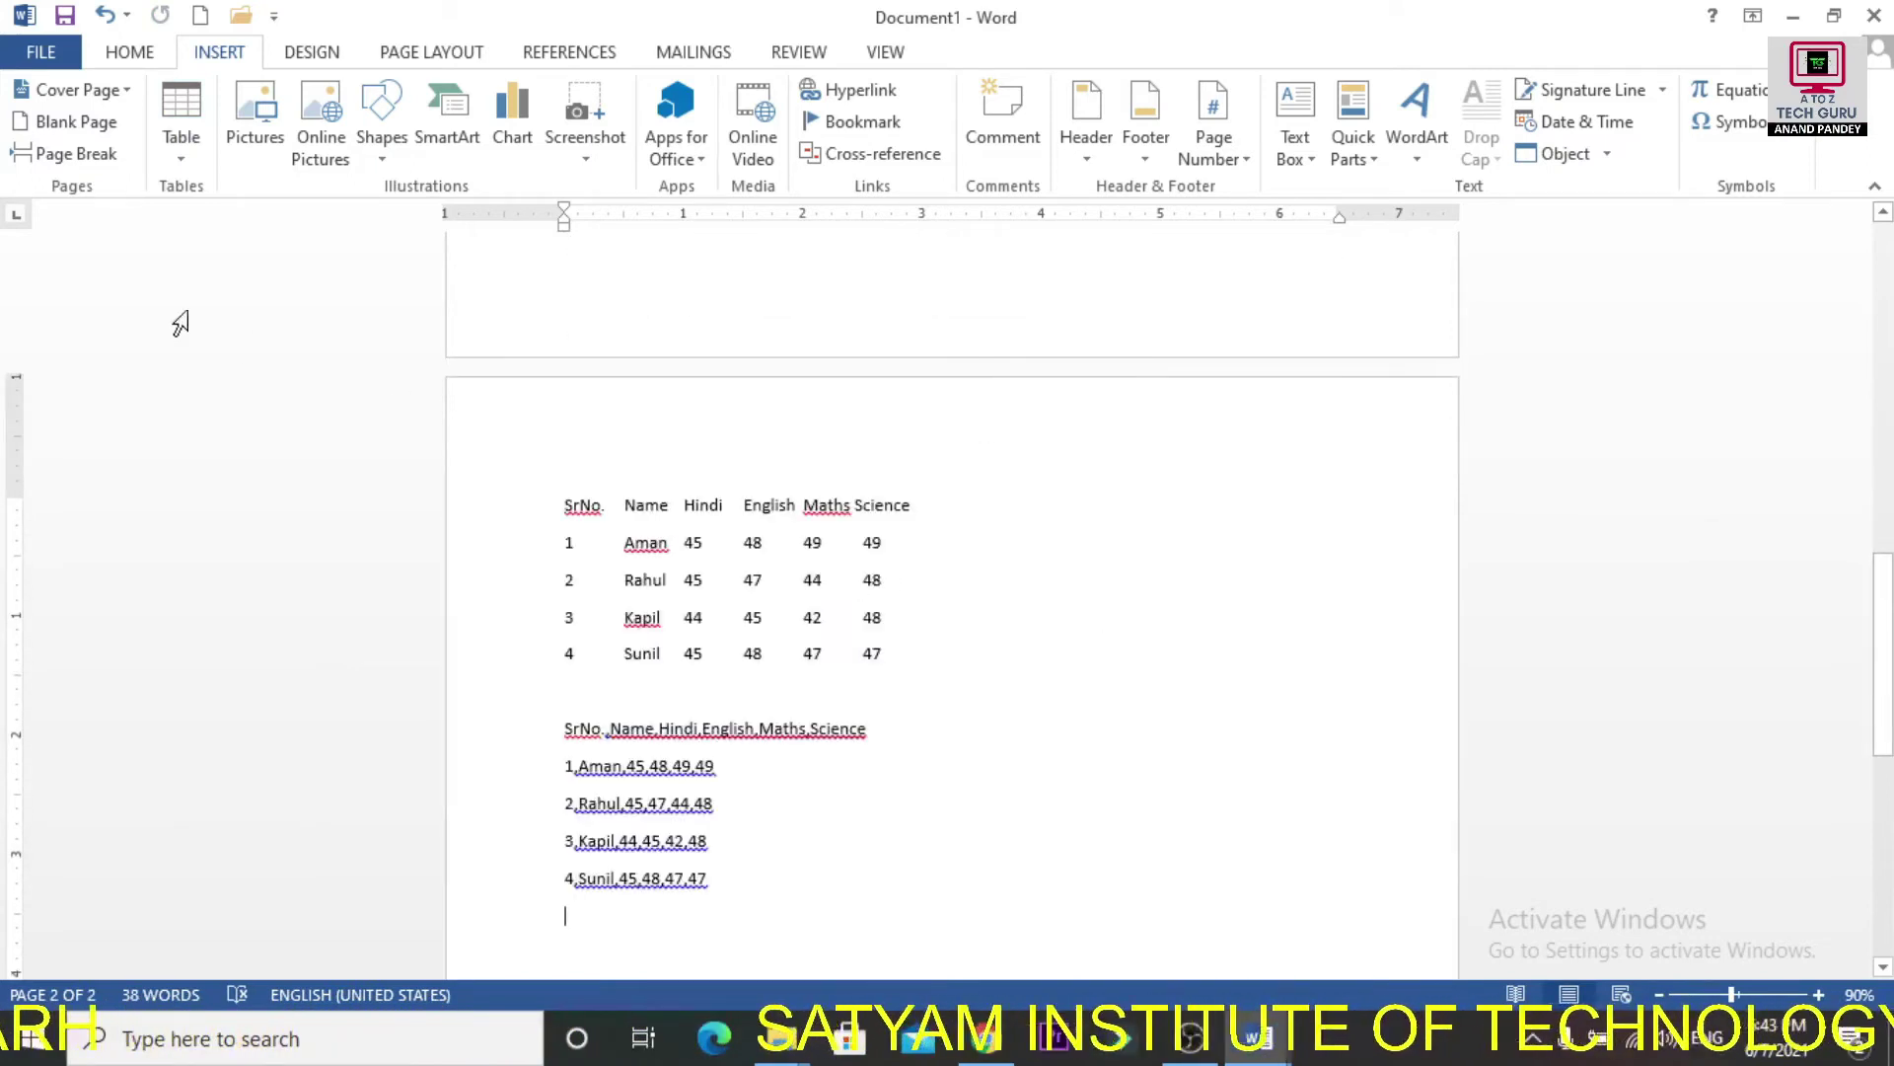
click(175, 158)
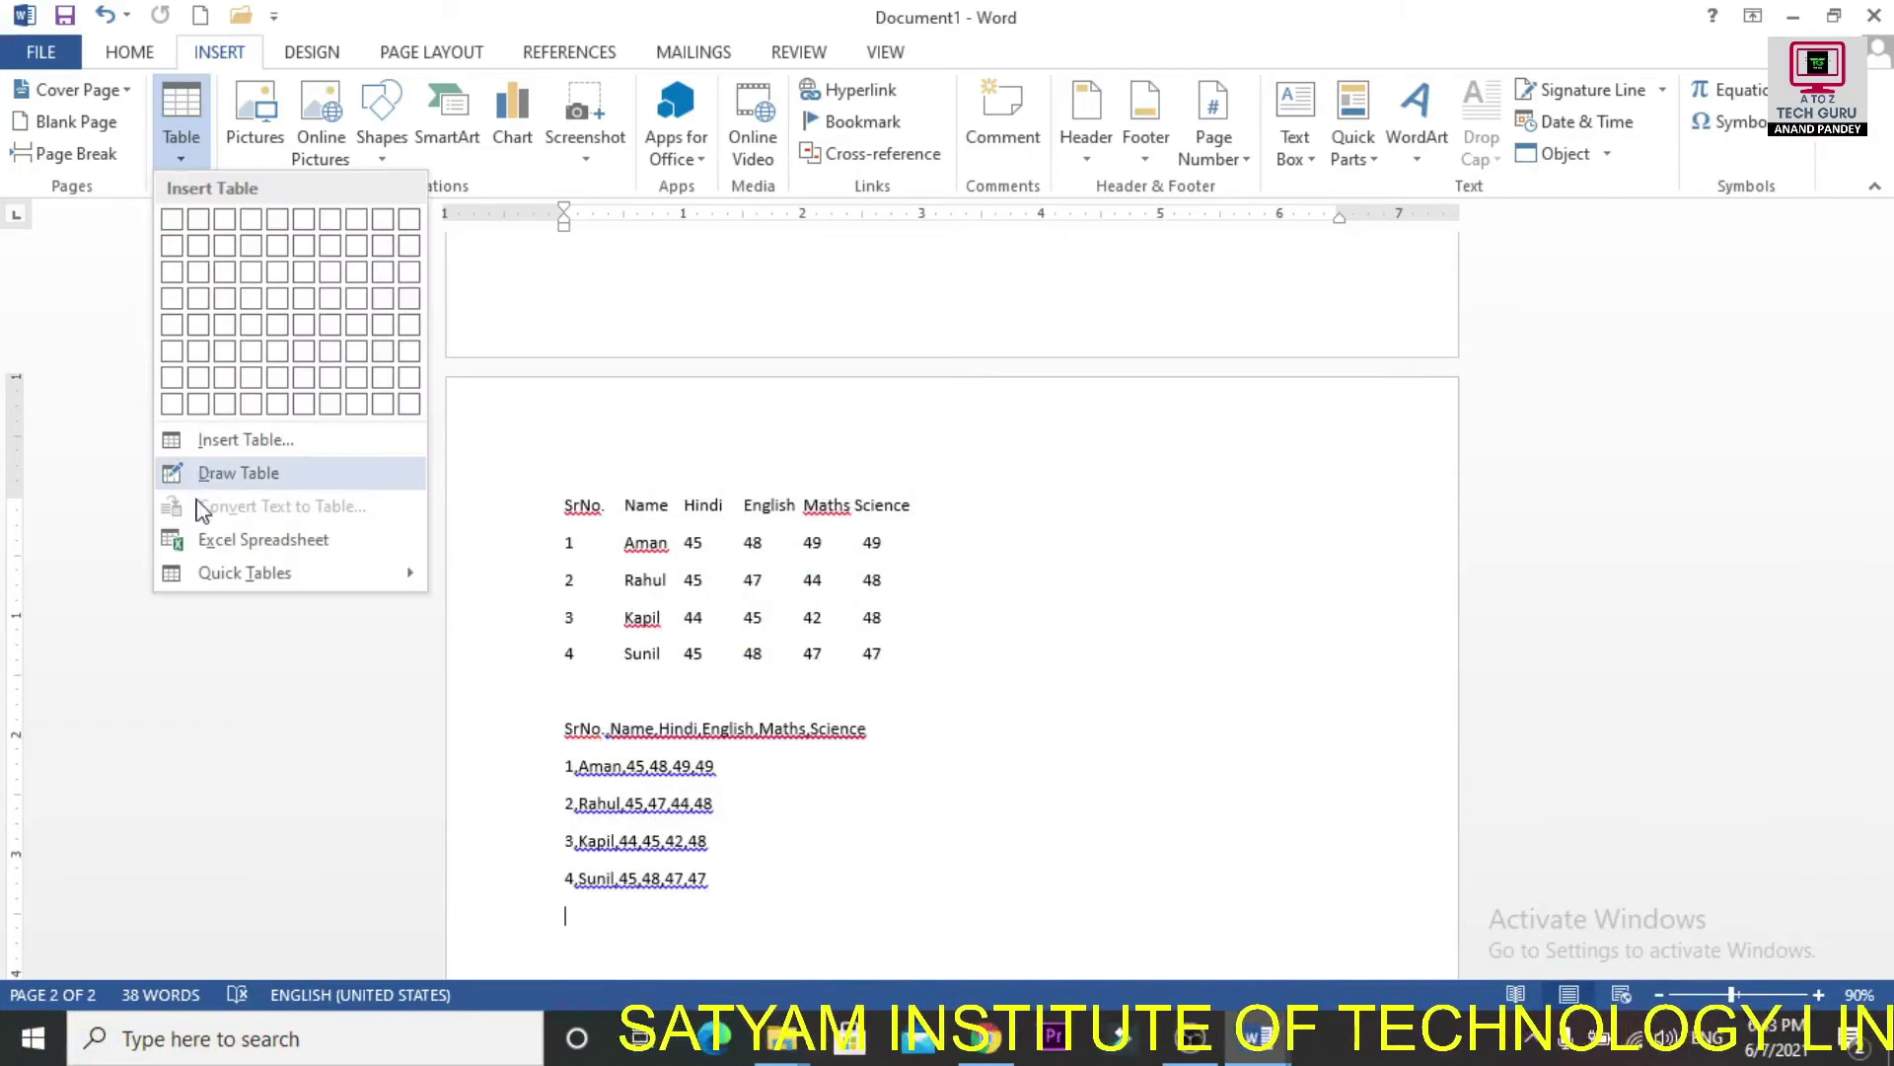
click(804, 752)
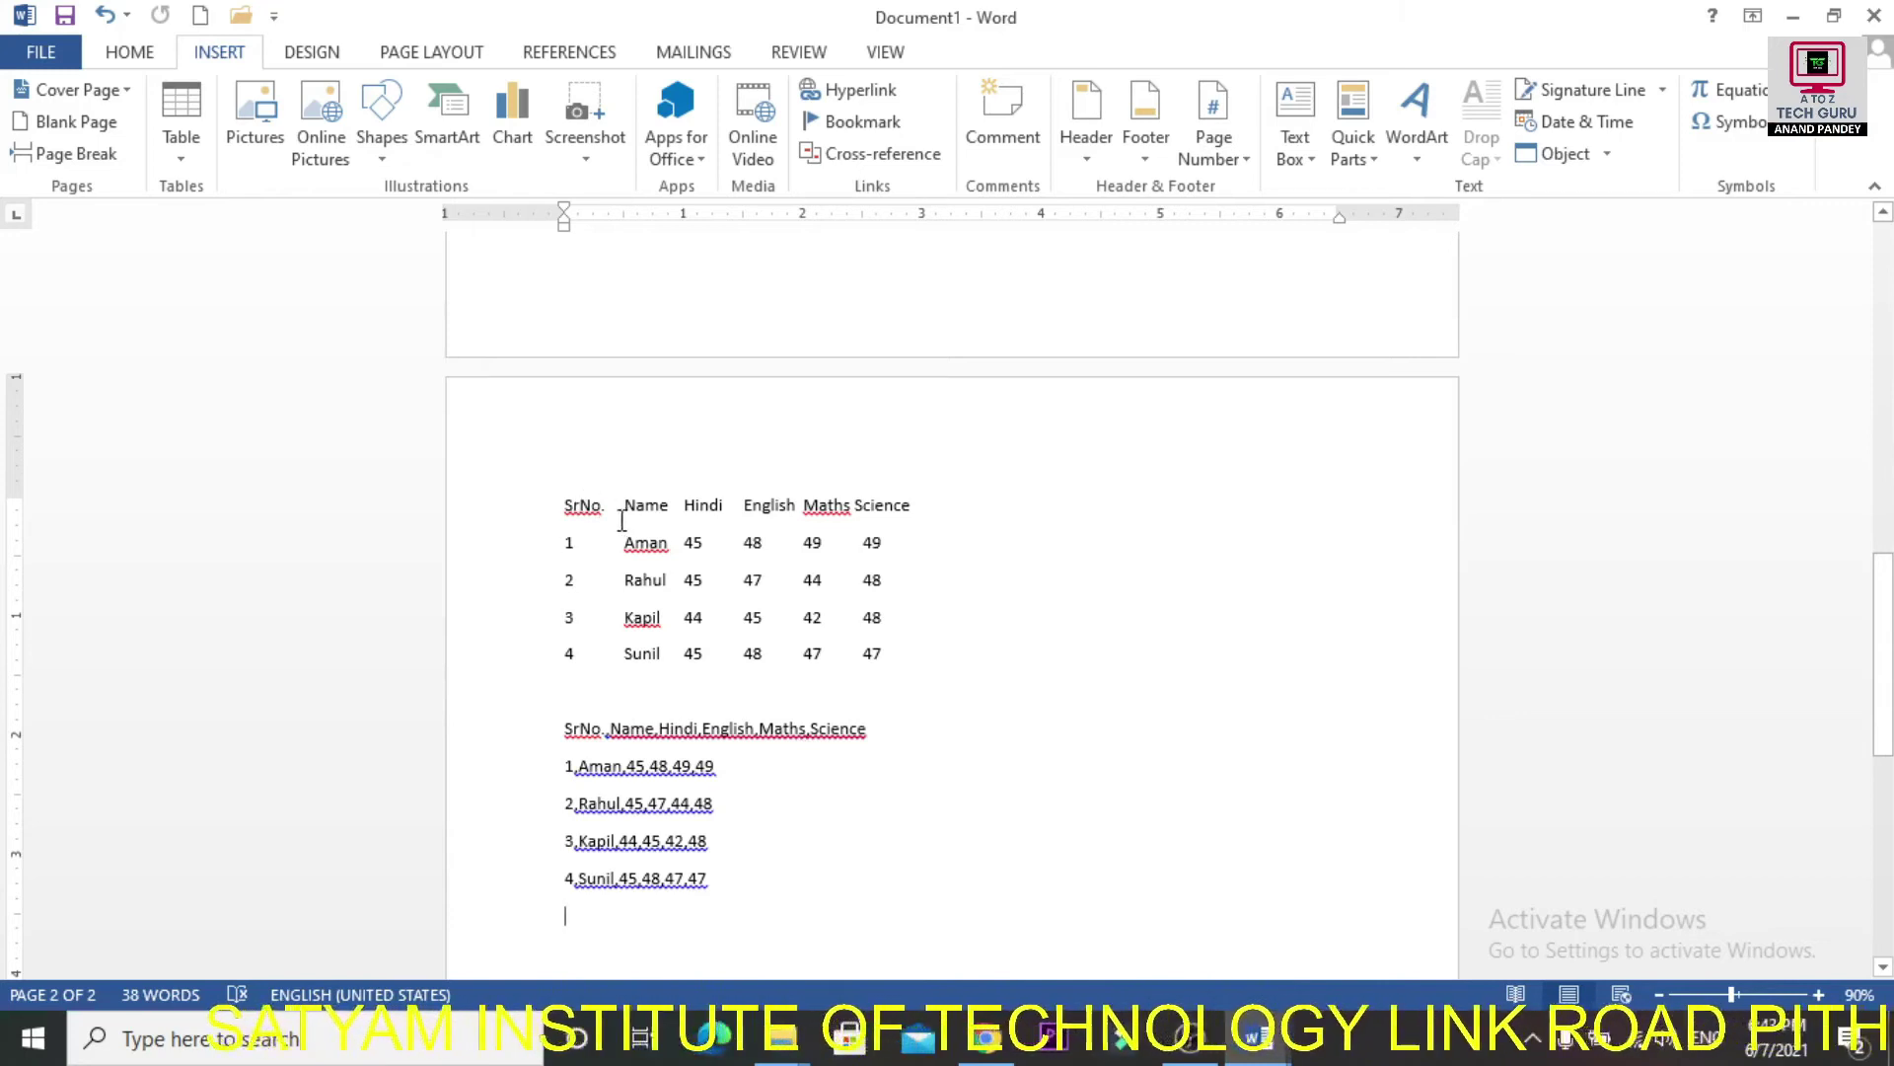
Highlight the tab gaps between the heading words of the tab-separated marks list on the second page.
drag(606, 511, 747, 513)
click(672, 510)
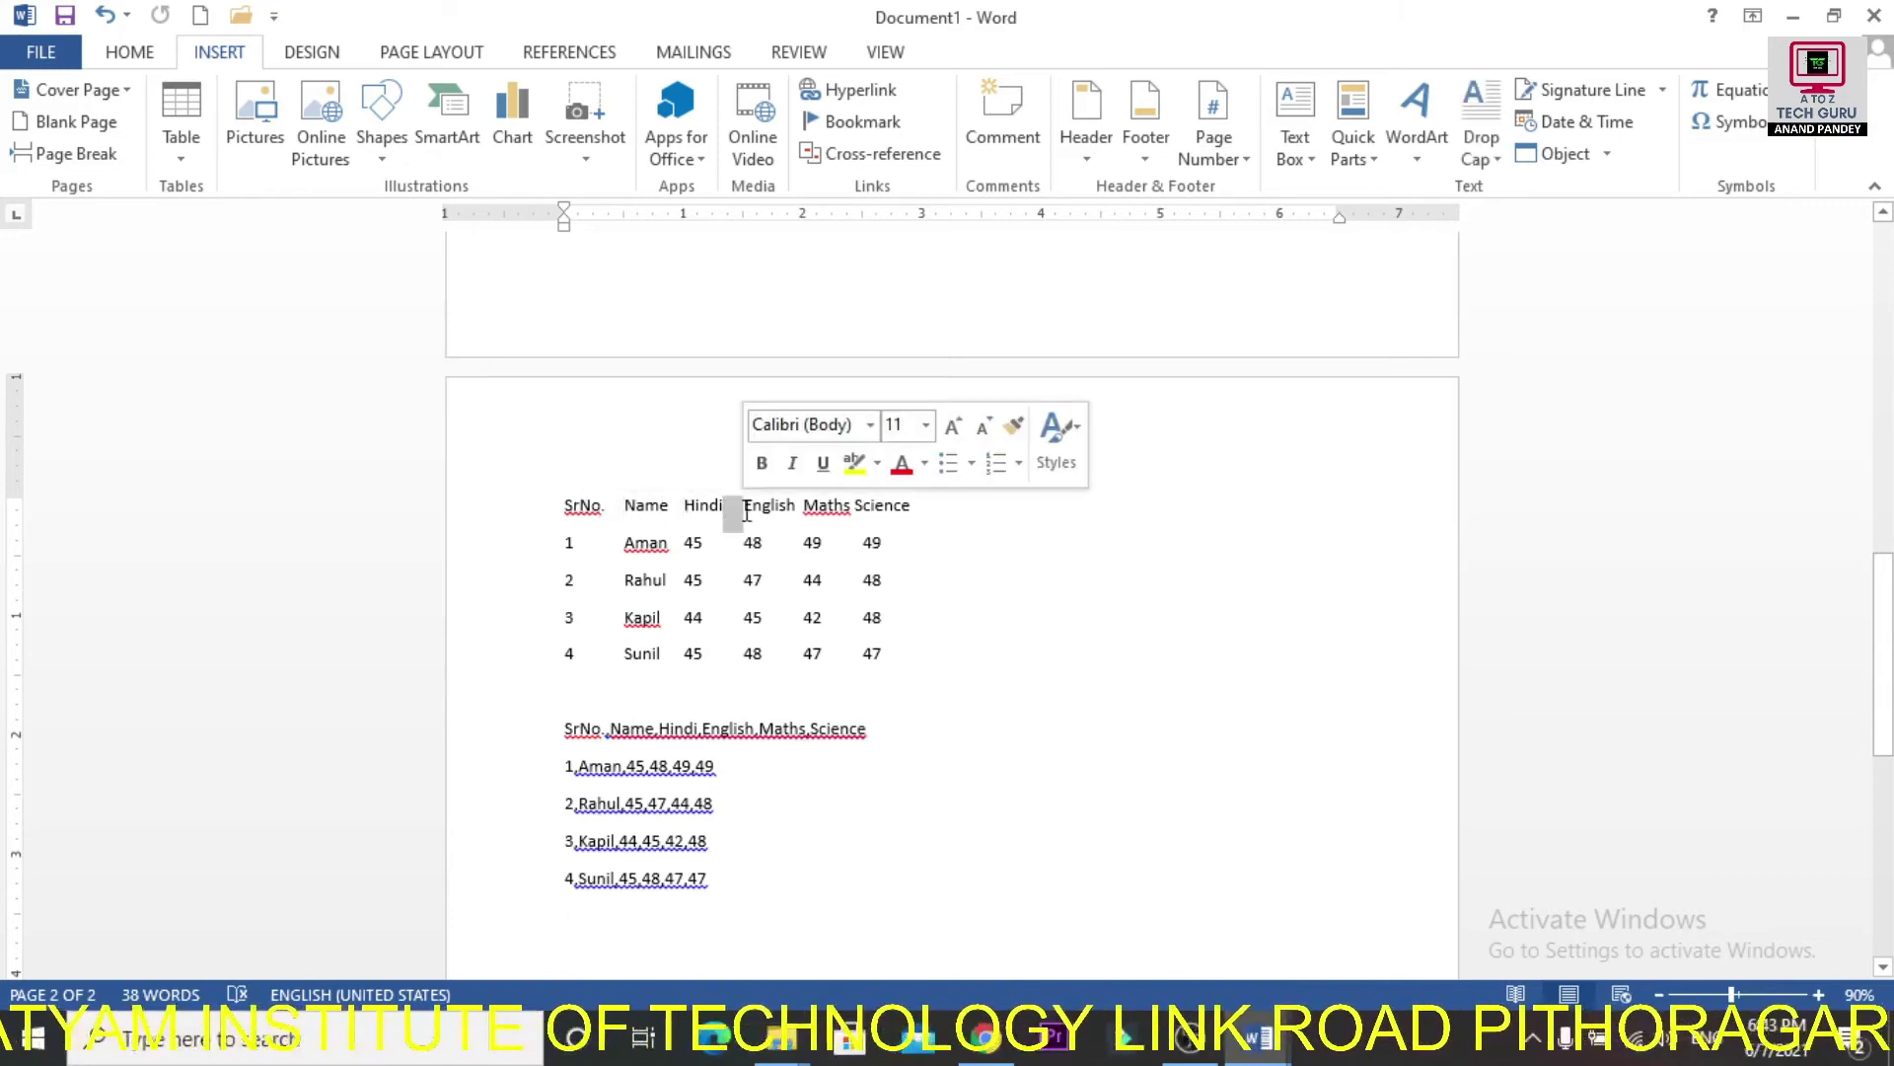
click(703, 580)
Convert the tab-separated marks list, from its heading line to the fourth entry, into a six-column table with text separated at tabs.
drag(562, 508, 909, 651)
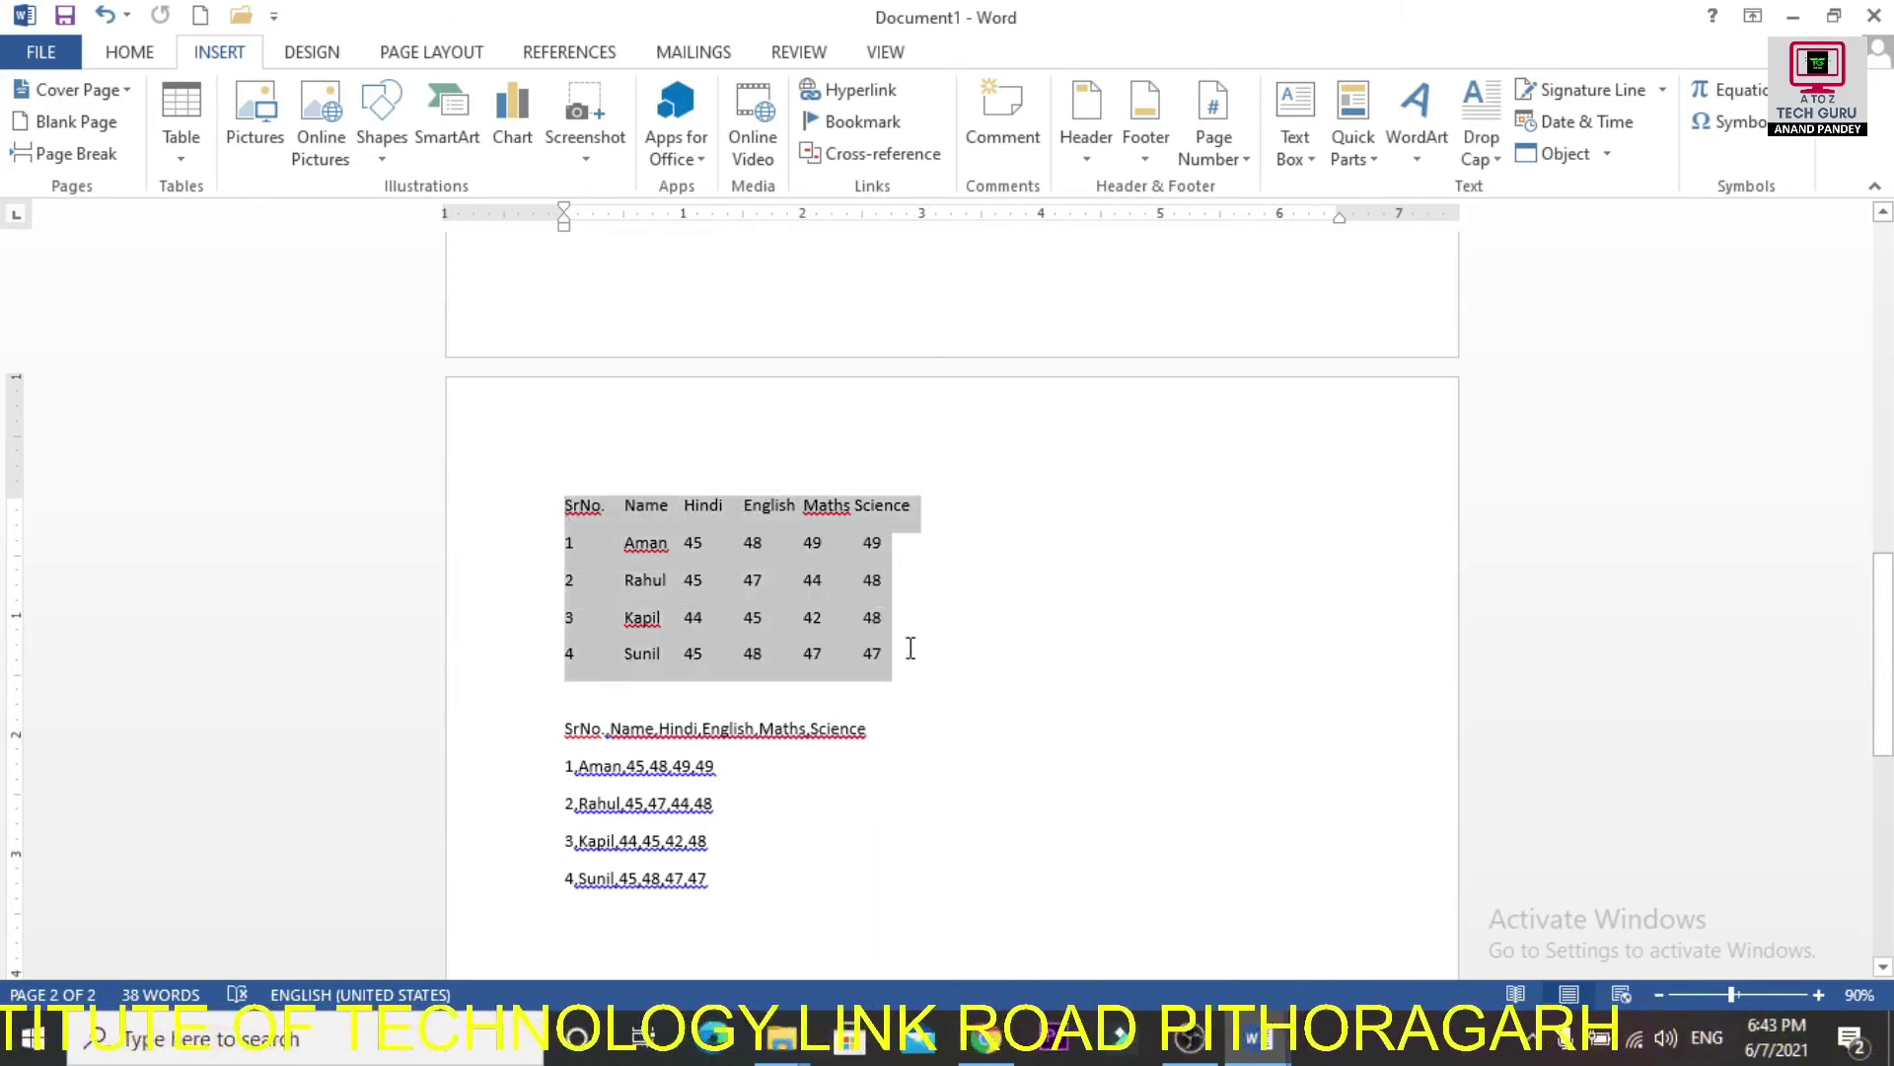
click(178, 163)
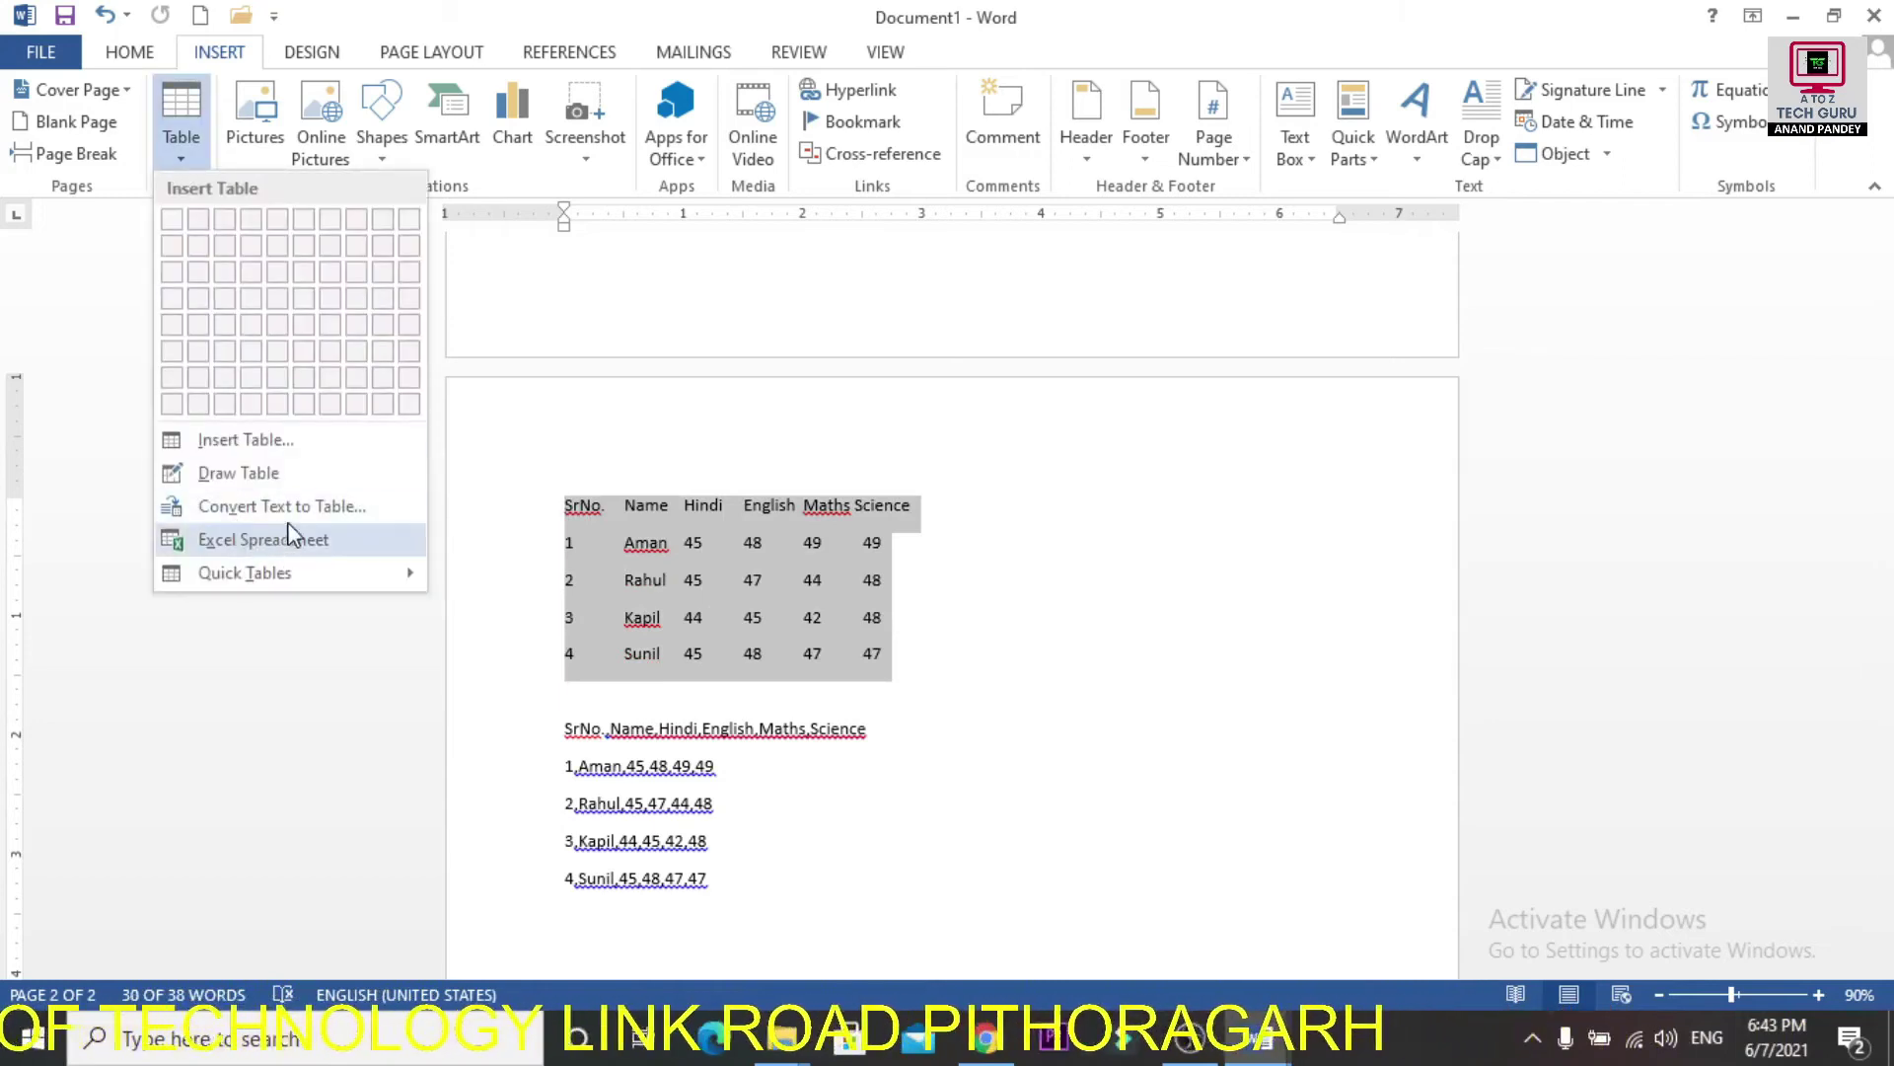
click(332, 508)
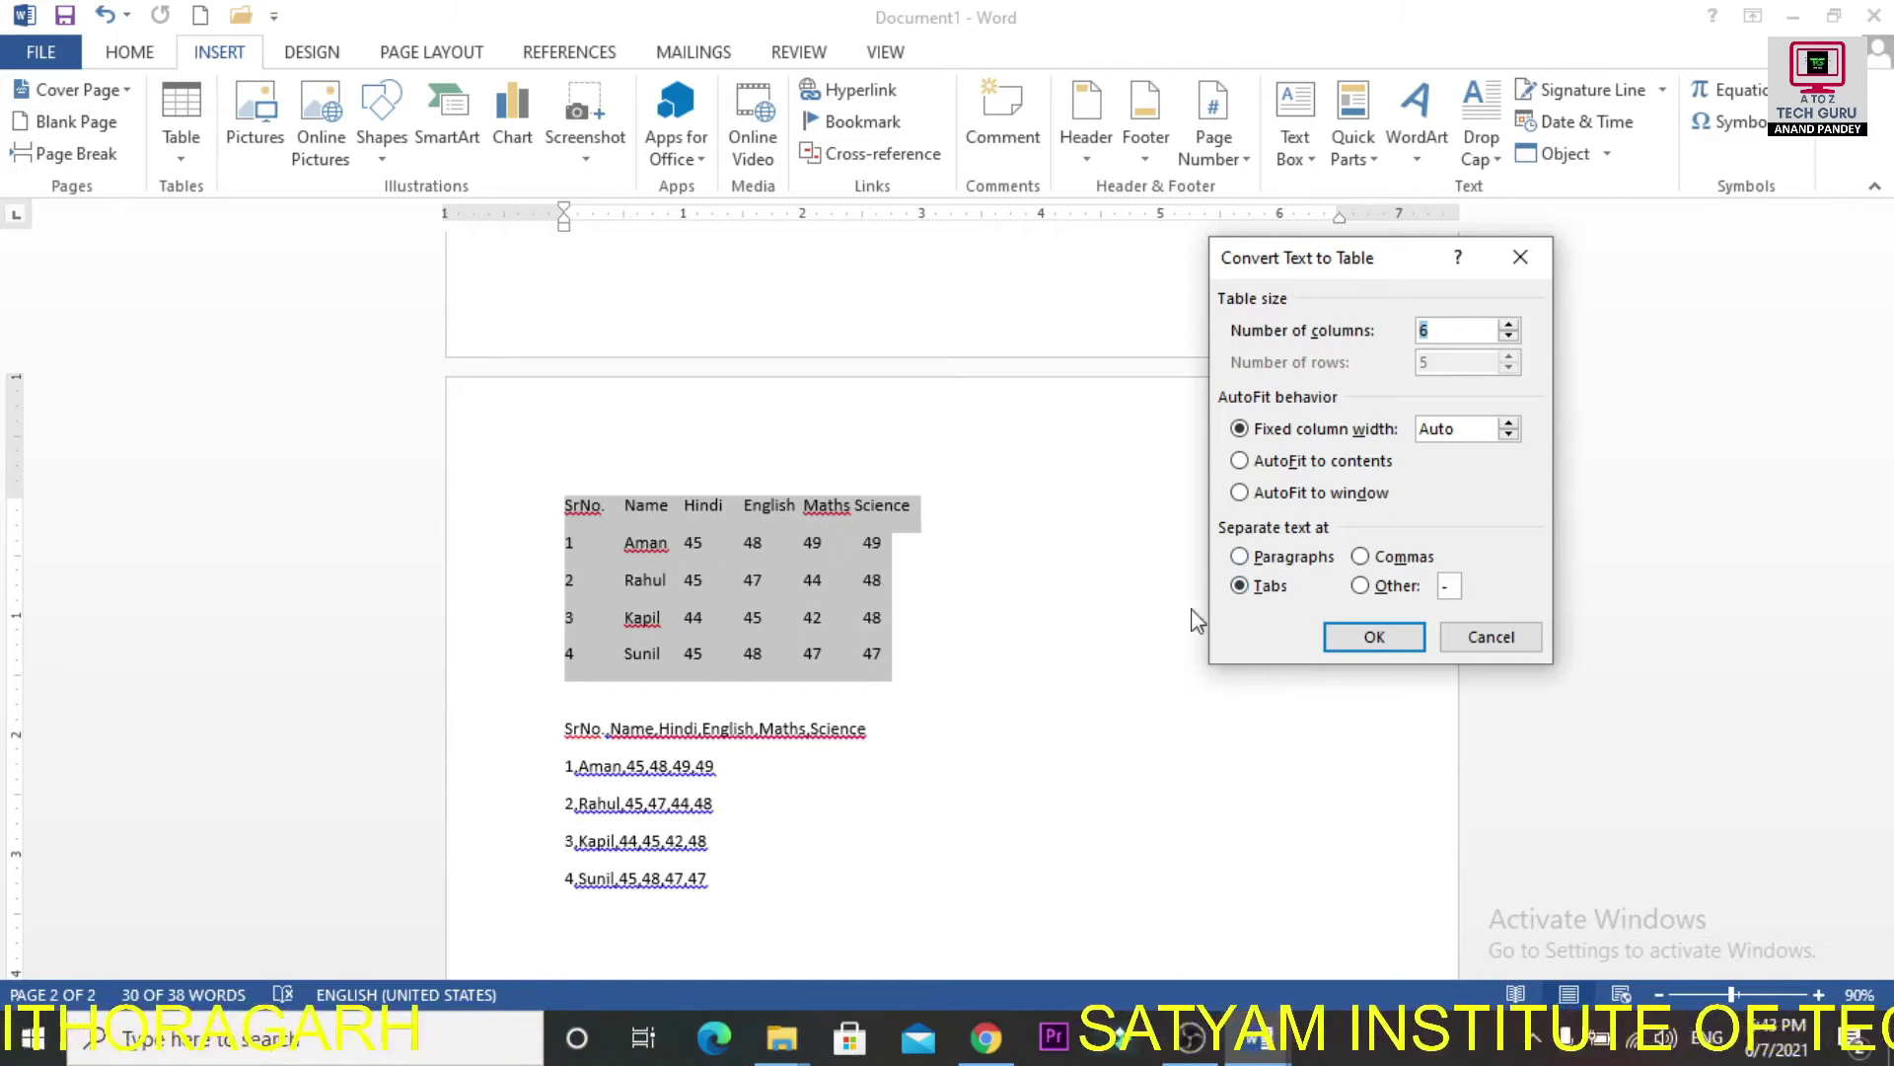
click(1241, 588)
click(1351, 637)
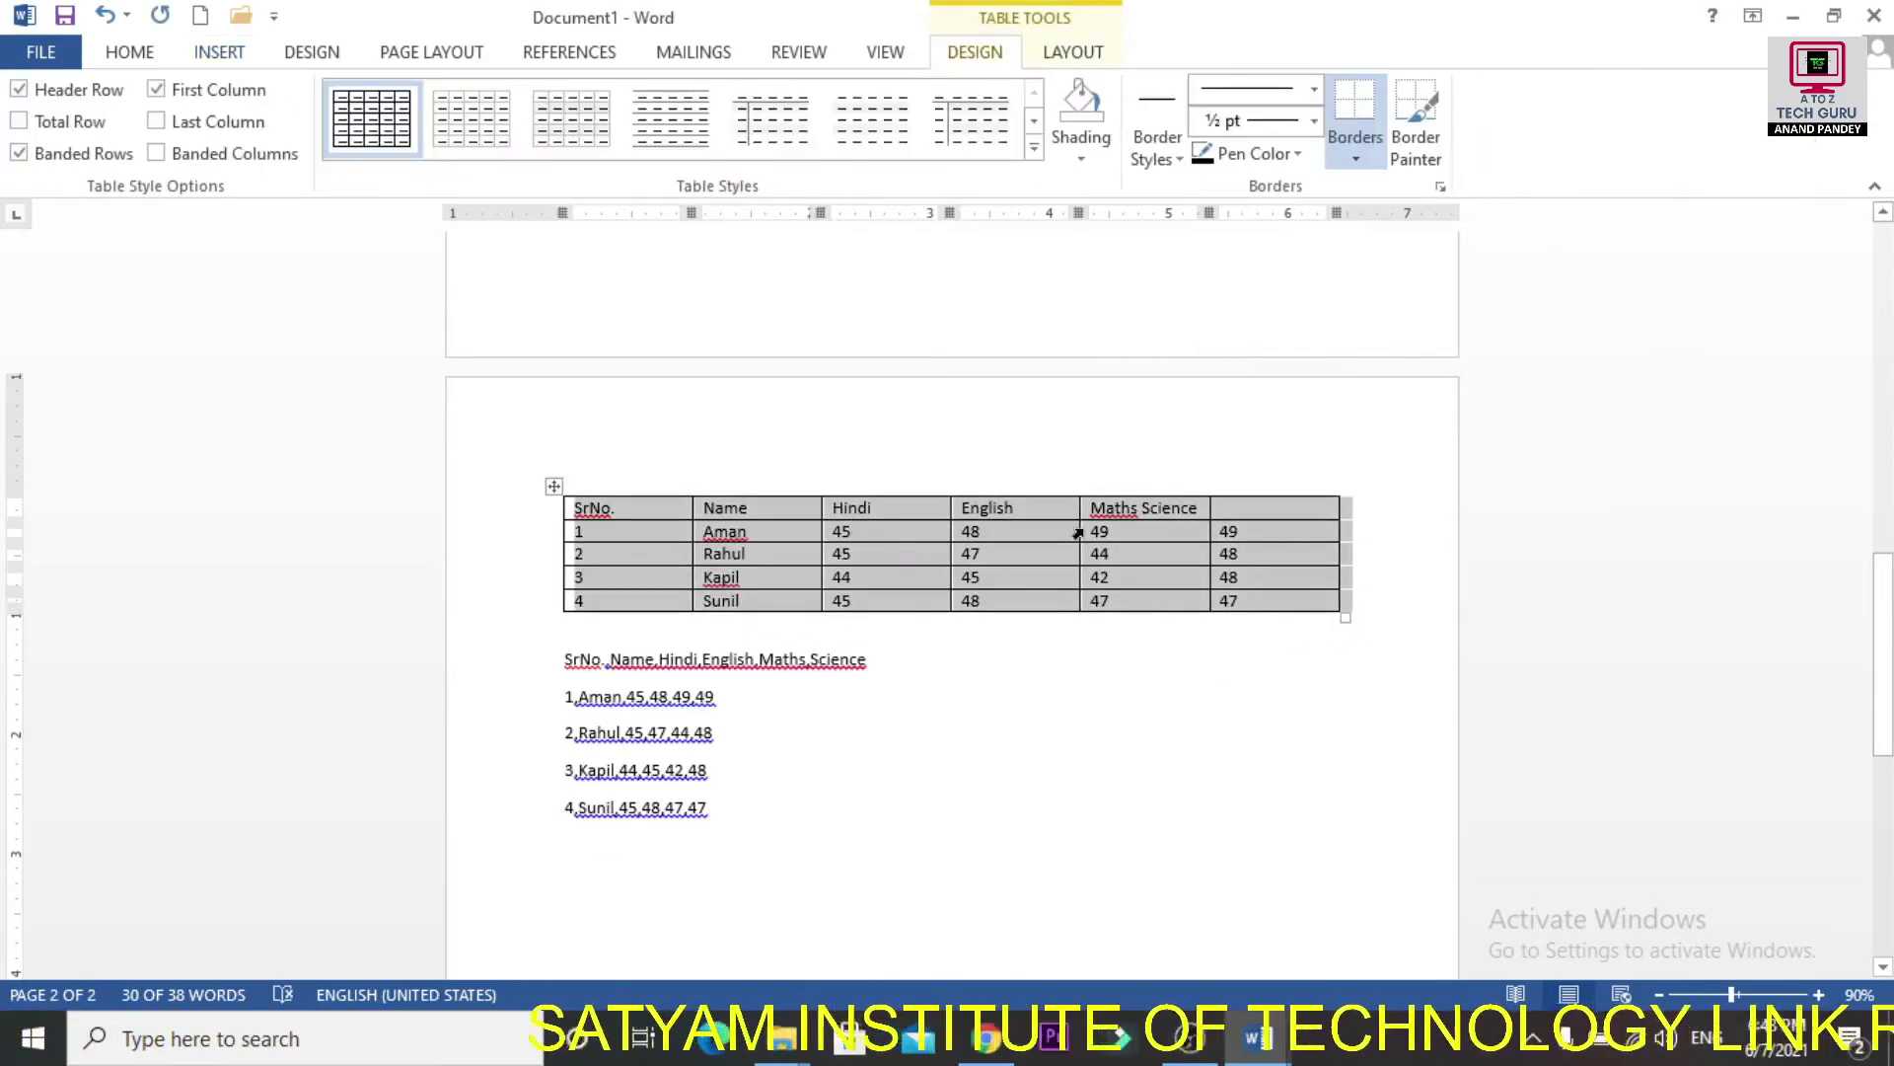
Convert the comma-separated marks list on the second page into a six-column table with text separated at commas.
click(719, 764)
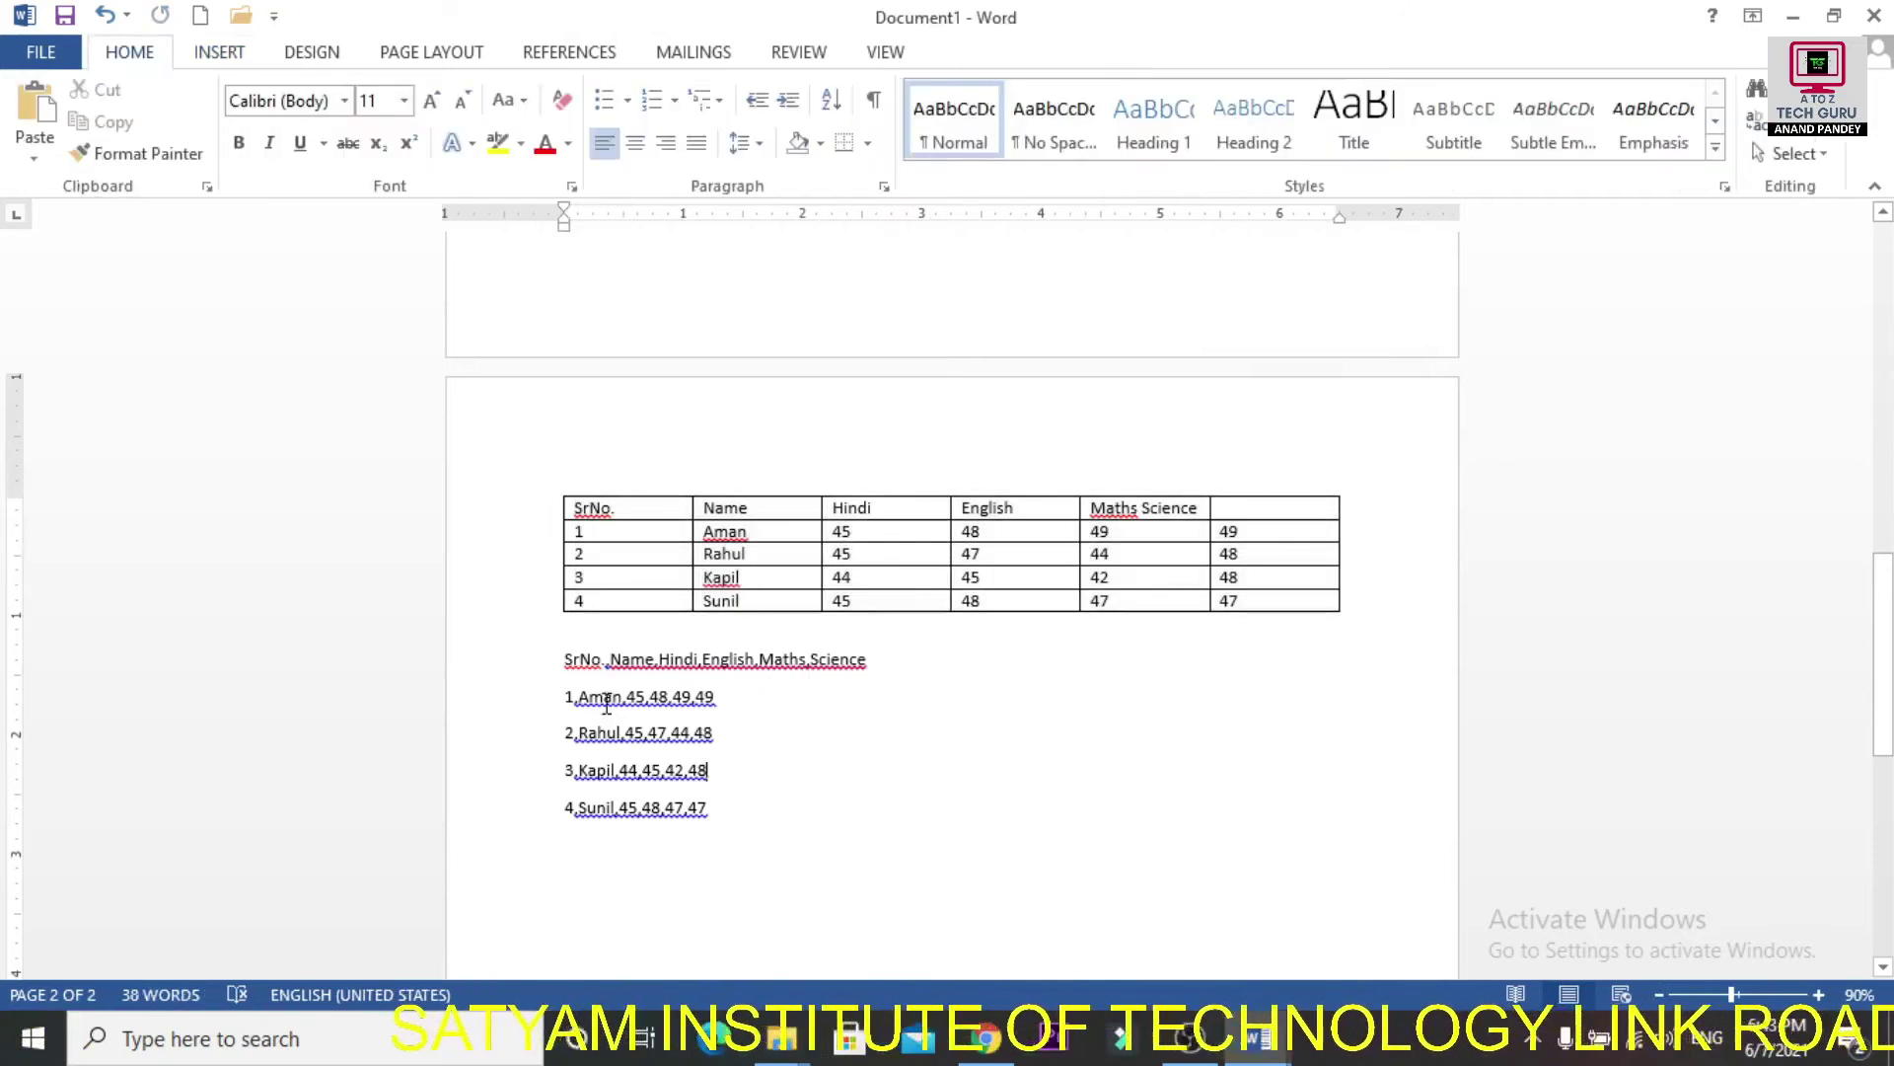
drag(568, 659, 729, 810)
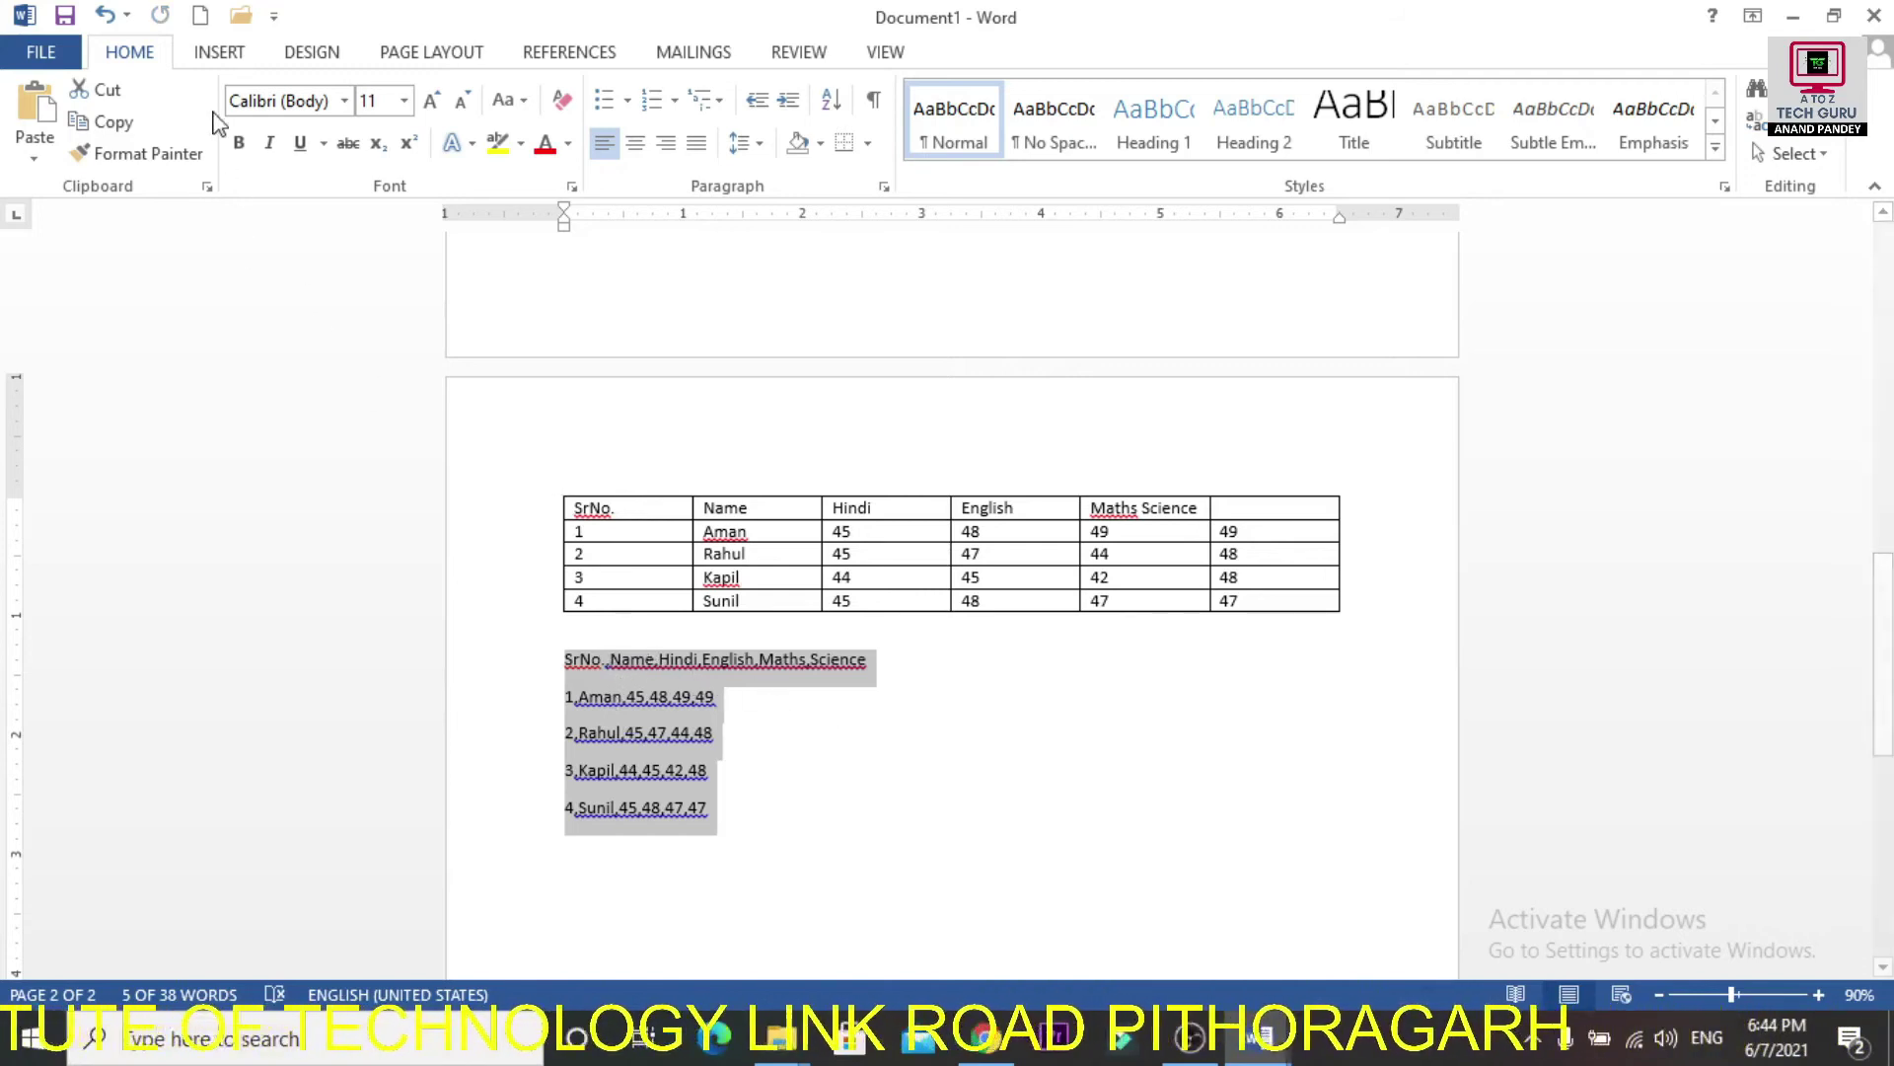
click(219, 54)
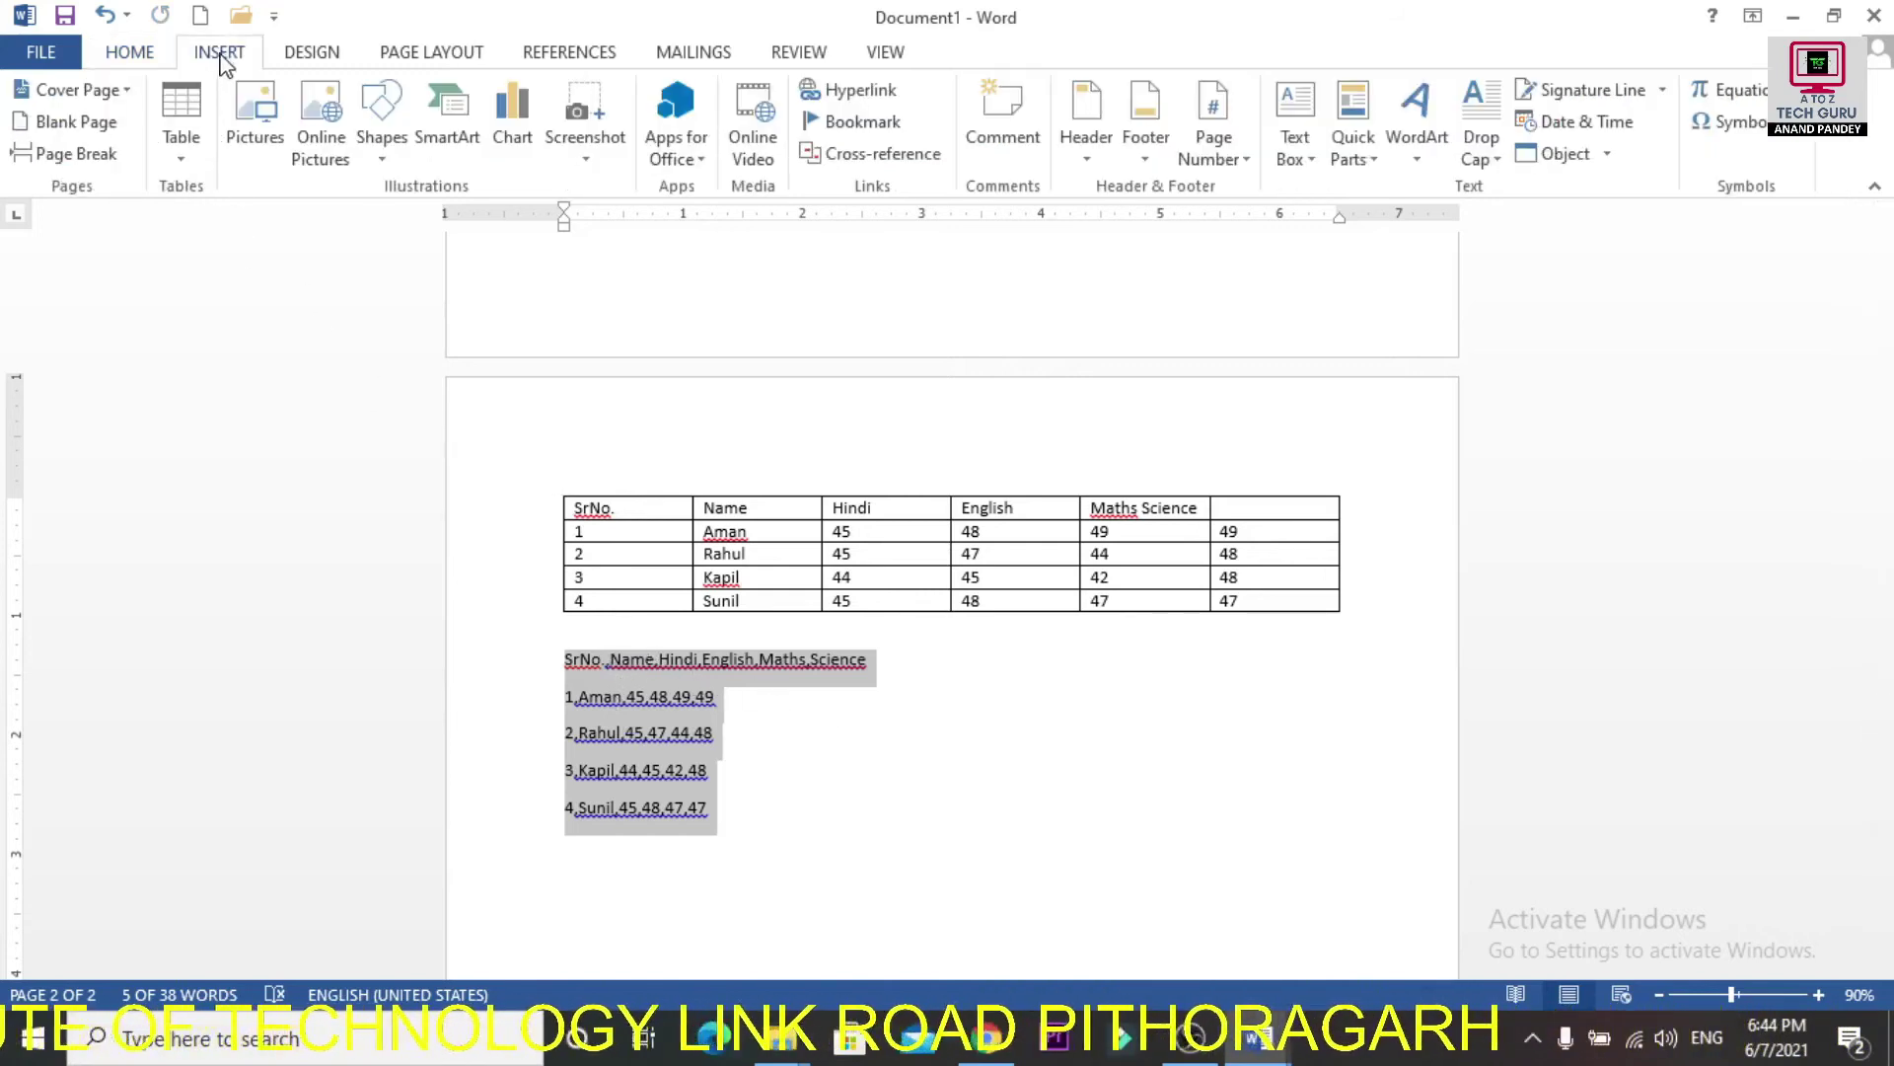
click(192, 153)
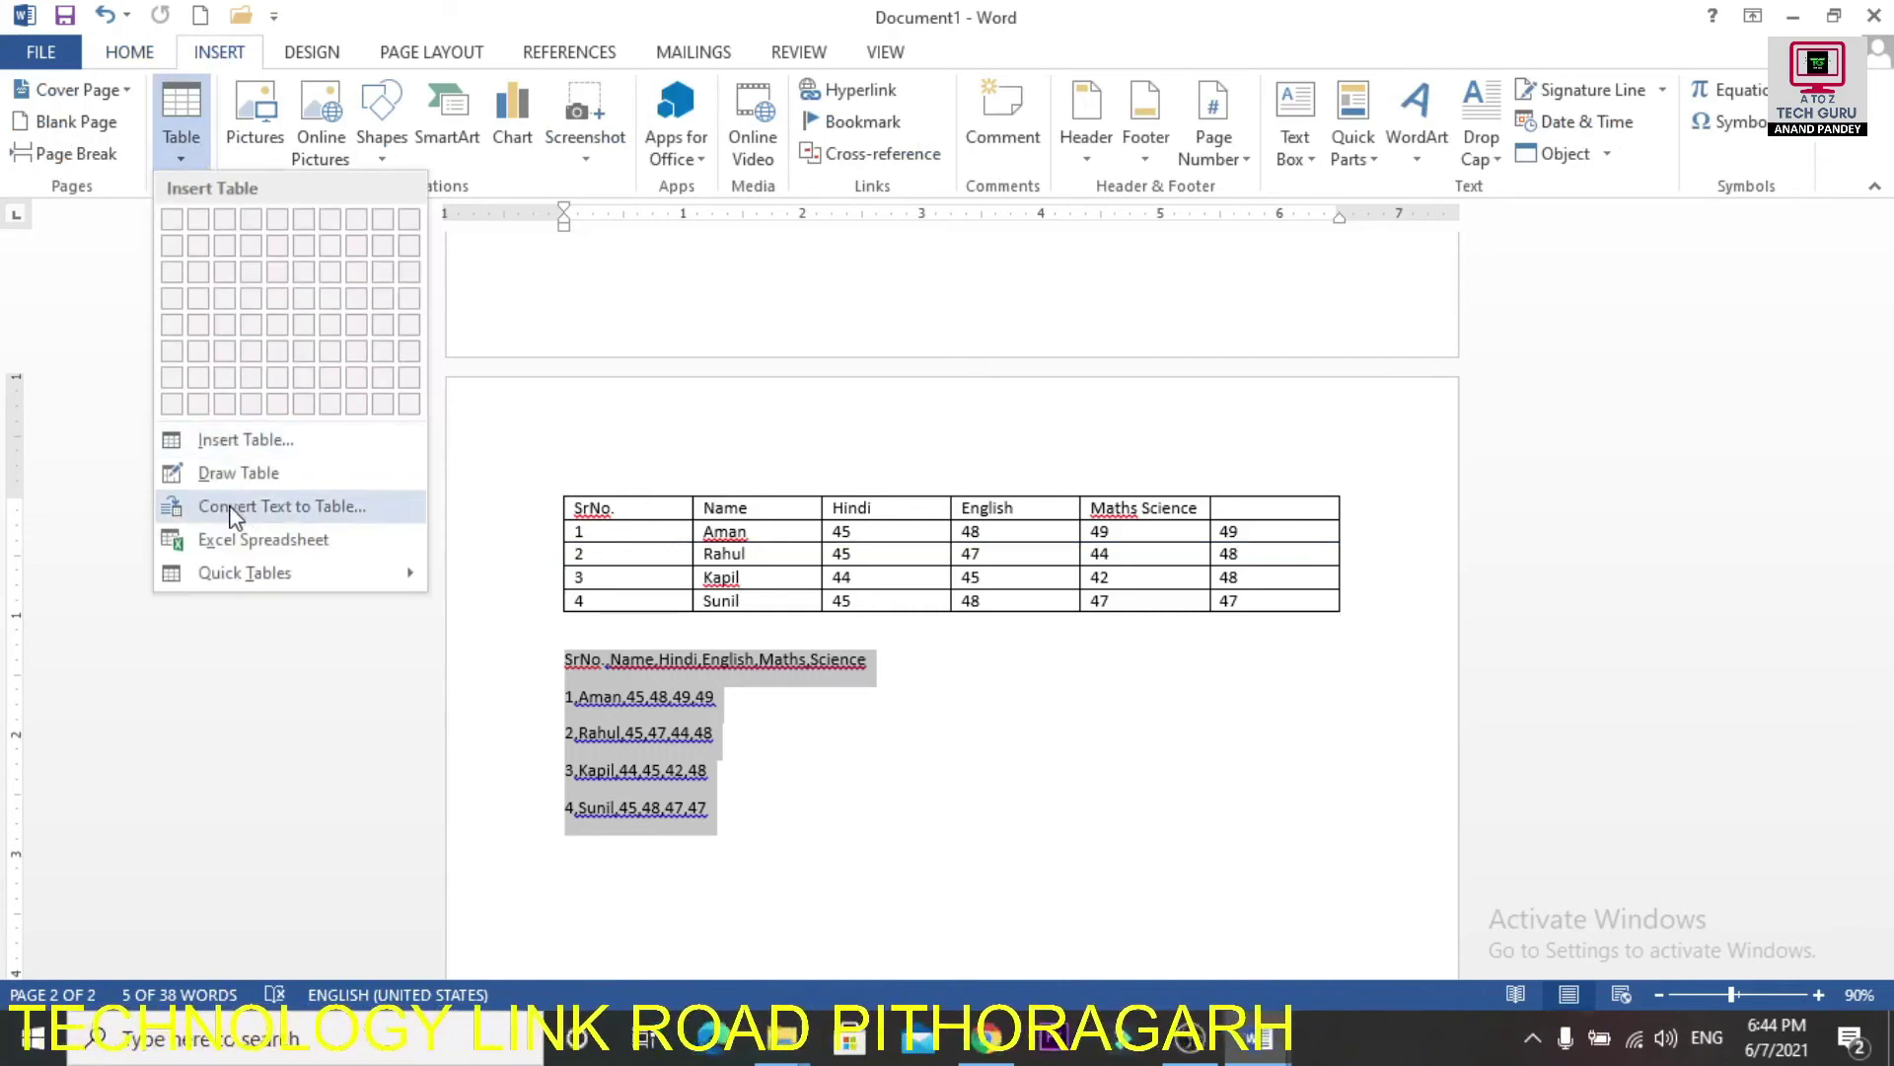
click(306, 513)
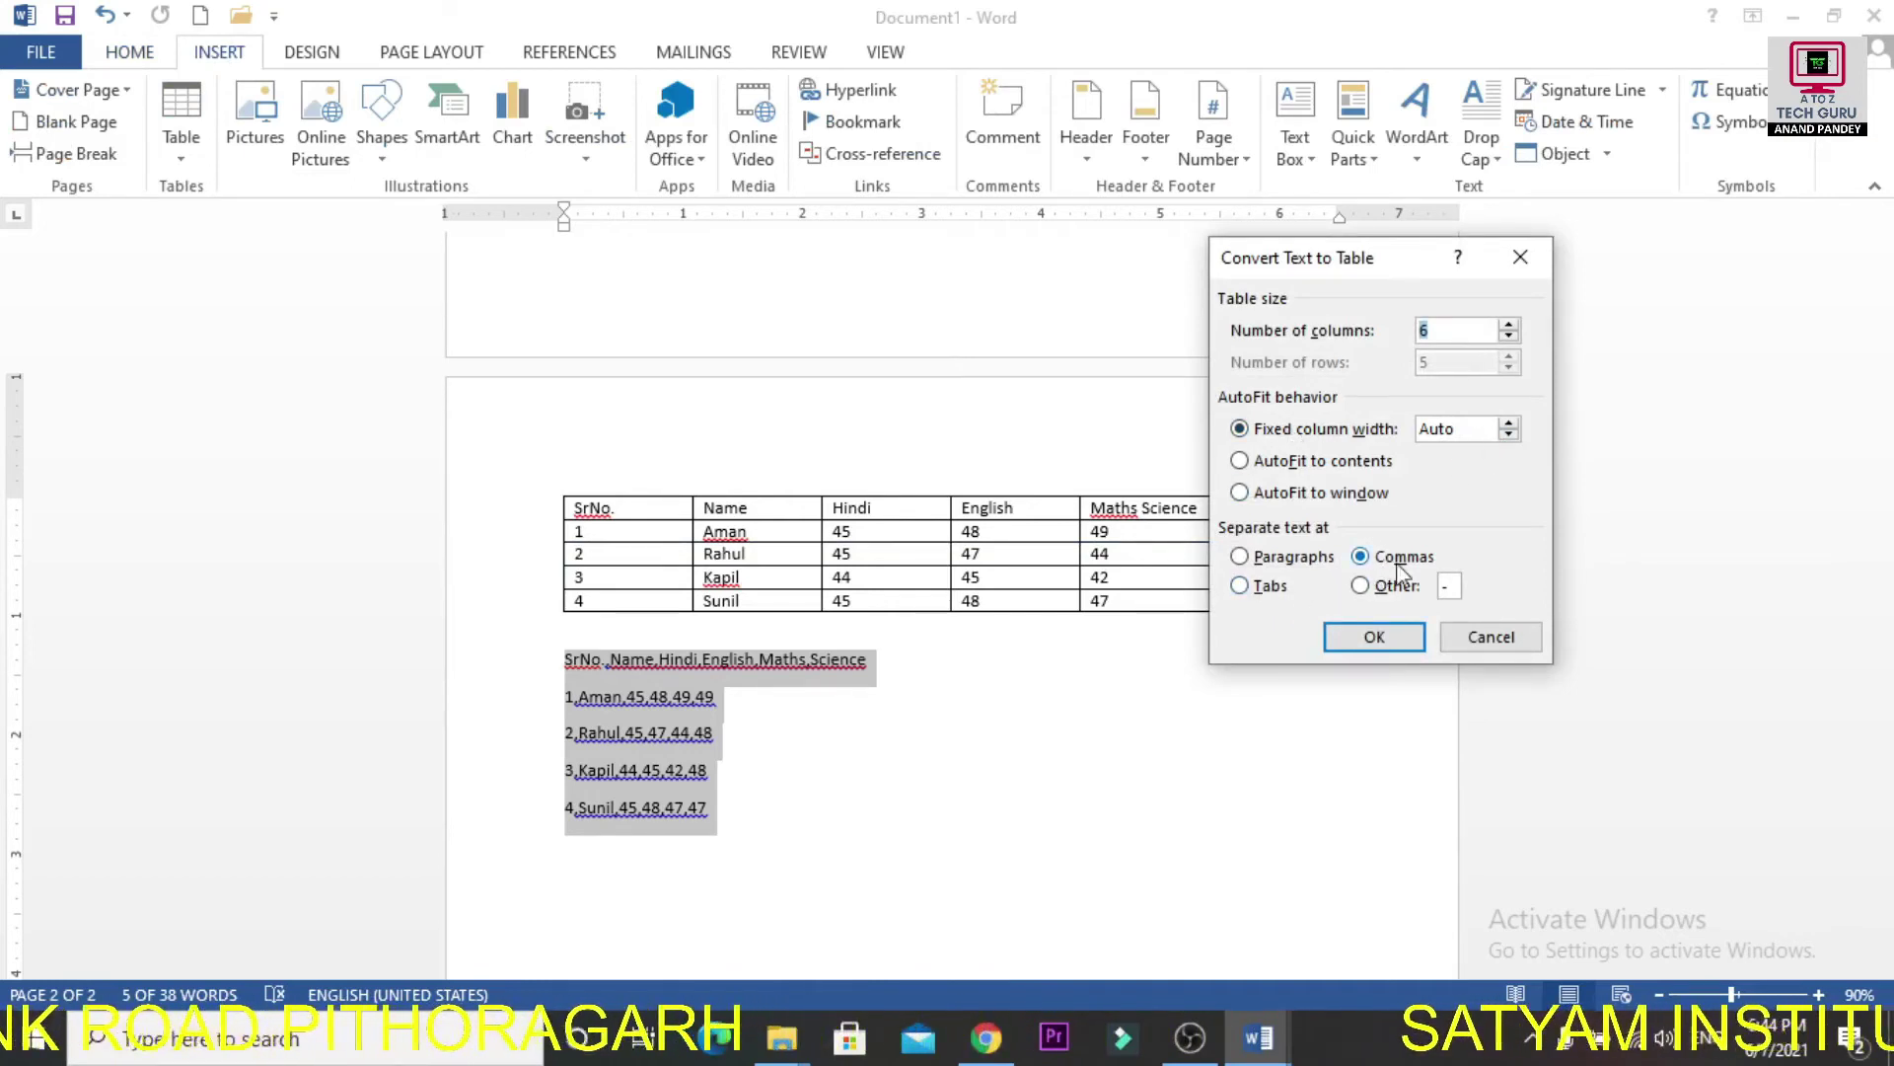
click(1393, 631)
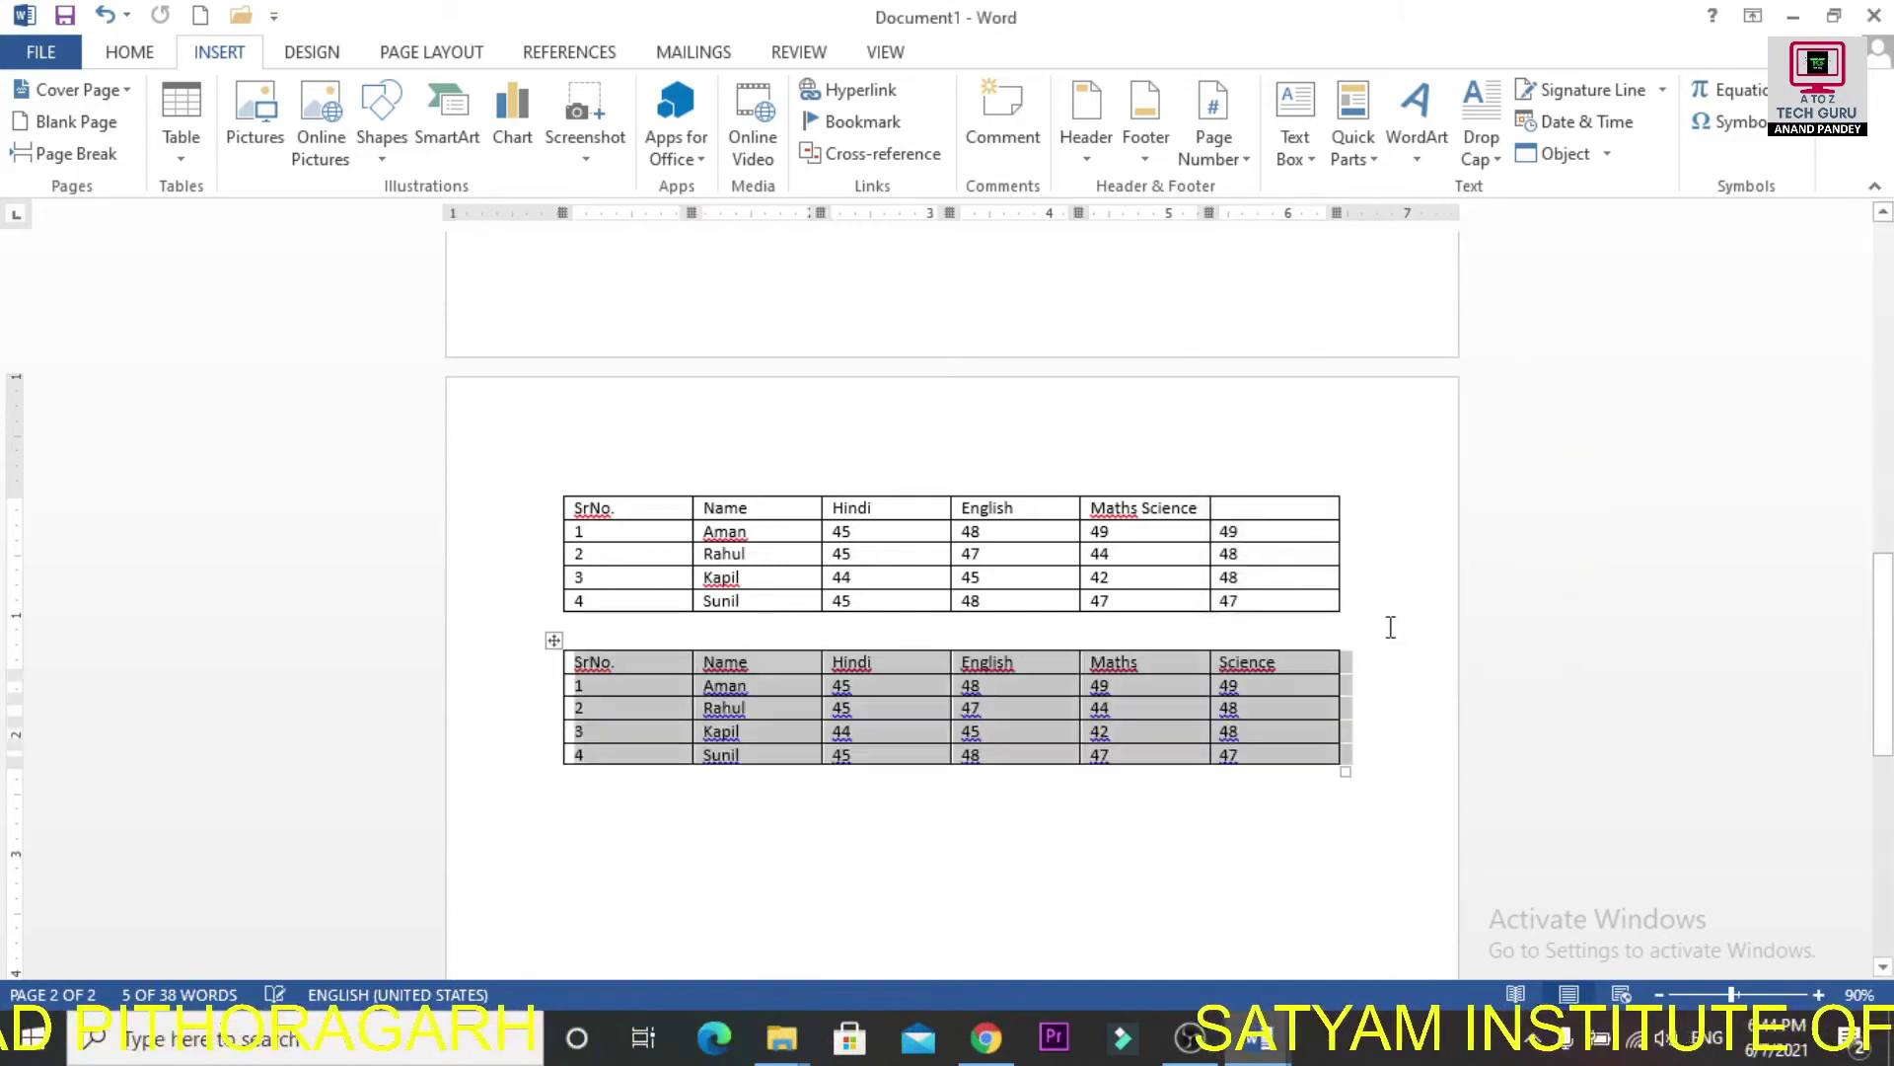
Insert an Excel spreadsheet below the second marks table and widen it to show columns A to J.
click(898, 857)
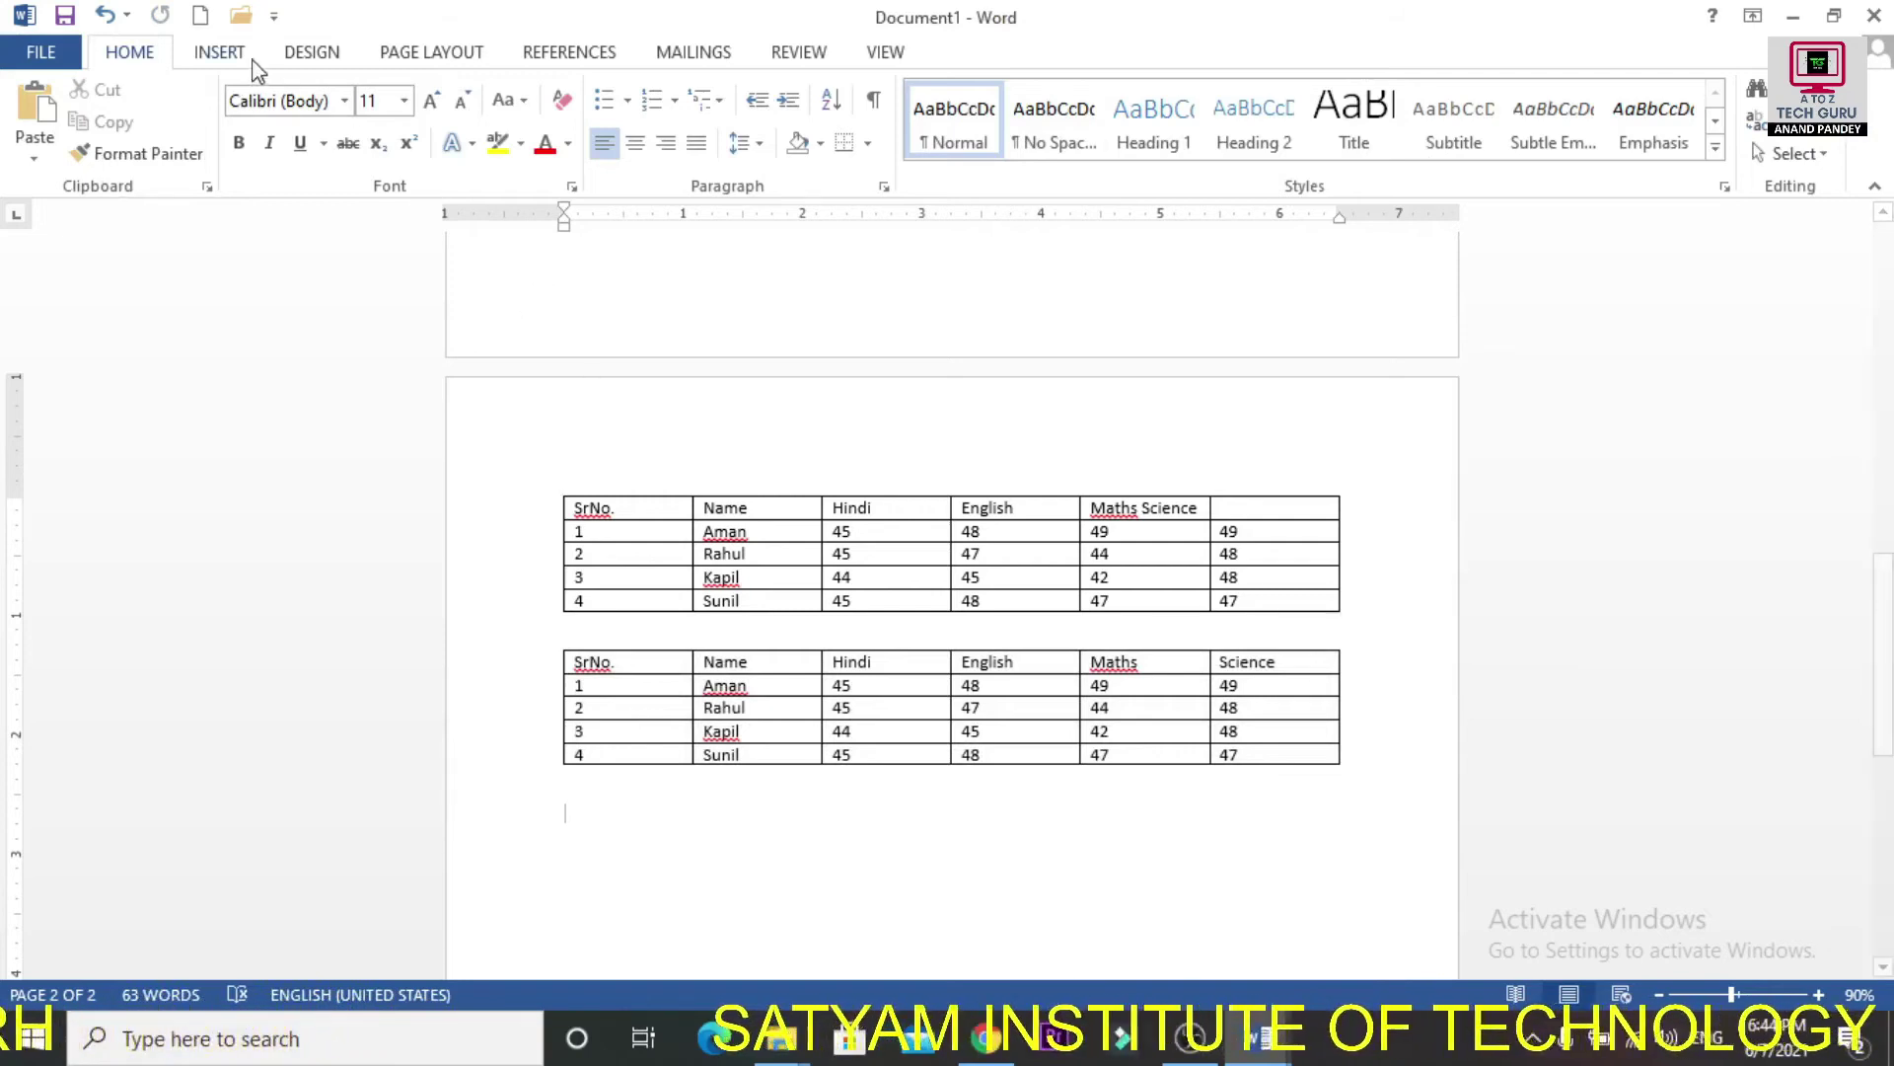
click(221, 55)
click(182, 114)
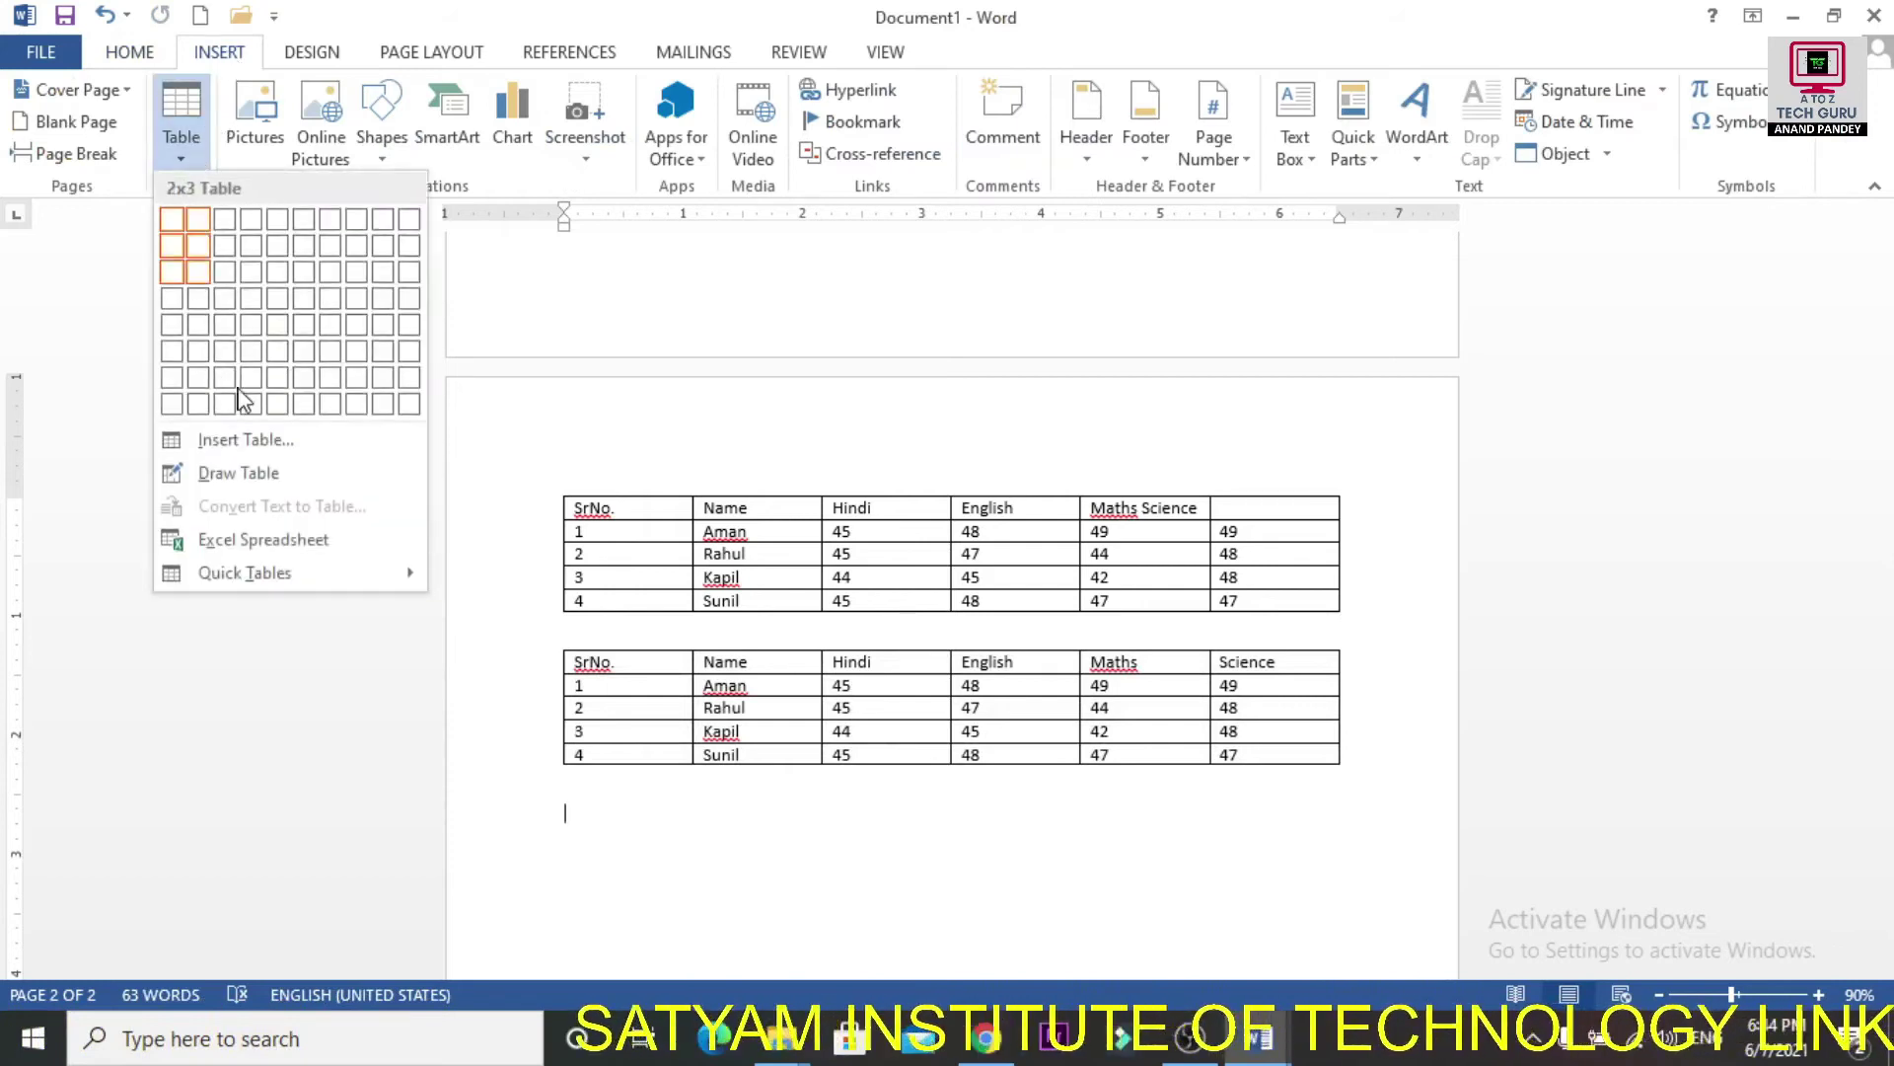
click(264, 540)
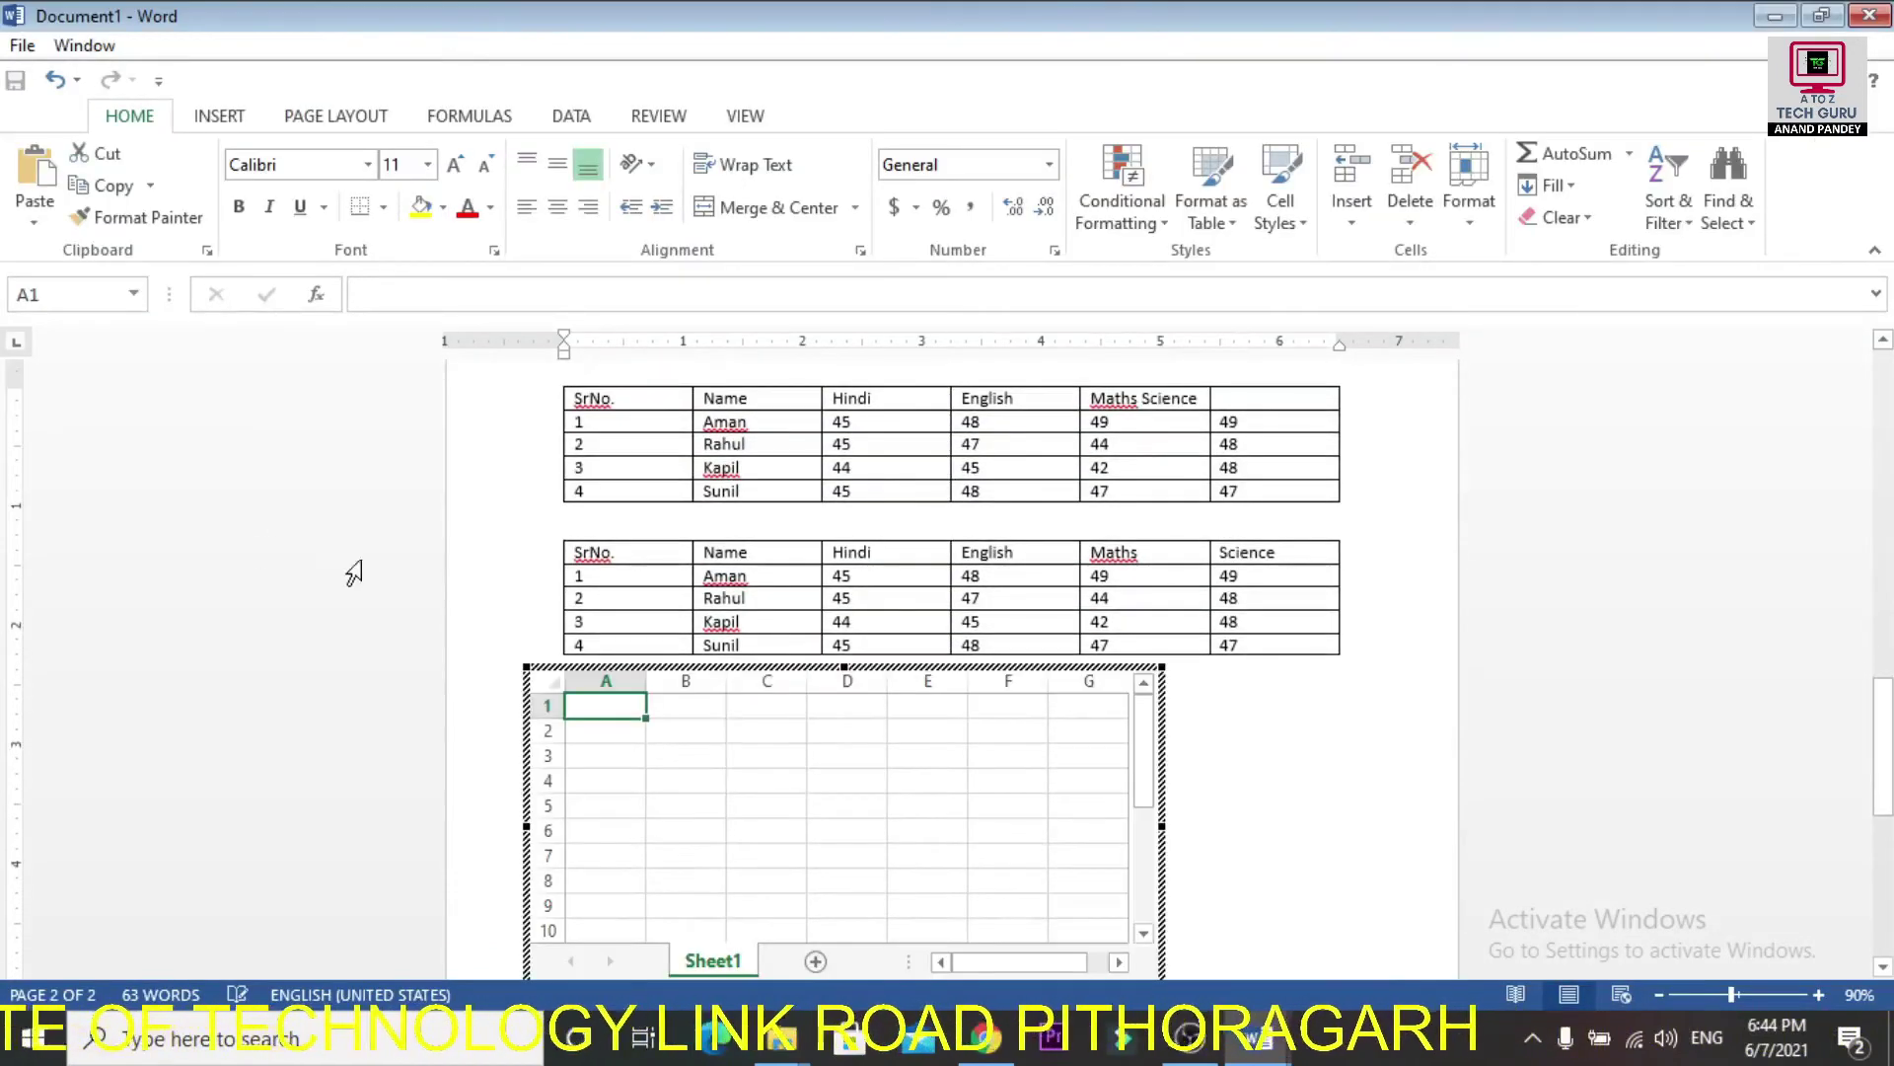
drag(1162, 825, 1403, 820)
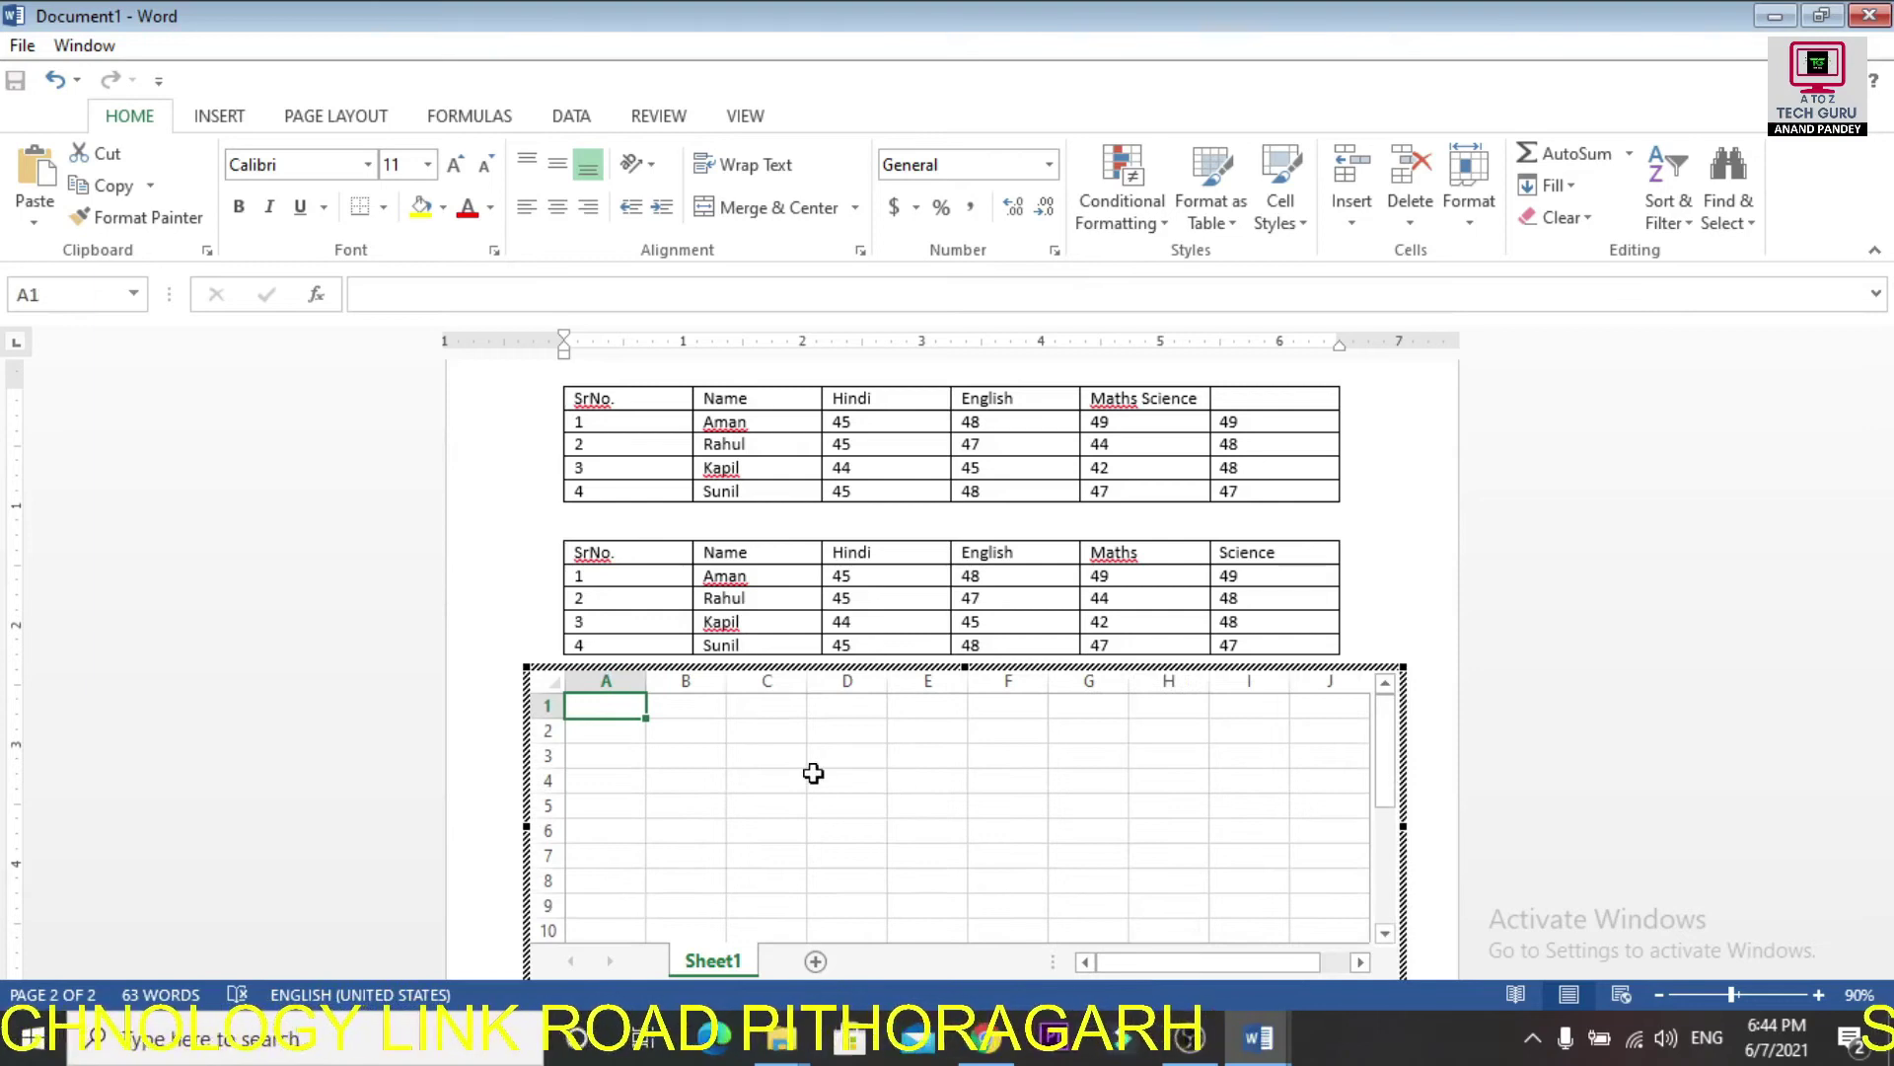
Fill cells A1 to A5 of the embedded spreadsheet with jhkj, kjhkjh, kjhkjh, khgkjh and hgkj.
text(jhkj)
key(Return)
text(kjhkjh)
key(Return)
text(kjhkjh)
key(Return)
text(kjhkjh)
key(Return)
text(hgkj)
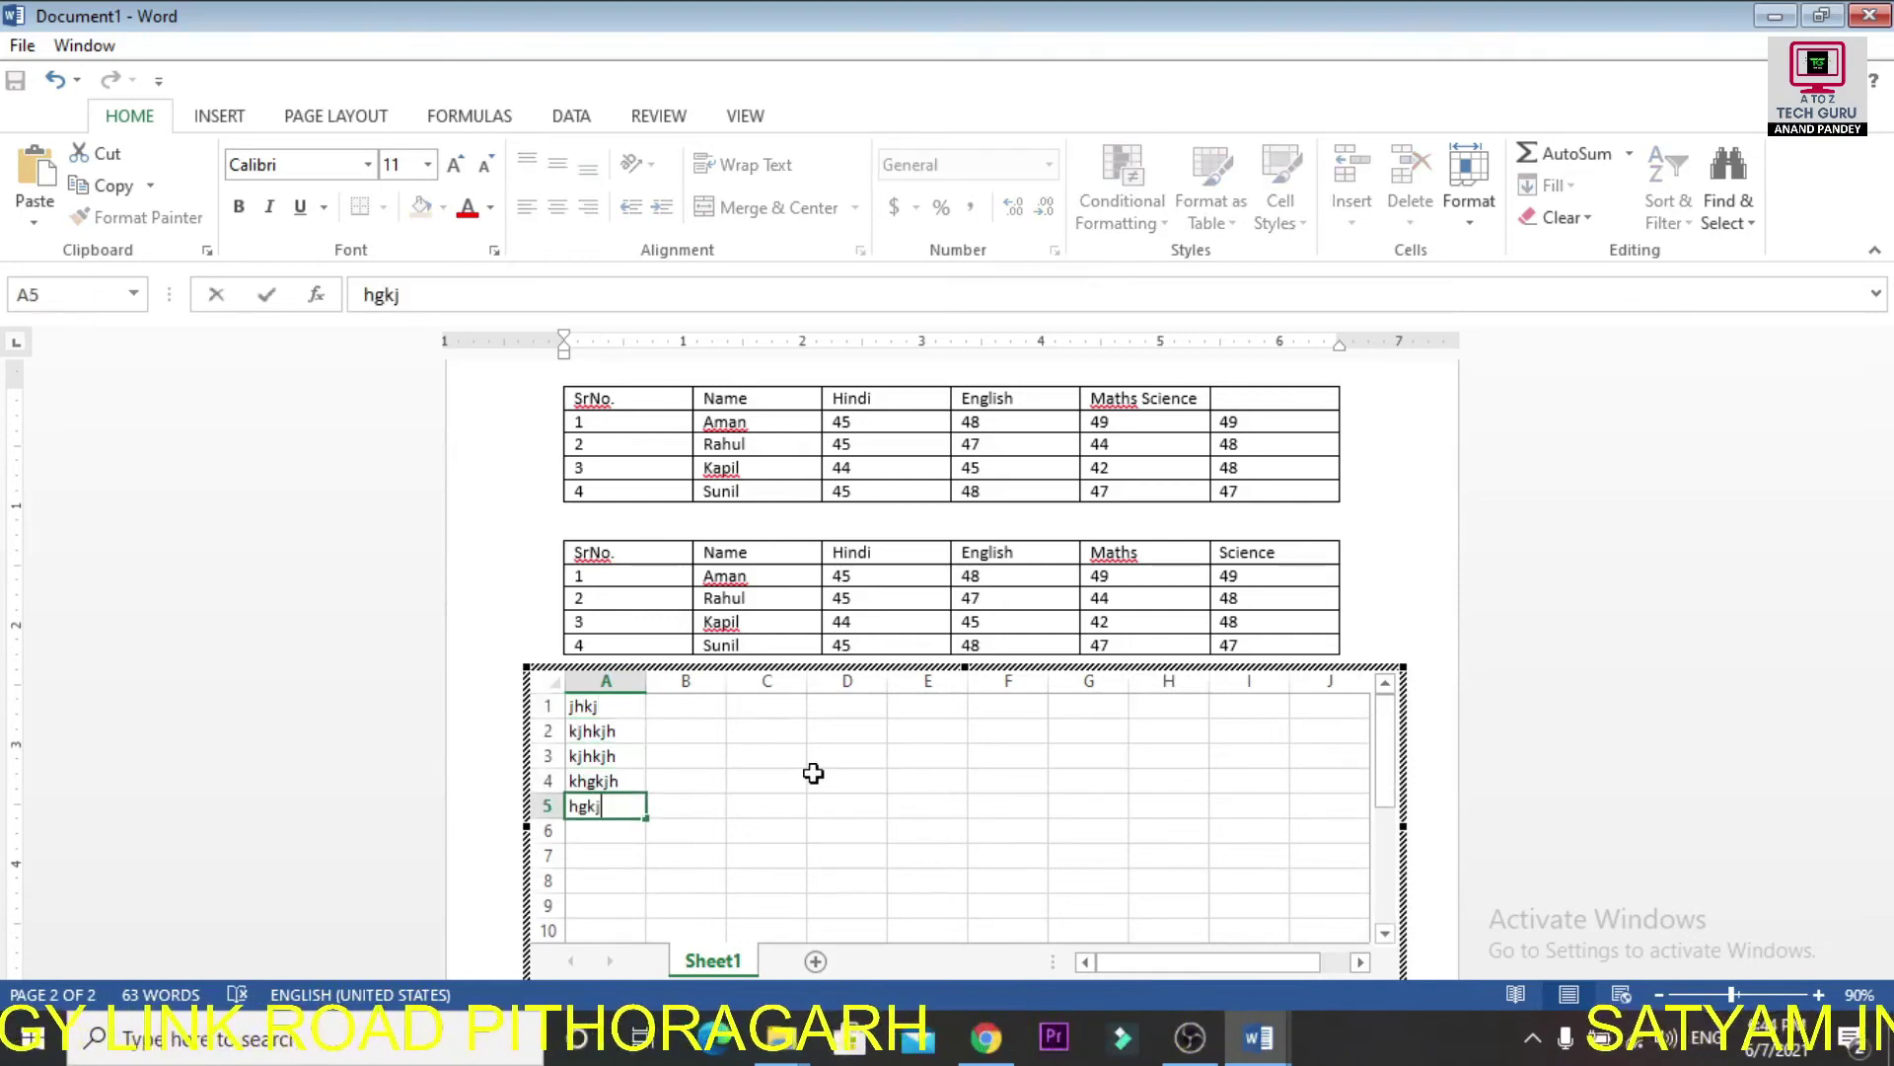
Enter kjh in B1 and jh in C1 of the embedded spreadsheet and return to the document.
key(Up)
key(Up)
key(Right)
text(kjh)
key(Return)
key(Right)
key(Up)
text(jh)
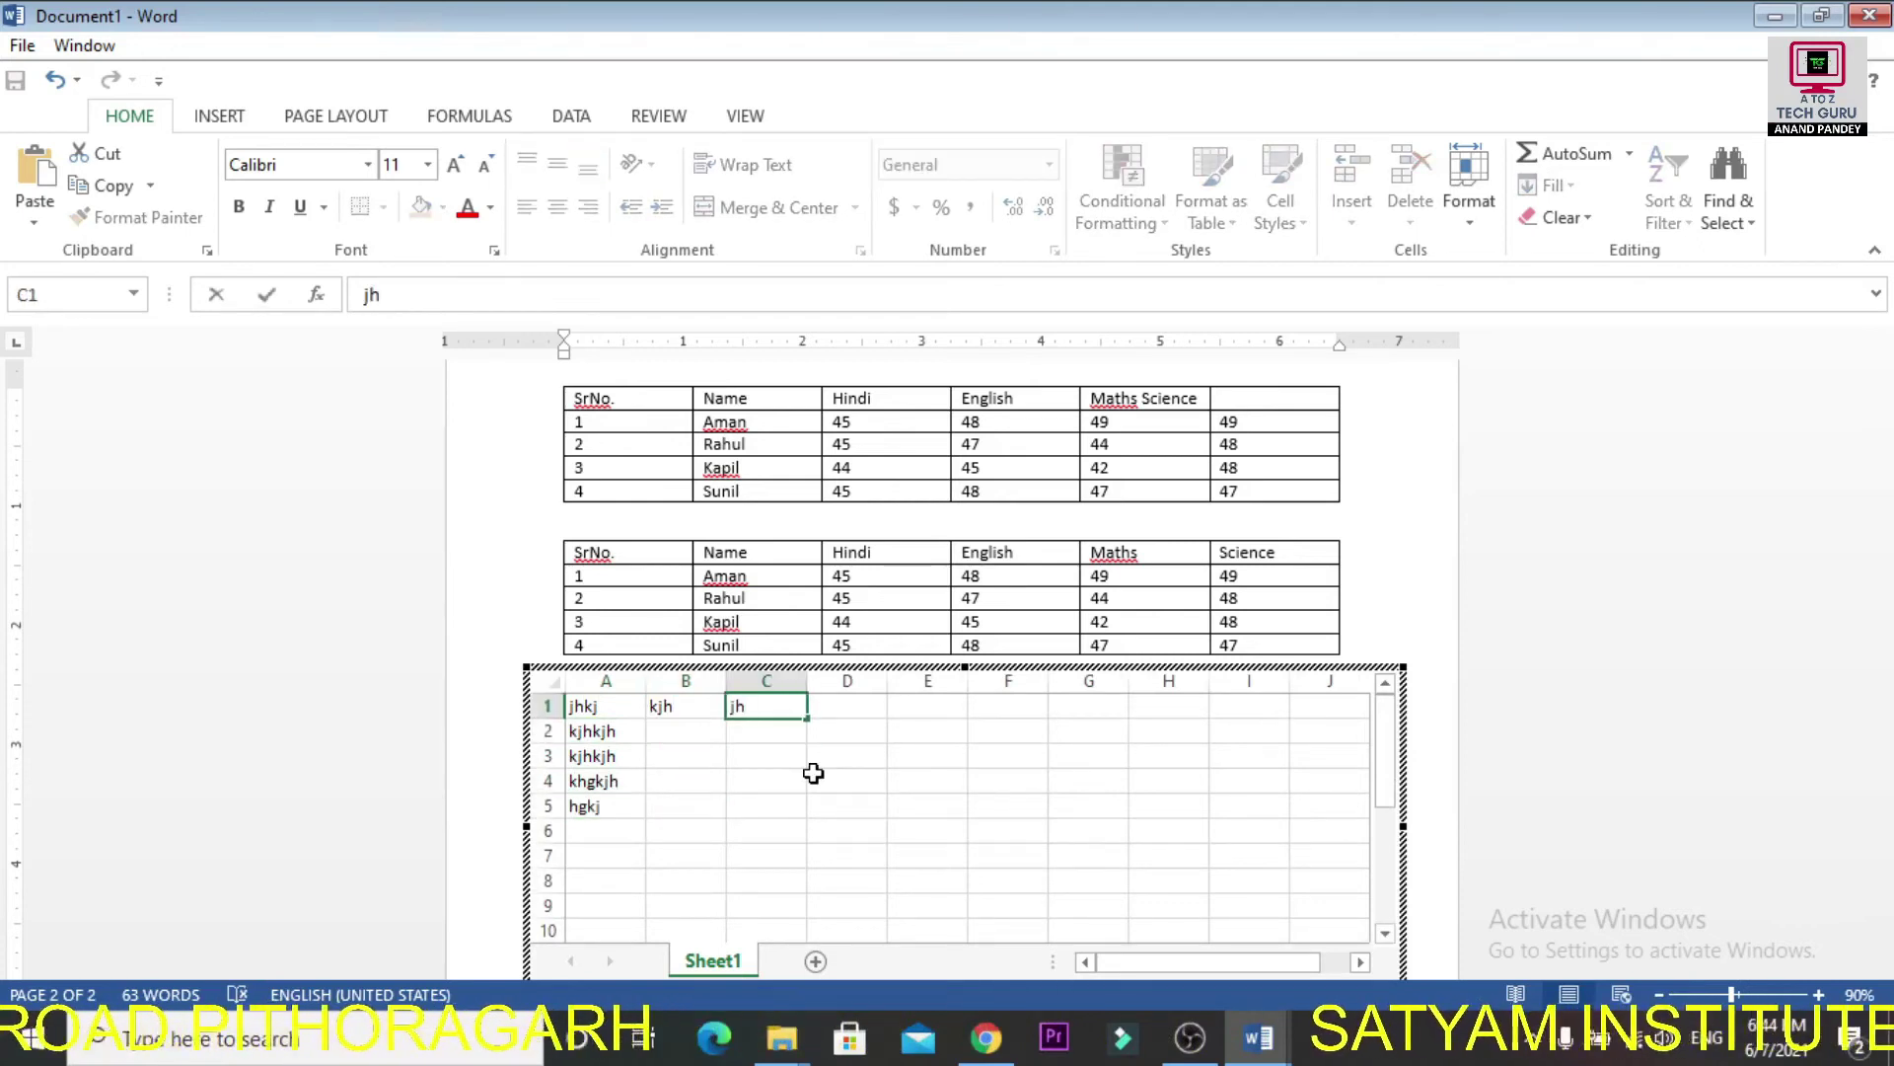
key(ctrl+F1)
click(1421, 599)
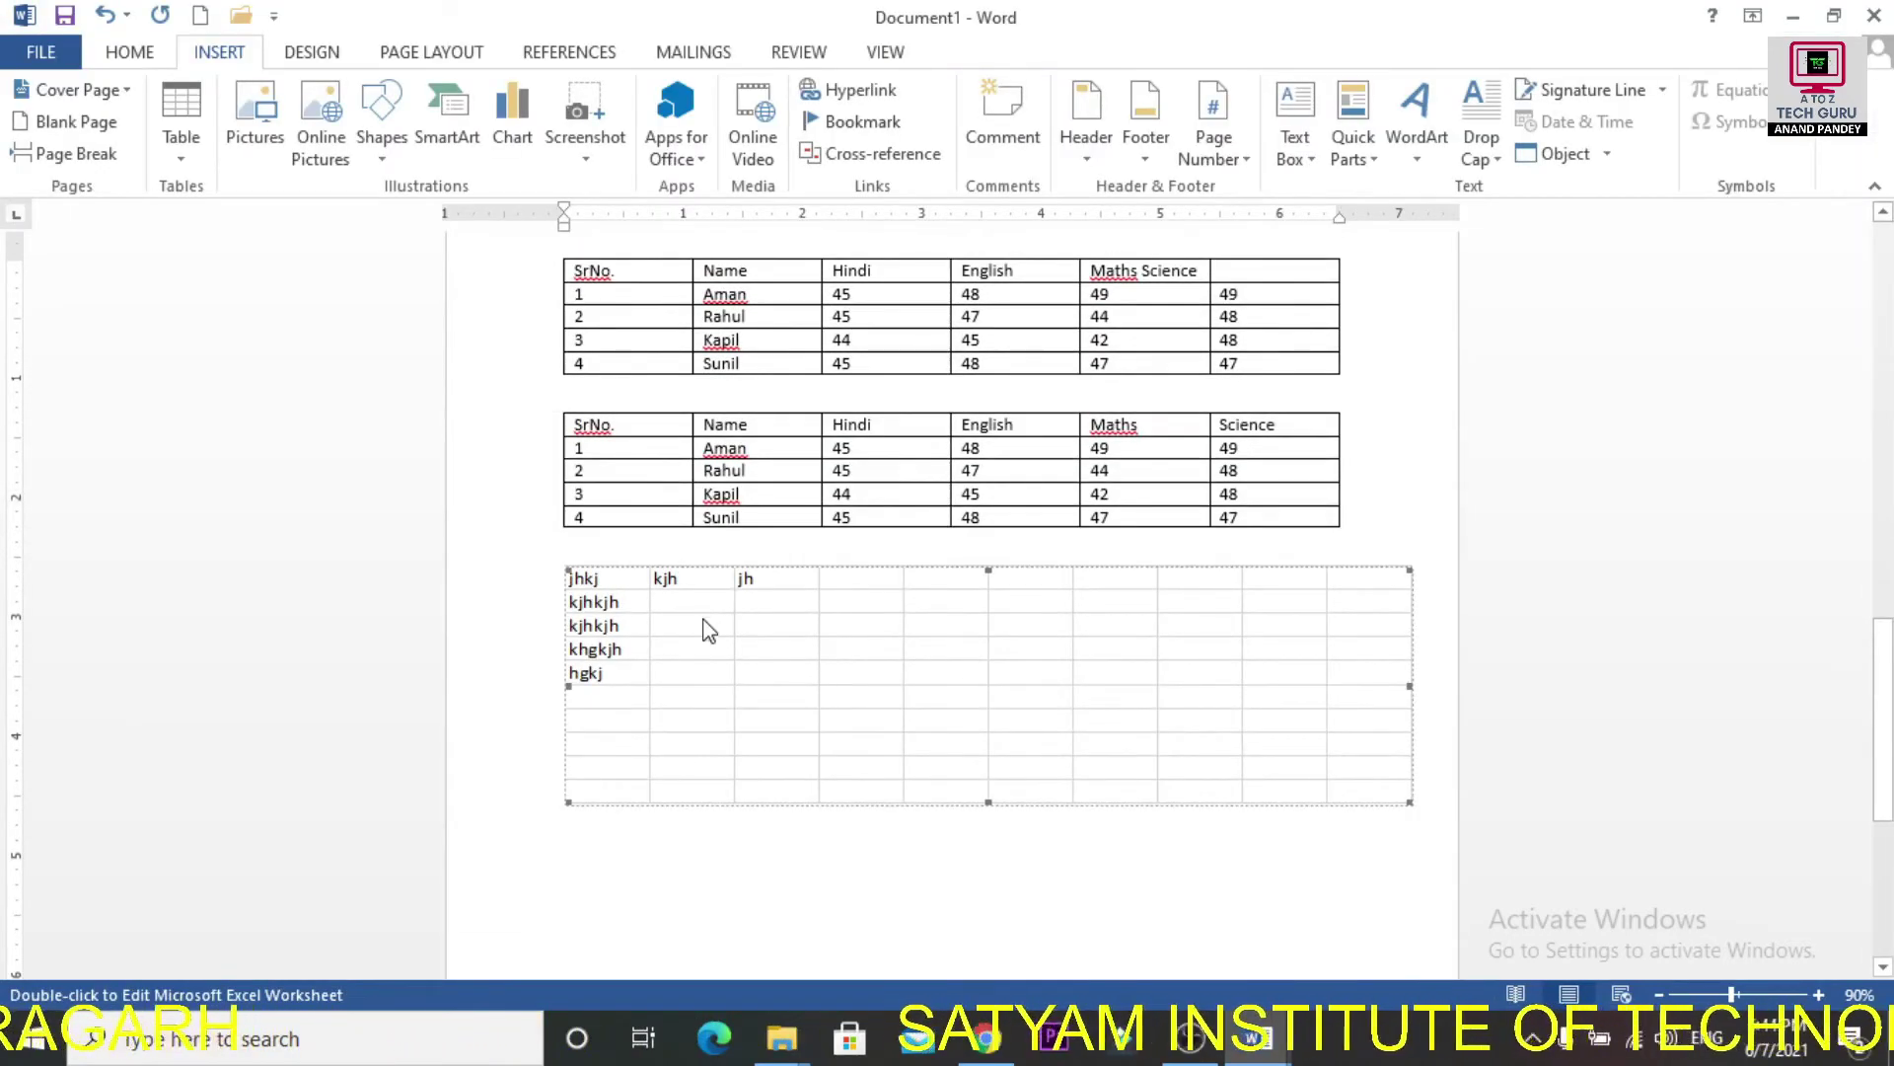
Delete the embedded spreadsheet below the second marks table.
click(658, 848)
click(698, 730)
key(Delete)
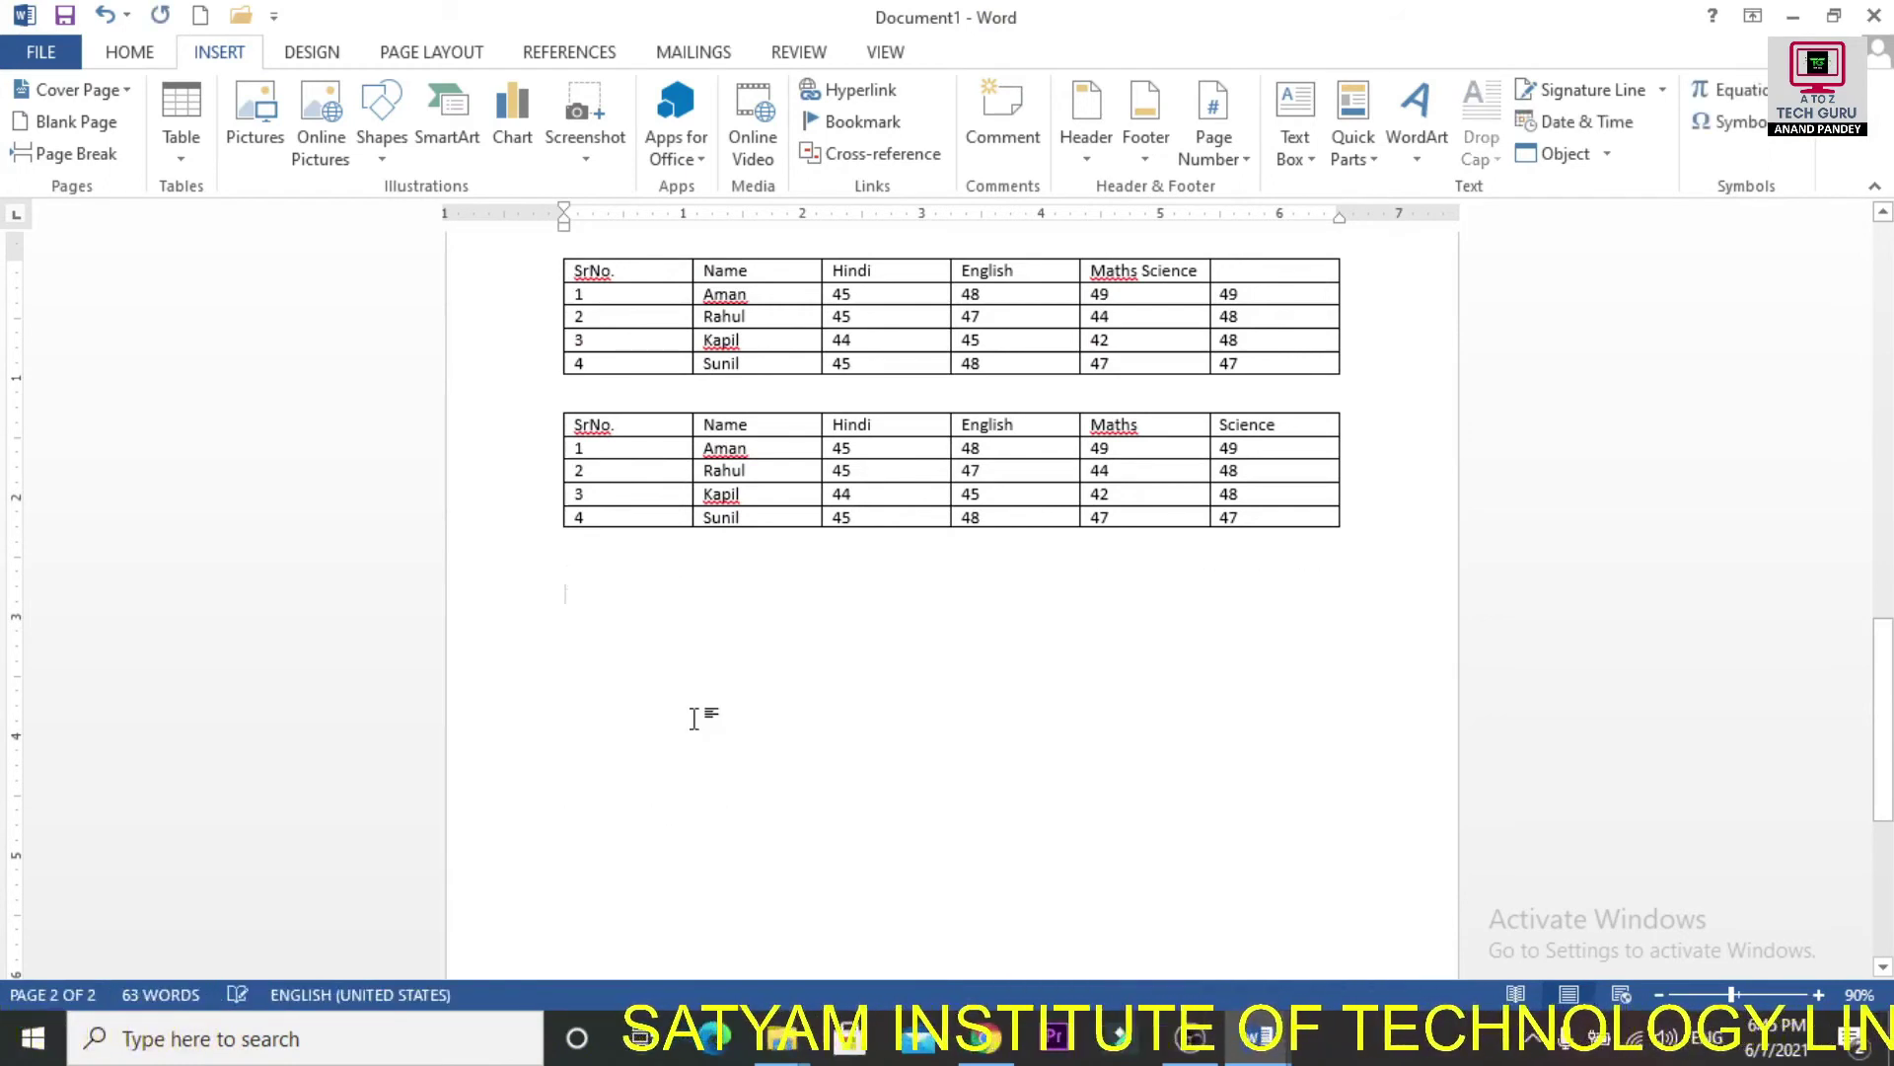
Look through the built-in Quick Tables gallery without inserting a table.
click(196, 160)
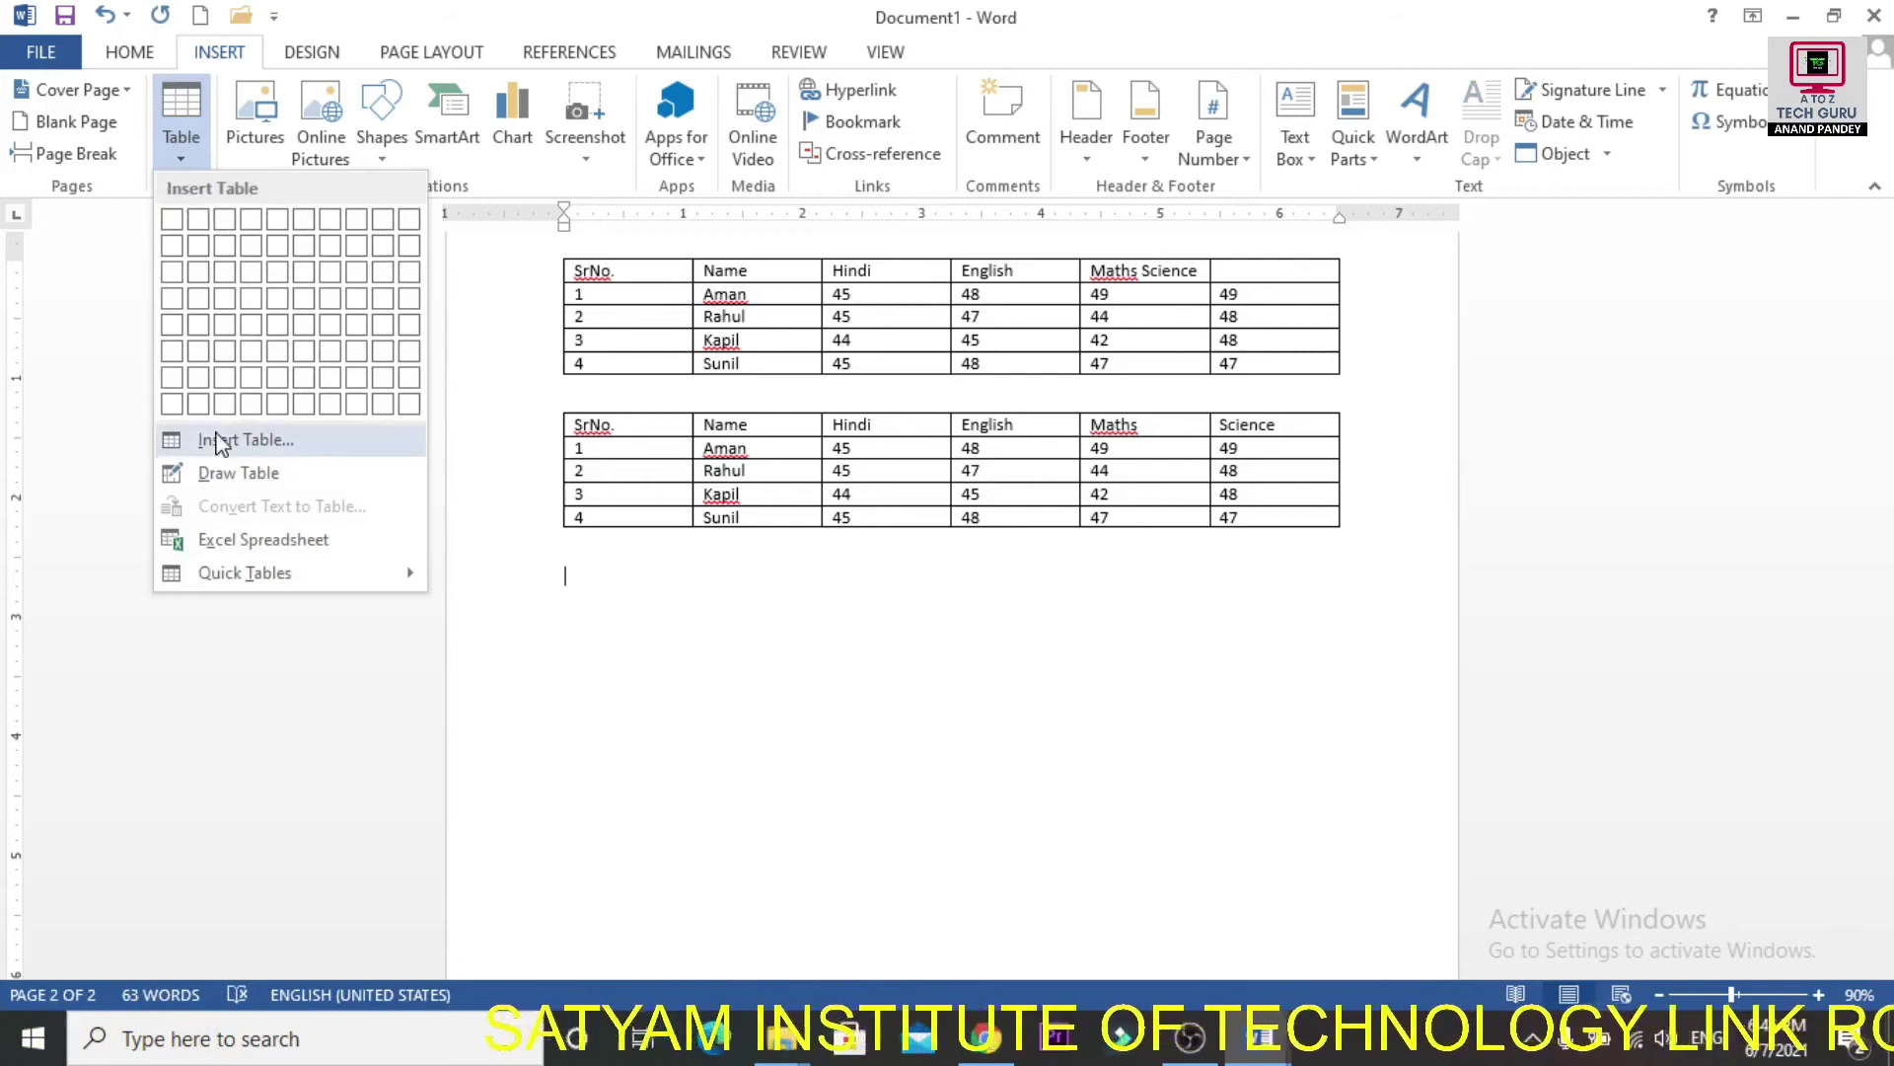
click(247, 572)
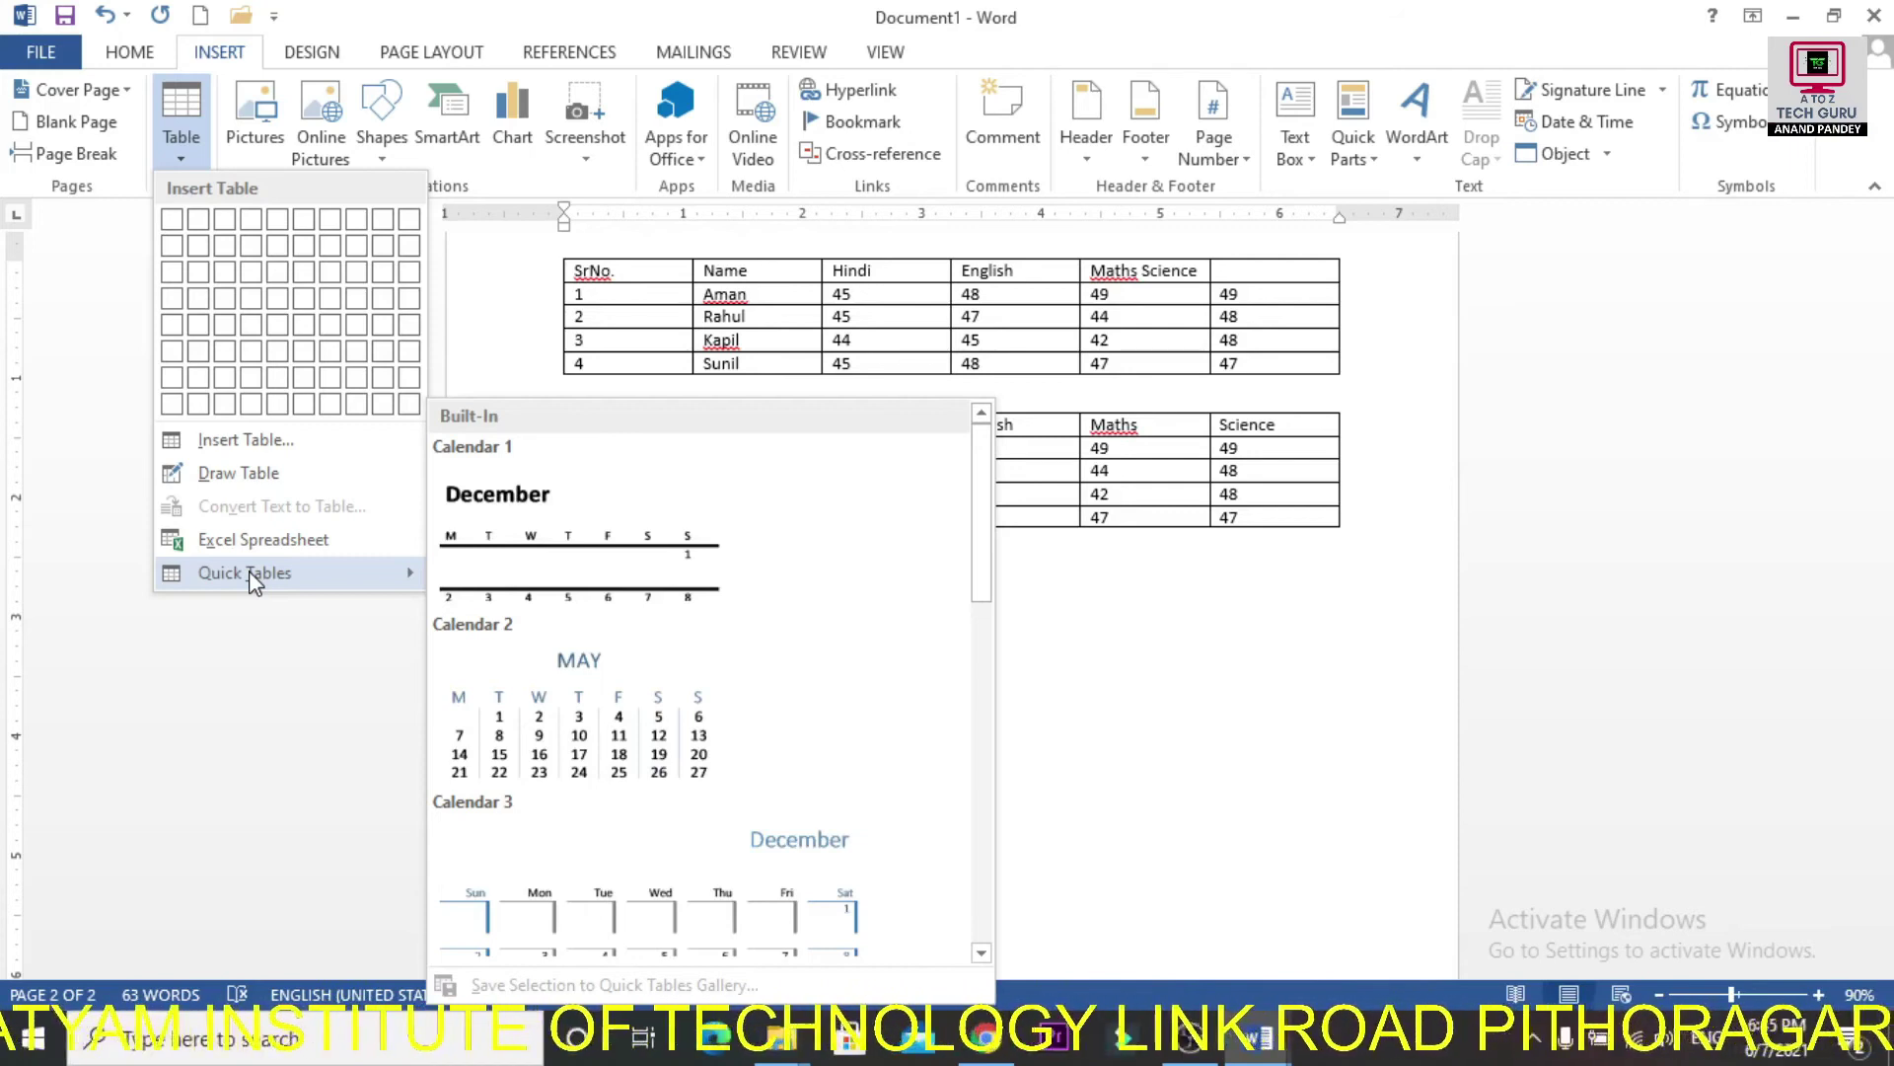
drag(990, 549, 968, 453)
click(1187, 593)
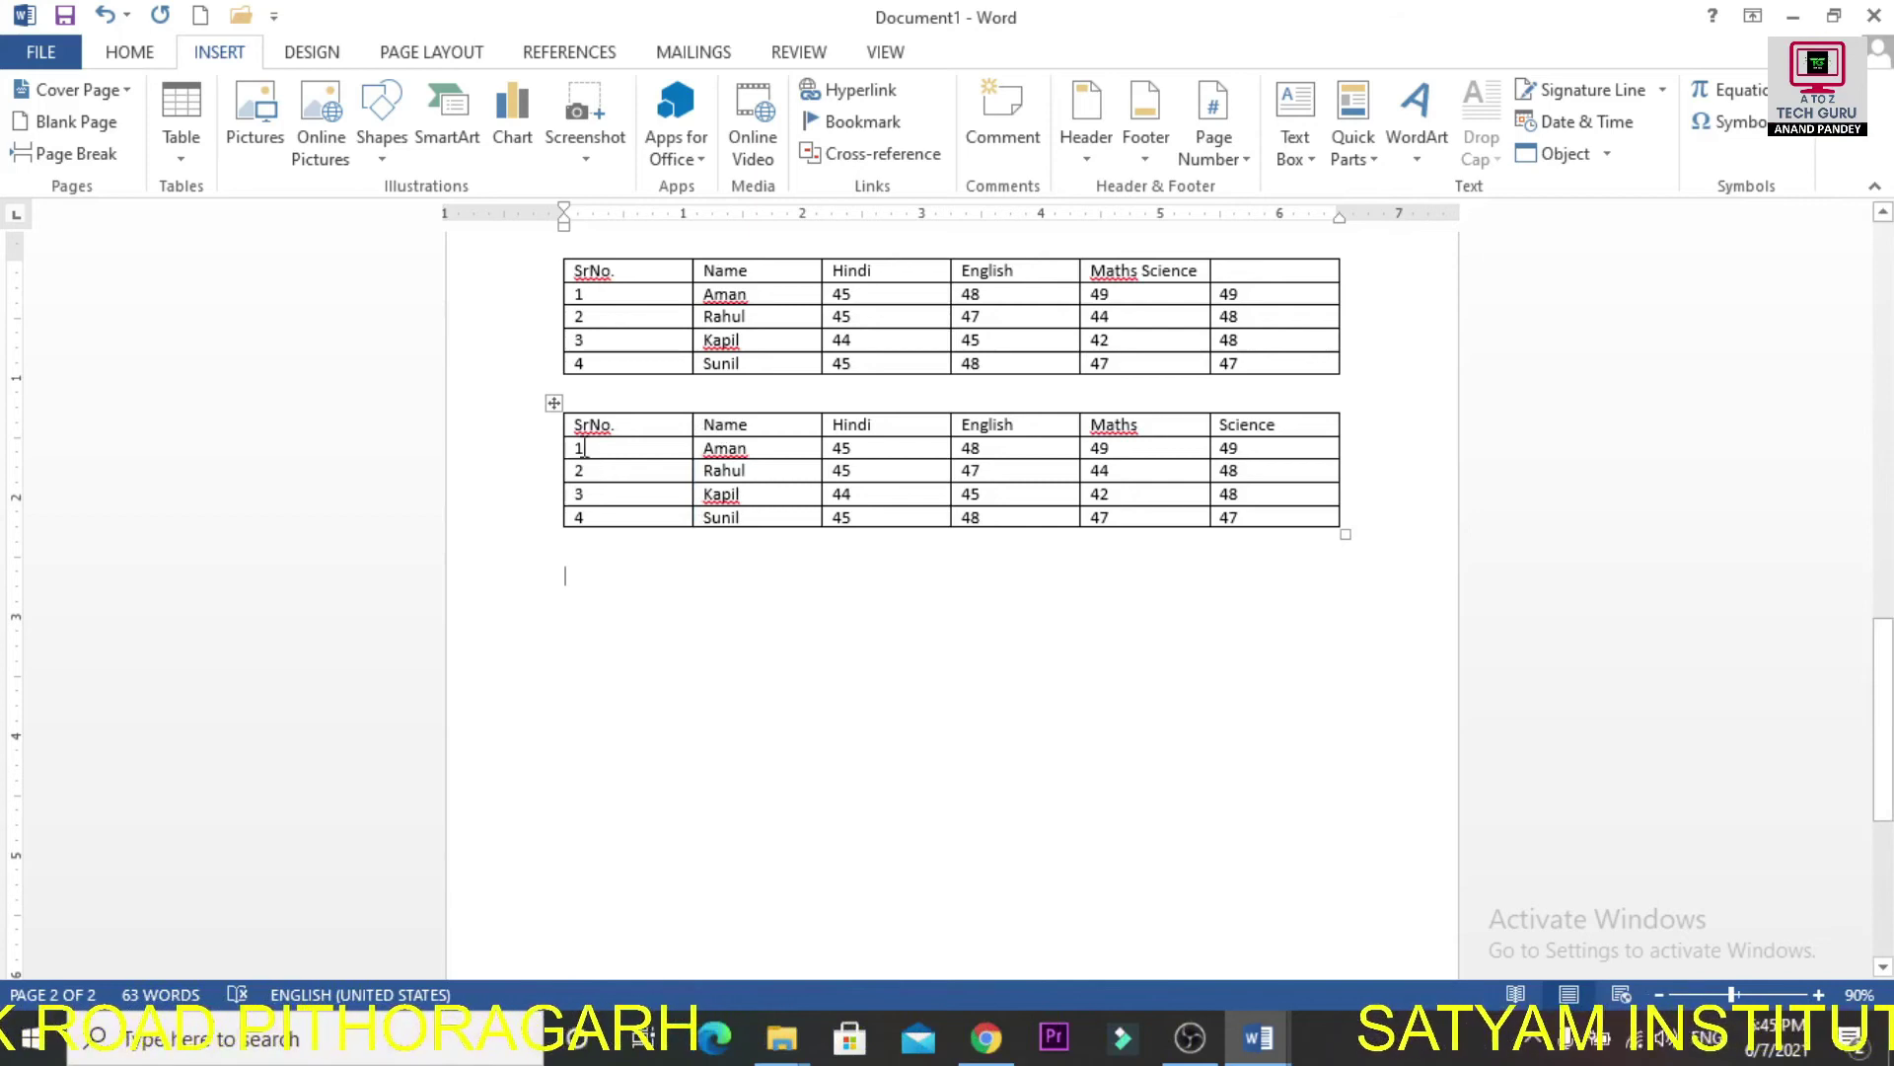
Insert the built-in Double Table quick table with the Greek alphabet below the second marks table.
click(181, 146)
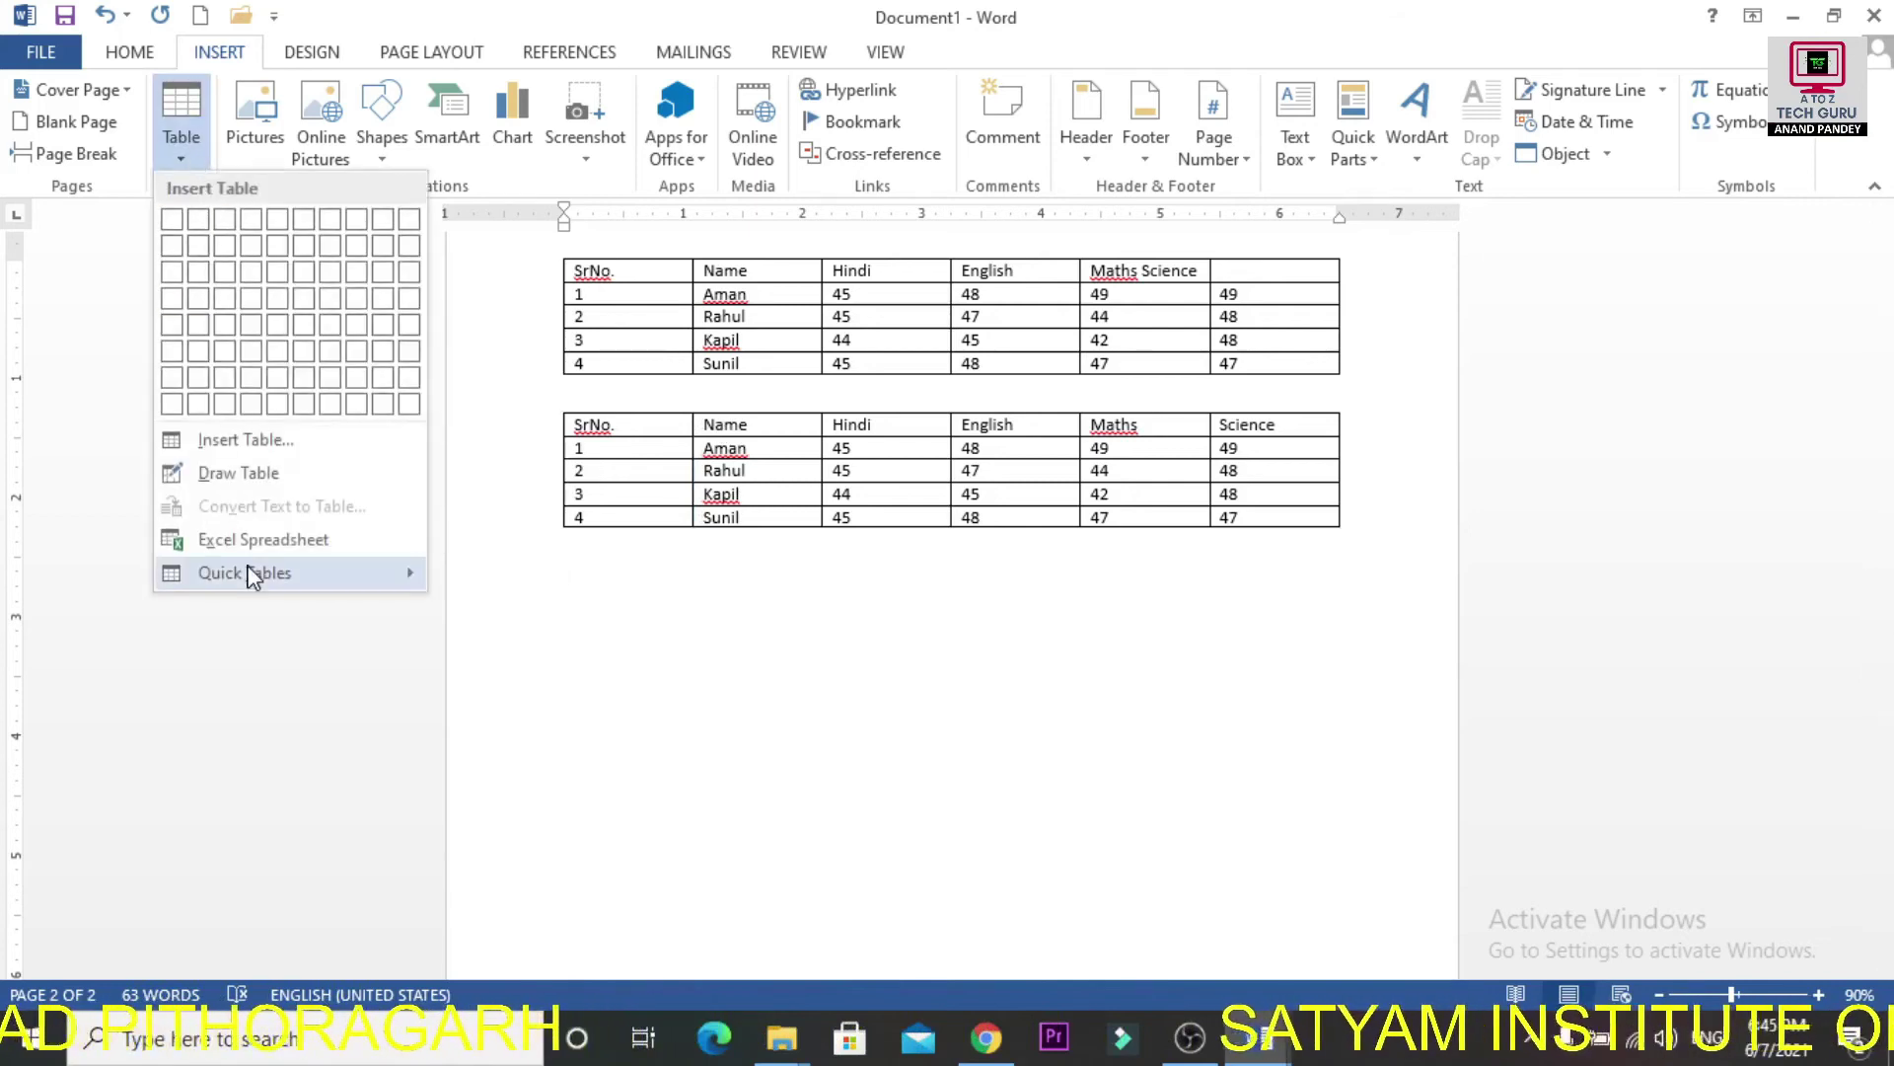
mouse_move(254, 568)
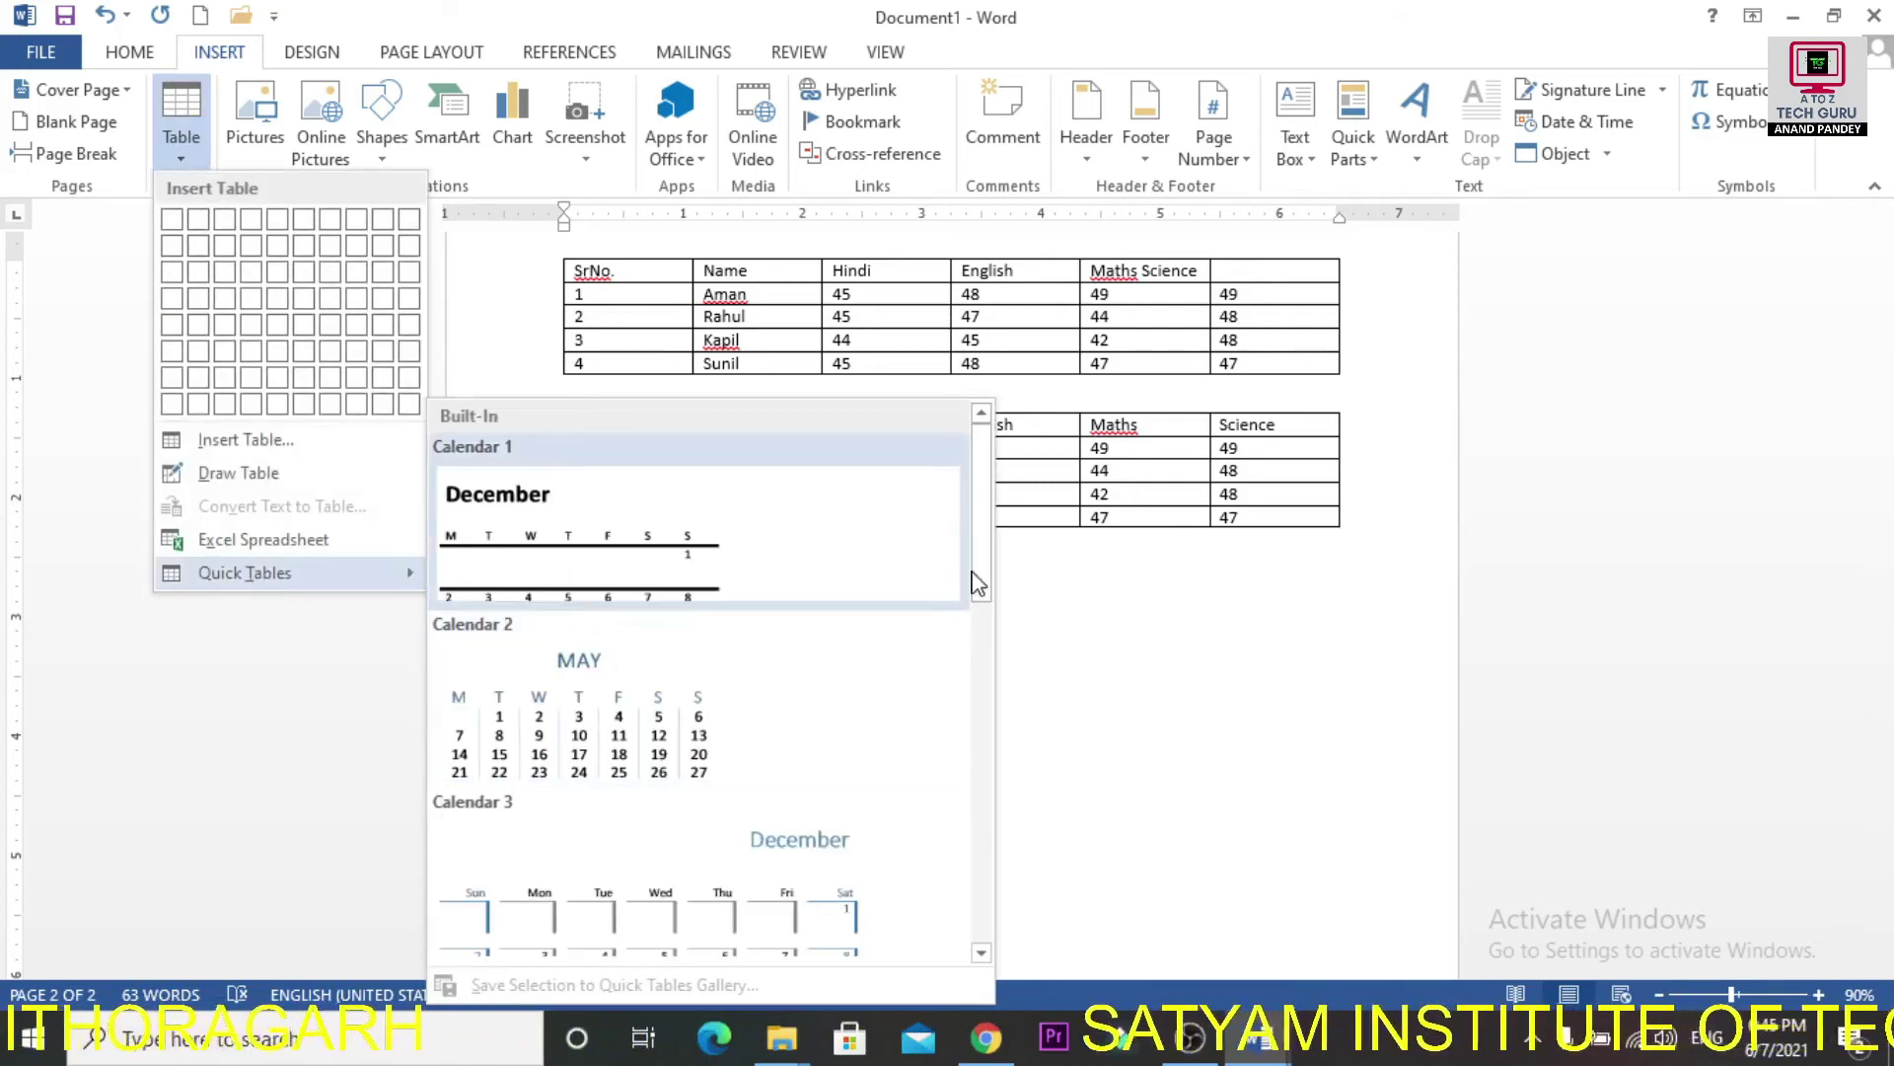
drag(985, 550, 977, 740)
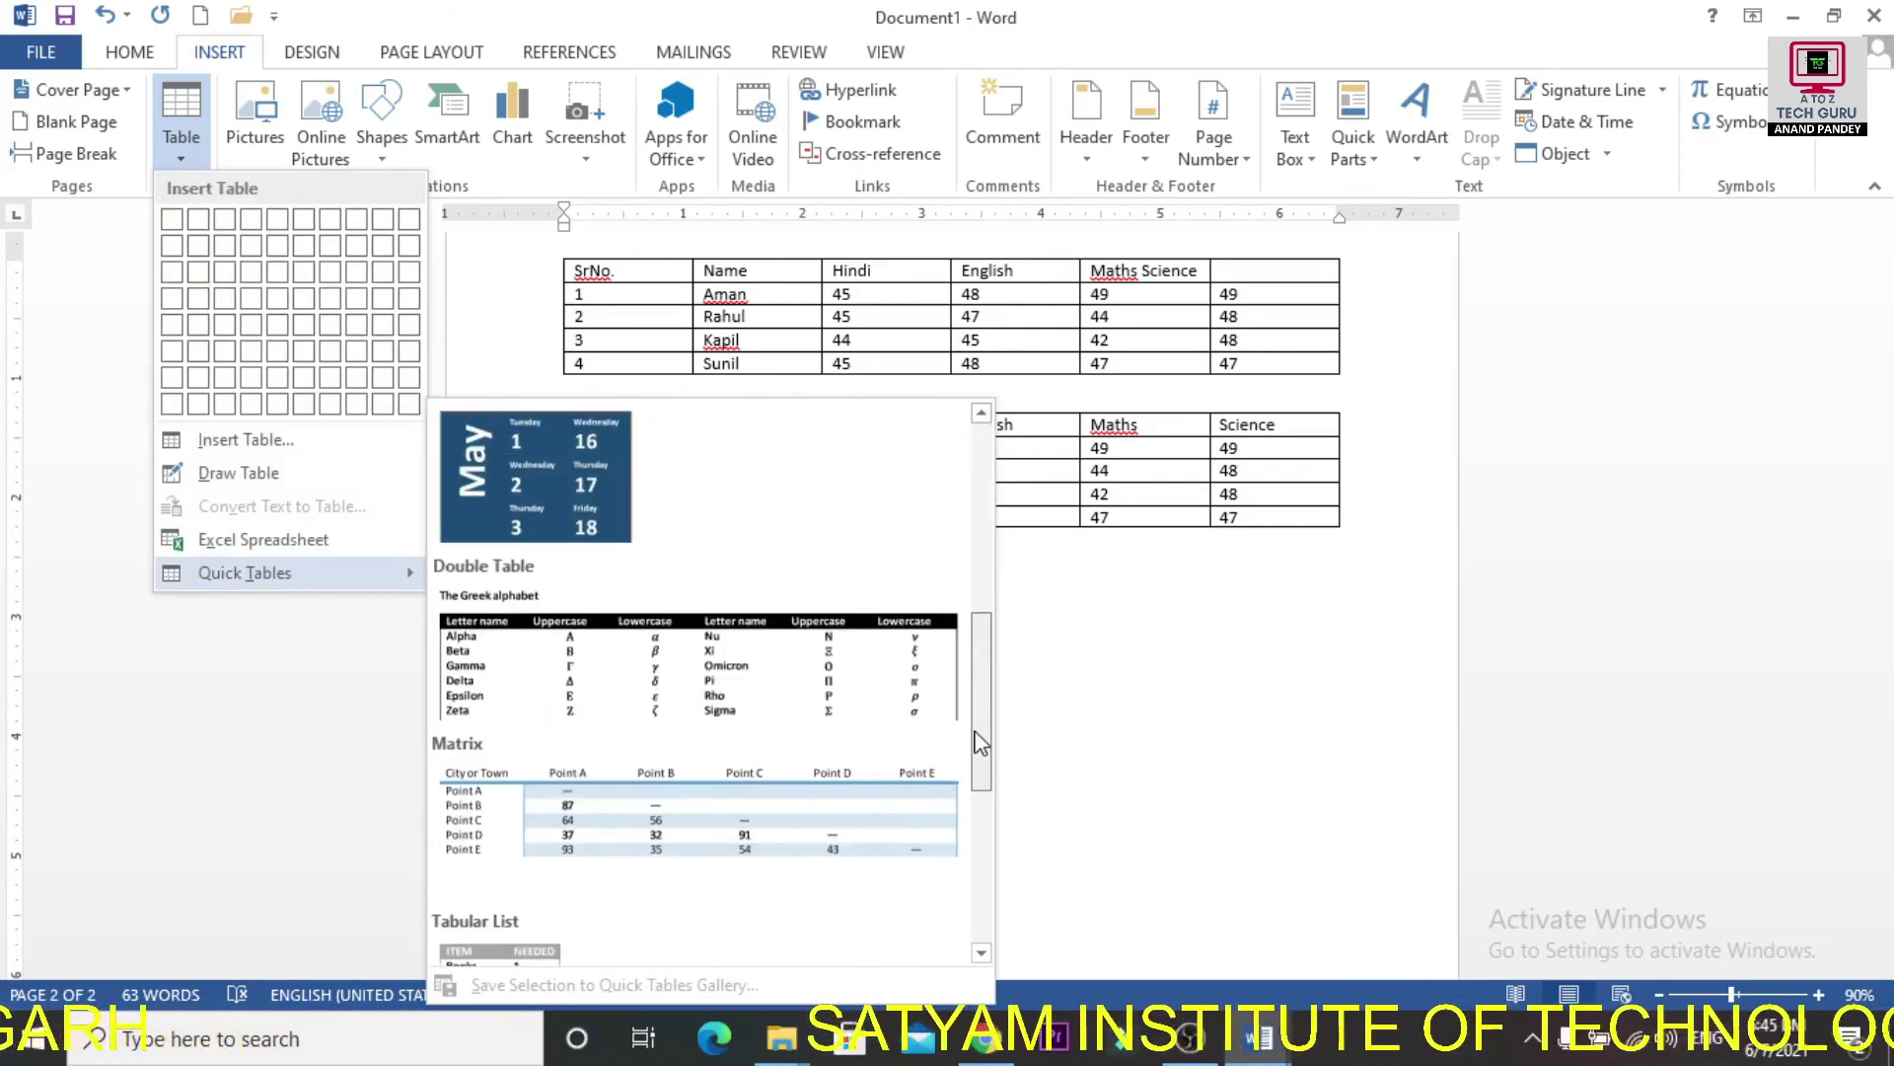
click(799, 655)
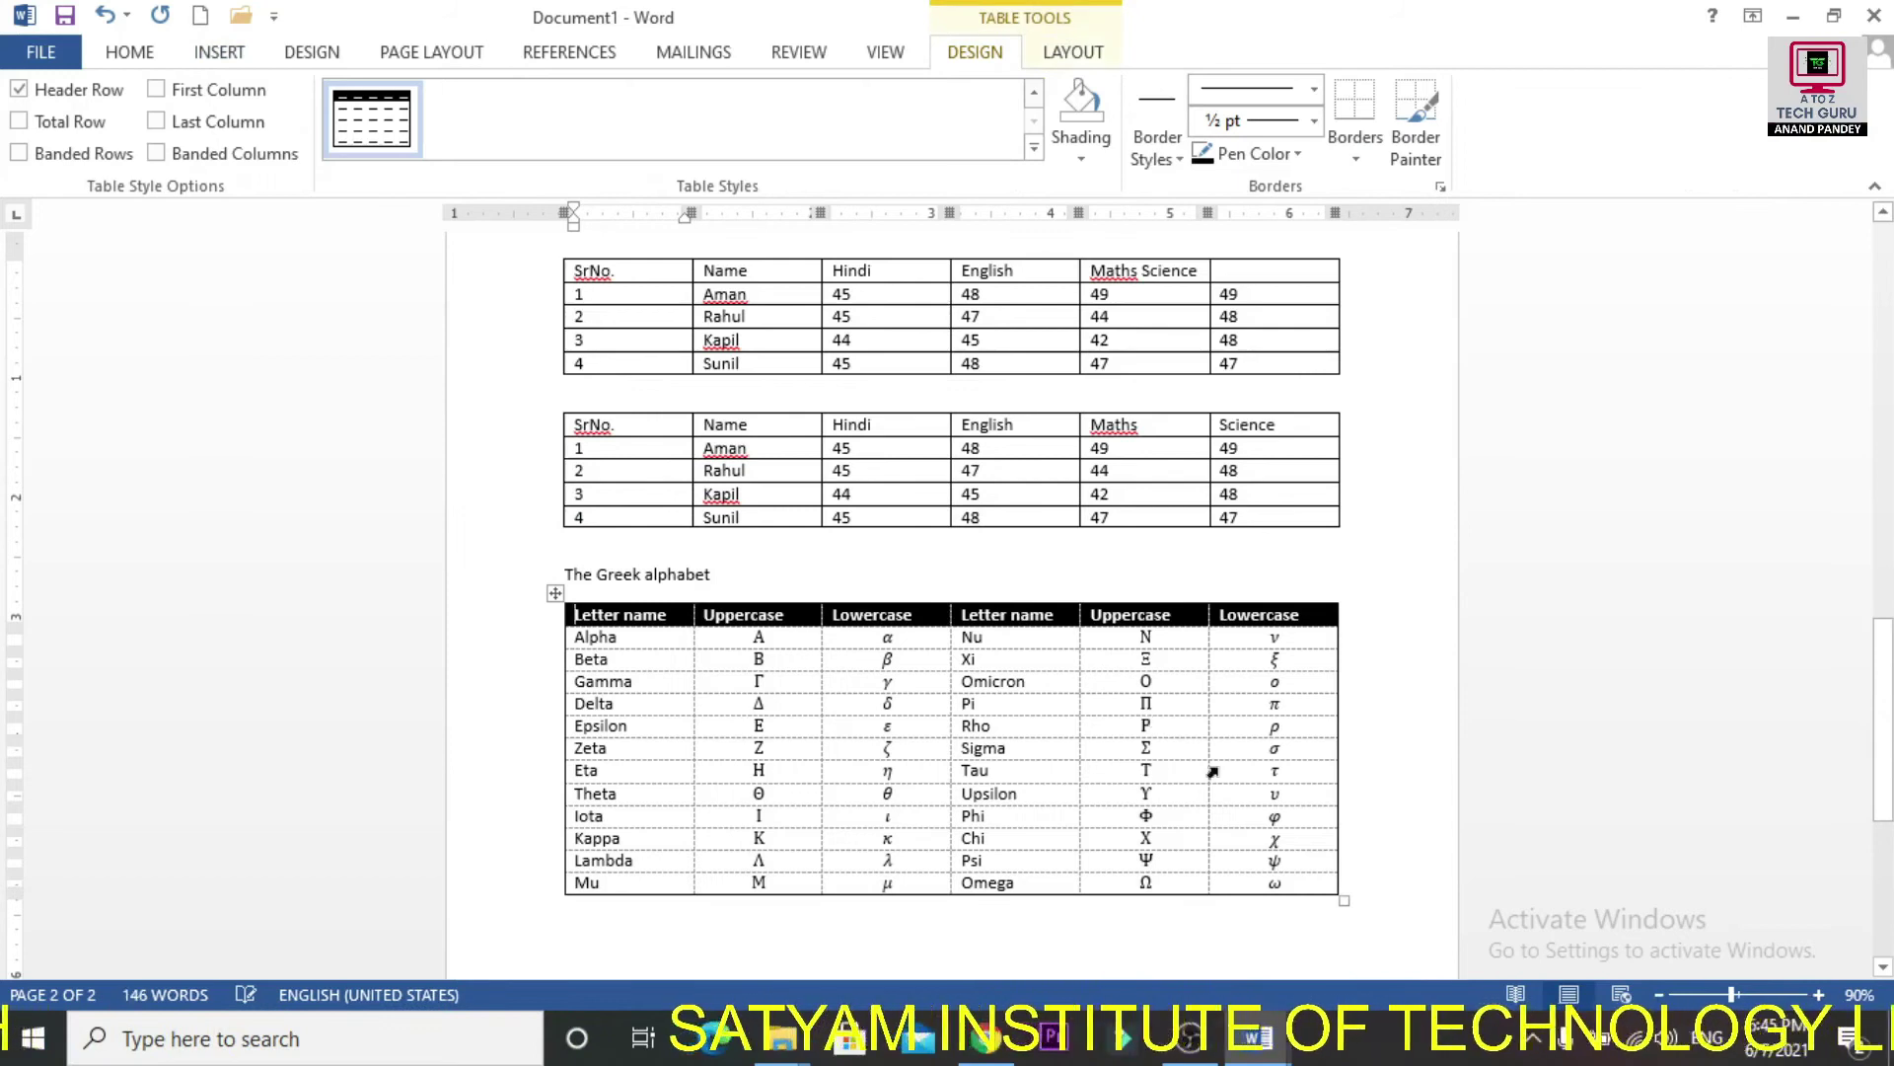
Review the table insertion options, including Quick Tables and Excel Spreadsheet, with the insertion point below the Greek alphabet table.
drag(1882, 721, 1882, 774)
click(866, 787)
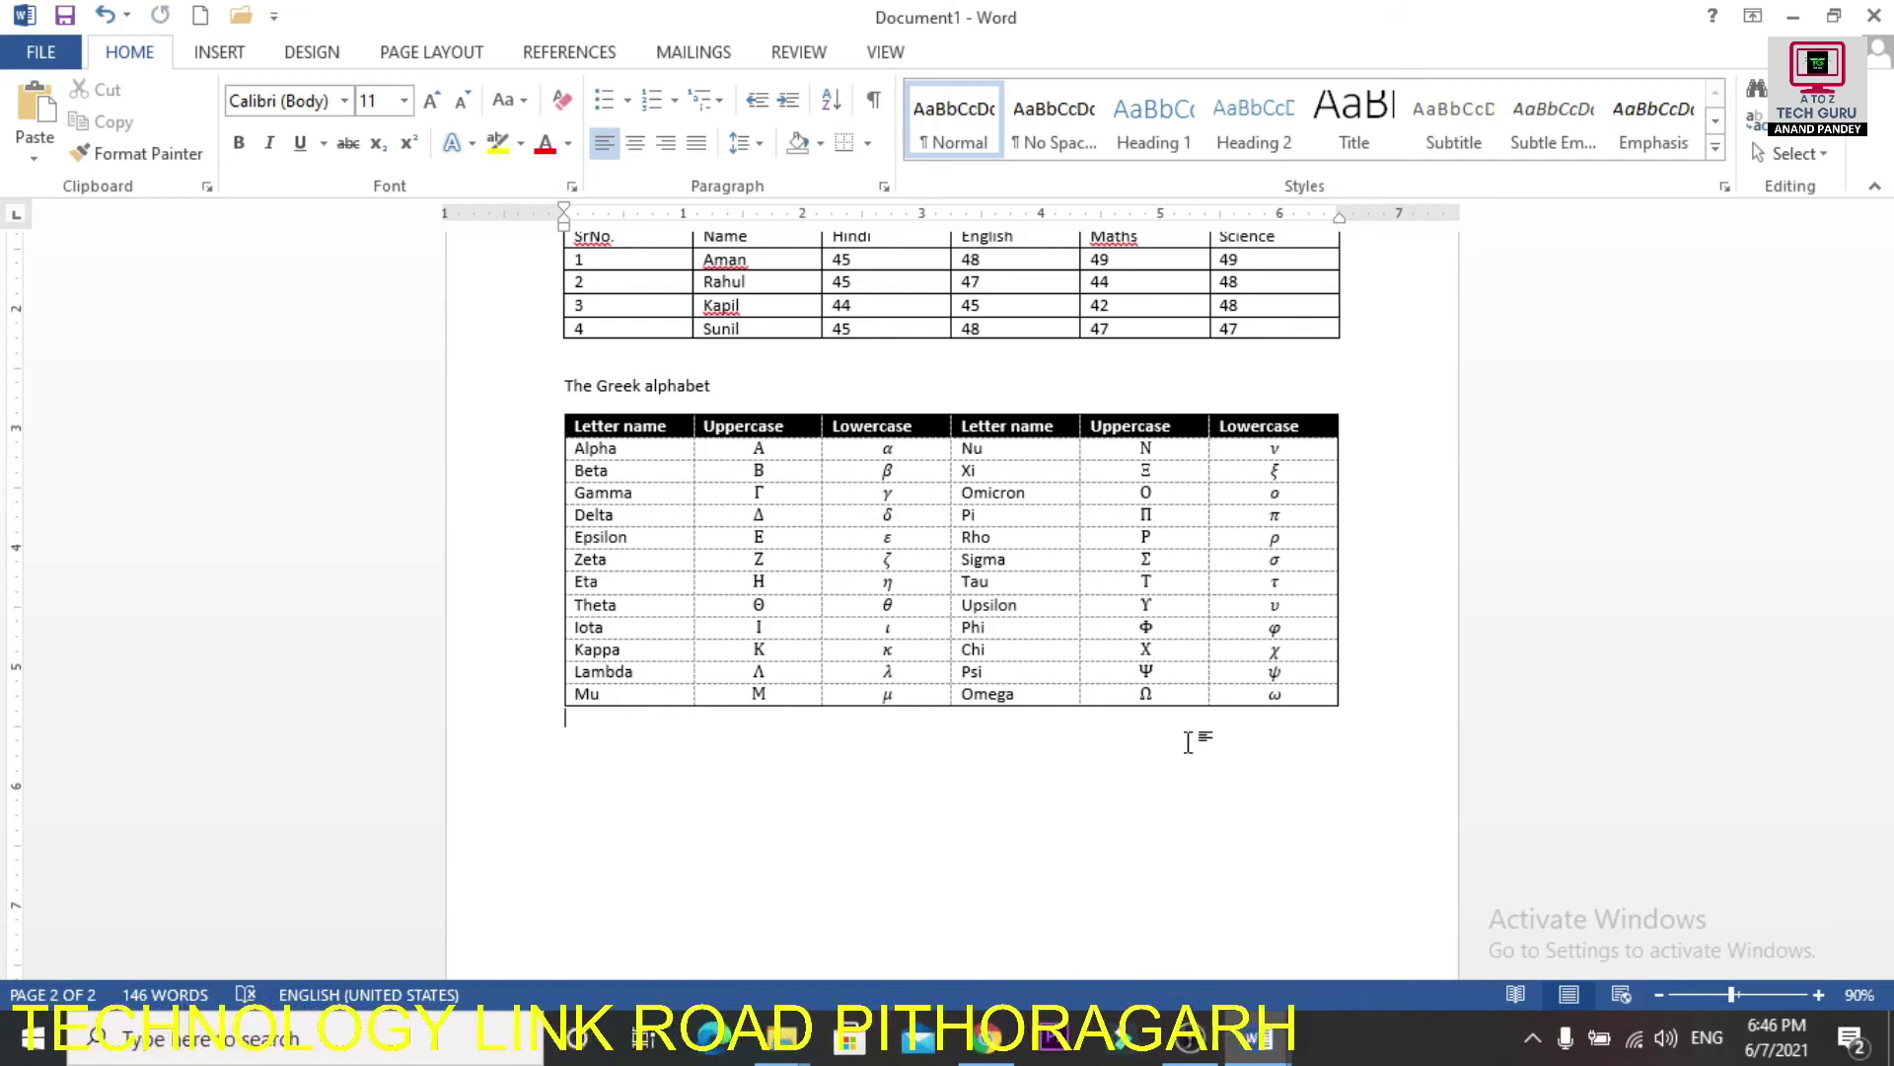
click(223, 54)
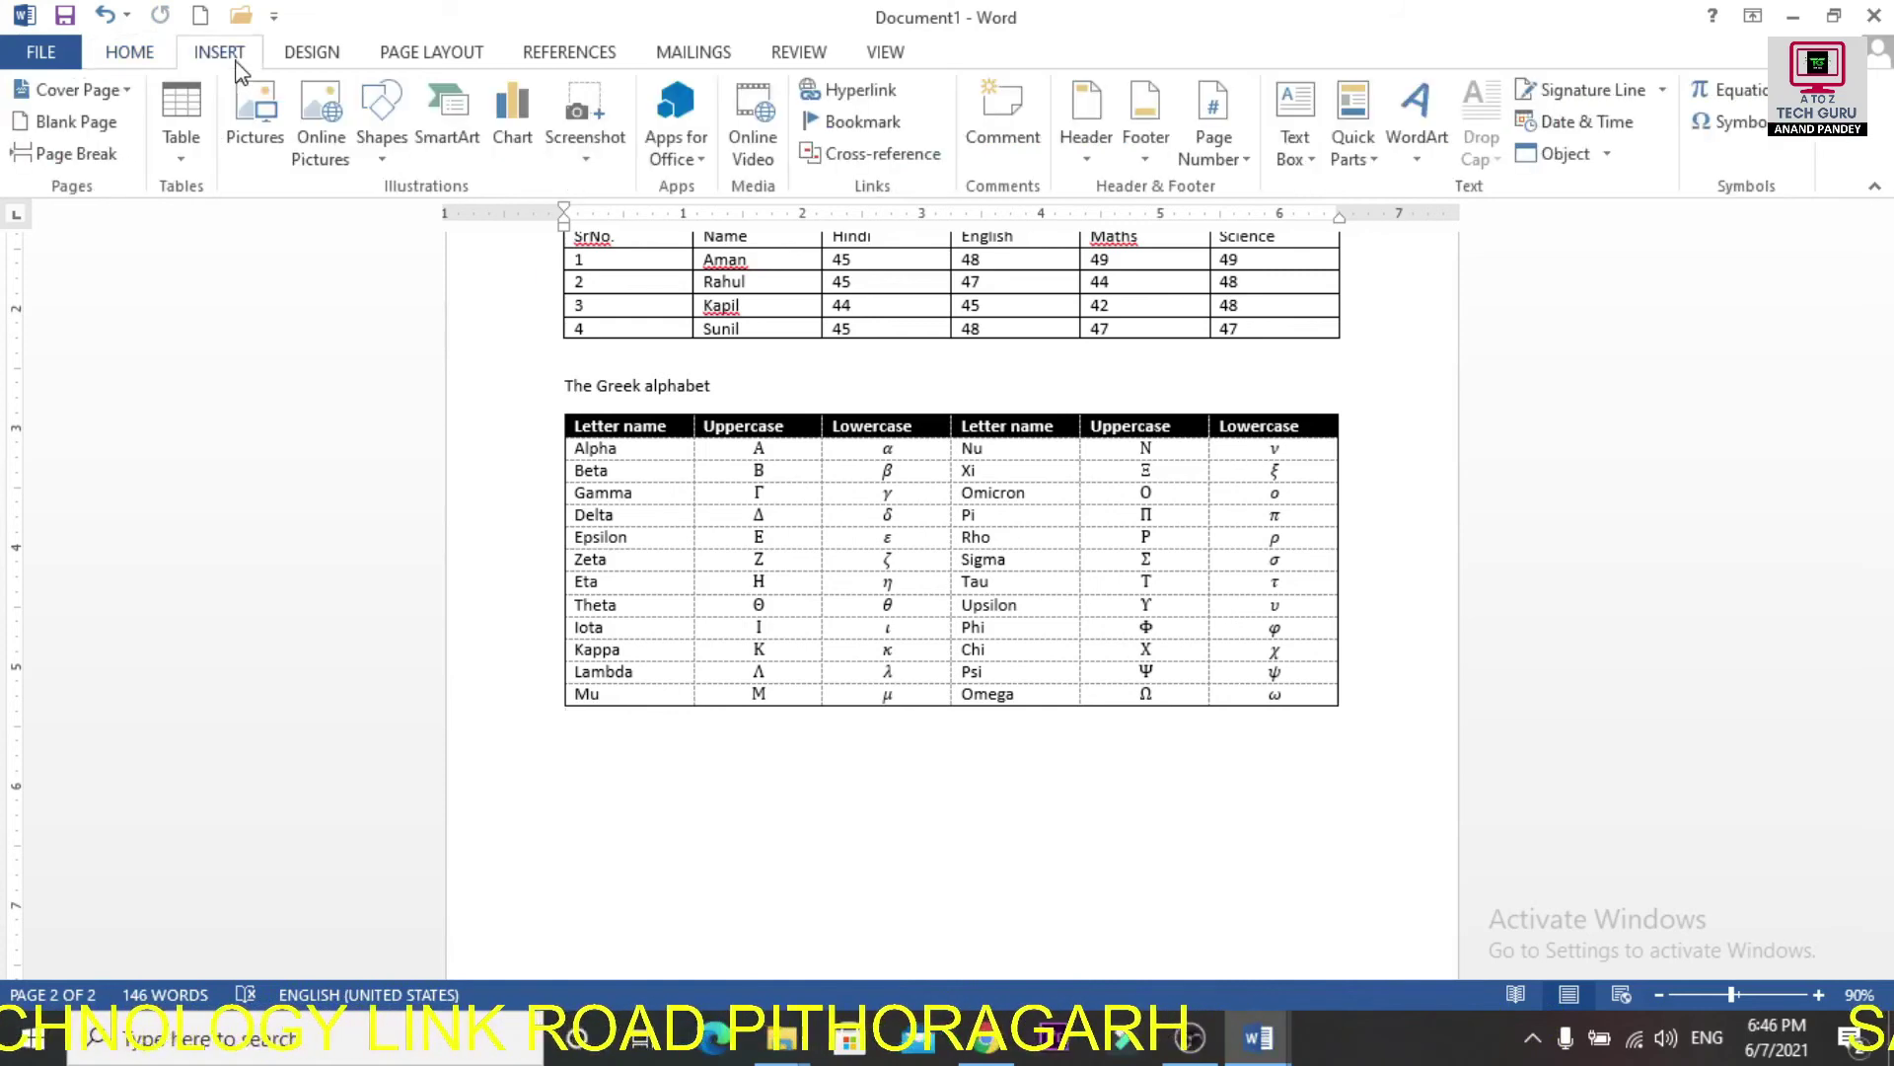
click(196, 170)
mouse_move(285, 586)
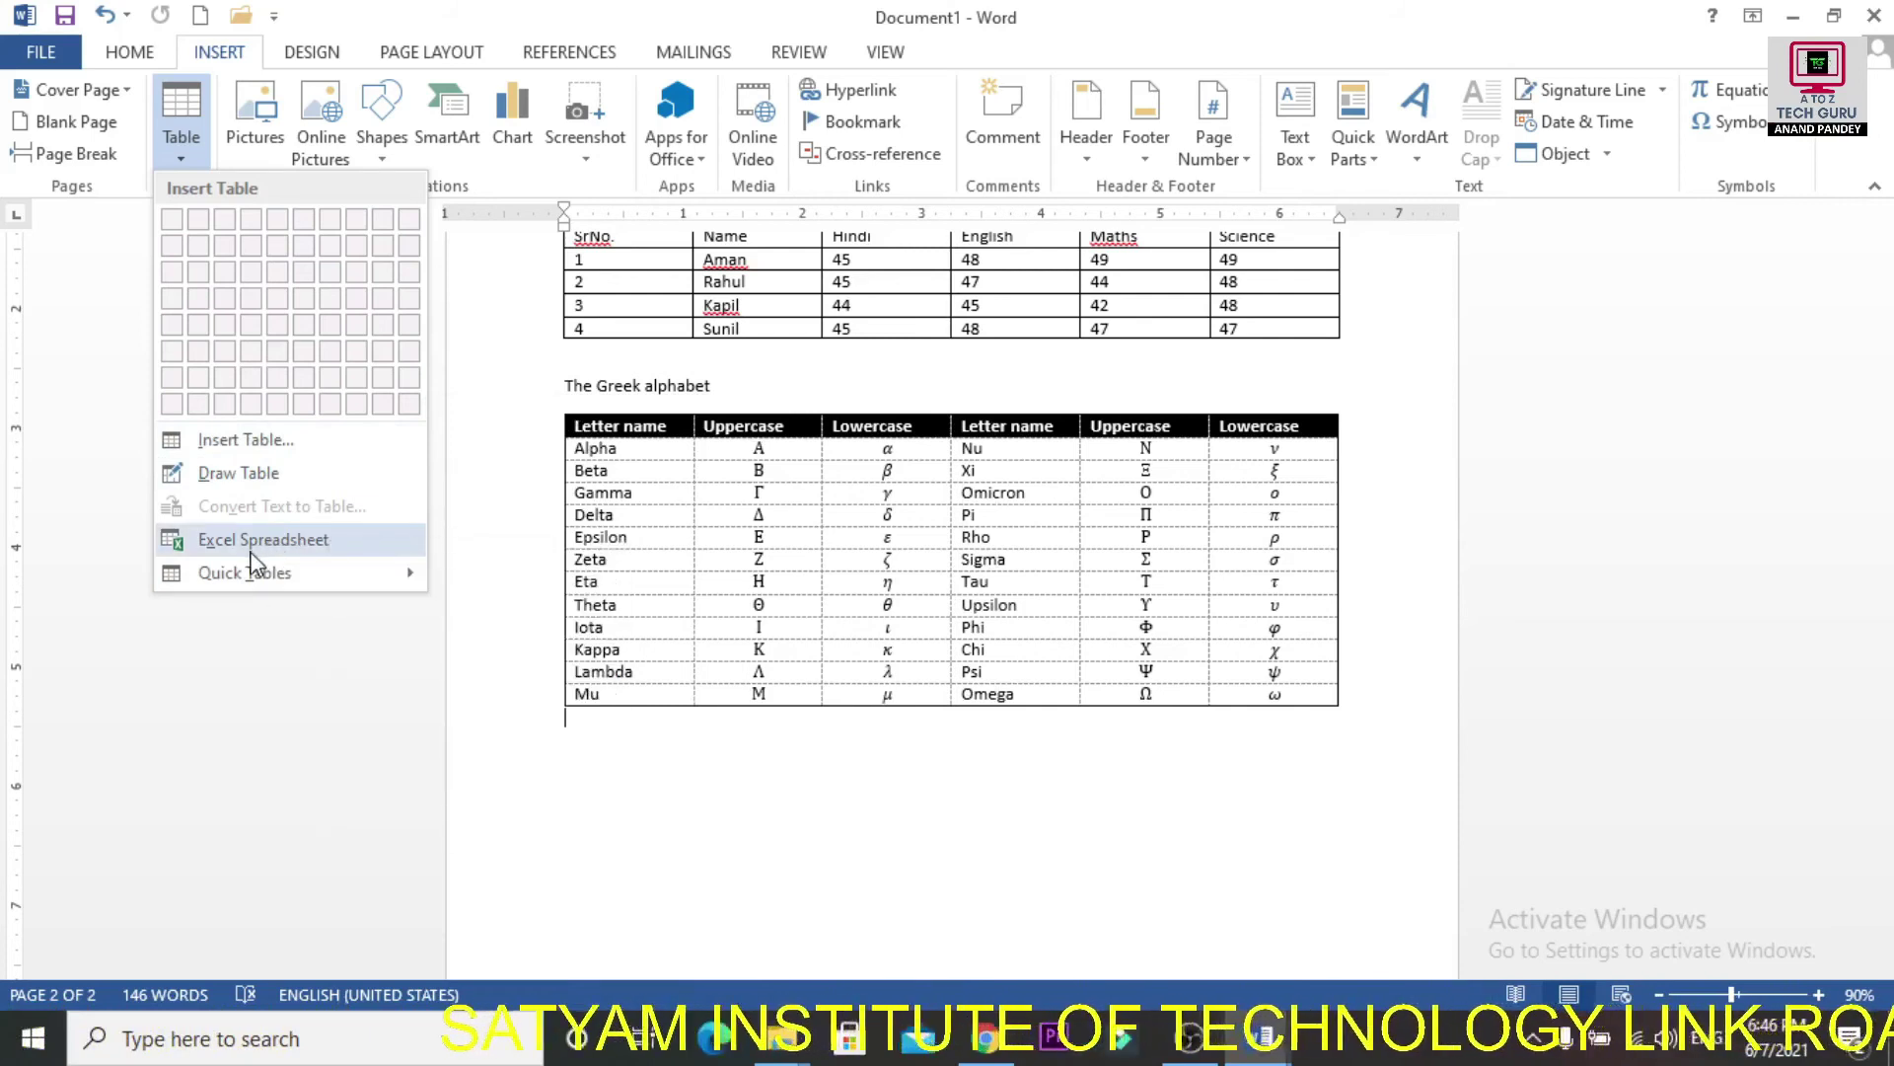
click(276, 671)
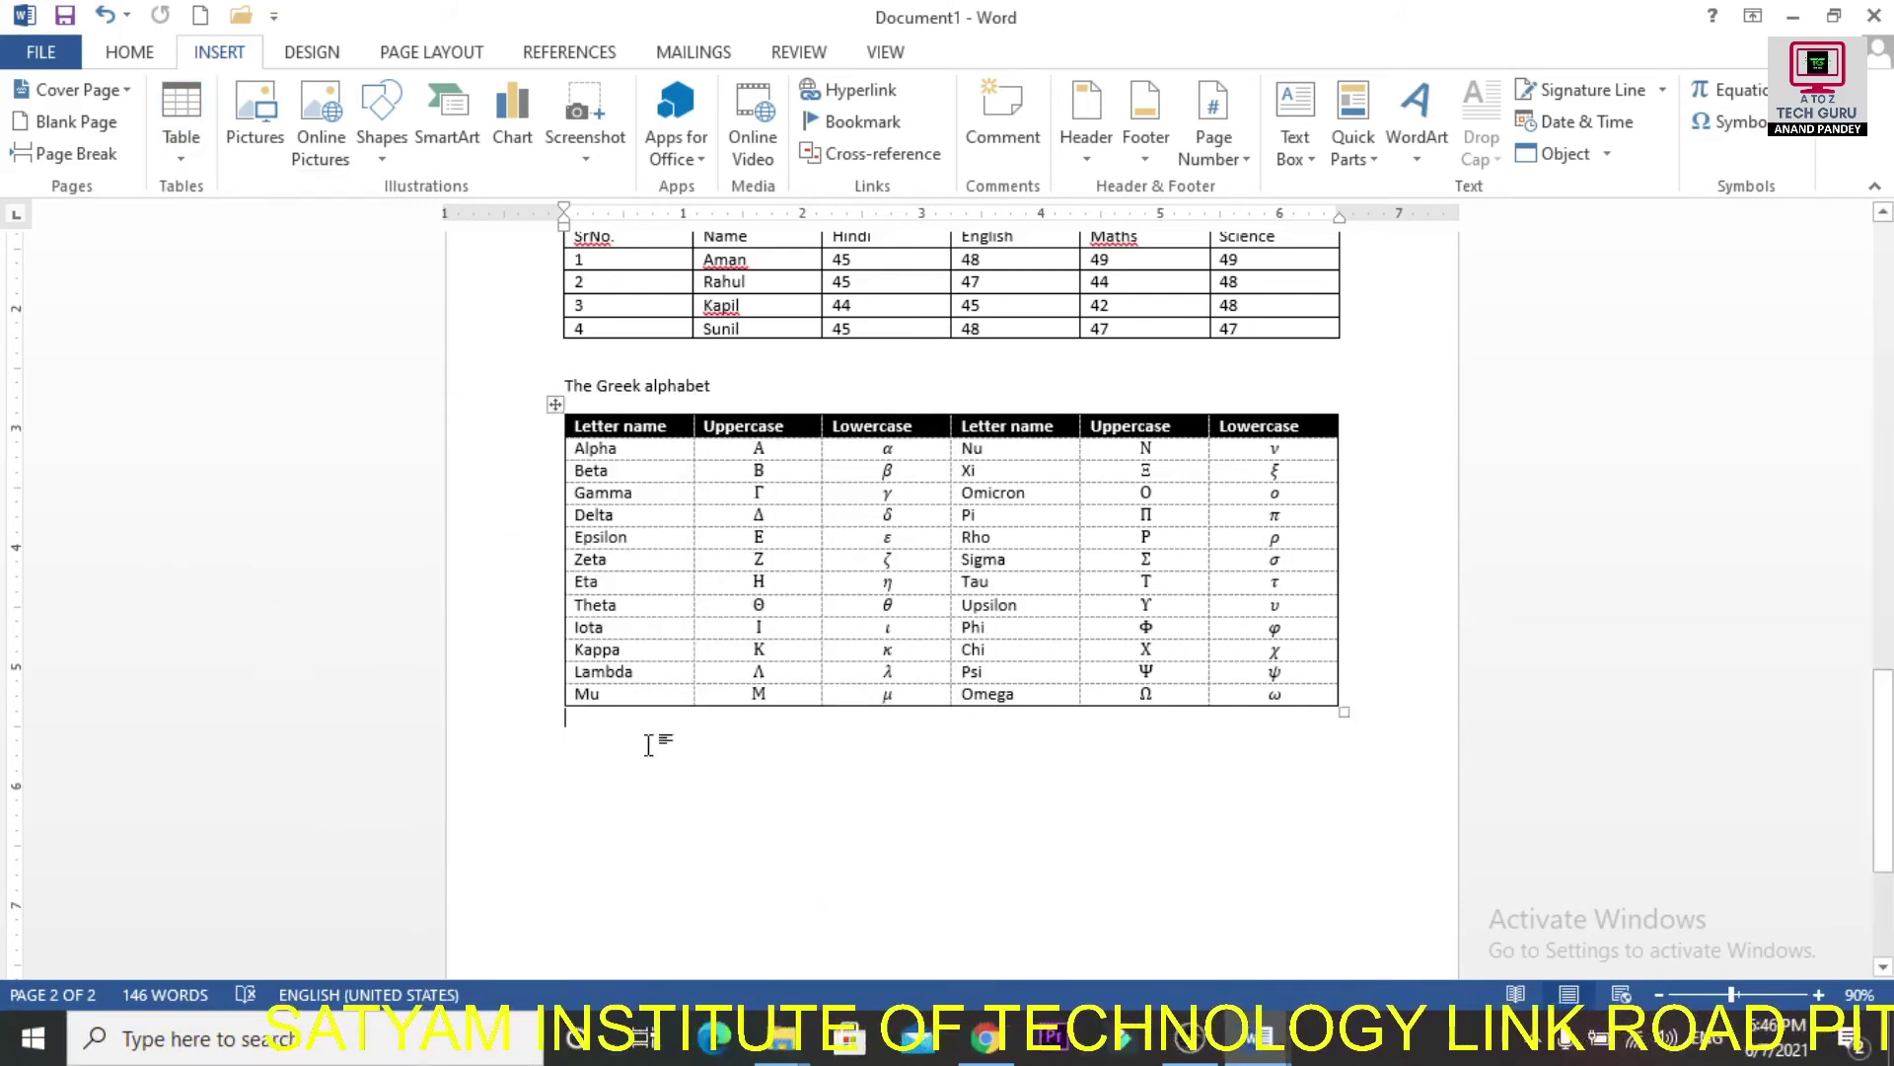
Place the insertion point in the Greek alphabet, marks and first-page grid tables and compare the Design and Layout table tools.
click(889, 513)
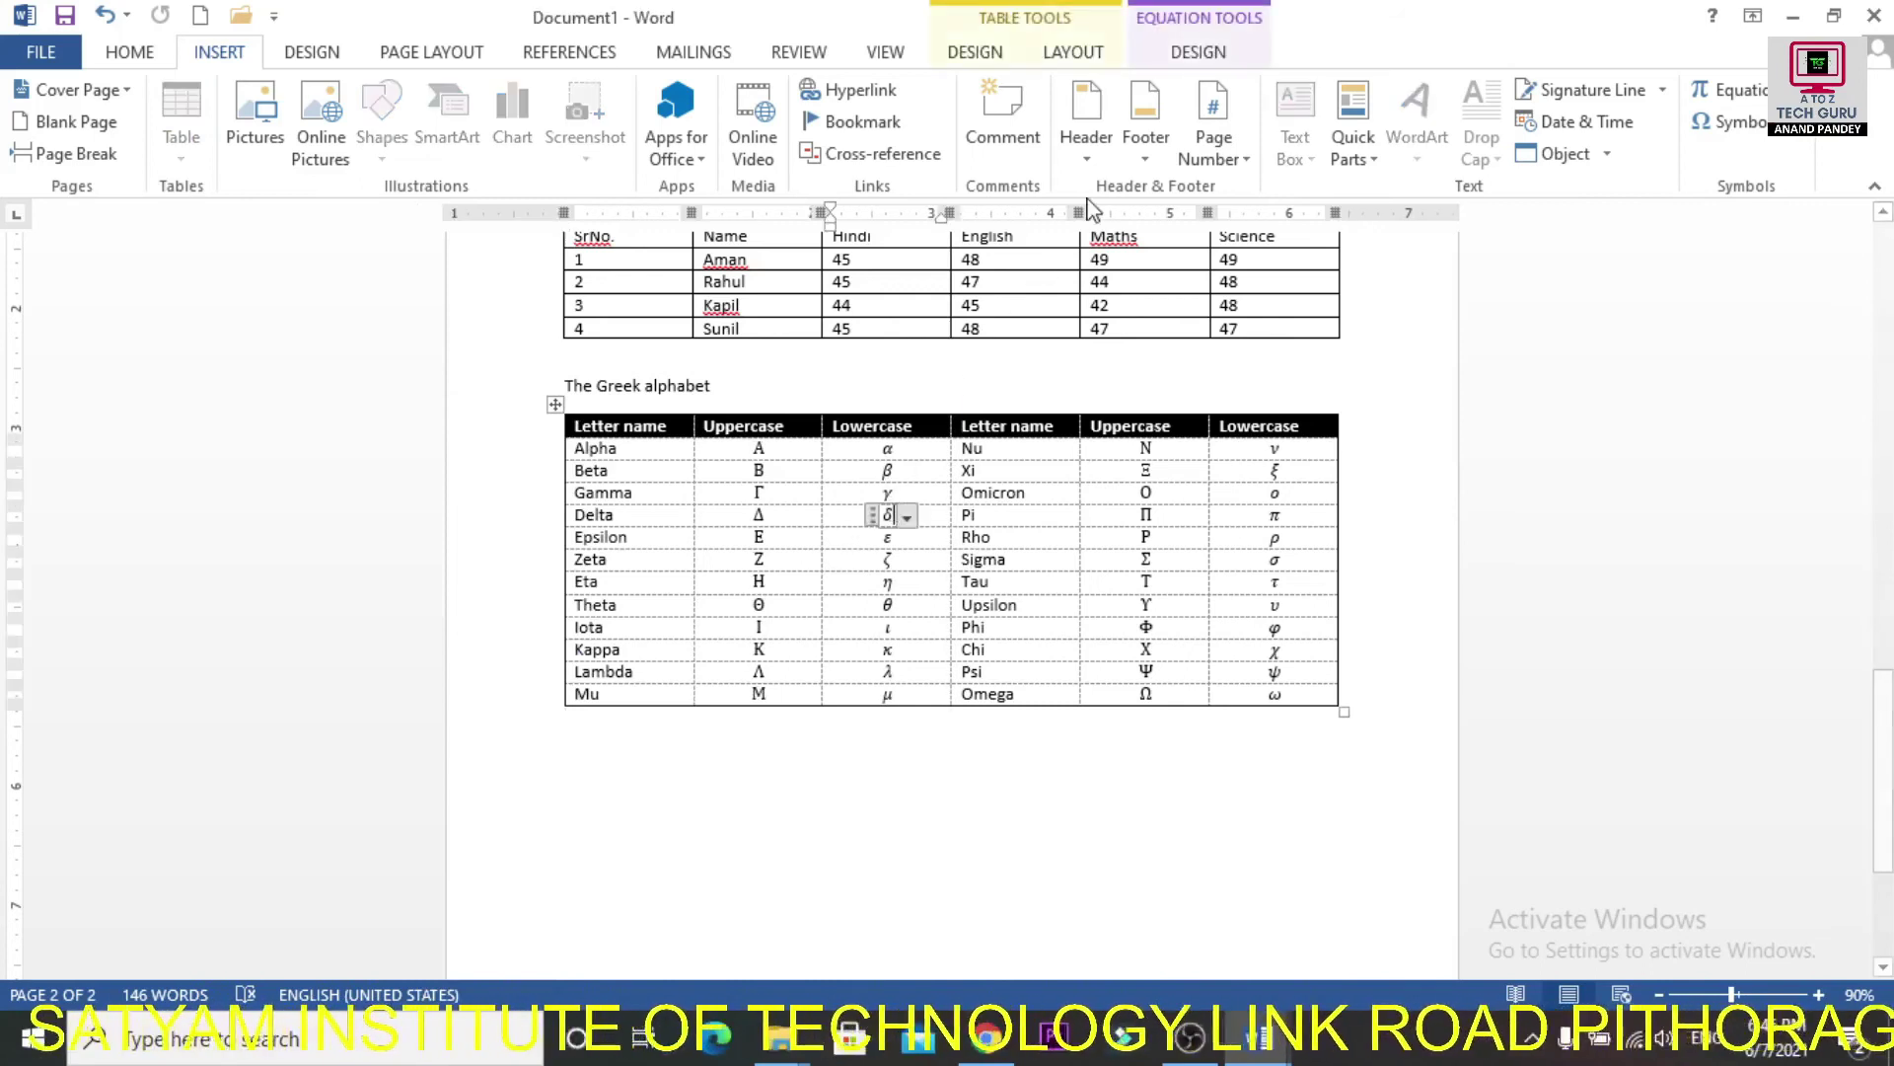
click(893, 285)
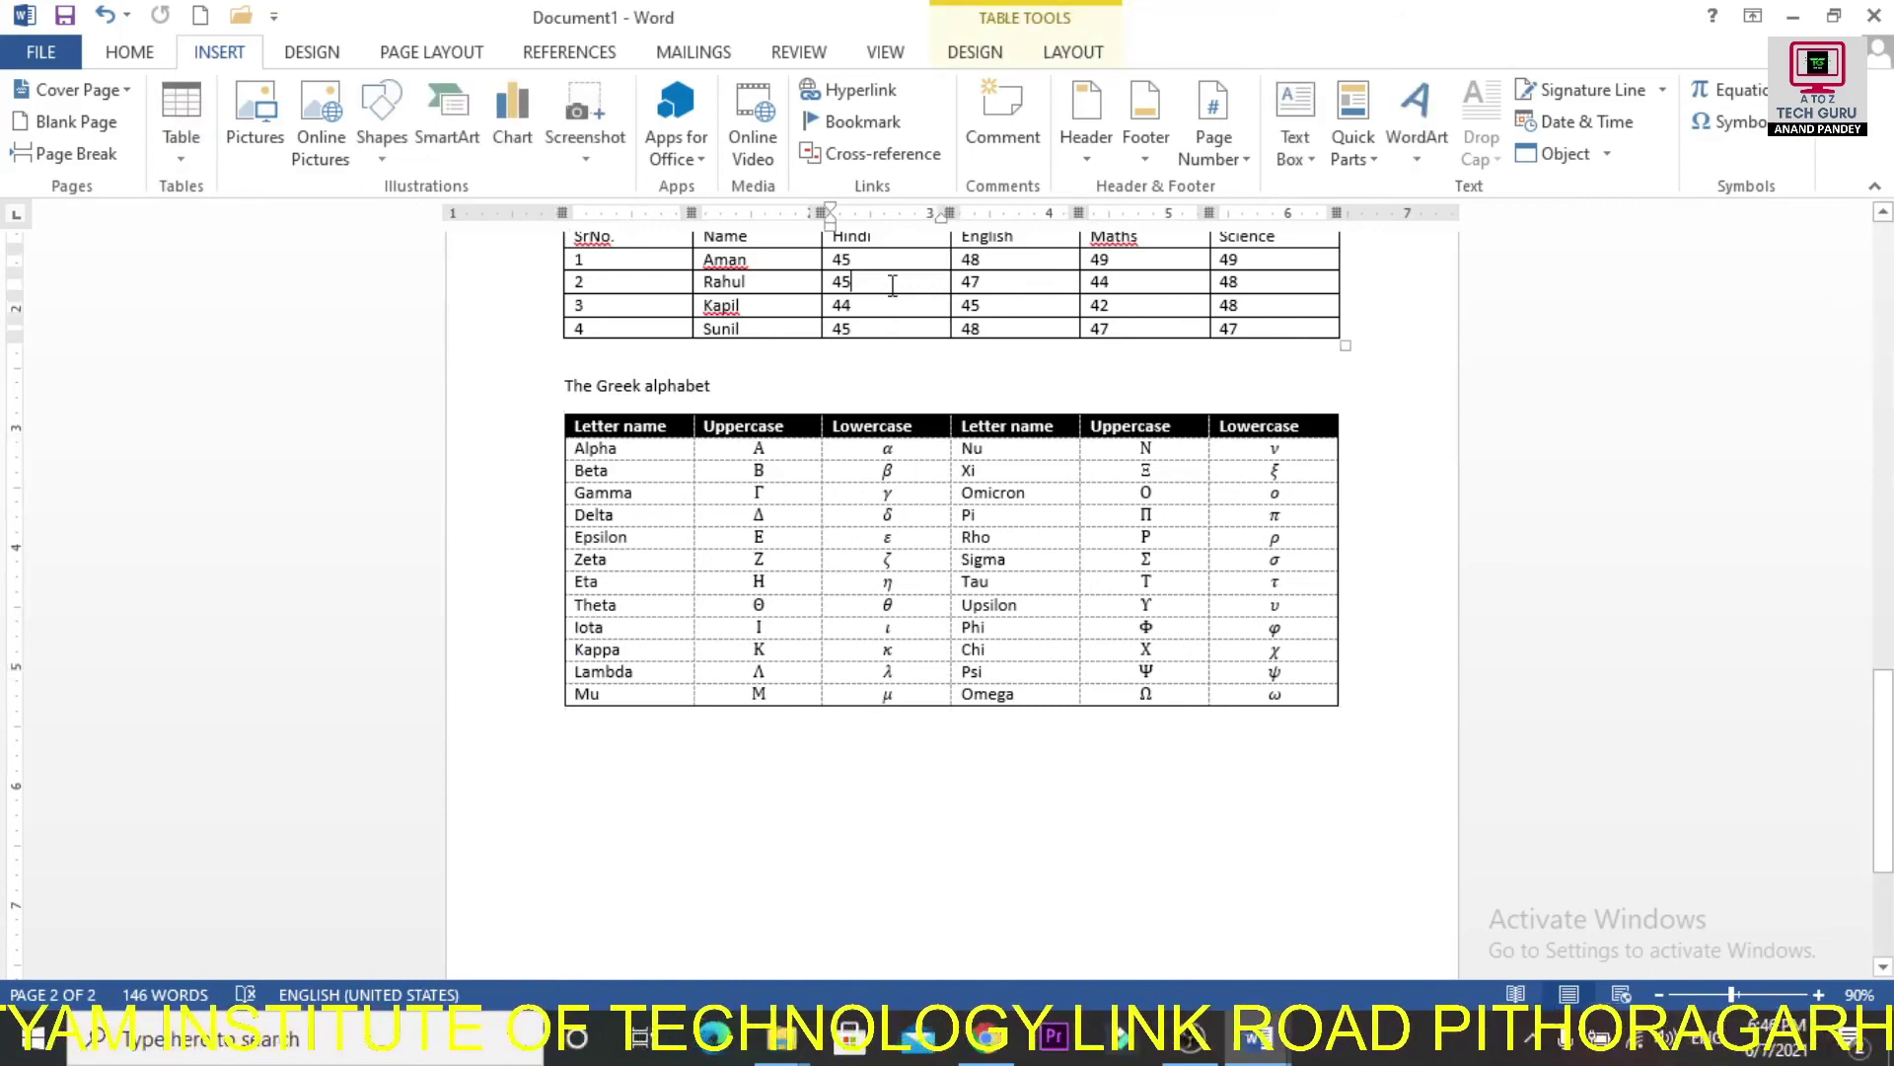
drag(1880, 755, 1880, 390)
click(790, 350)
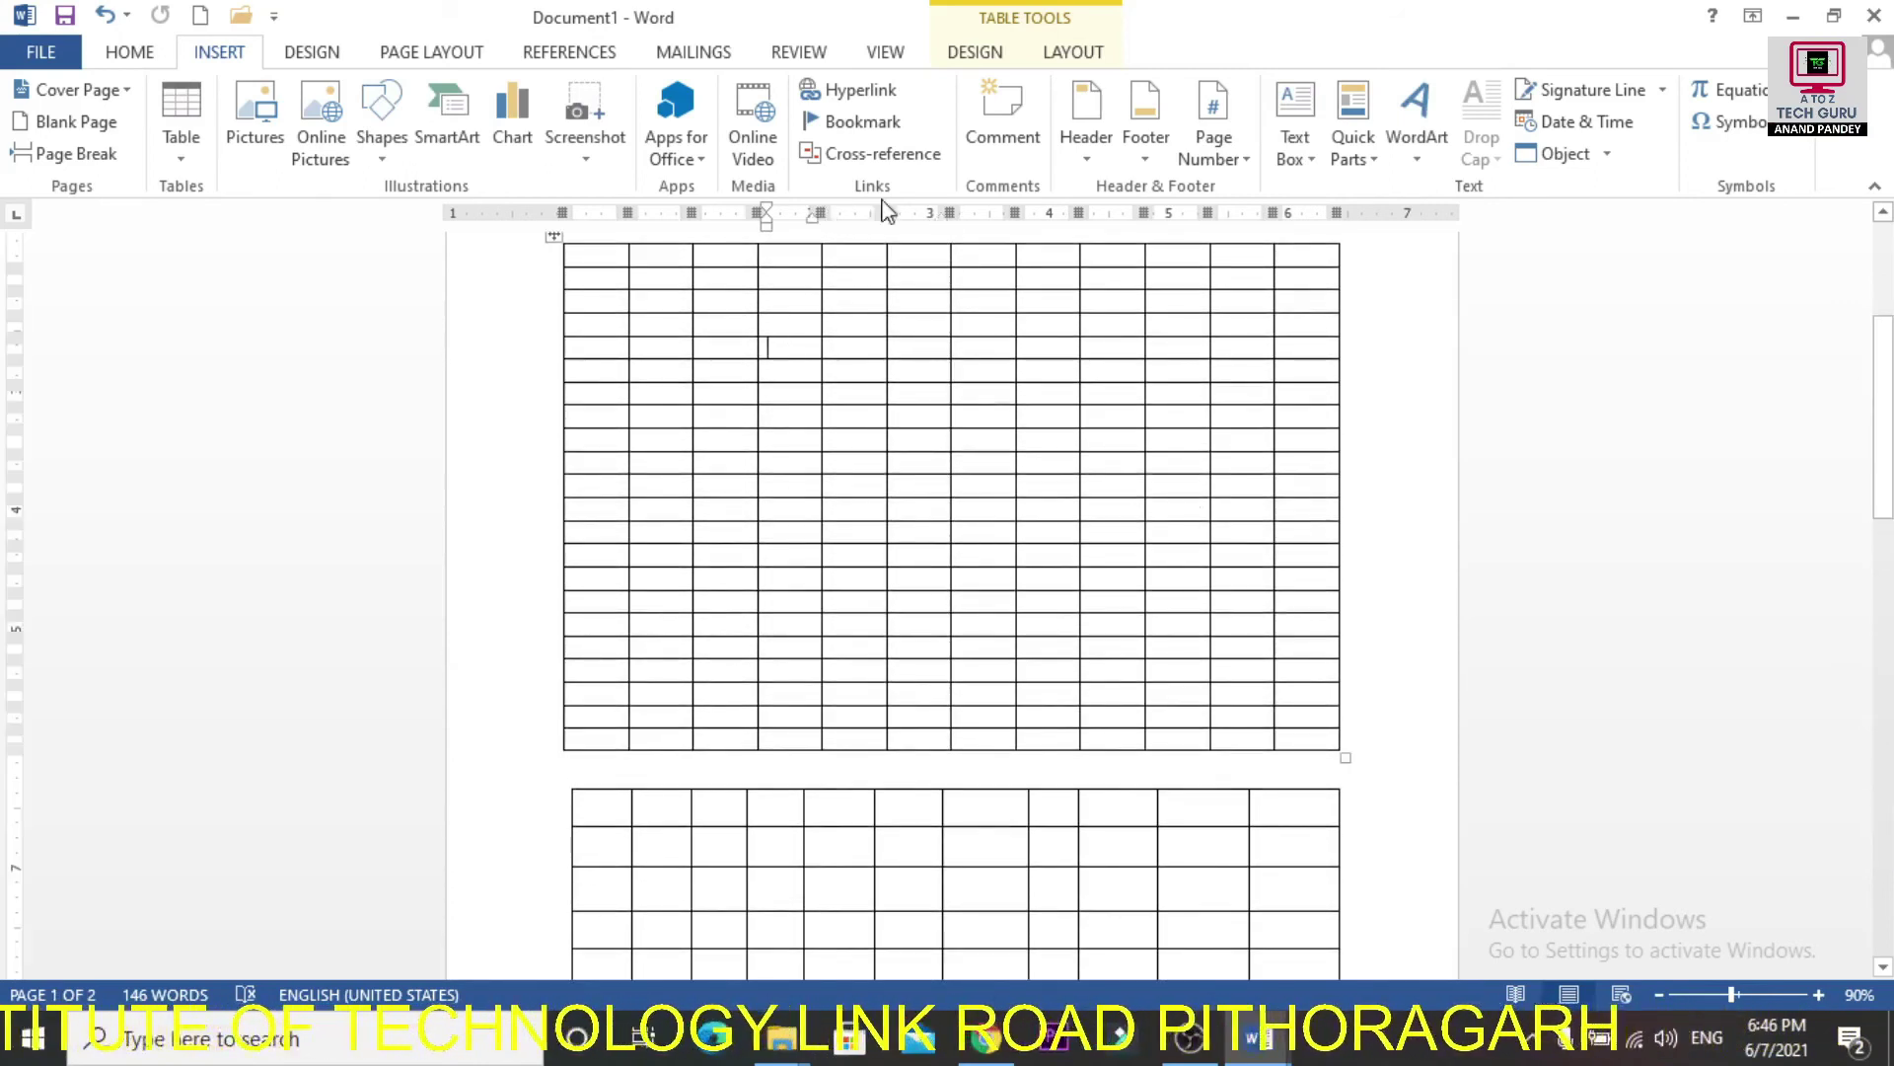
click(981, 53)
click(1067, 52)
click(992, 55)
click(1073, 52)
click(977, 52)
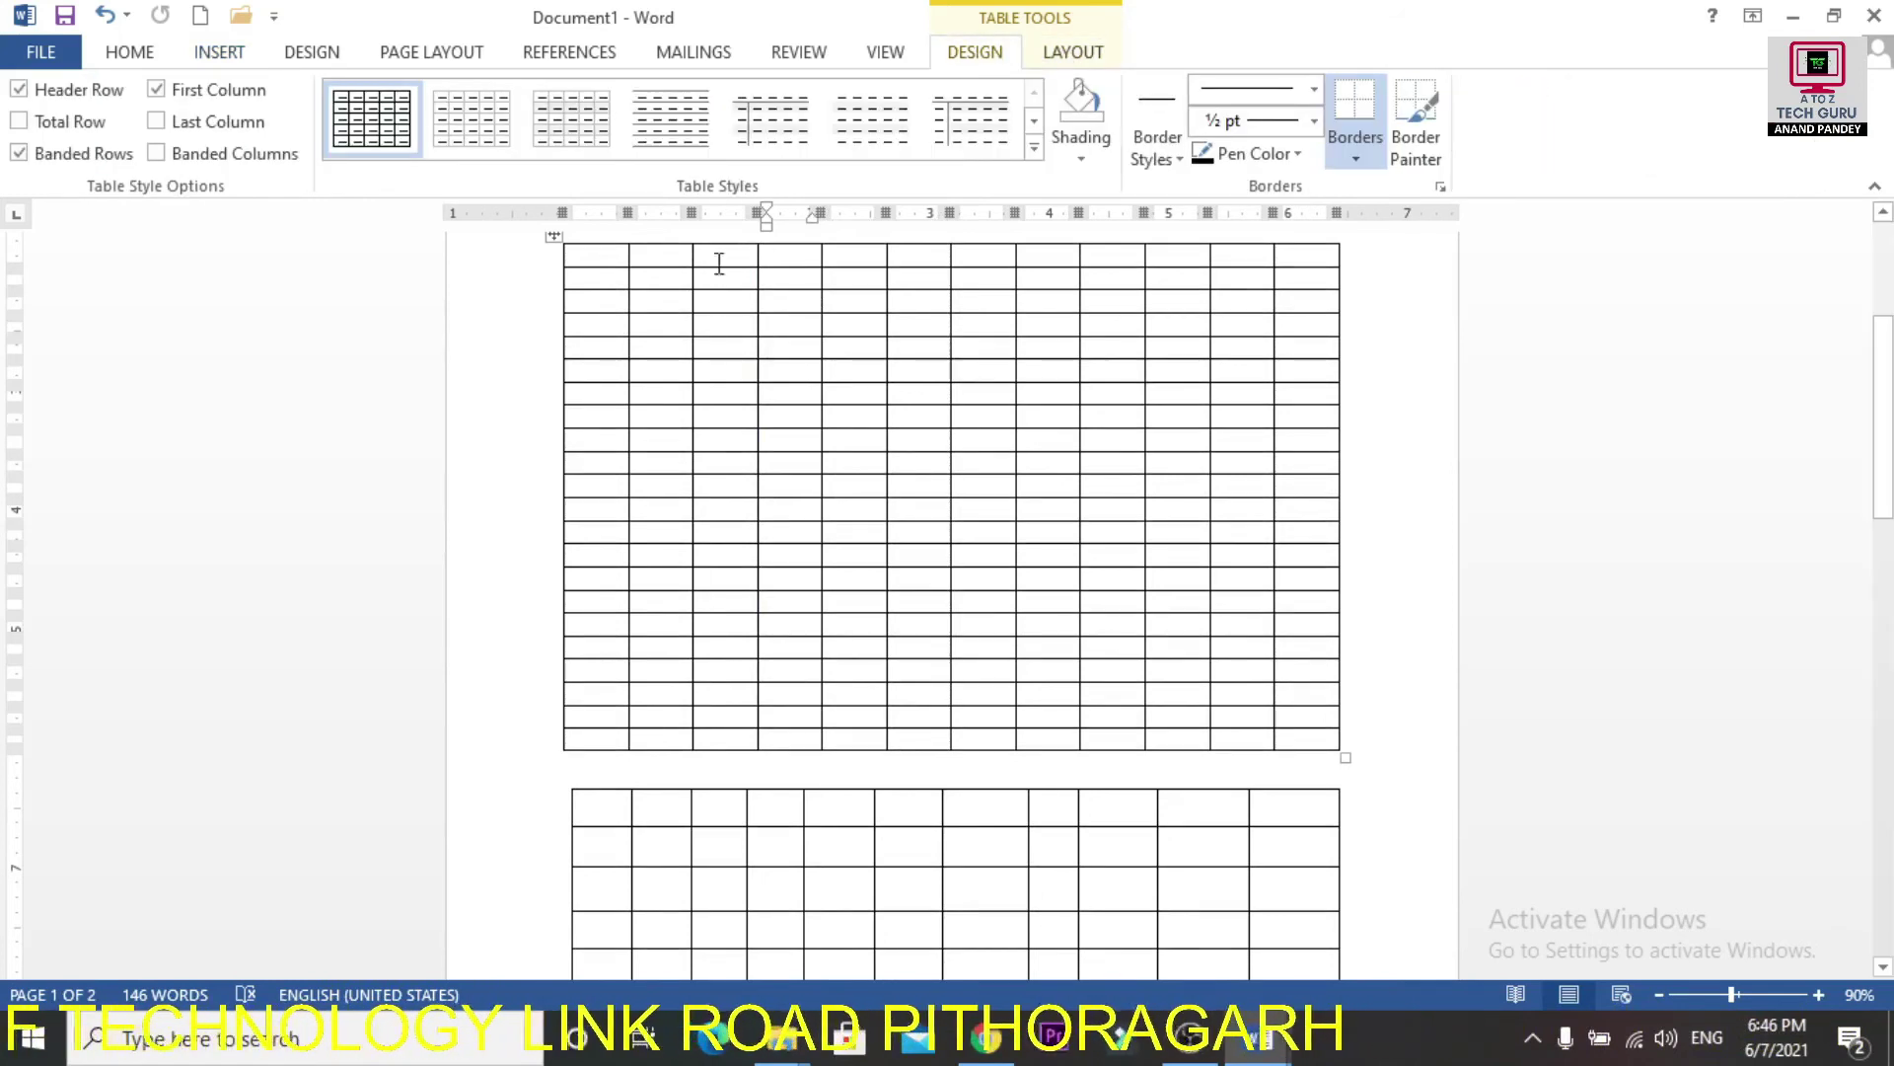
View the table layout tools from a first-page grid cell and place the insertion point outside the tables, below the Sr No table.
click(663, 286)
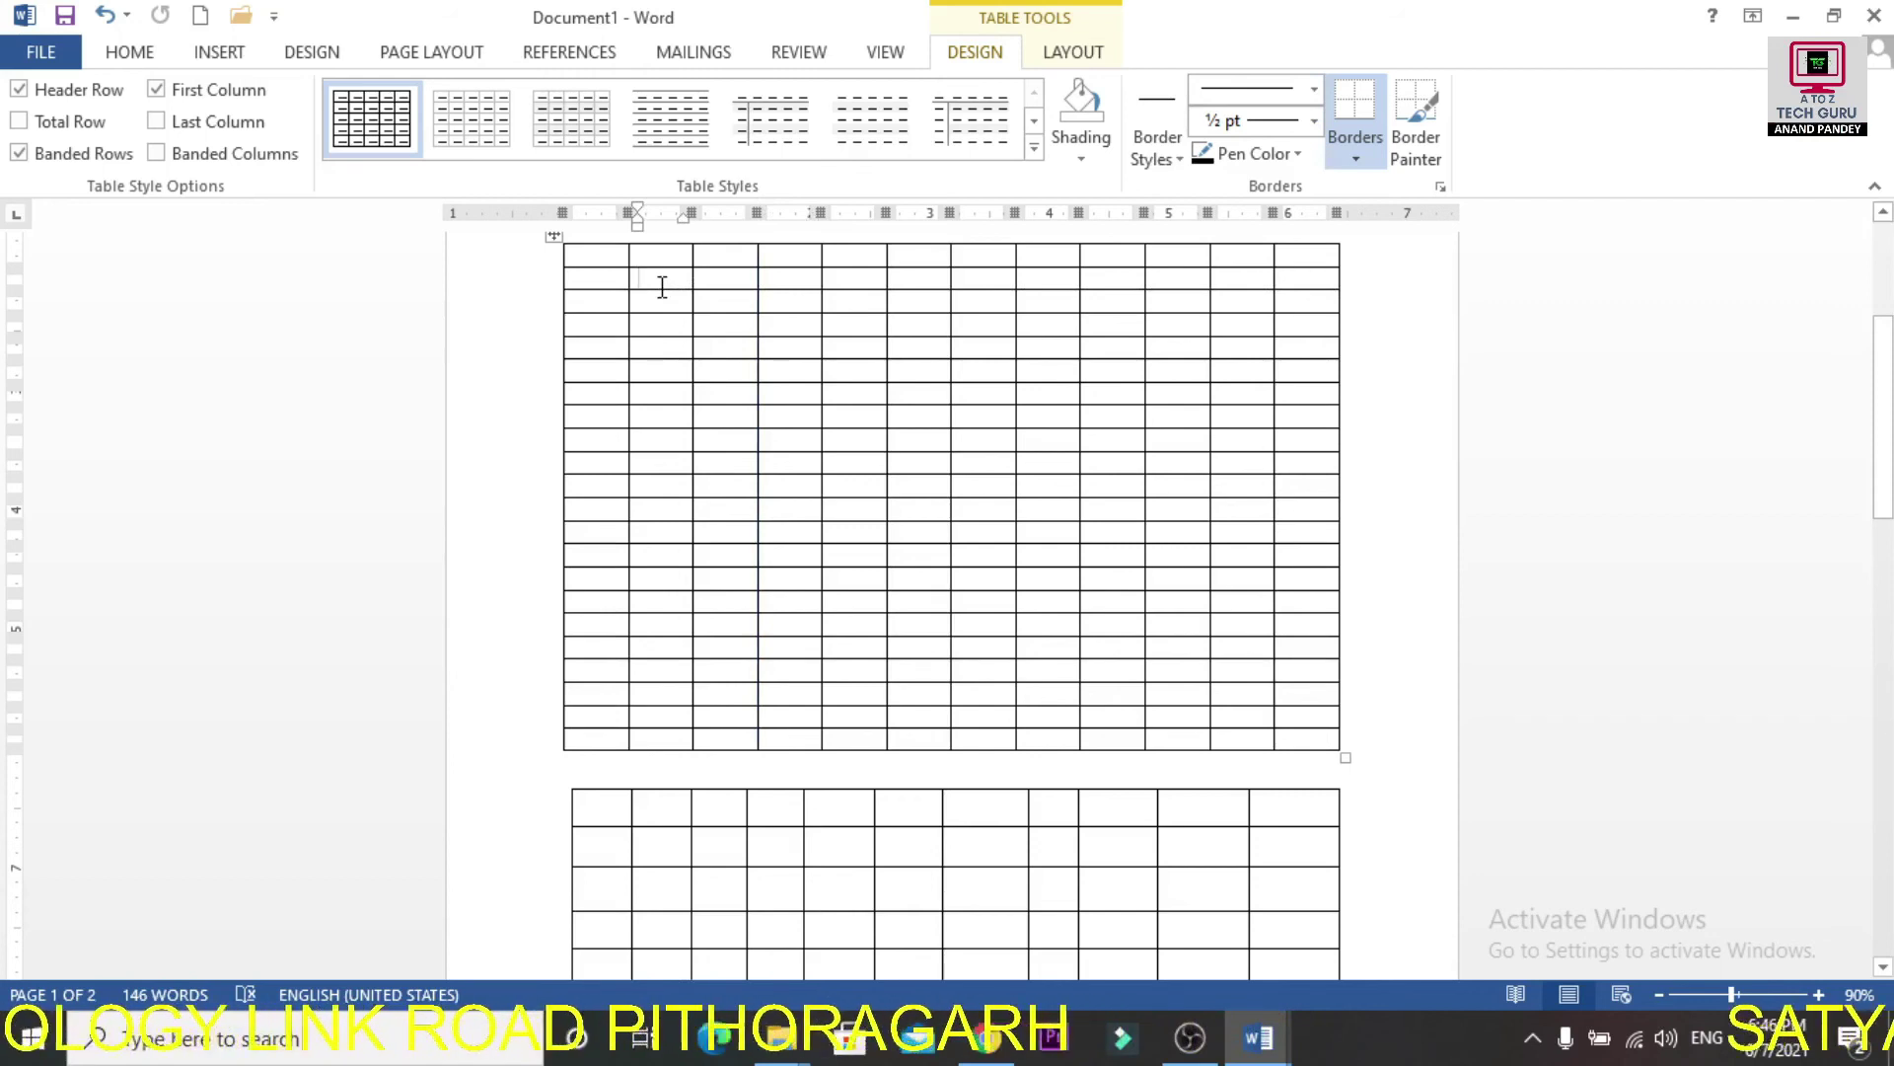
click(1074, 55)
click(609, 389)
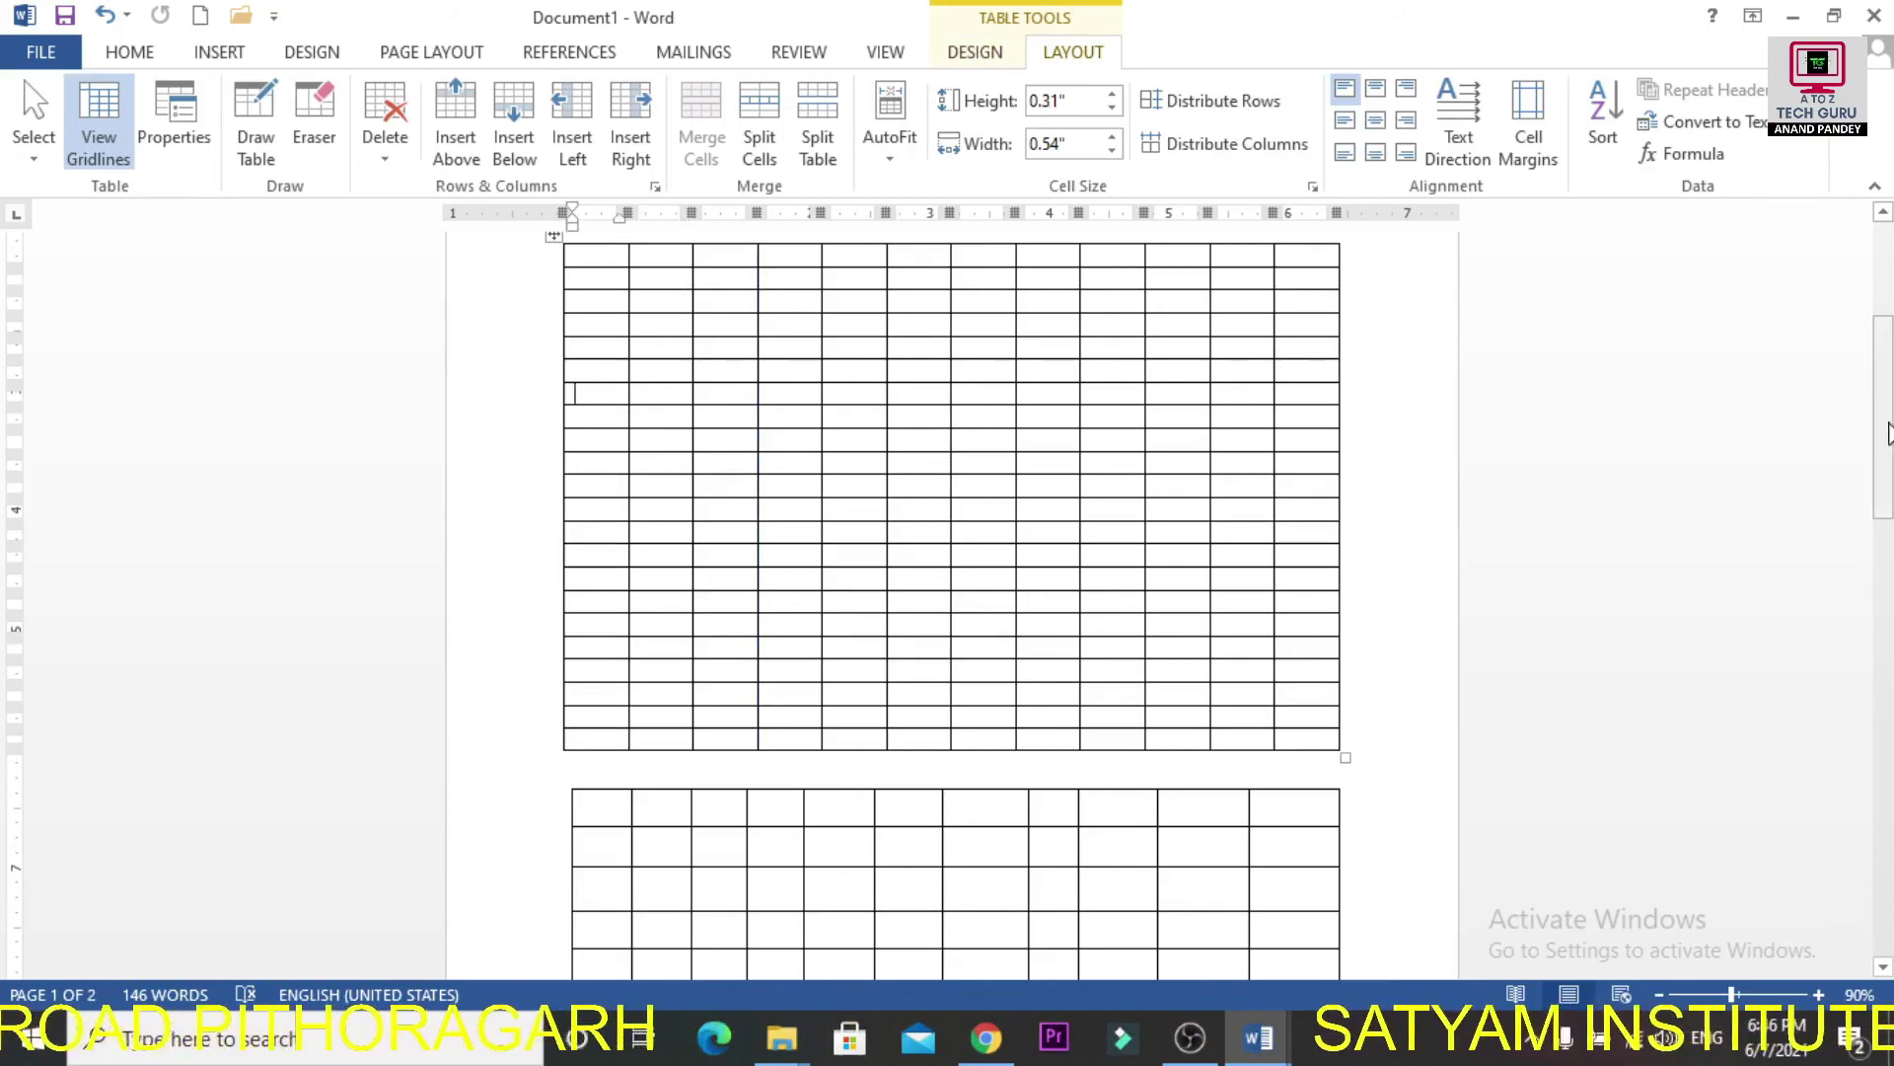
drag(1888, 433, 1886, 348)
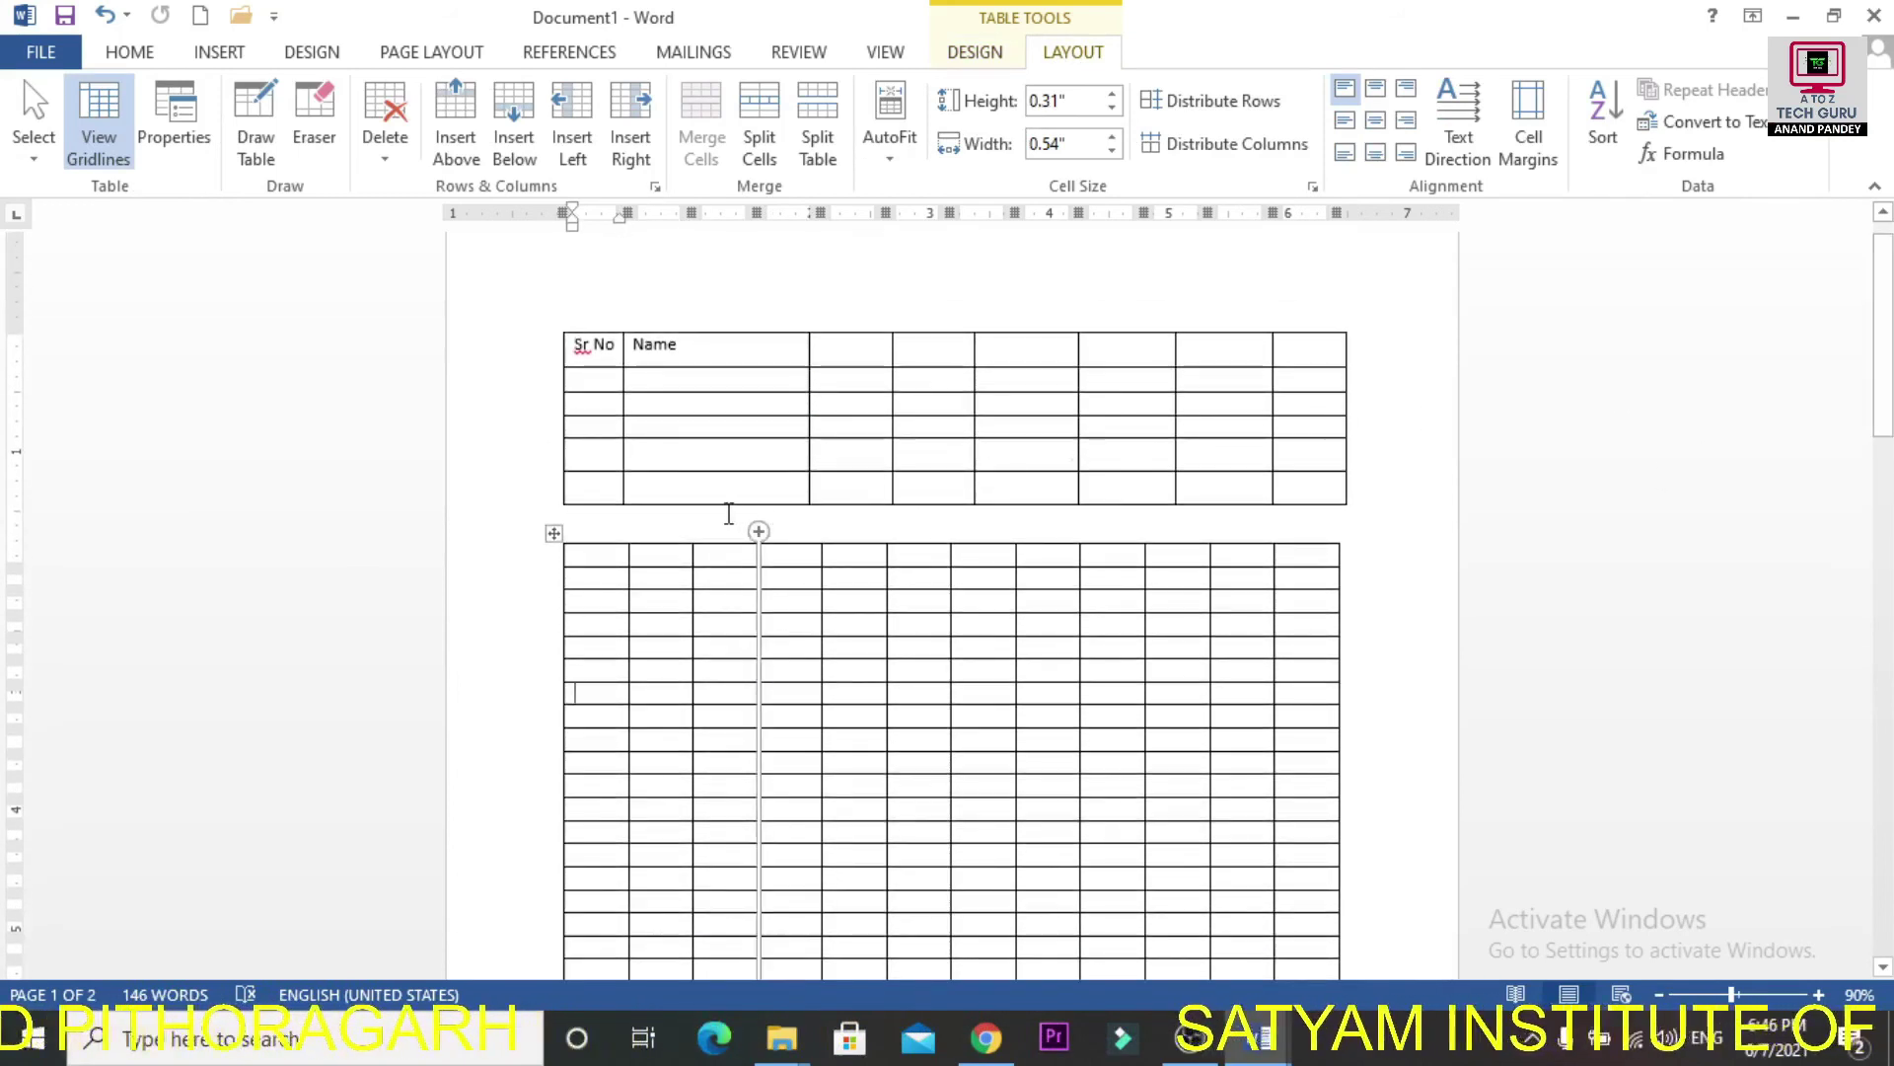
click(728, 514)
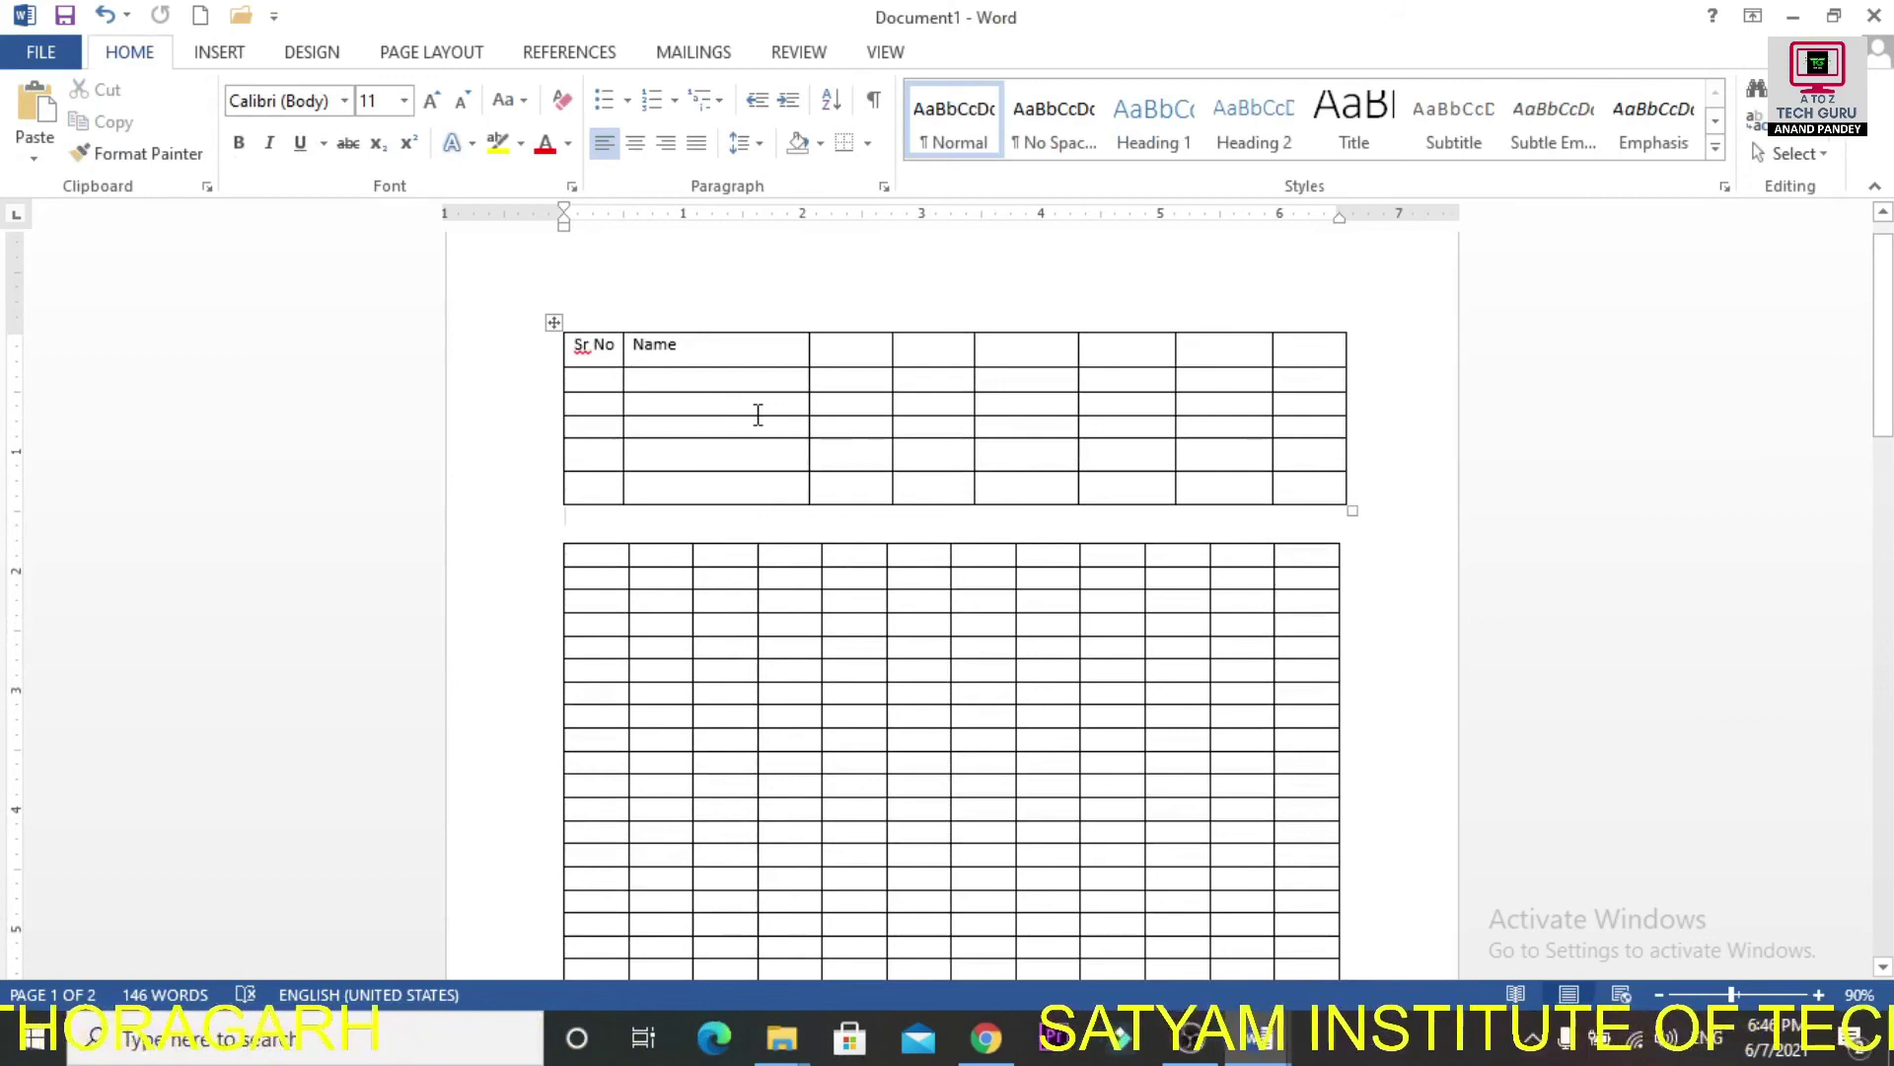